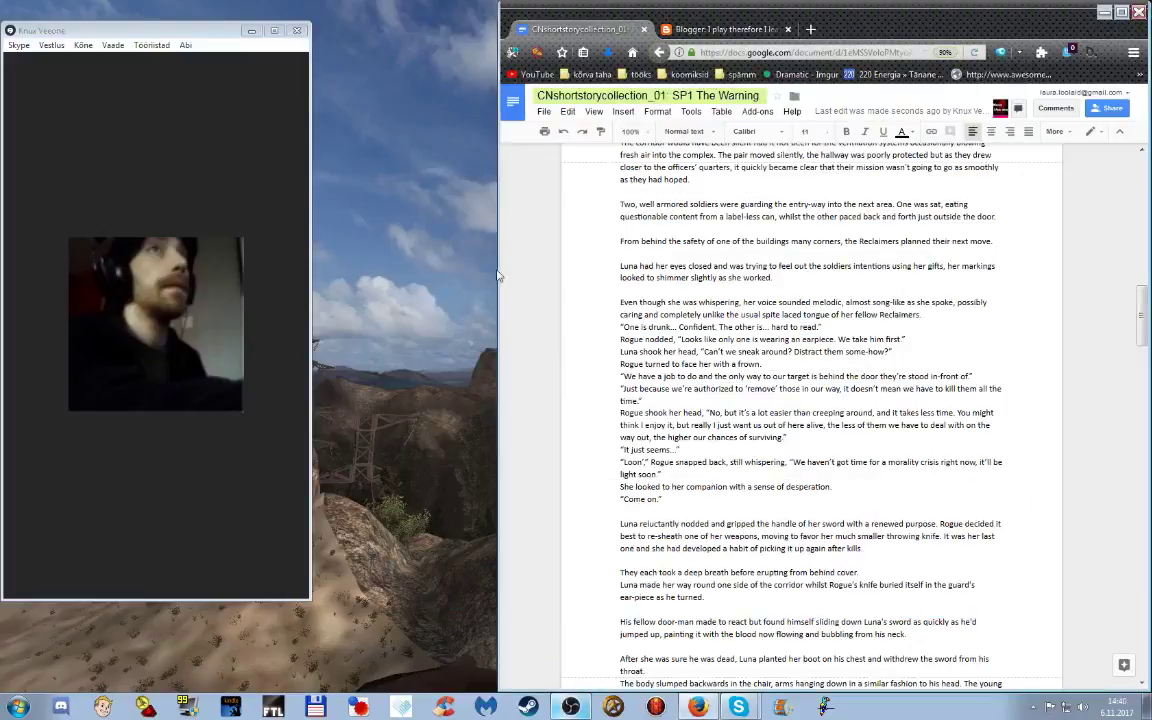
- Widen the Chrome window, reset the document zoom to 100%, and scroll to the top
left_click_drag(499, 275, 437, 268)
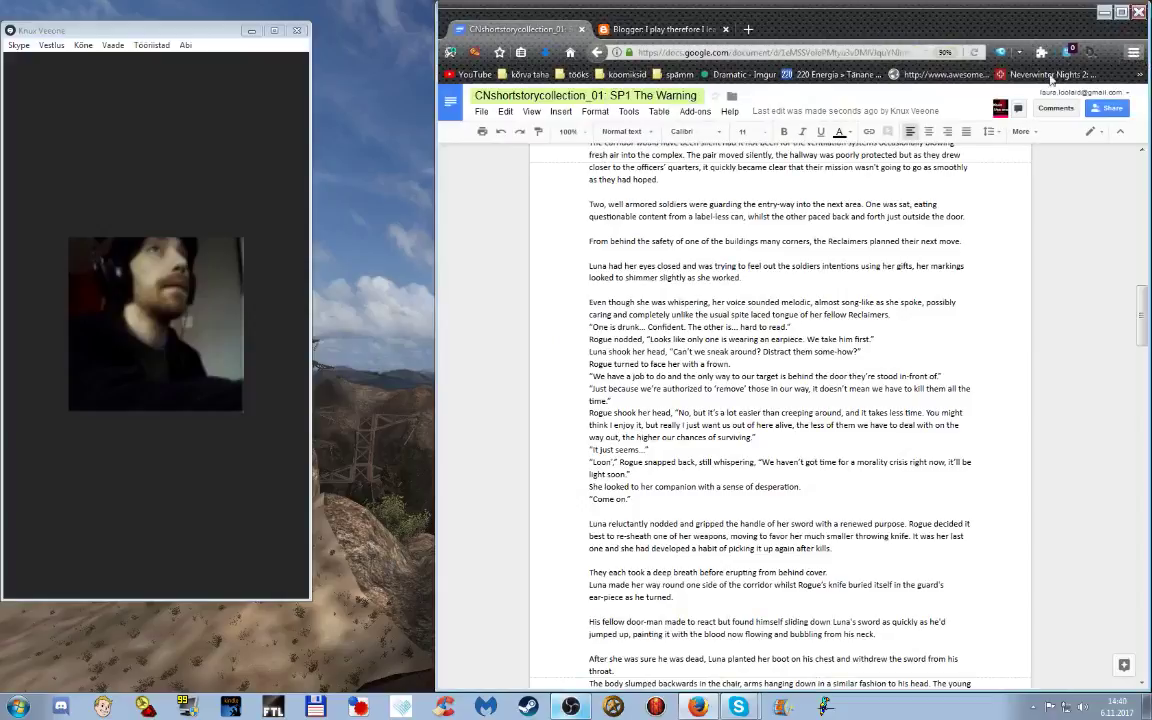
key("ctrl+0")
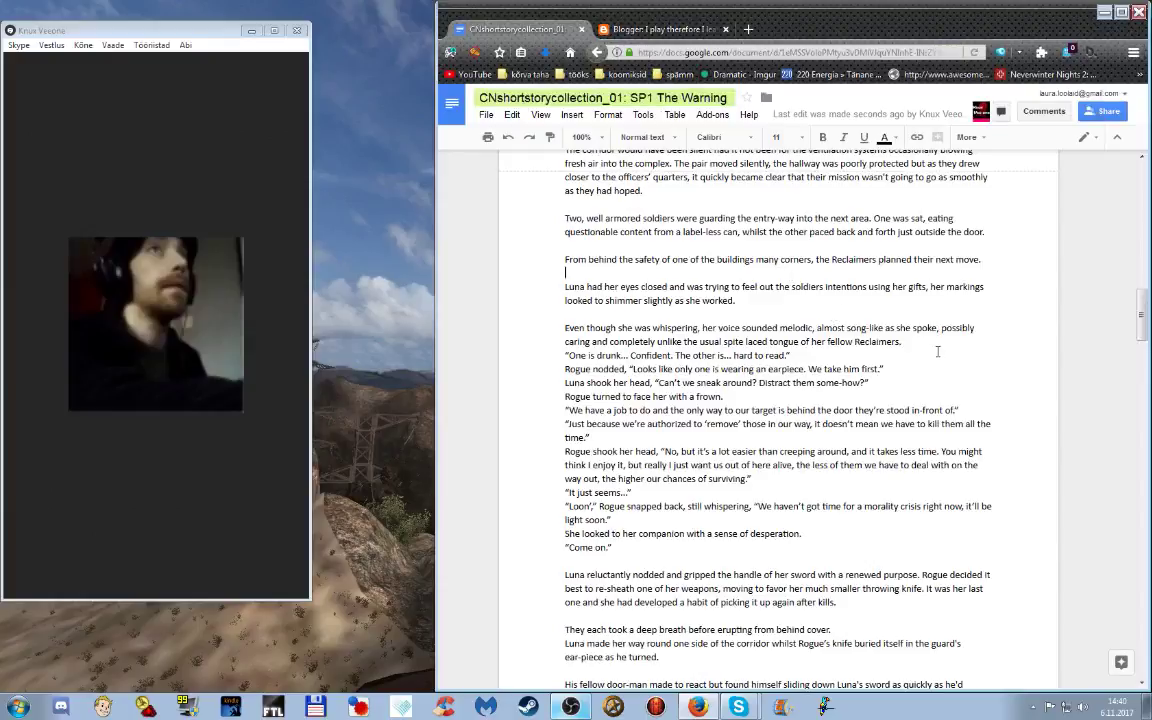
scroll(938, 352, "up", 5)
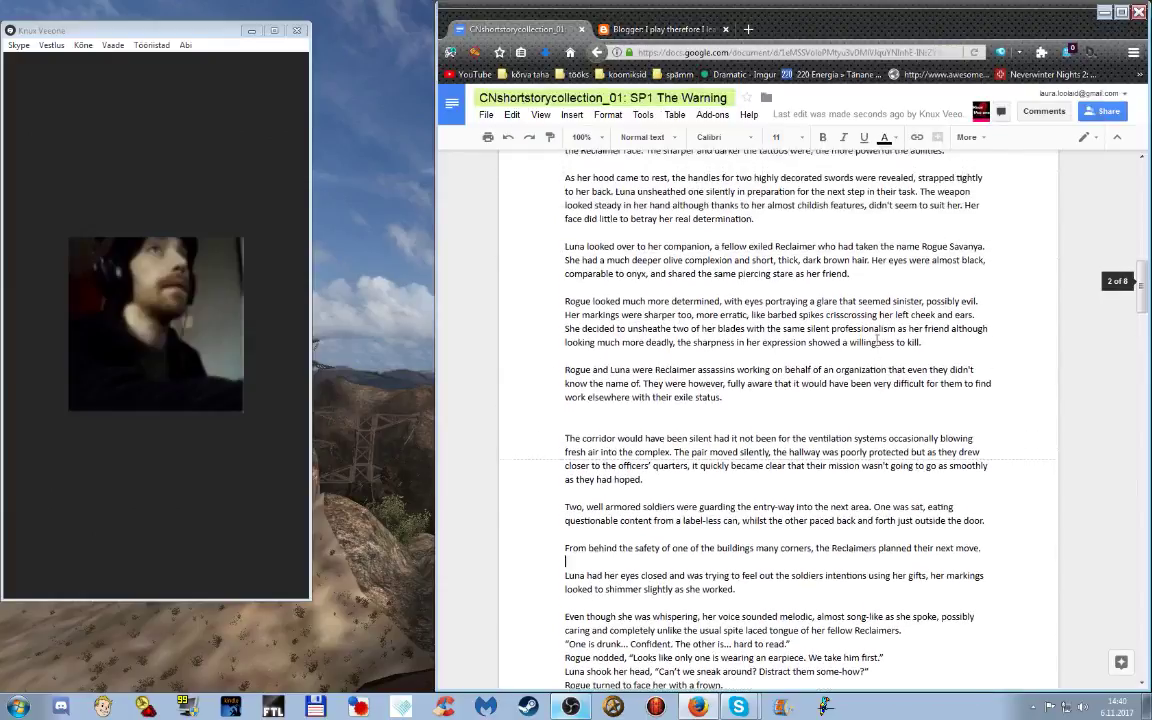
scroll(877, 341, "up", 15)
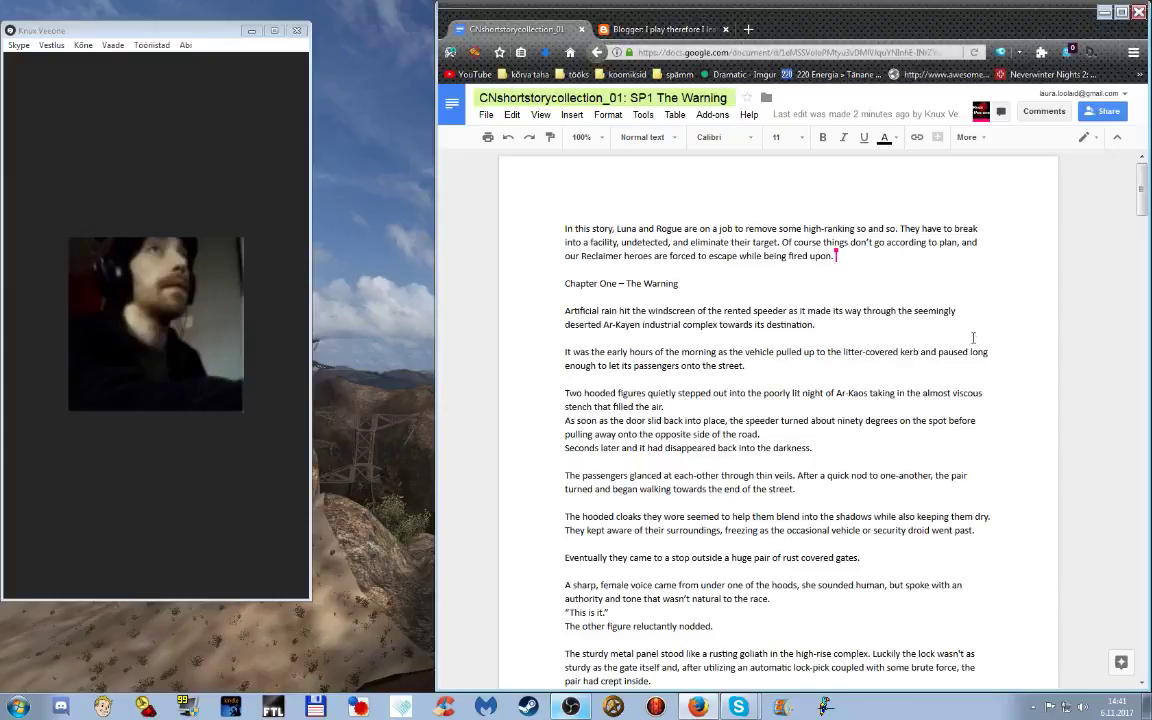
- Place the caret at the end of the 'rust covered gates' introduction paragraph
scroll(970, 320, "down", 1)
scroll(961, 345, "up", 1)
left_click(855, 259)
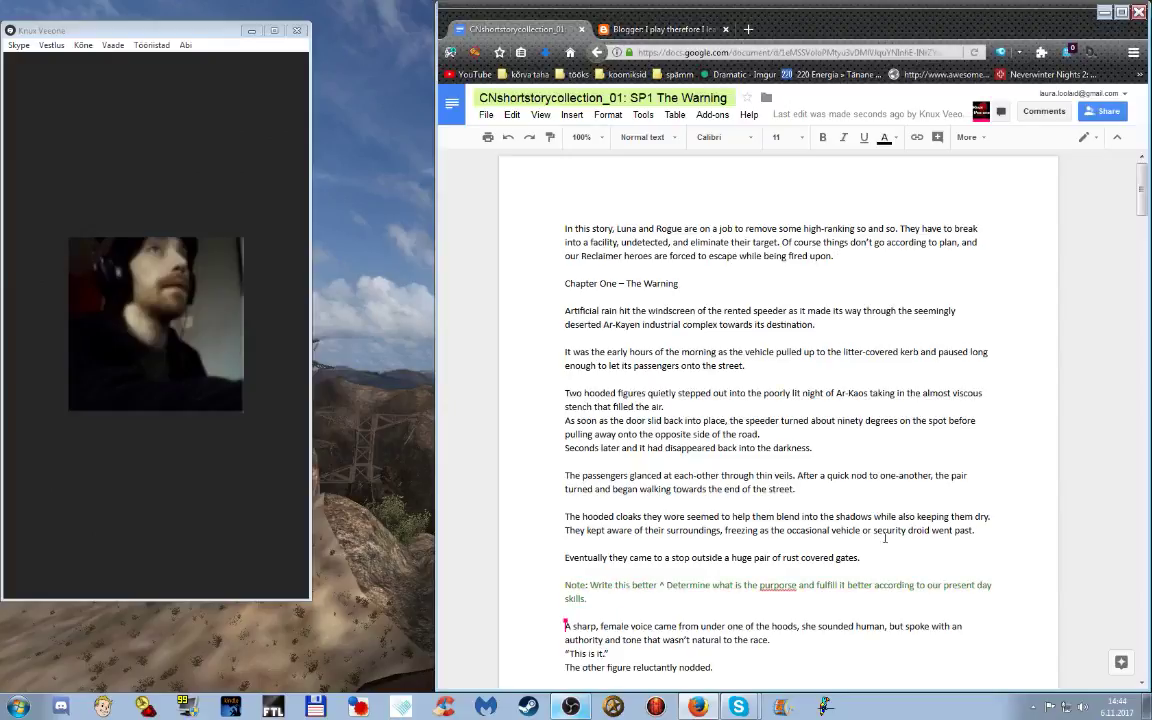
scroll(964, 438, "down", 3)
scroll(945, 523, "down", 3)
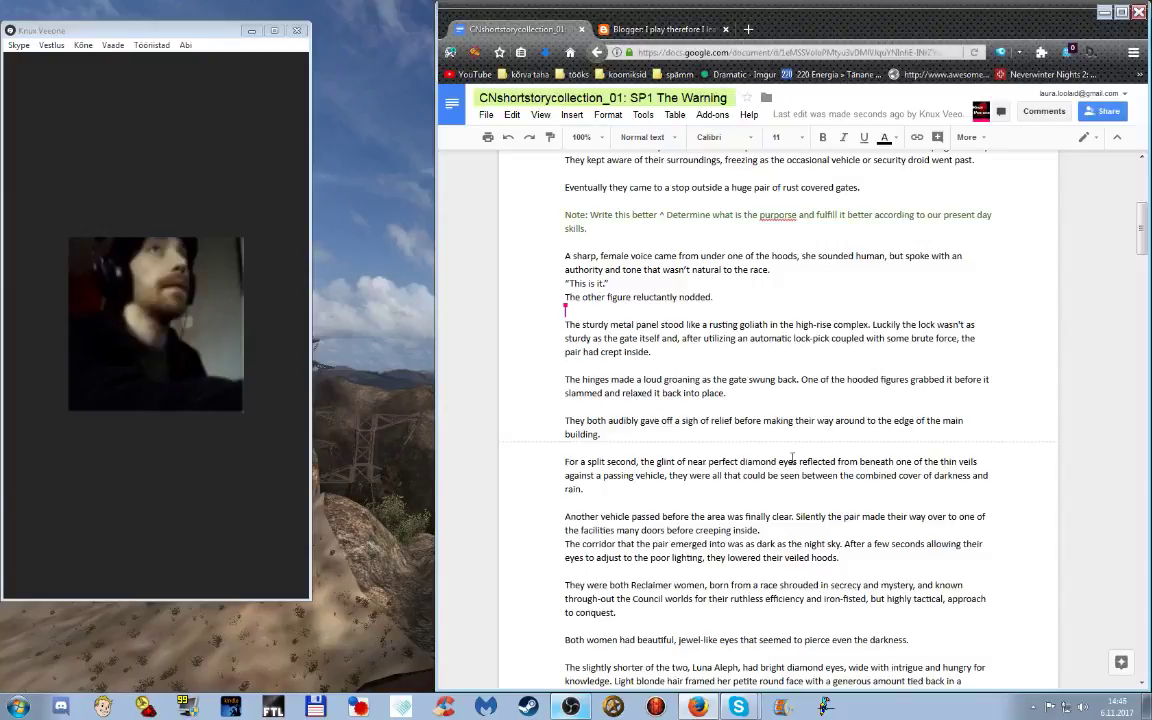
- Insert a new line under the Chapter One heading and set its colour to green
scroll(792, 458, "up", 5)
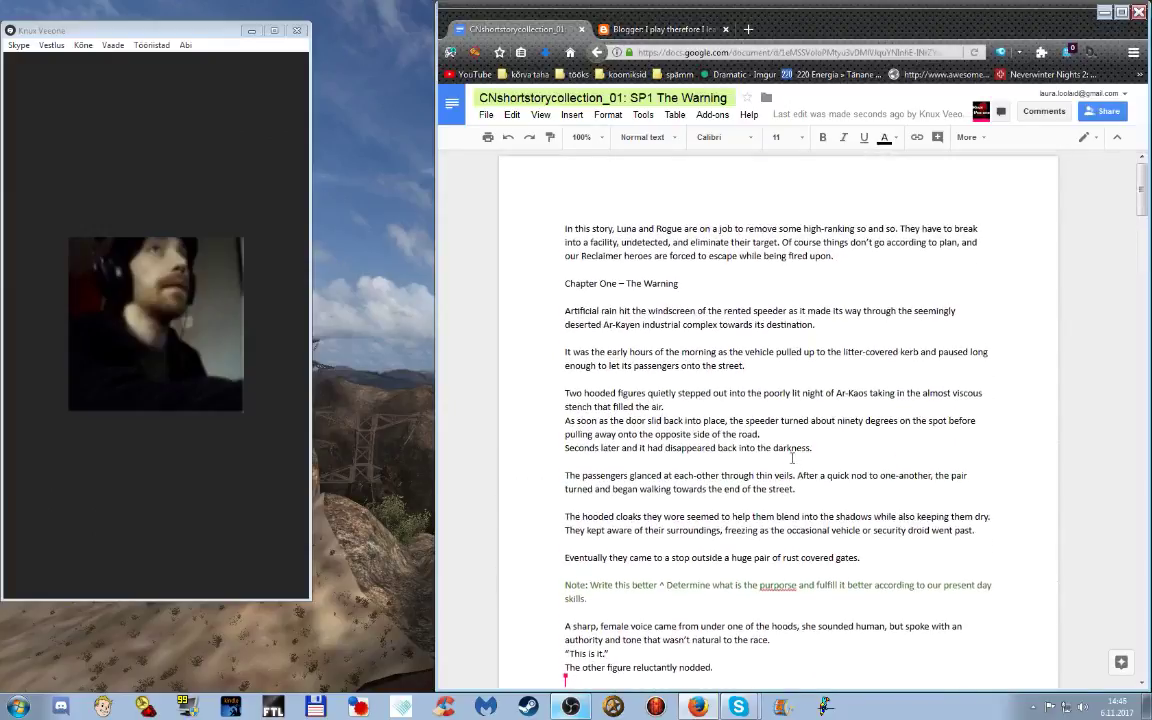
left_click(671, 300)
key("Return")
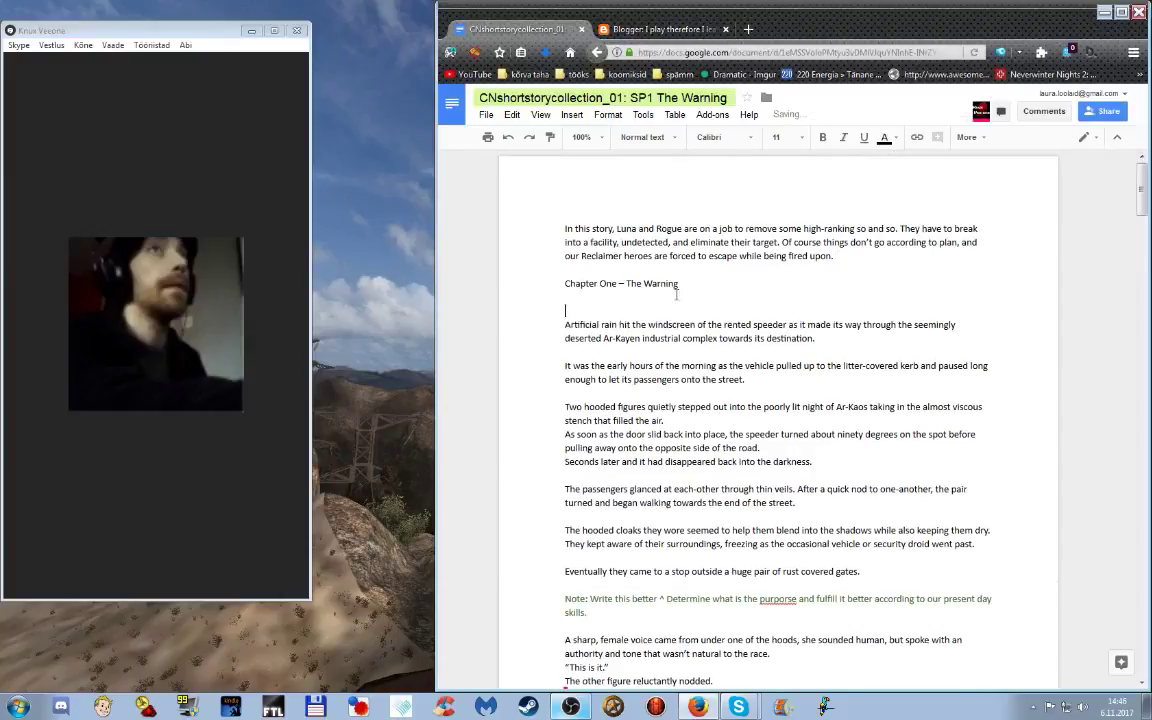
left_click(885, 136)
left_click(972, 163)
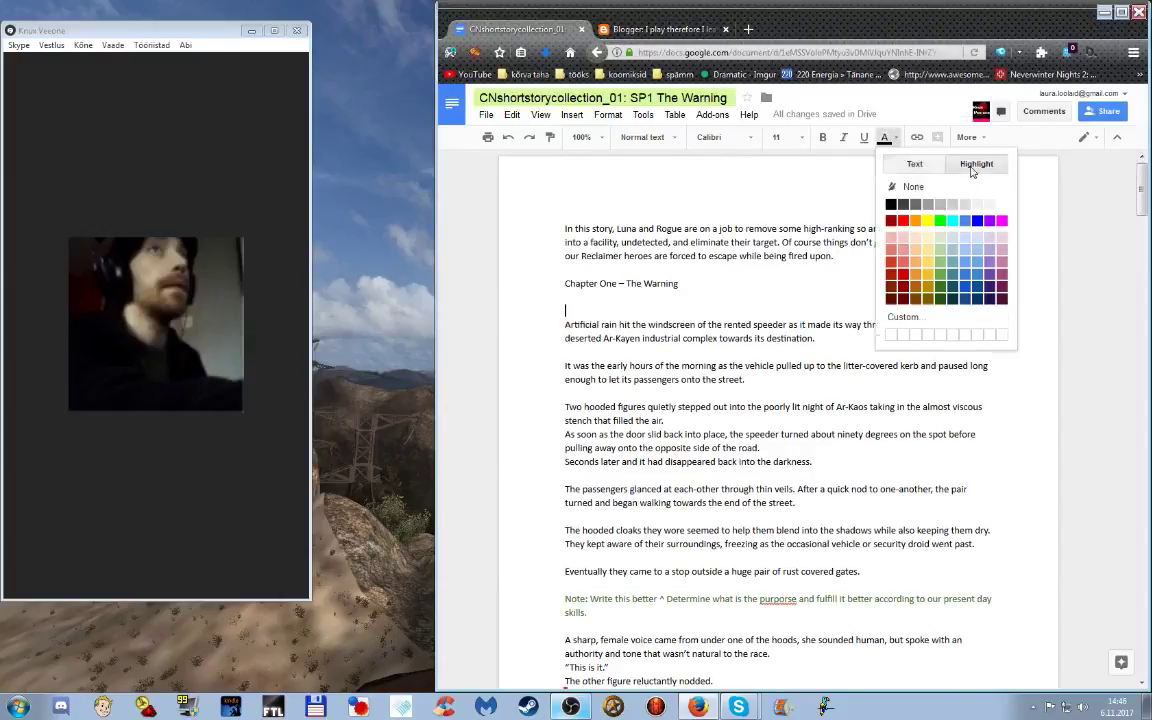
left_click(940, 272)
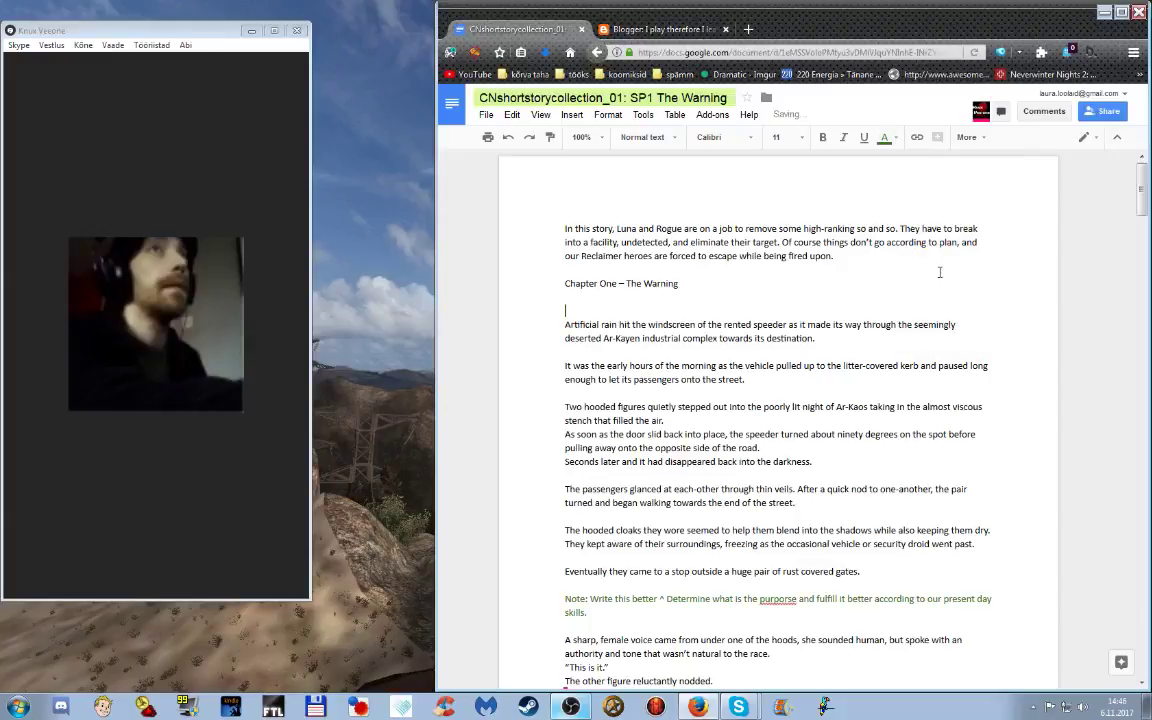
- Type '1. Purpose: give a glimpse of where we are and who we're dealing with' at the margin
type("1.")
key("shift+Tab")
type("purpose: give a glimpse of where we are and who we're dealing with")
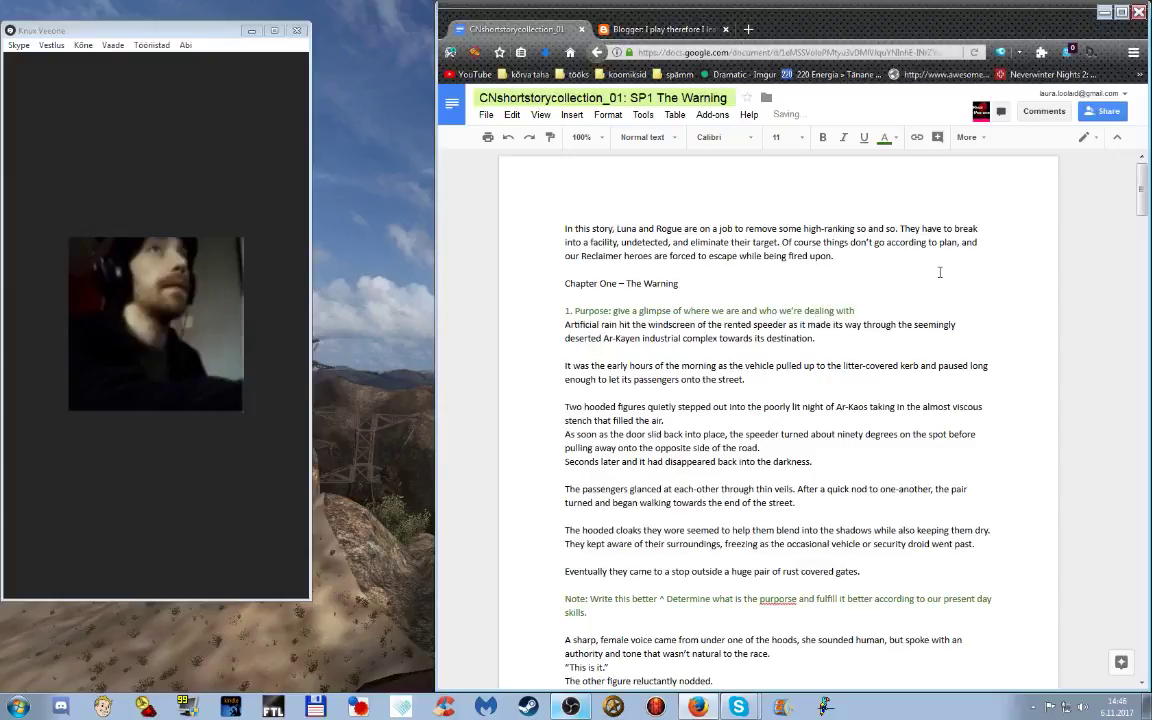
scroll(939, 272, "down", 4)
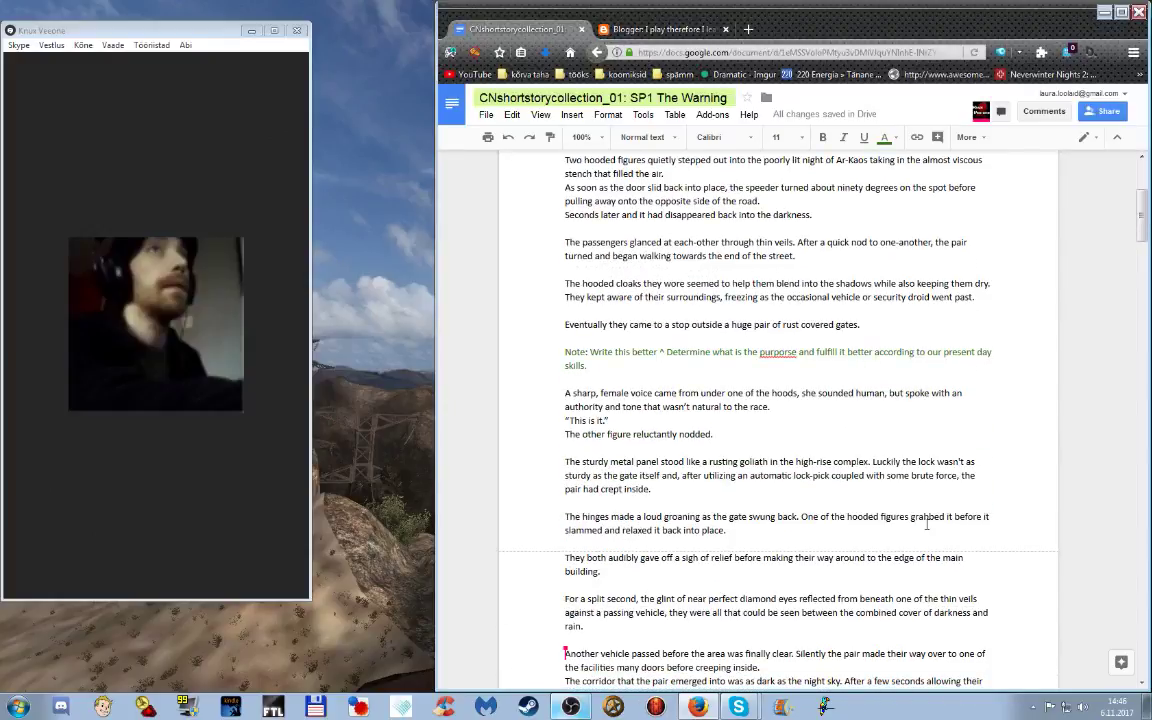
scroll(832, 470, "down", 1)
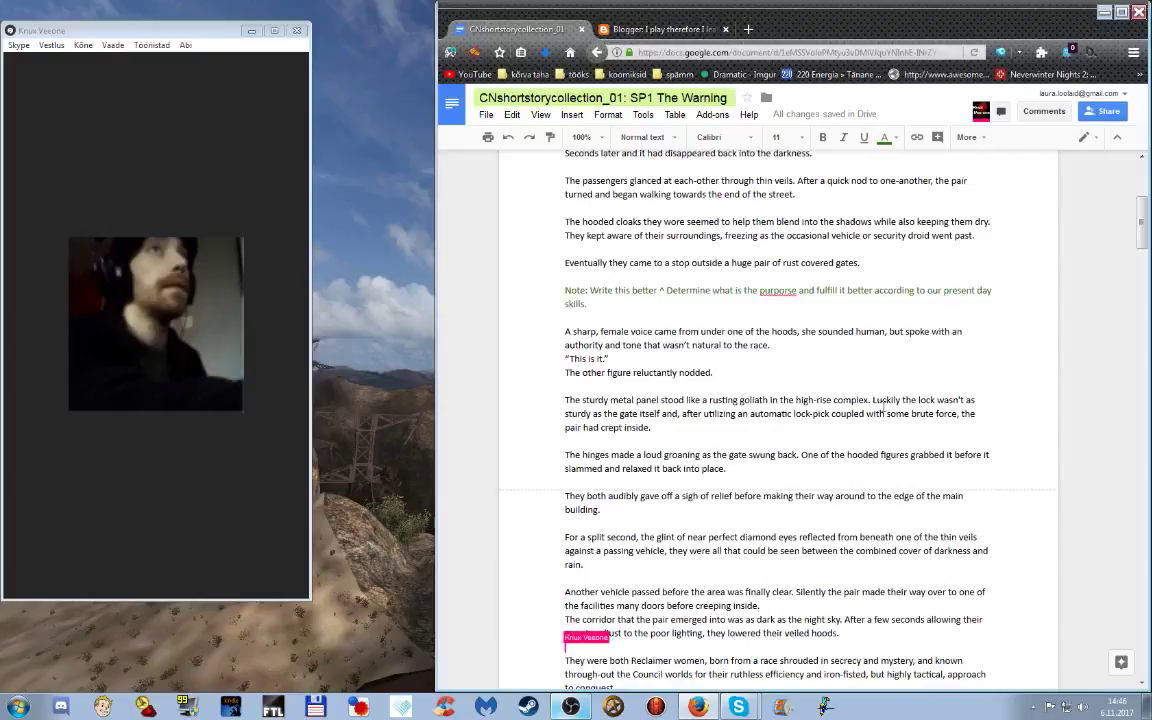
scroll(882, 404, "up", 1)
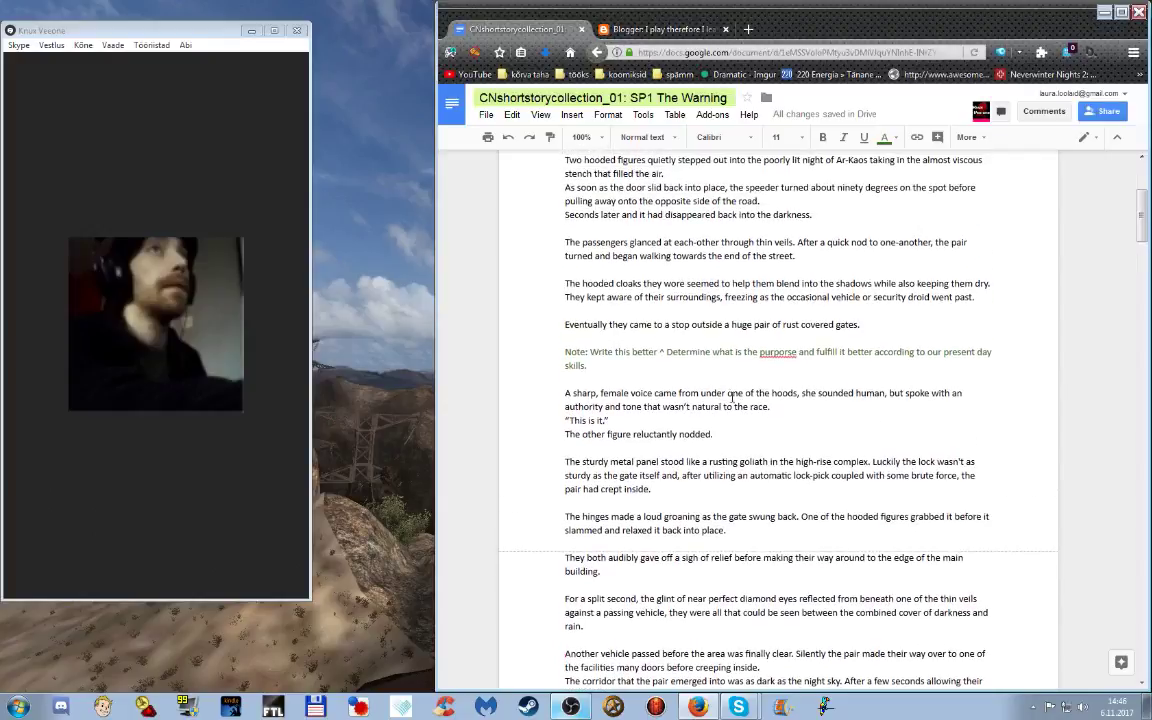
left_click(634, 371)
- Add '2. Characters gain access to their target location' below the Note, replacing the automatic list number
key("Return")
key("Return")
key("Return")
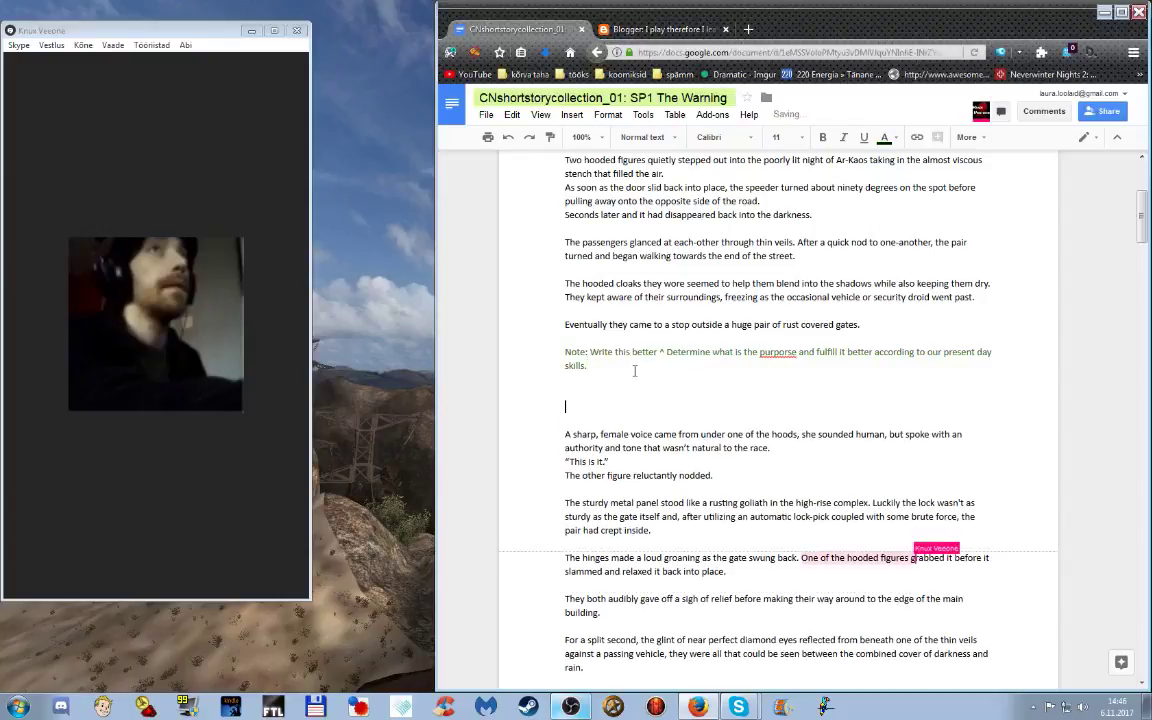
key("Up")
type("2.")
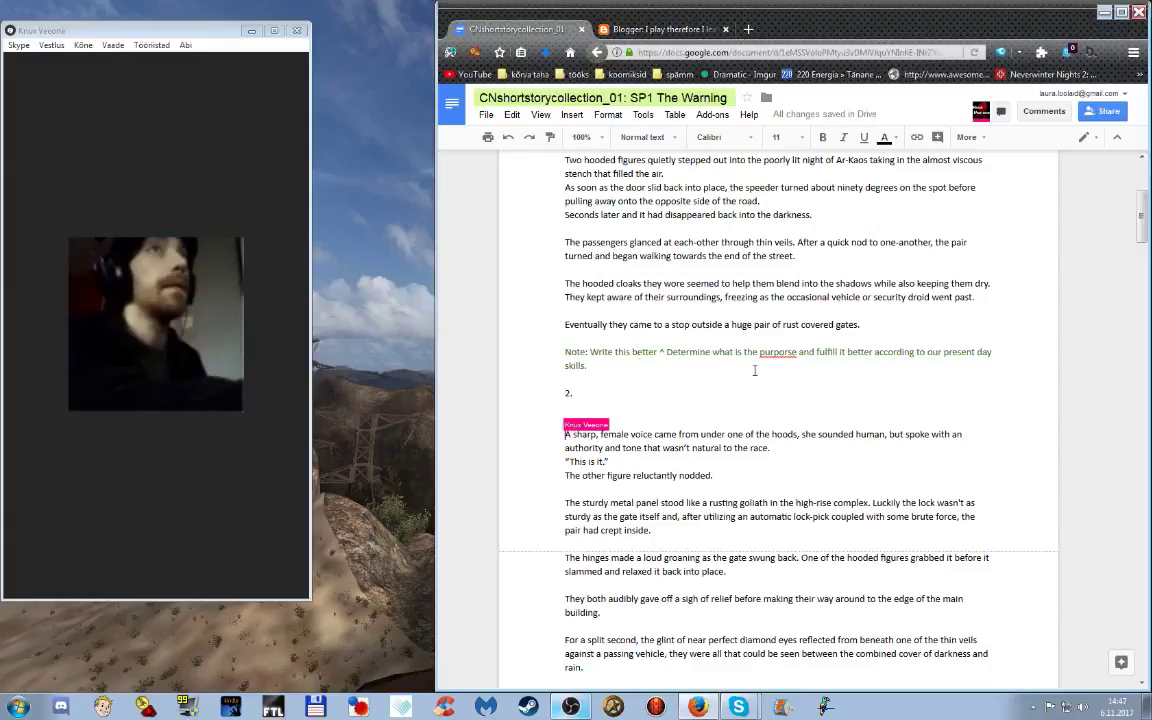
scroll(598, 358, "up", 3)
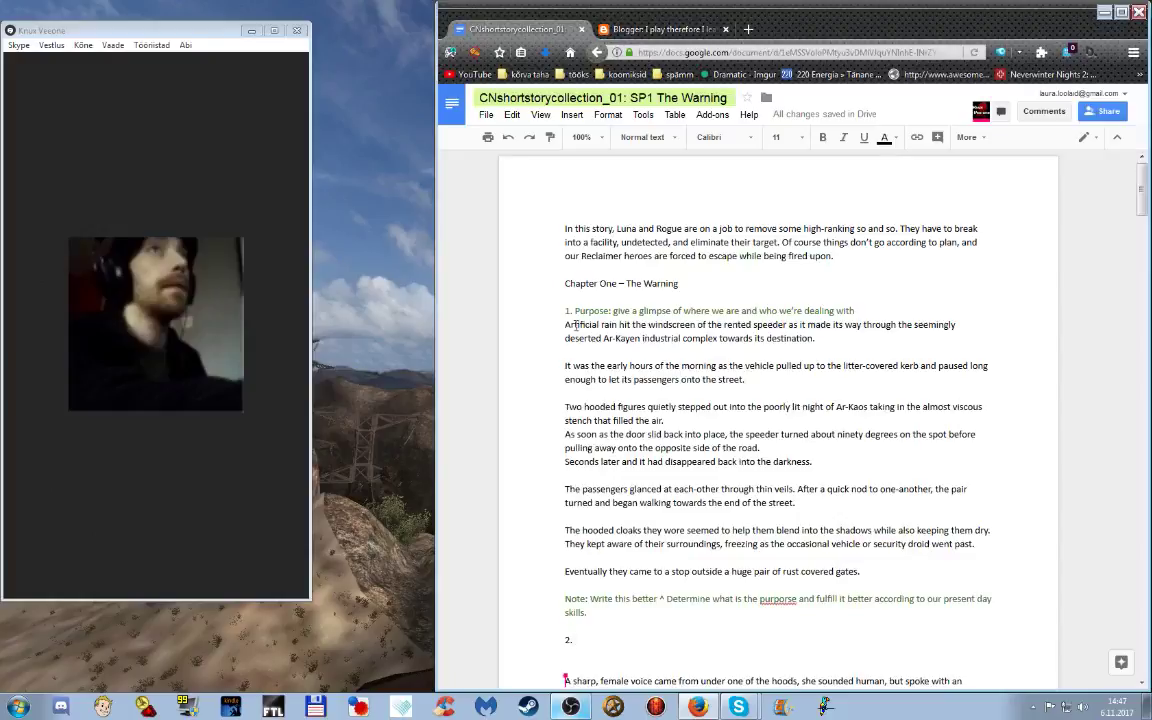
left_click(566, 311)
left_click(568, 639)
key("BackSpace")
type("2.")
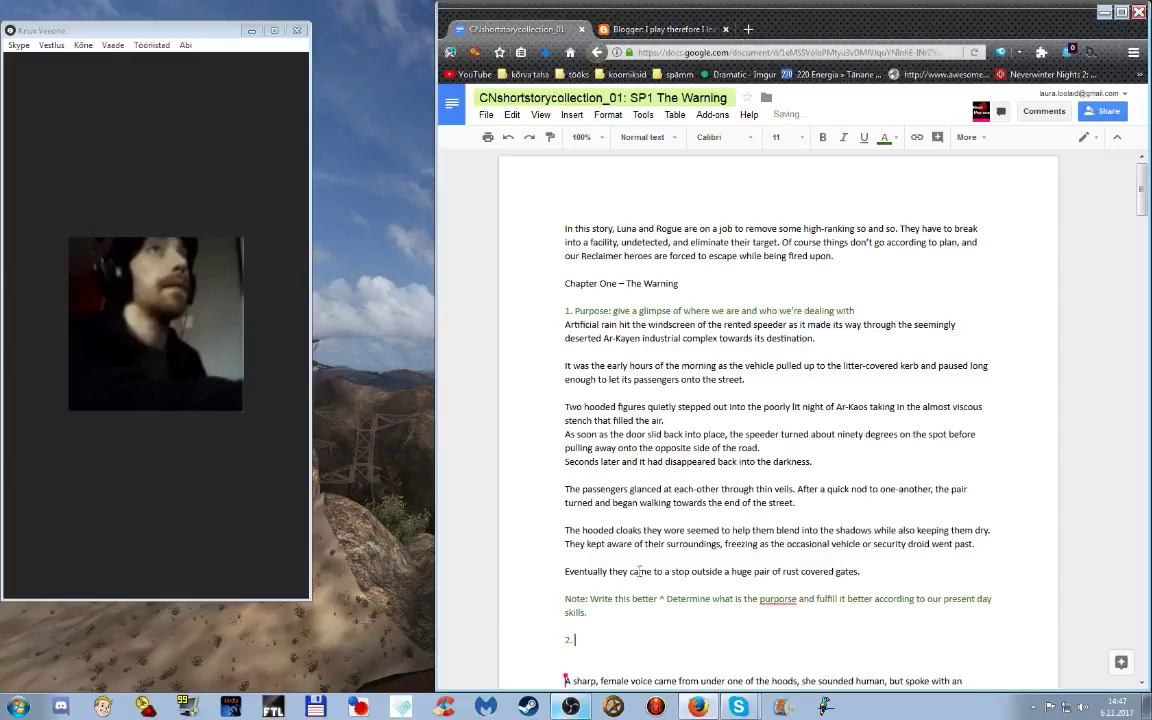
scroll(735, 582, "down", 1)
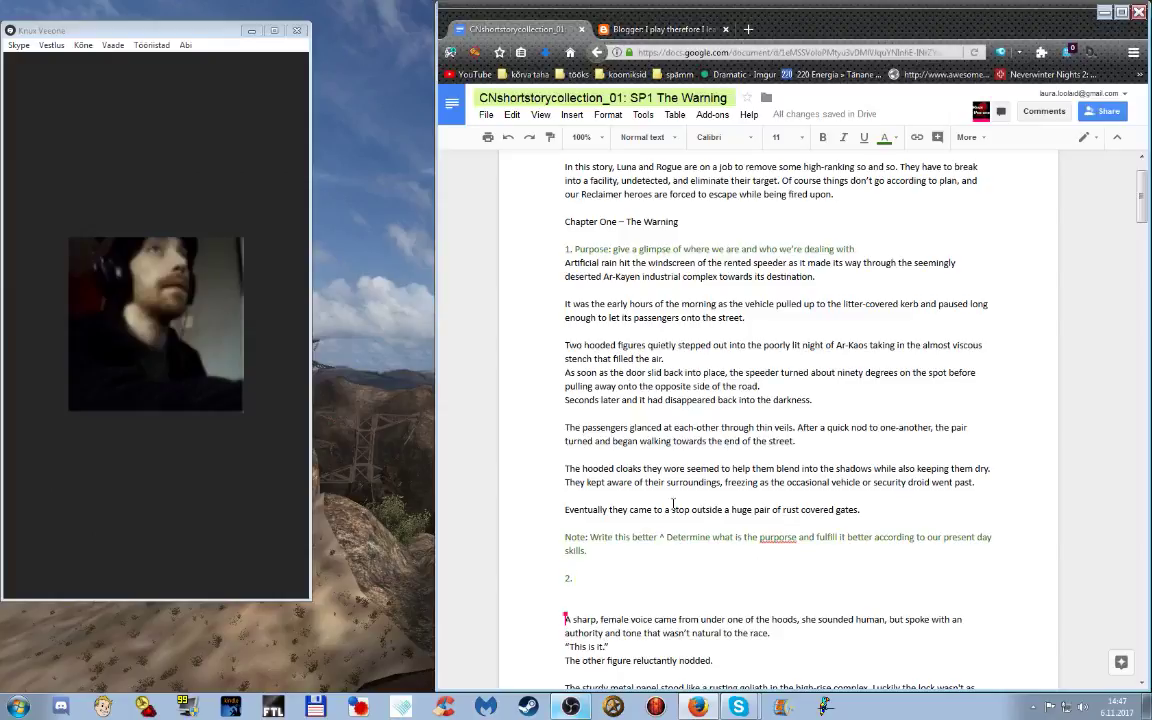
scroll(673, 505, "down", 1)
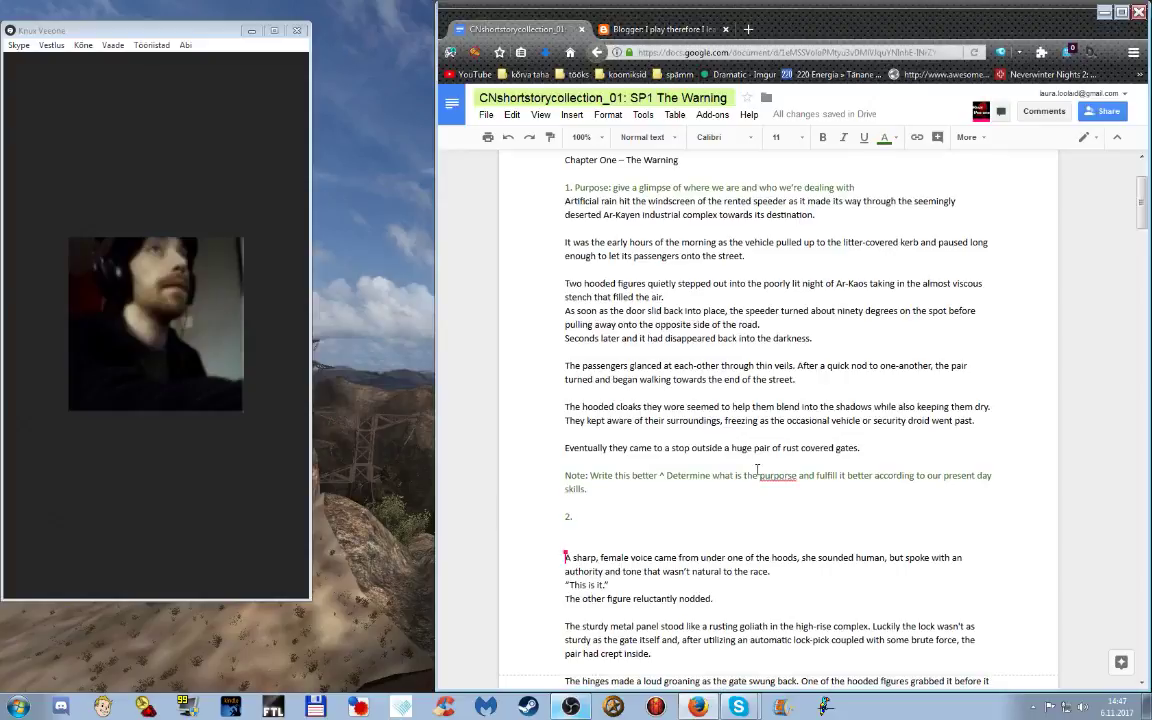
type("characters")
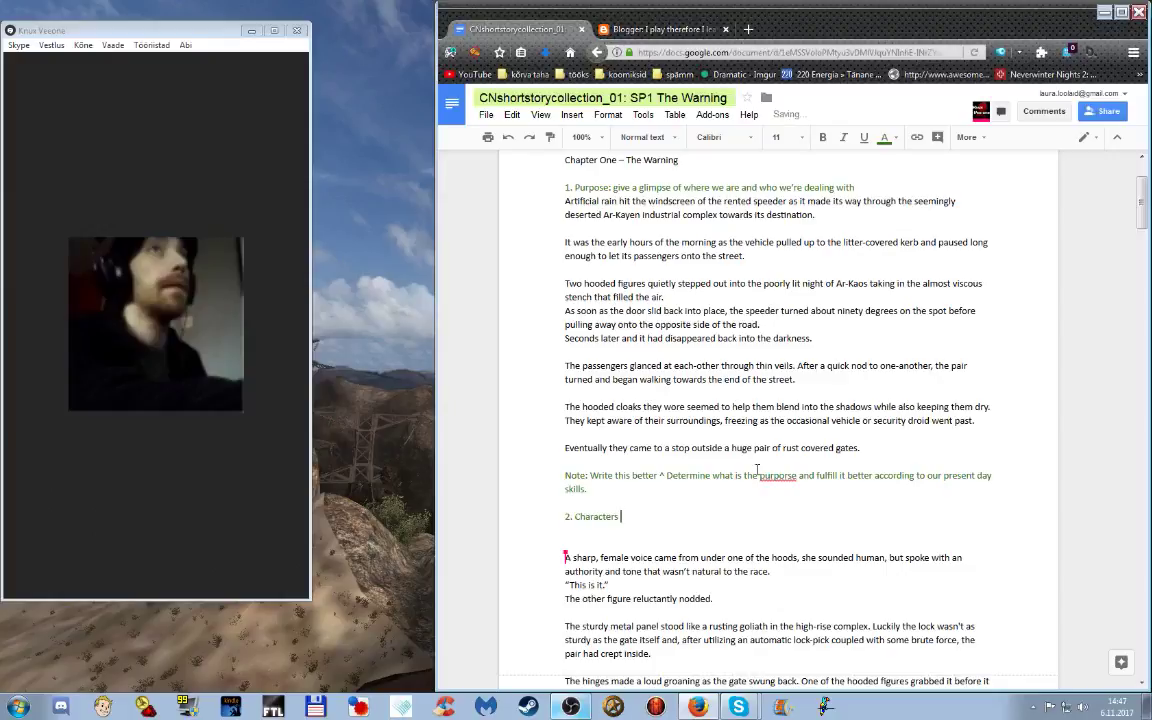
type(" gain access to their target location")
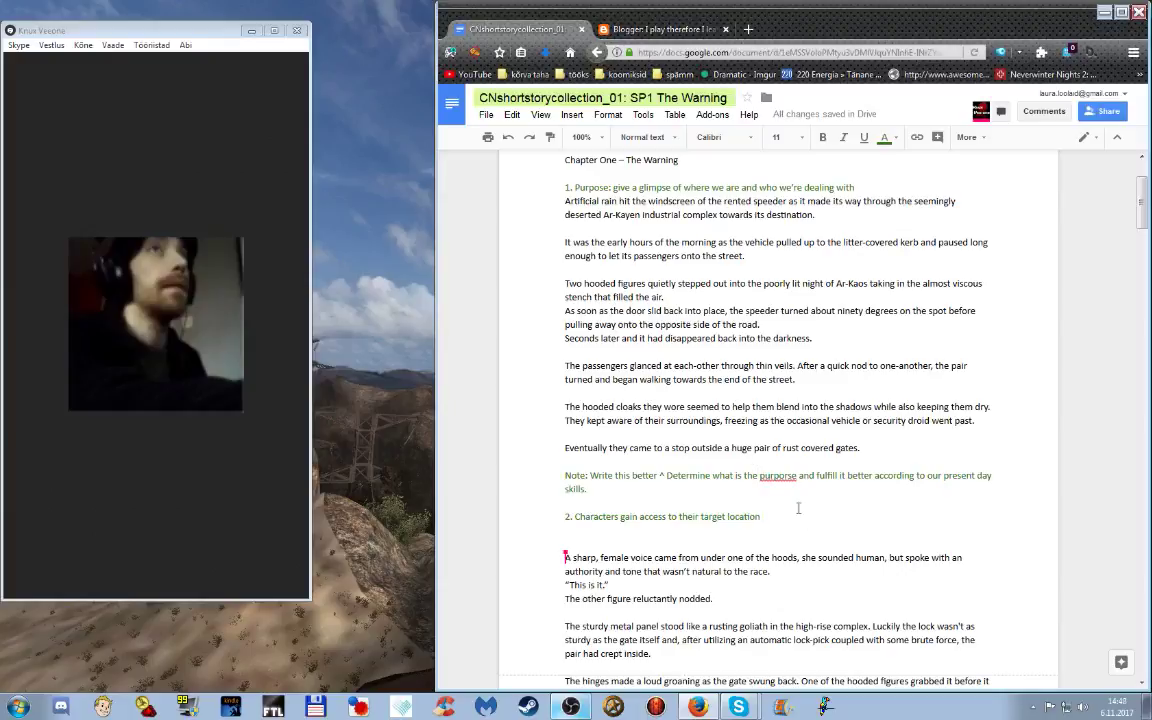
scroll(795, 512, "down", 6)
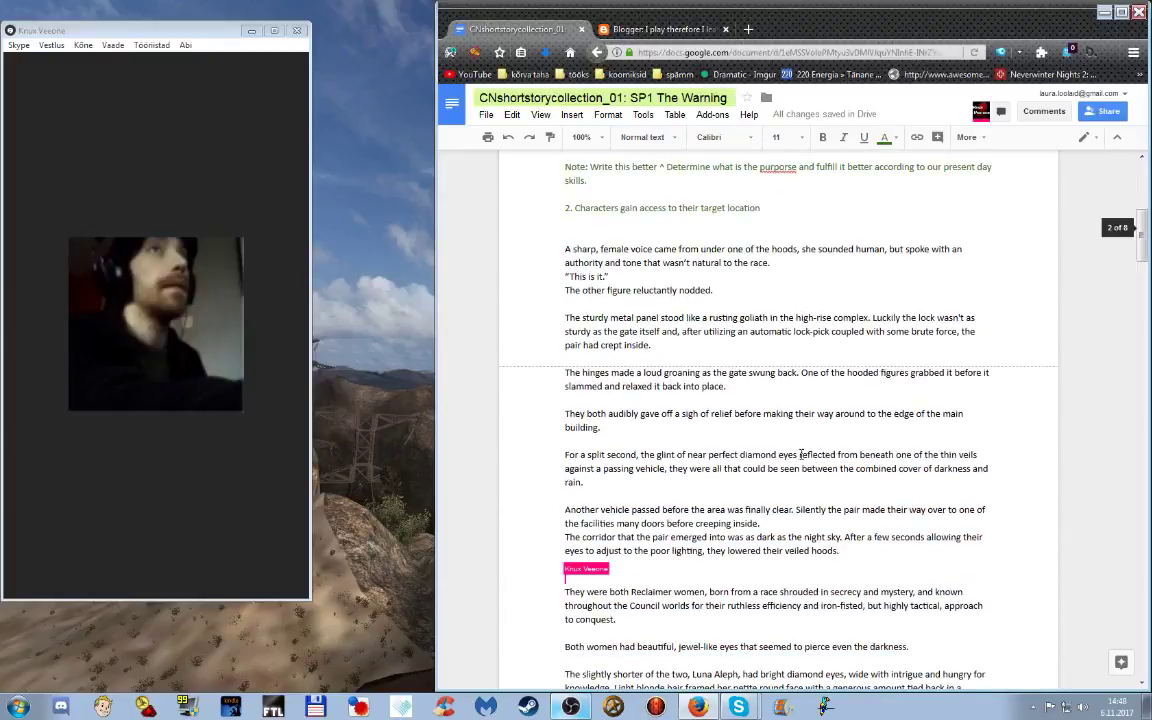
scroll(845, 348, "up", 3)
scroll(845, 348, "up", 6)
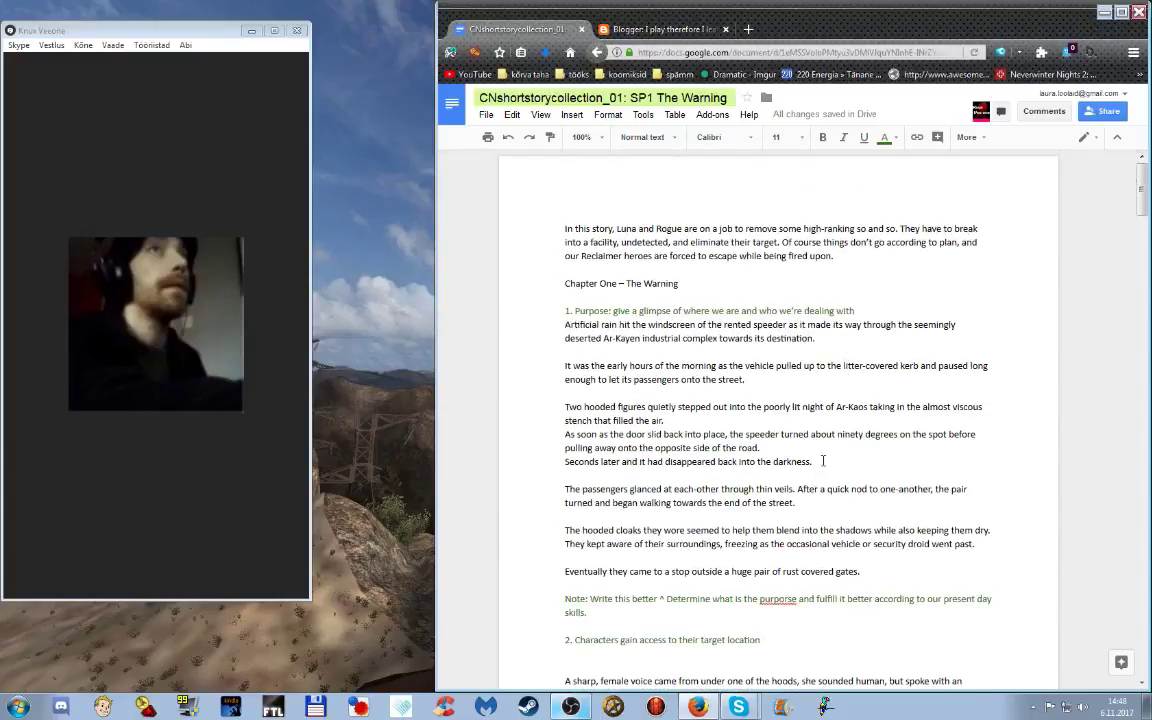
scroll(820, 456, "down", 6)
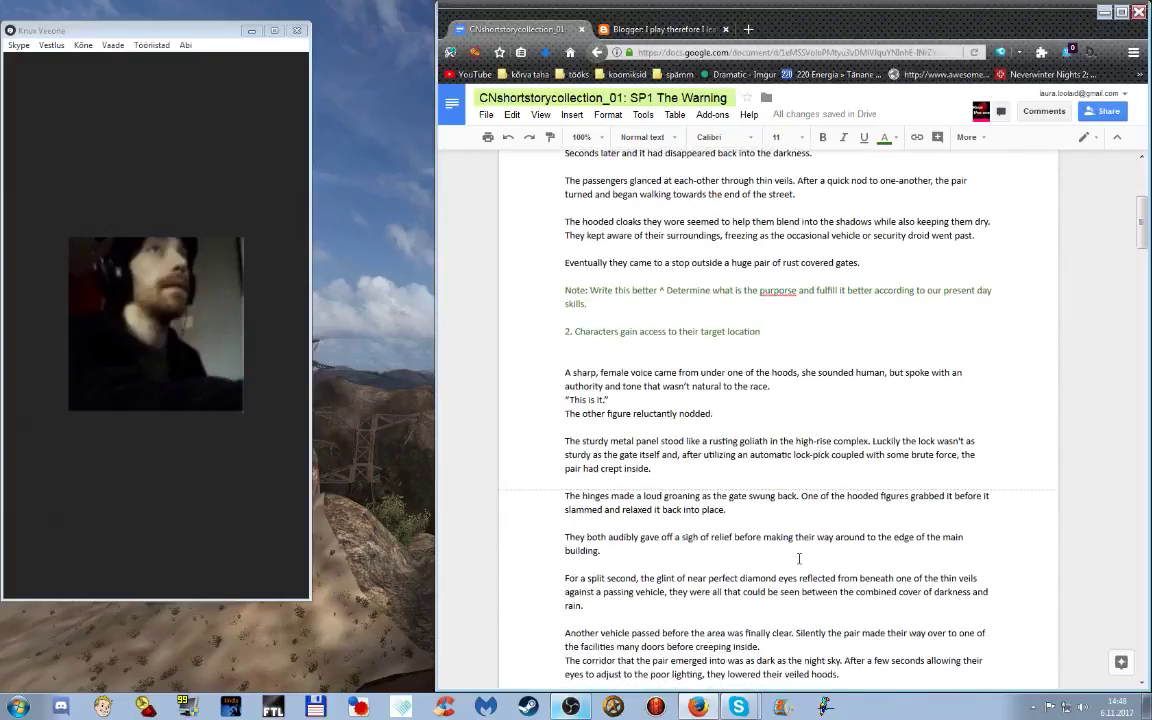
scroll(724, 495, "down", 4)
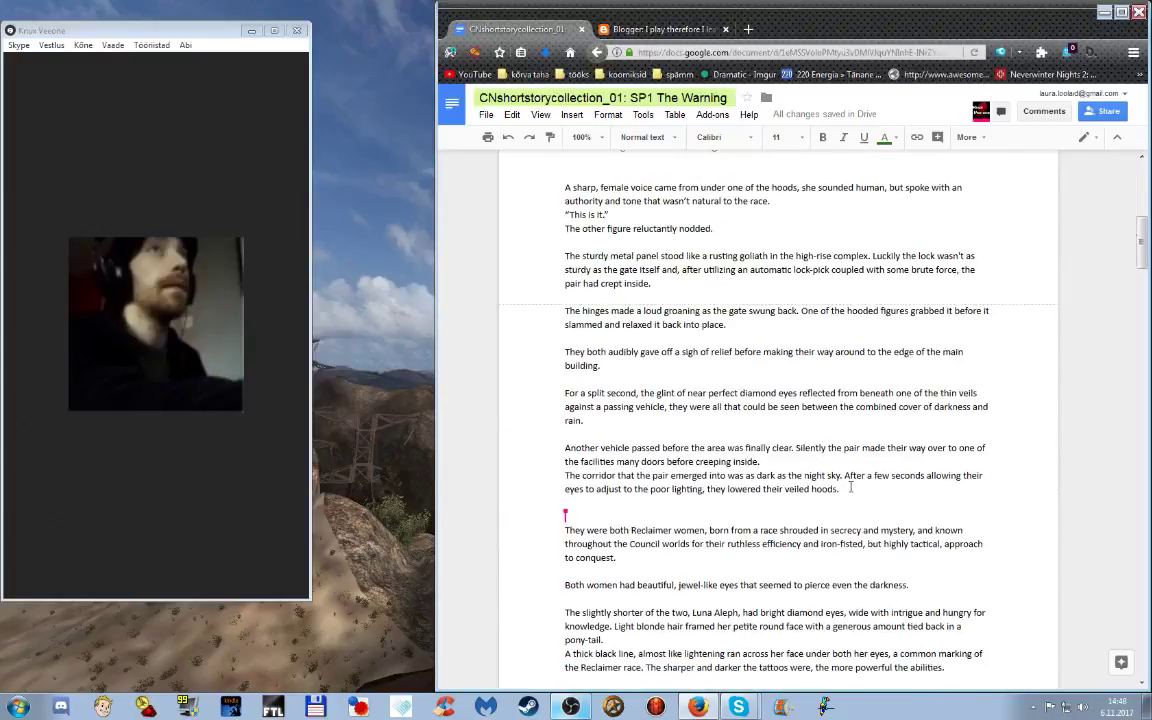
scroll(829, 513, "up", 2)
scroll(829, 513, "up", 6)
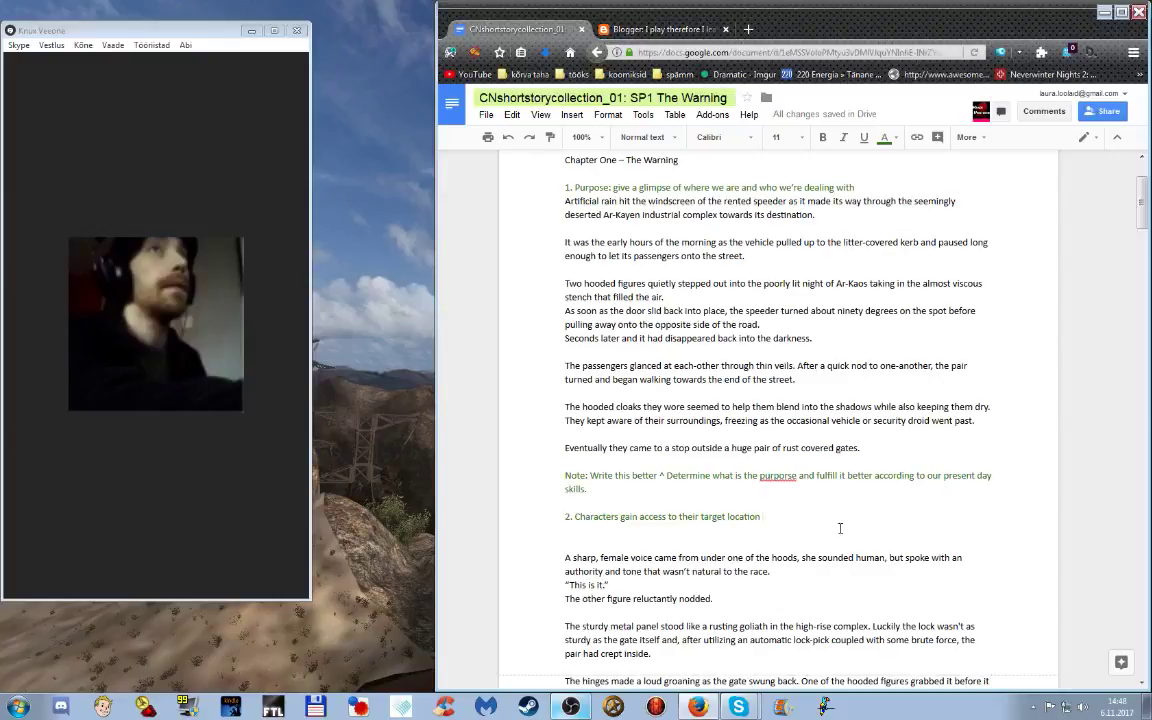
scroll(840, 510, "down", 1)
scroll(840, 509, "down", 4)
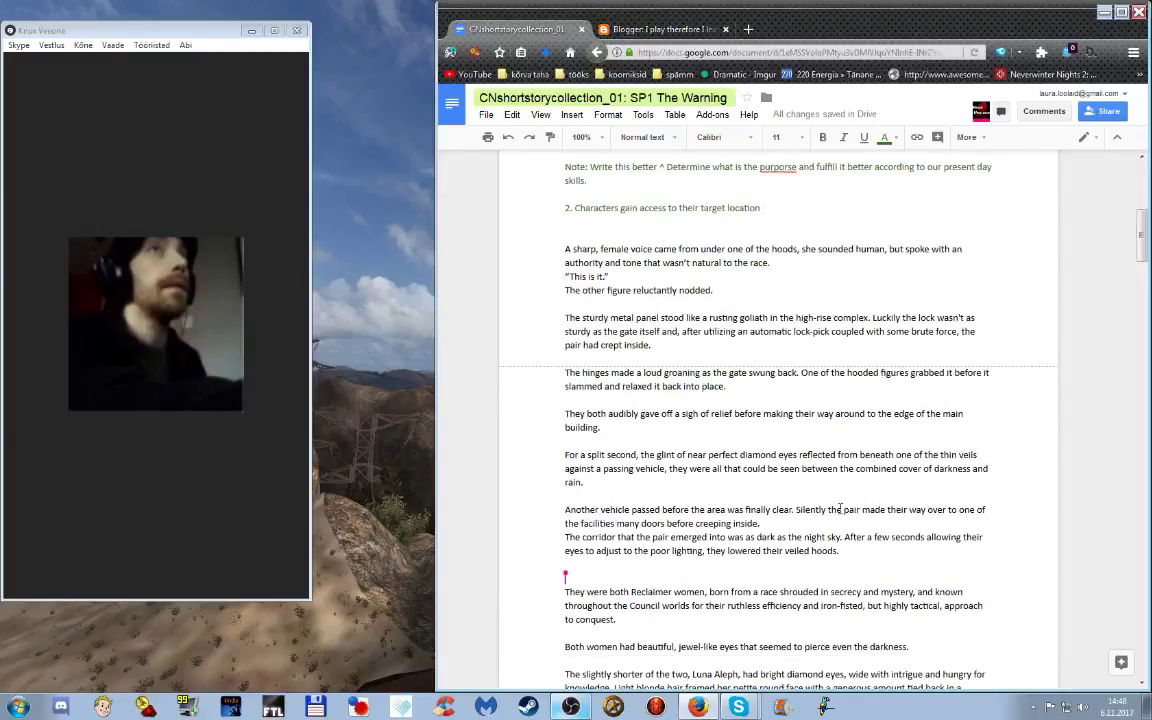
scroll(840, 509, "up", 7)
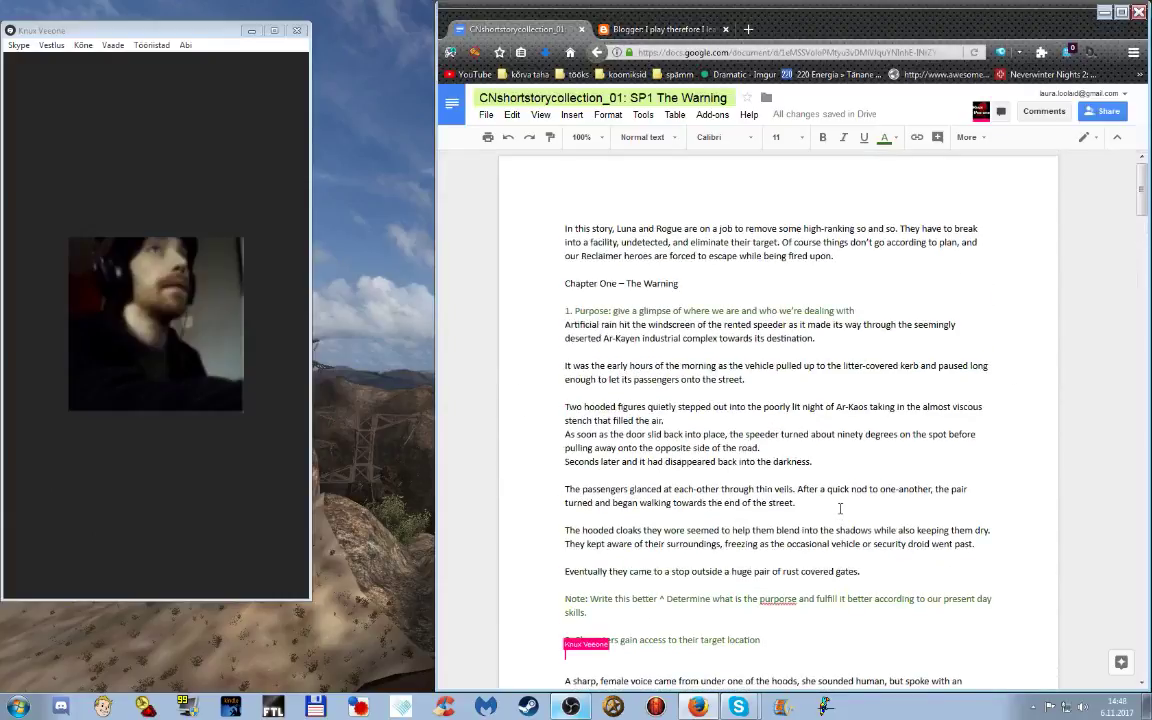
left_click(873, 310)
scroll(785, 282, "down", 1)
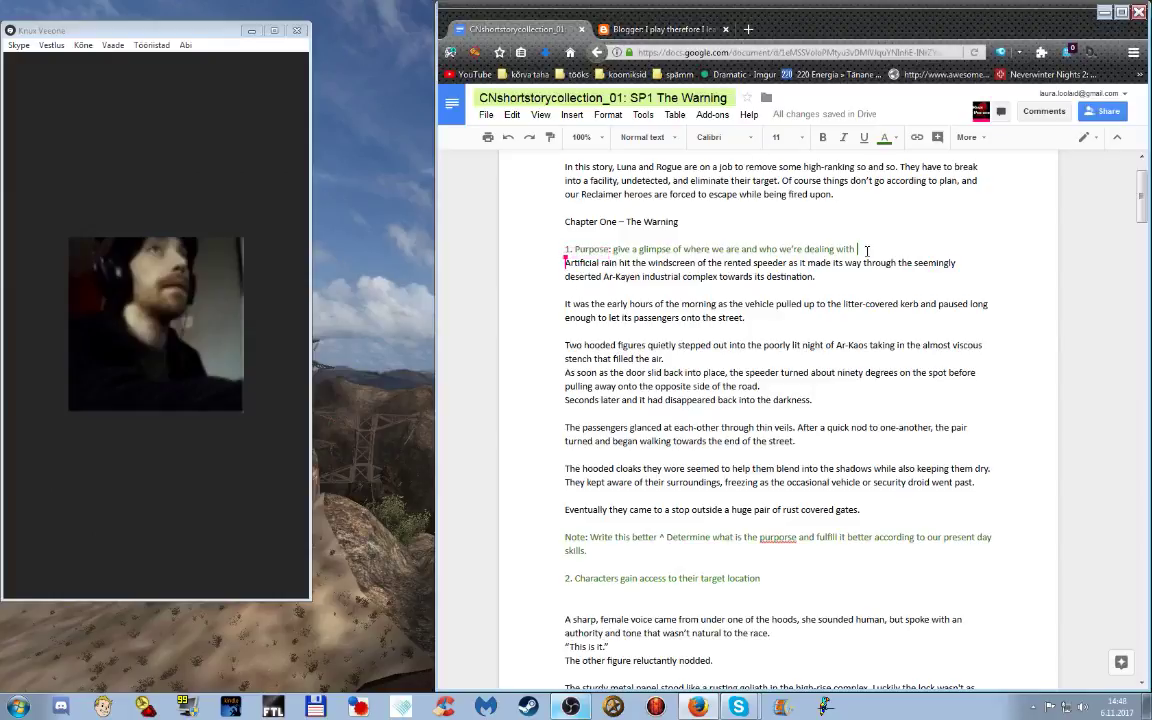
- Insert a blank line after the '1. Purpose' line
key("Return")
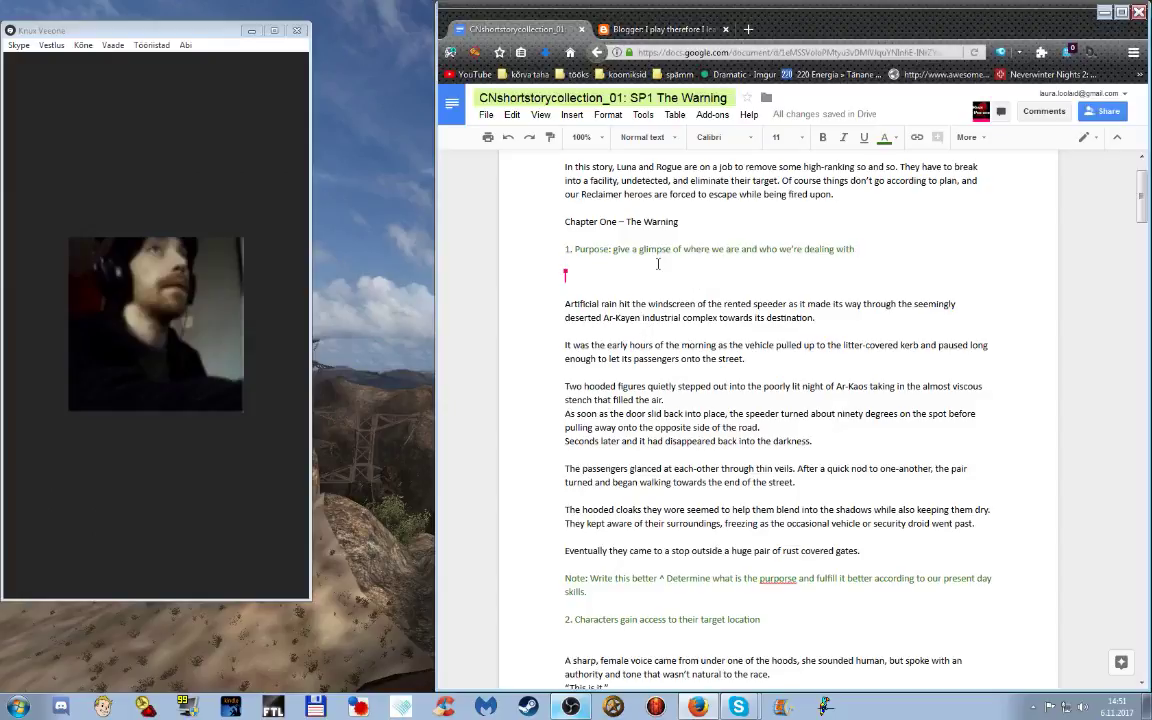
- Type the note 'Ar-Ka'en' under the Purpose item
type("Ar-Ka'en")
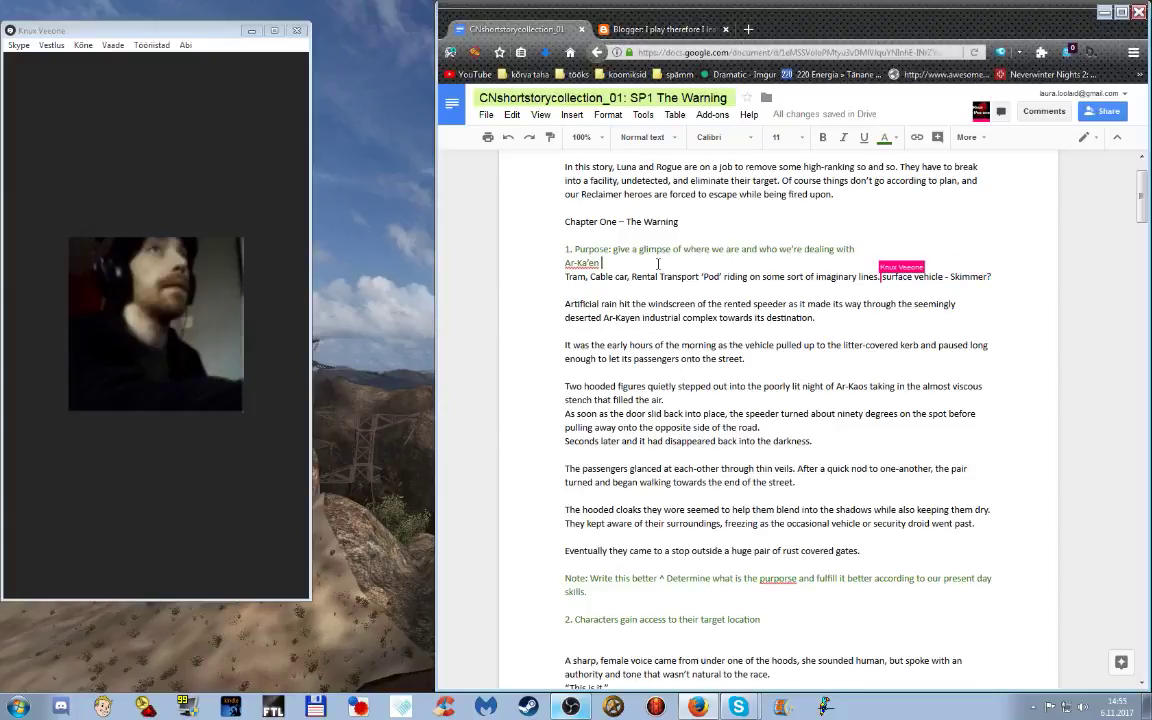
- Add a 'Rent-a-skimmer' line below the transport ideas
left_click(553, 280)
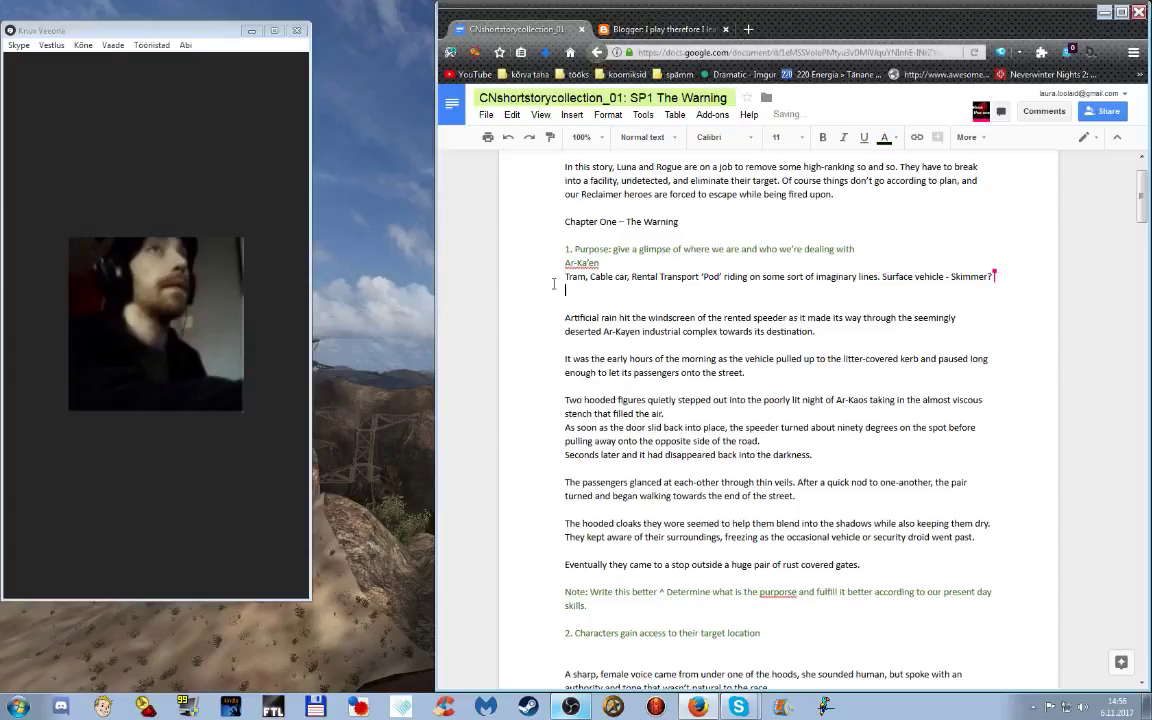
type("rent-a-skimmer")
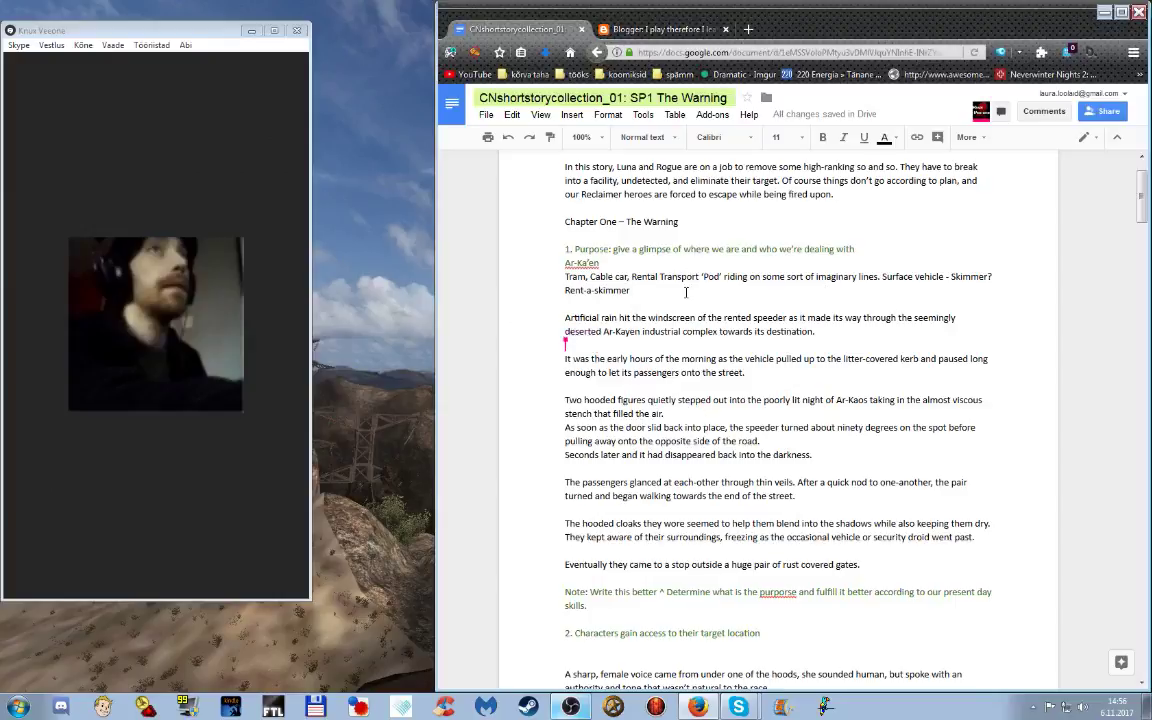
key("Return")
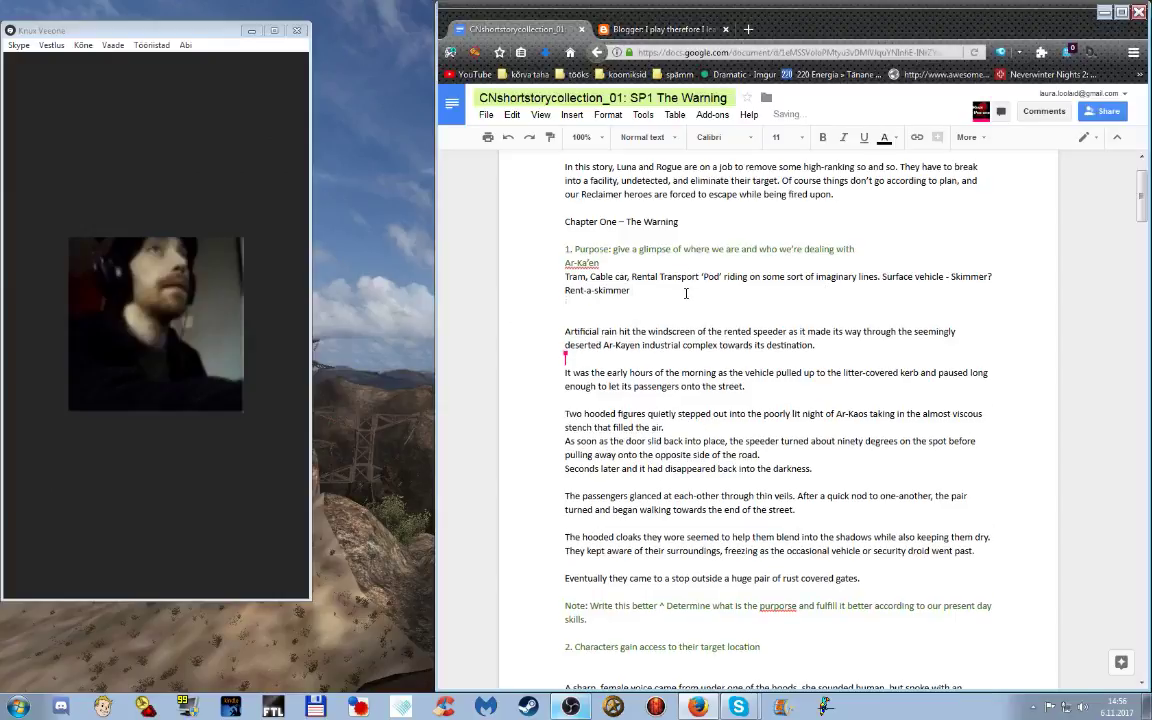
- Write 'Dirty rain sloshed upon the dimmed rent-a-skimmers exterieor that', correcting typos along the way
type("The dimmed f")
key("BackSpace")
type("rent-a-skimmers exterieo")
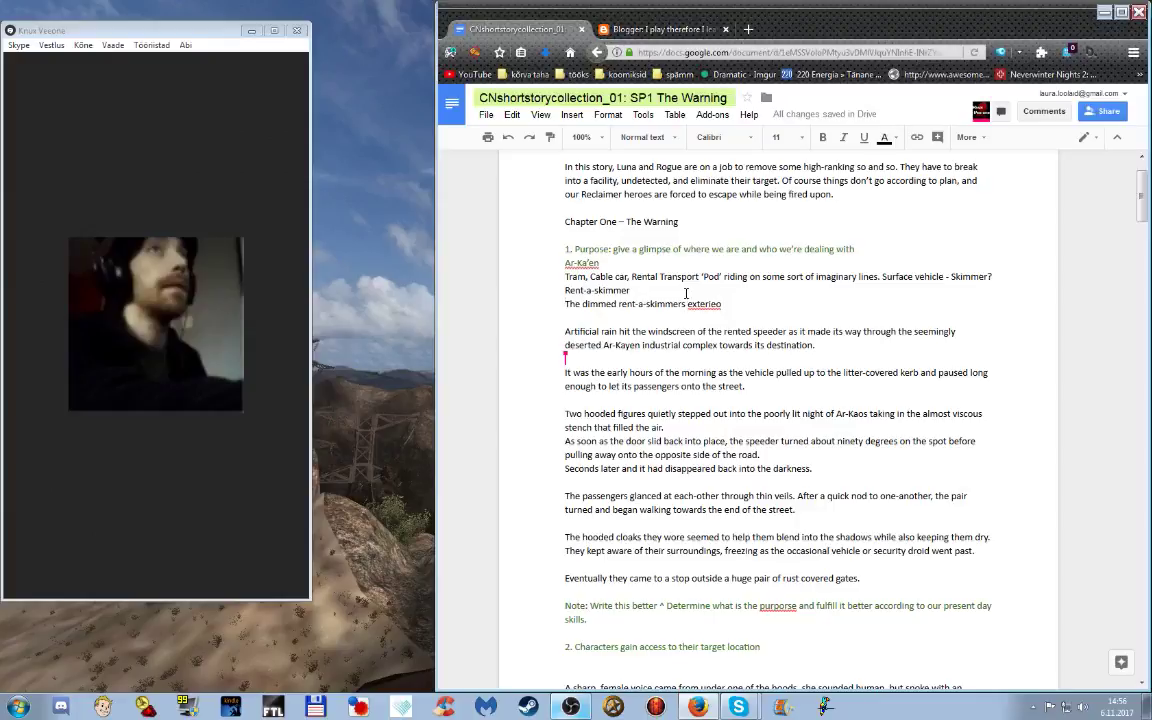
key("Home")
type("Dir")
type("ty rain slo")
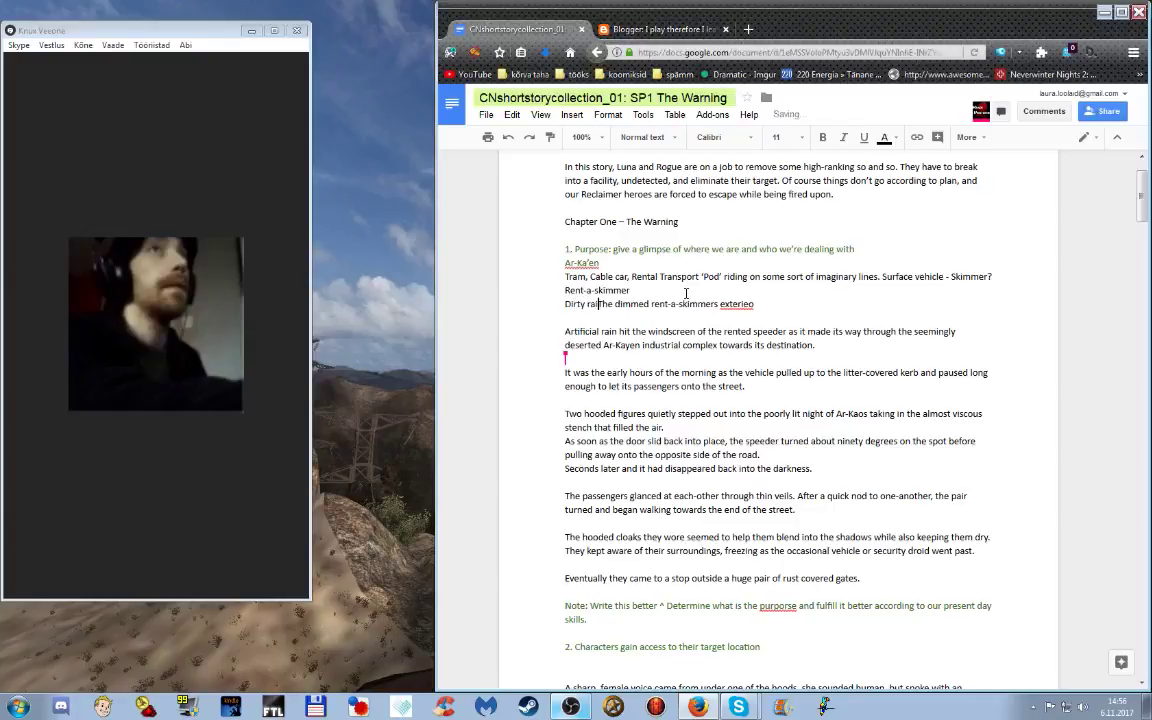
type("shed u")
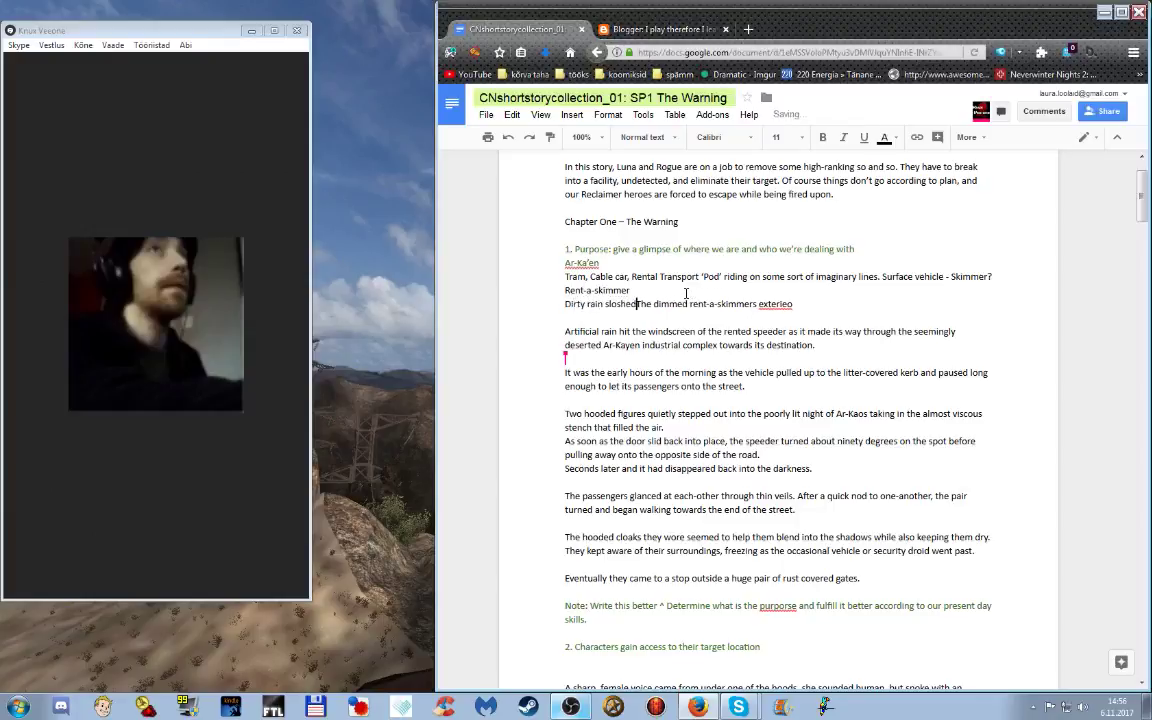
type("pon hte")
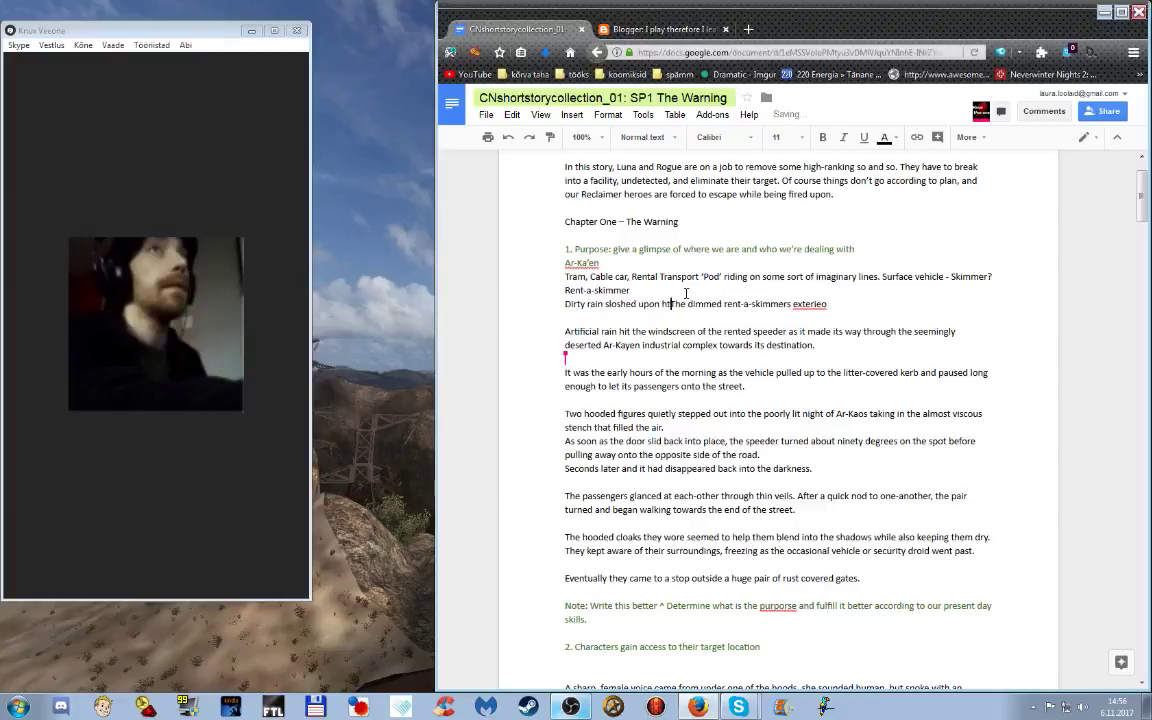
key("BackSpace")
key("BackSpace")
key("BackSpace")
key("BackSpace")
type("the")
key("Delete")
key("Delete")
key("Delete")
key("Delete")
key("End")
type("r")
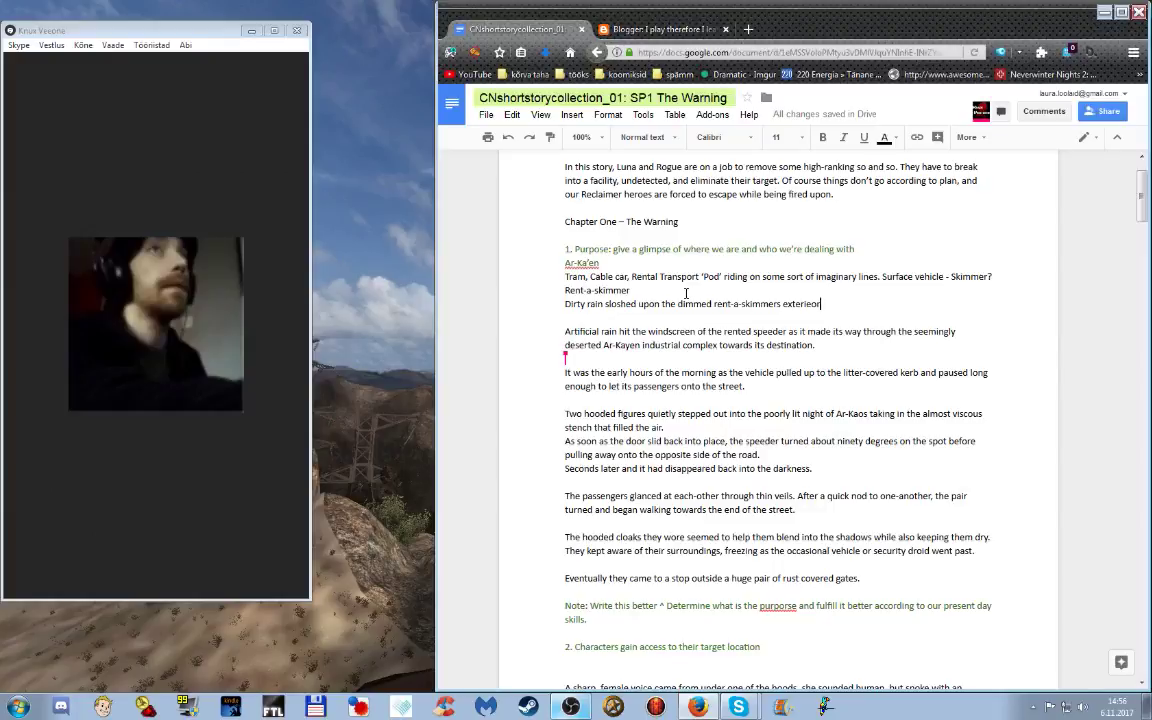
type("that")
- Correct 'exterieor' to 'exterior' and delete the trailing word 'that'
right_click(806, 303)
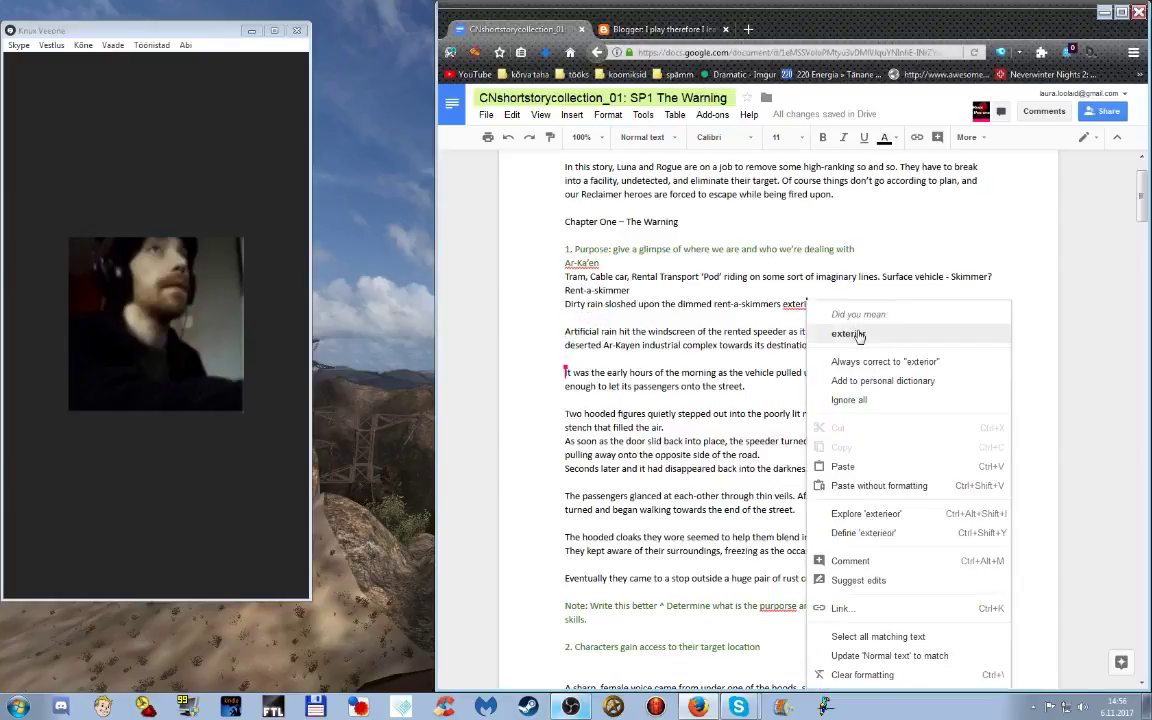
left_click(848, 334)
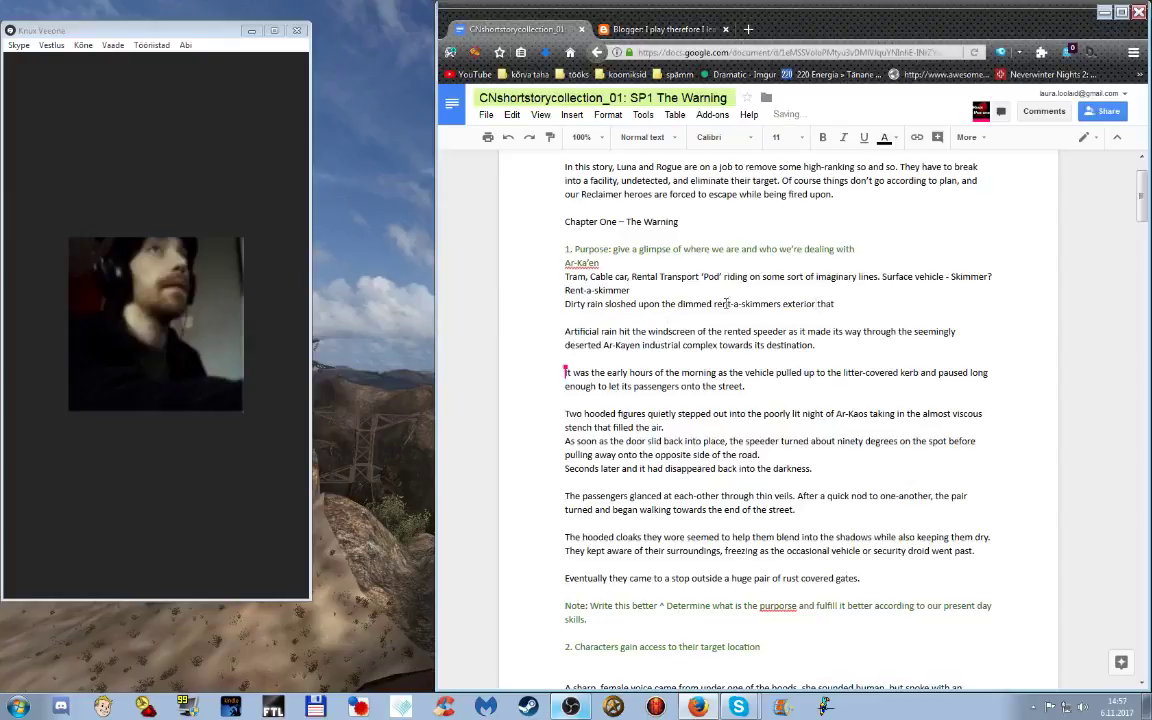
left_click(712, 303)
left_click_drag(836, 303, 816, 307)
key("BackSpace")
- End the sentence with 'as it sped through the monolithic warehouse district.'
type("as it sped past the monolithi")
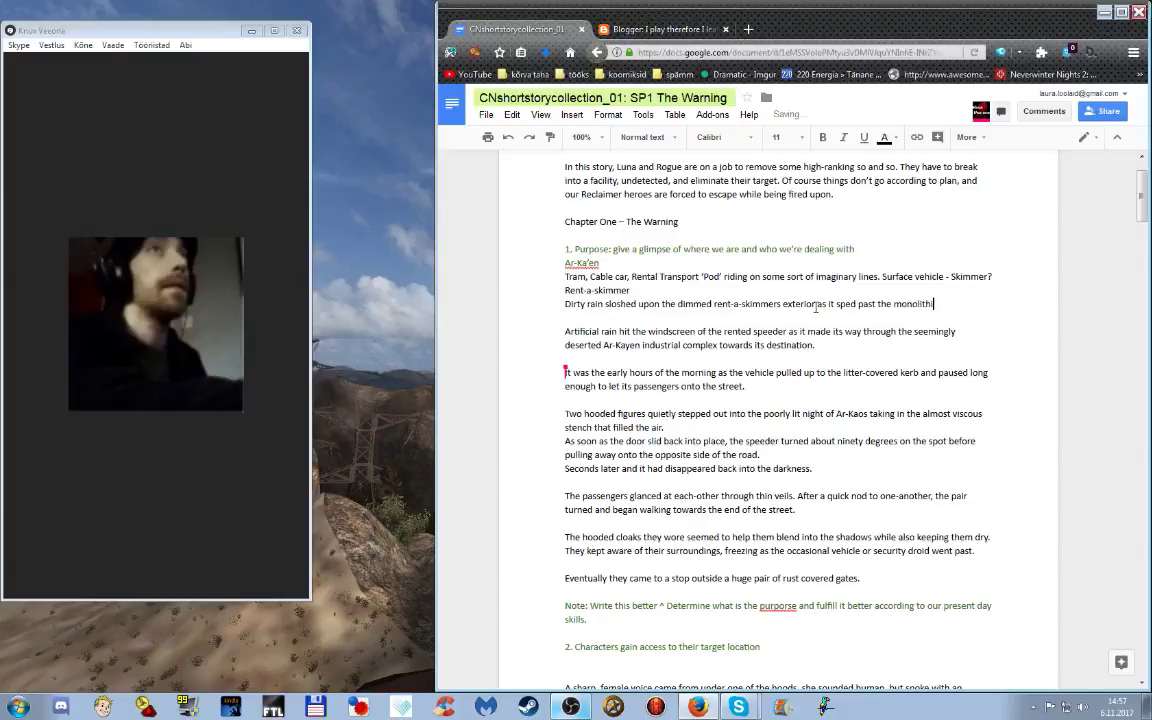
type("c")
key("BackSpace")
key("BackSpace")
key("BackSpace")
key("BackSpace")
key("BackSpace")
key("BackSpace")
key("BackSpace")
key("BackSpace")
key("BackSpace")
key("BackSpace")
key("BackSpace")
key("BackSpace")
key("BackSpace")
key("BackSpace")
key("BackSpace")
key("BackSpace")
key("BackSpace")
key("BackSpace")
key("BackSpace")
key("BackSpace")
type("through the monolithic warehouse district.")
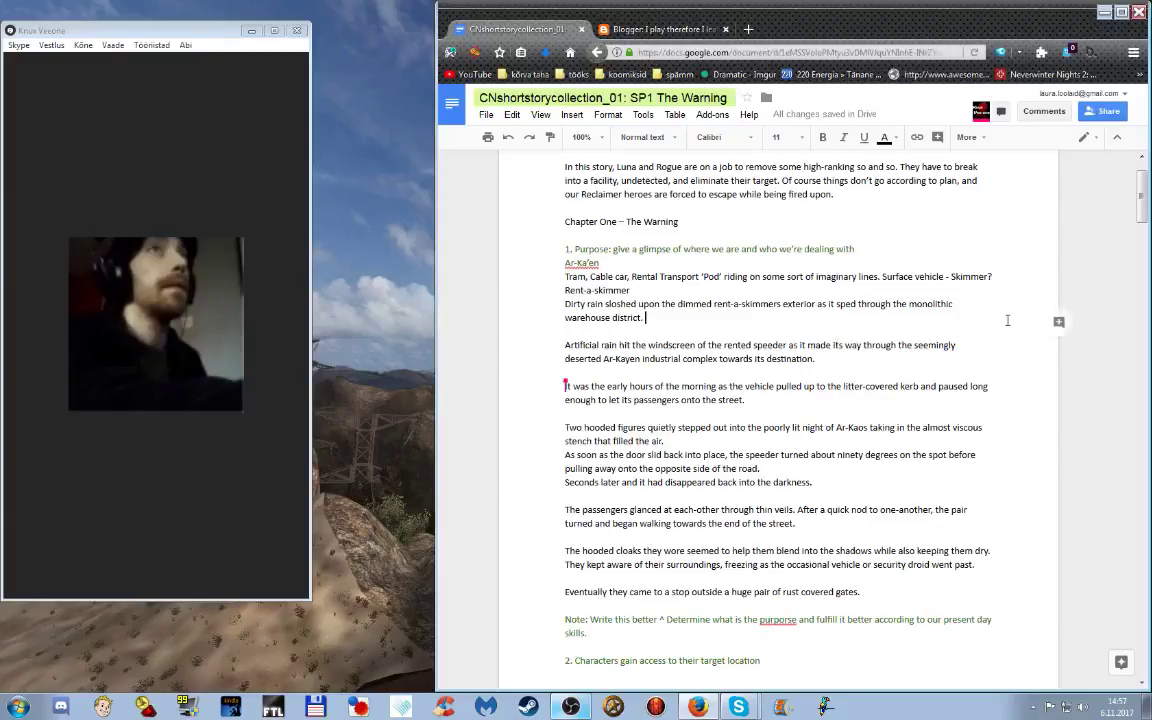
- Append 'The vehicle spat out two passengers and buzzed away.' after 'warehouse district.'
left_click(933, 326)
type("The vehic")
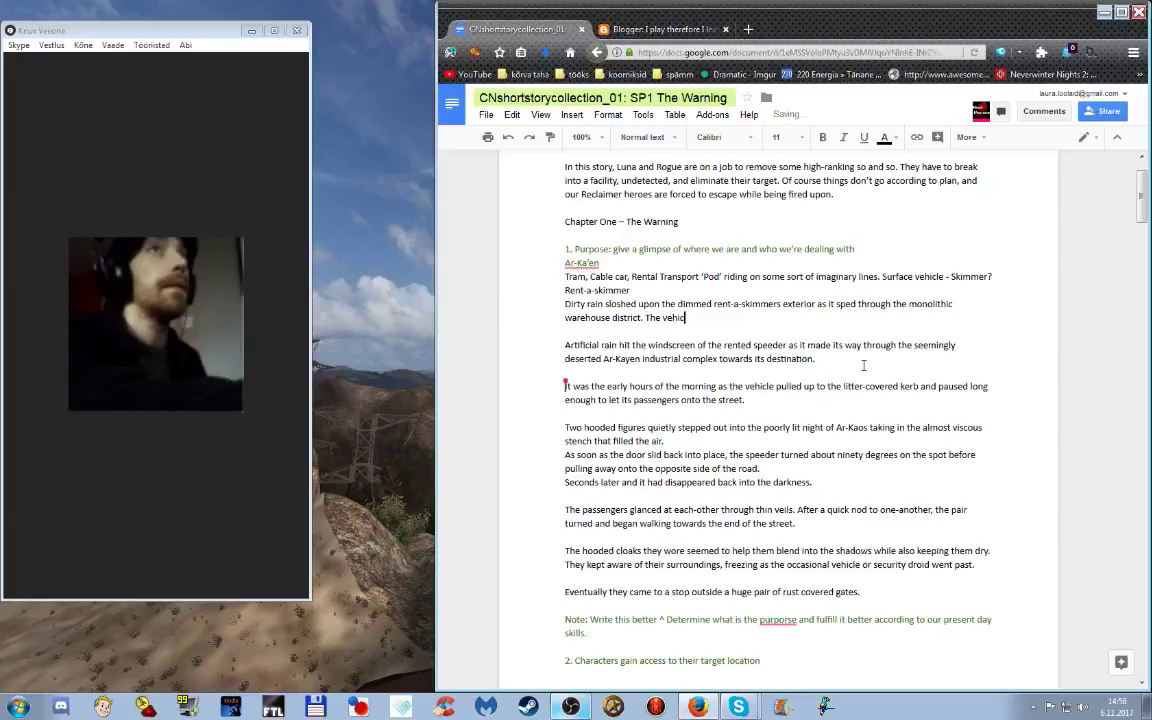
type("le spat out two passengers and")
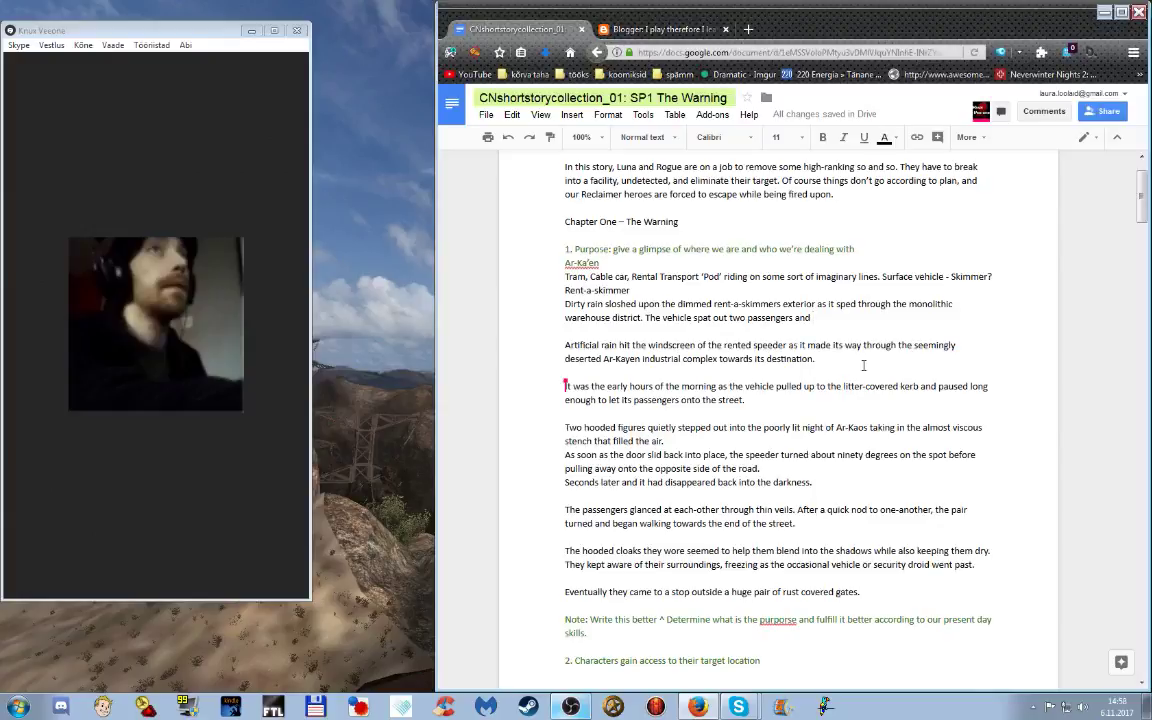
type("buzzed away")
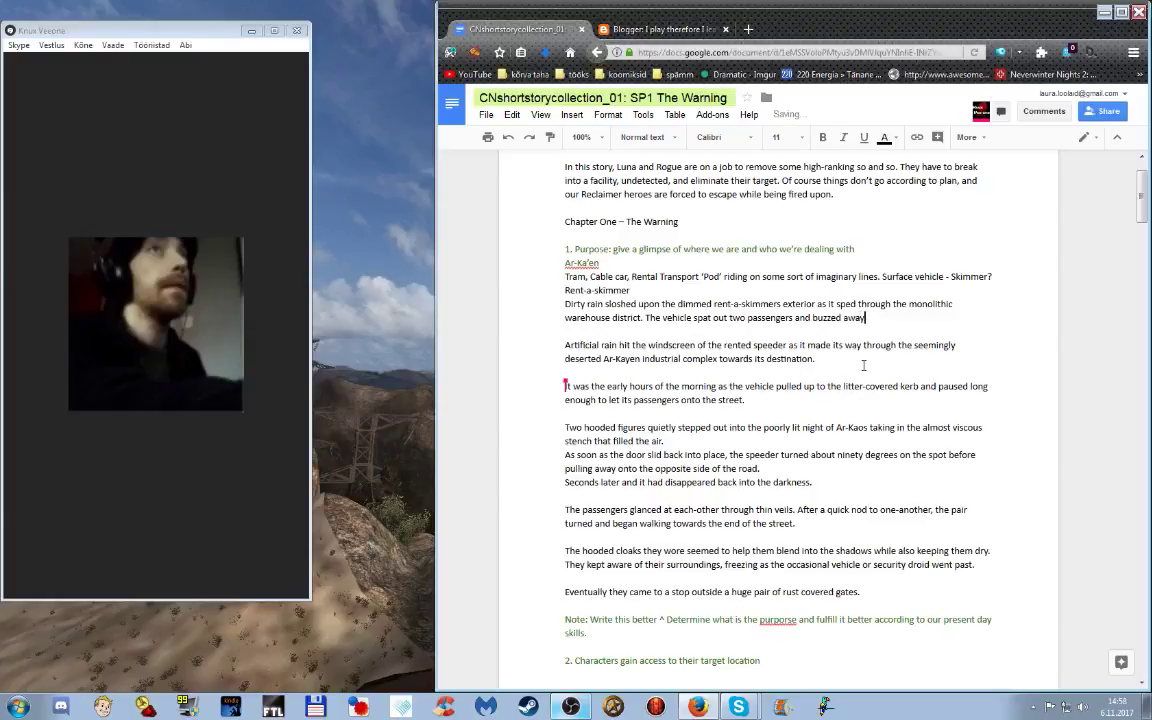
type(".")
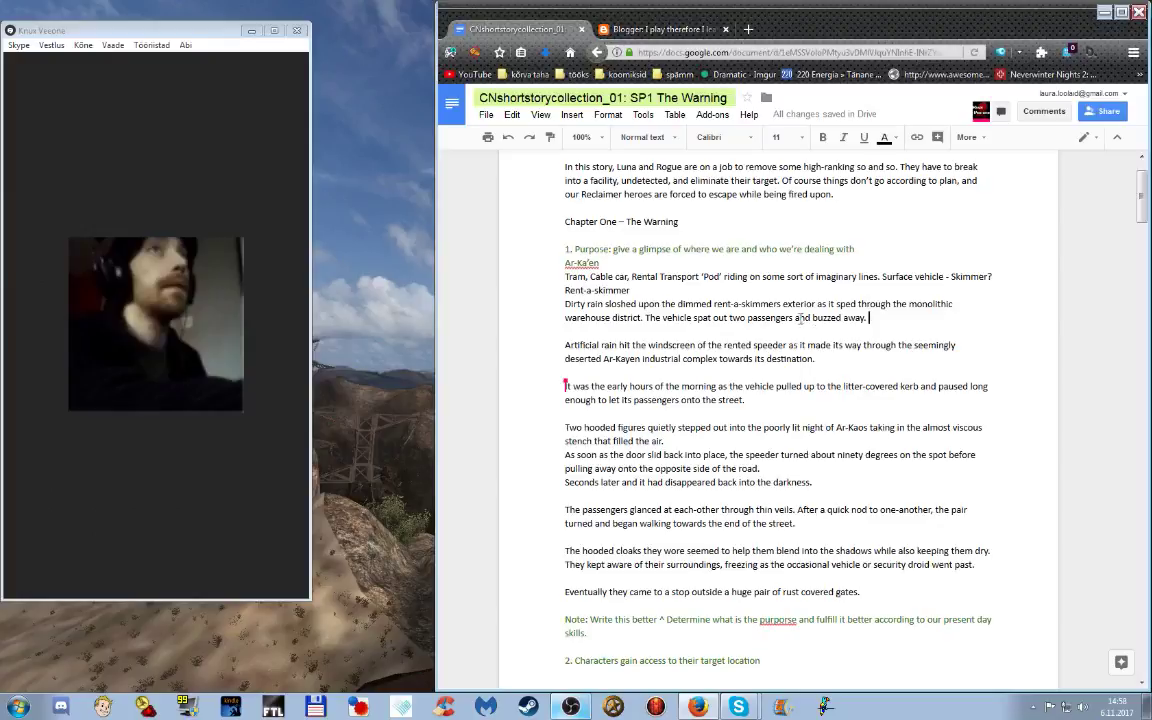
- Insert the bracketed placeholder '[at the ... where]' after 'passengers'
left_click(797, 317)
type("assengers [where]")
left_click(798, 317)
type("at the ...")
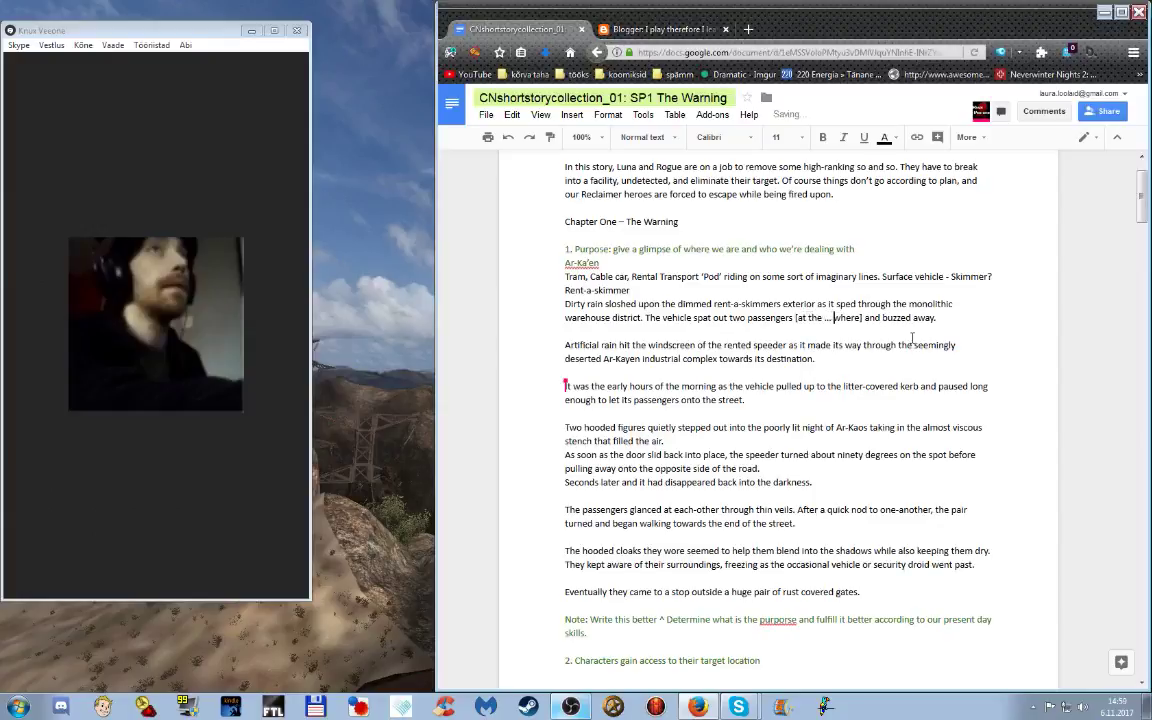
- Colour the word 'where' in the placeholder green
double_click(857, 318)
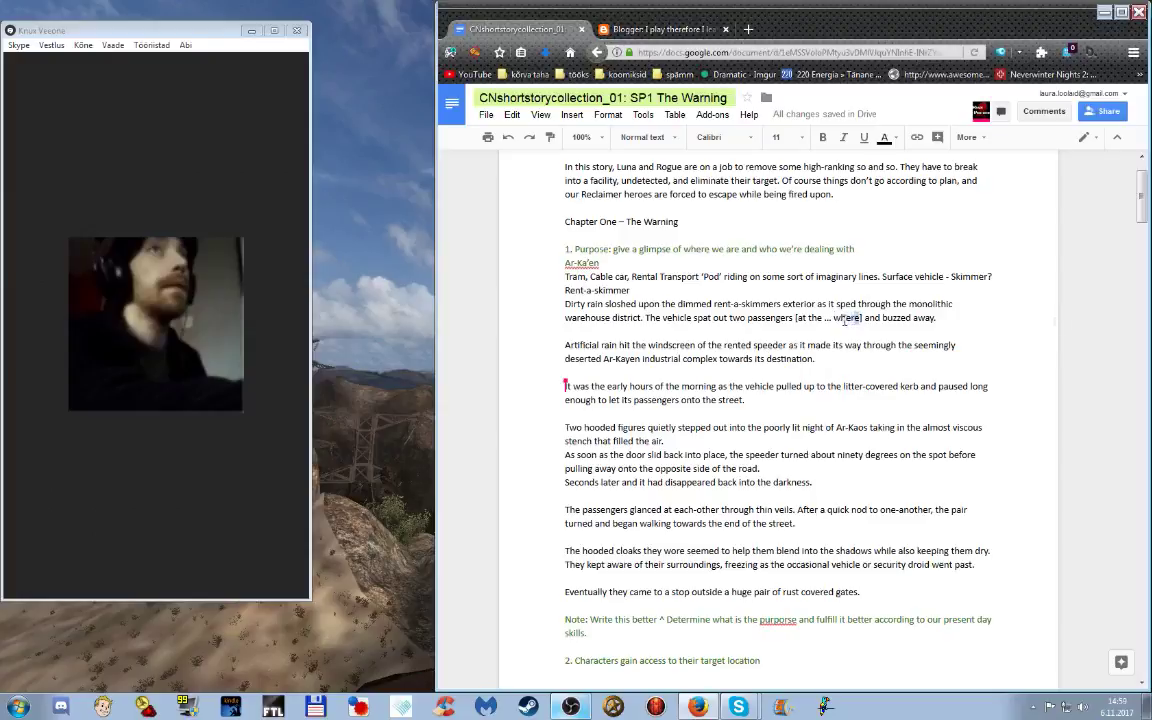
left_click(884, 137)
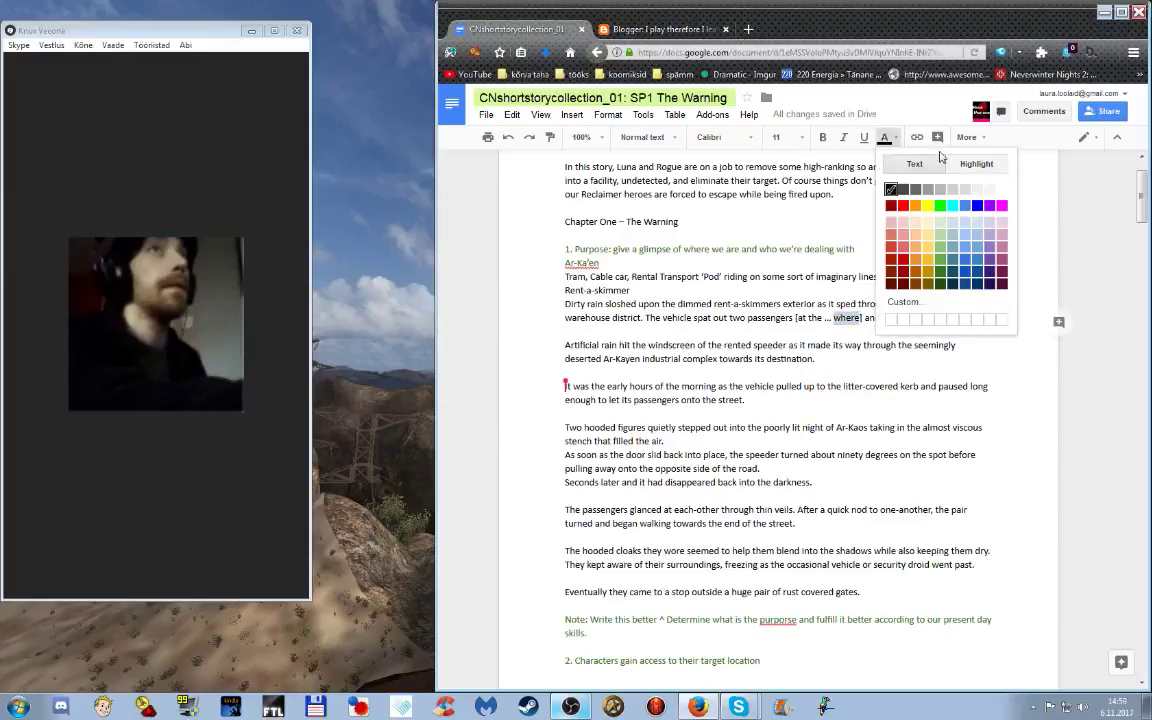
left_click(940, 258)
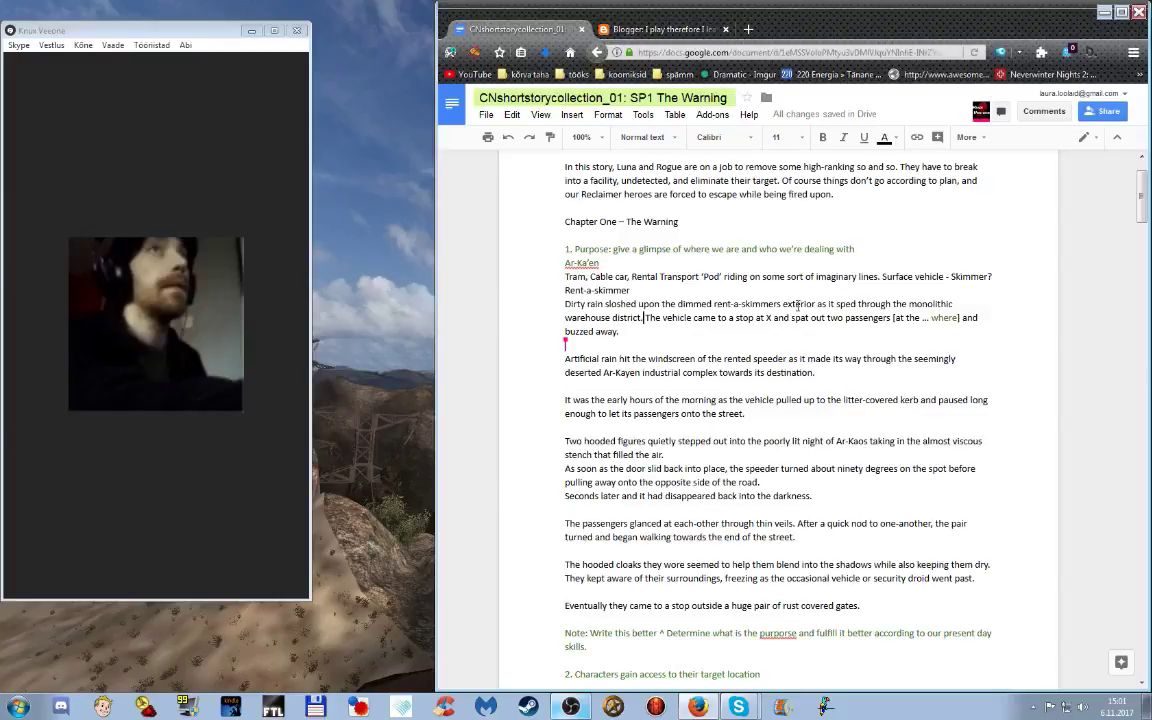
- Place the insertion point at the start of the Dirty rain paragraph
left_click(515, 302)
- Insert the line '[possible remark or wheather and/or climate that mentions place ]' above Dirty rain, then select it
key("Return")
type("[po")
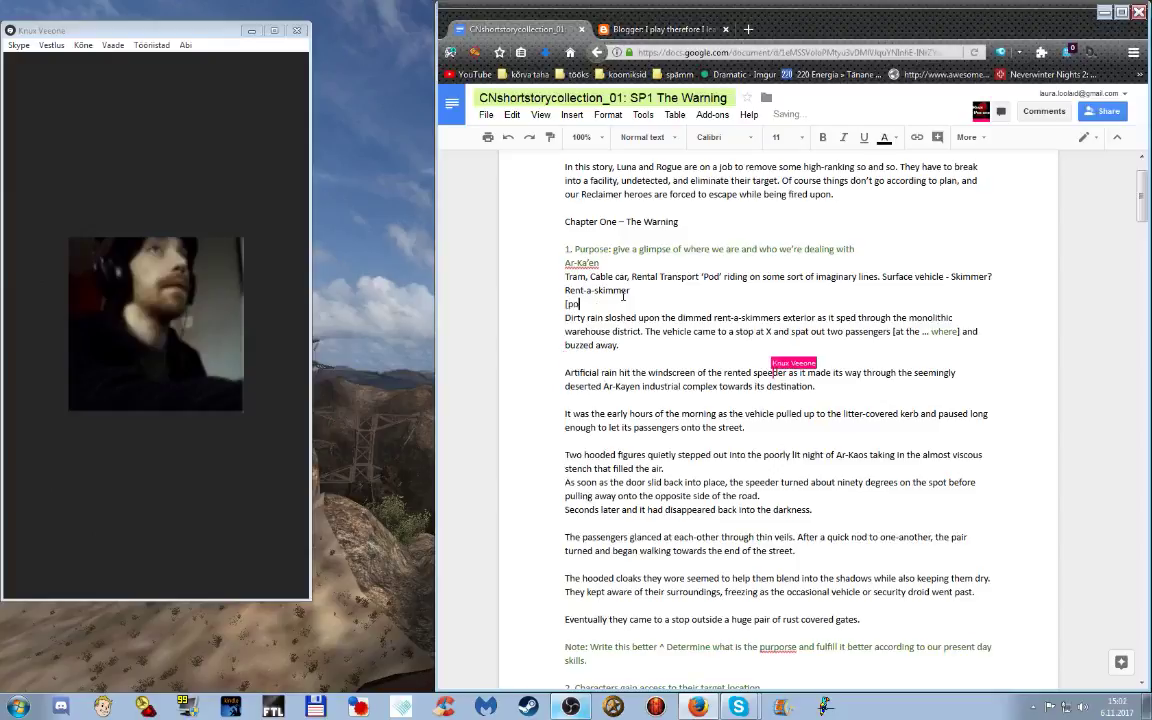
type("ssible ")
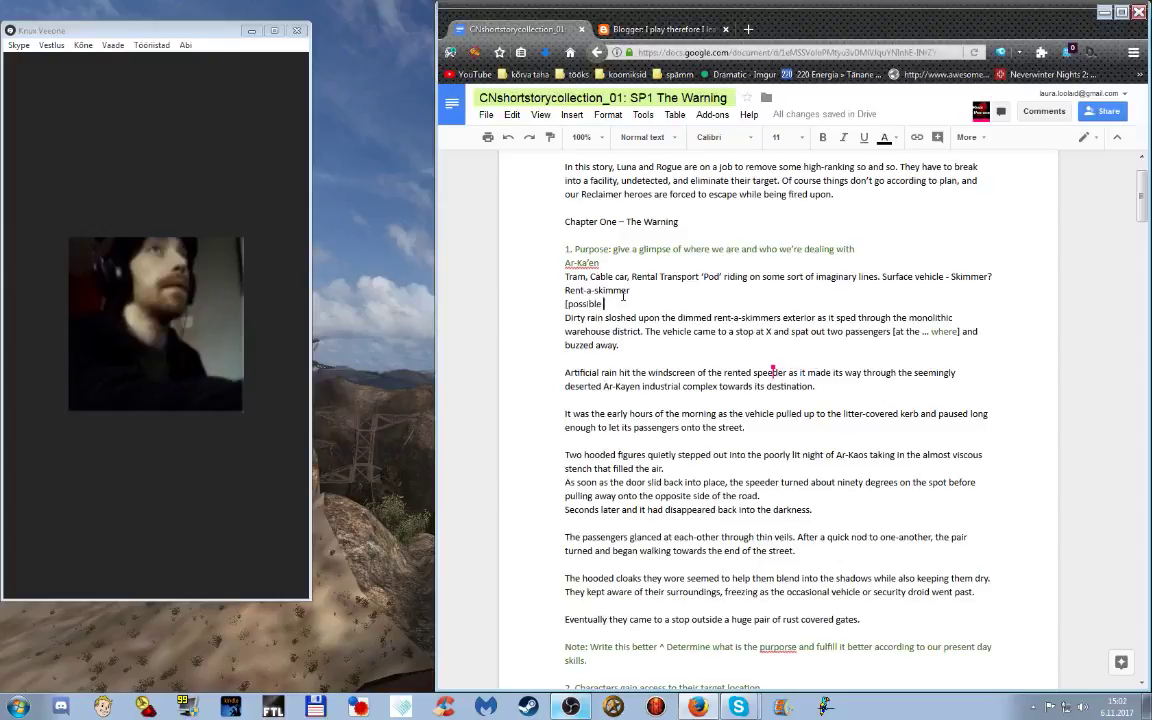
type("remark ")
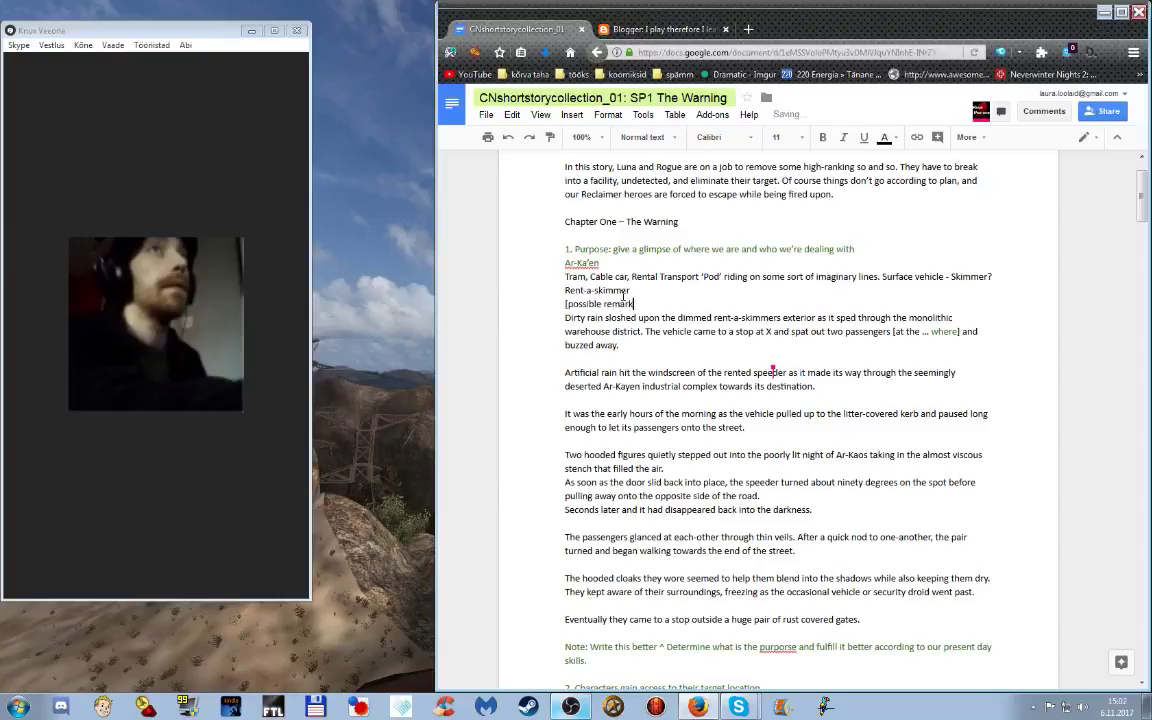
type("or wheather and/o")
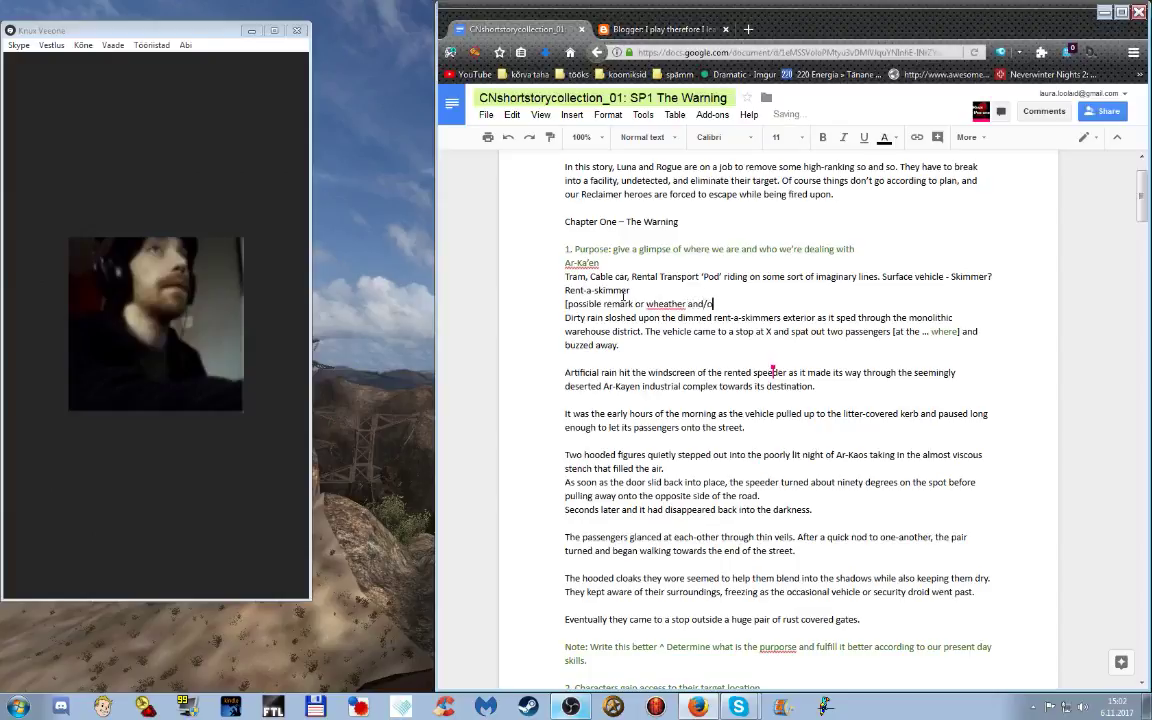
type("r climate that mentions place ")
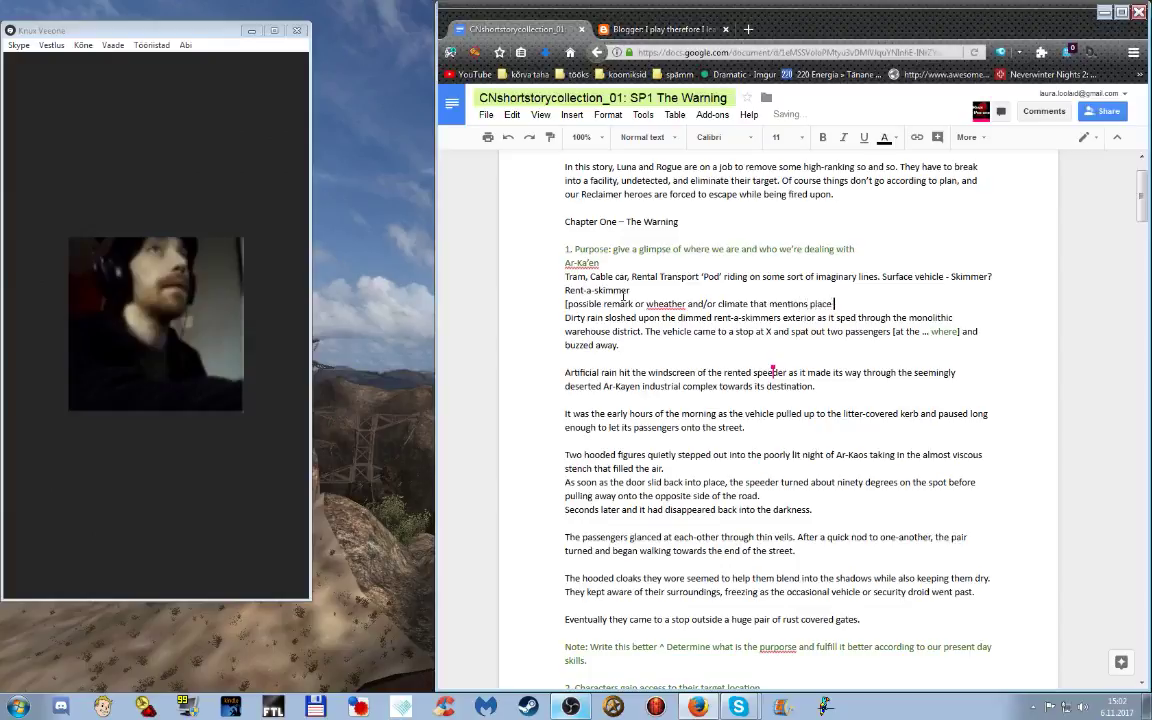
type("]")
key("shift+Right")
key("shift+Up")
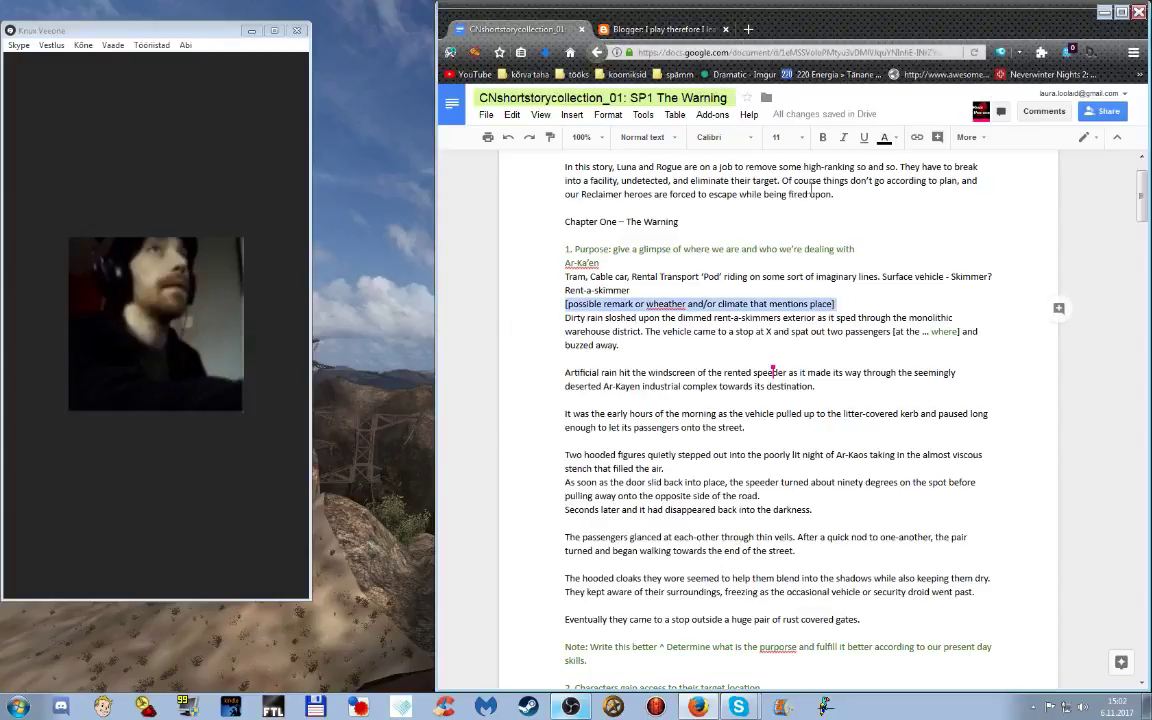
- Make the selected bracketed note's text green
left_click(884, 138)
left_click(976, 164)
left_click(915, 164)
left_click(941, 261)
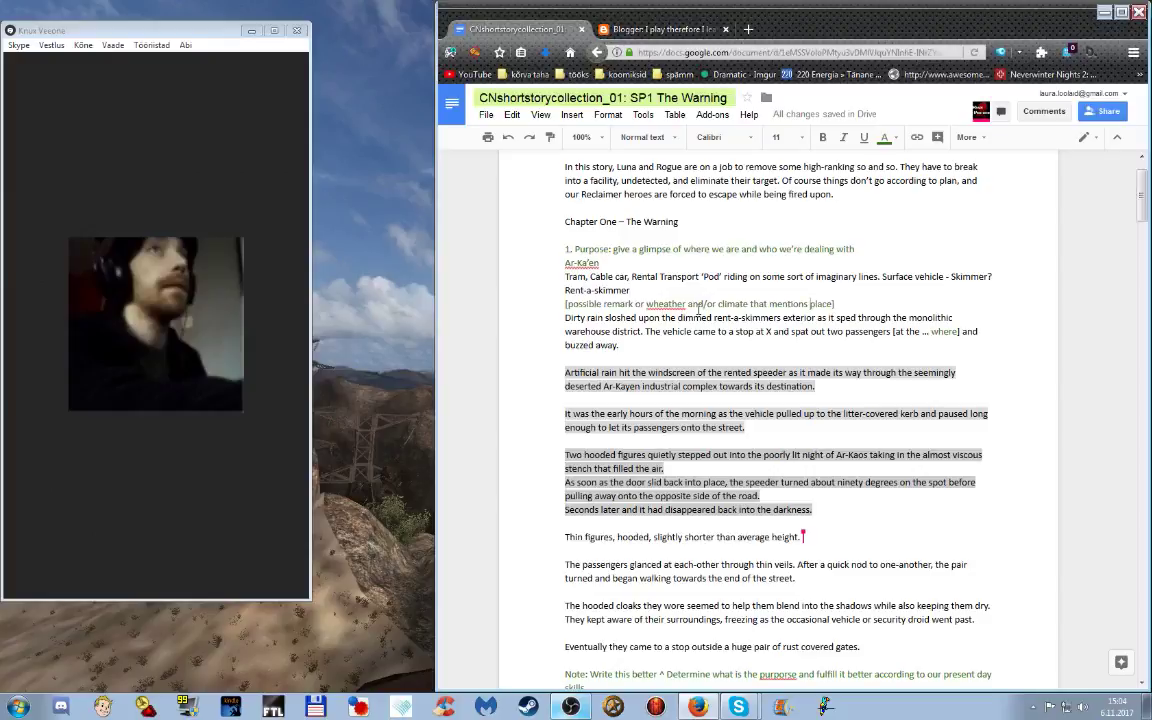
- Continue the thin-figures line with 'Veiled faces, (fully veiled)'
type("Veiled faces, (")
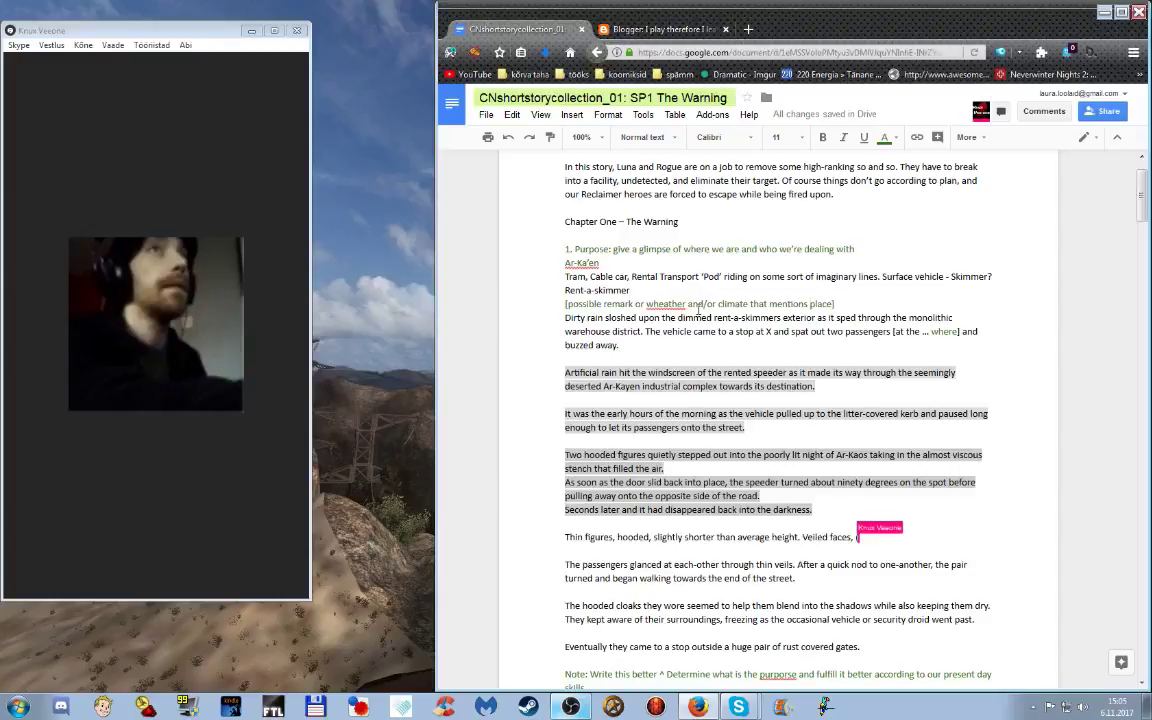
type("fully v")
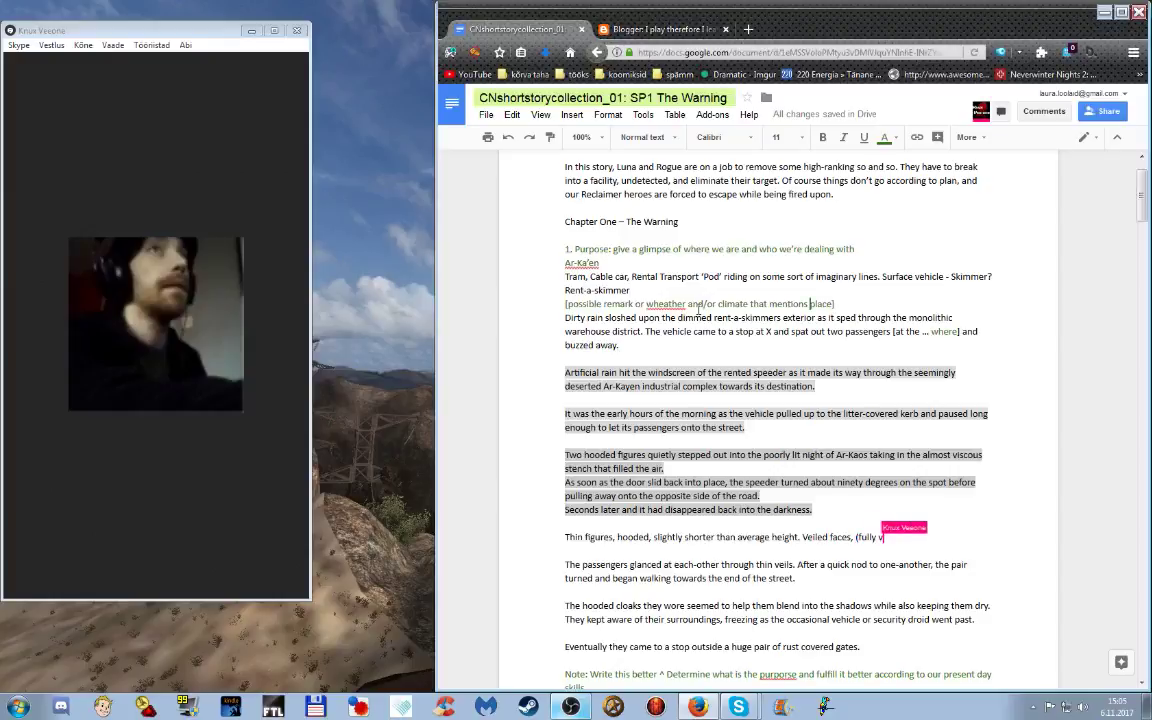
type("eiled)")
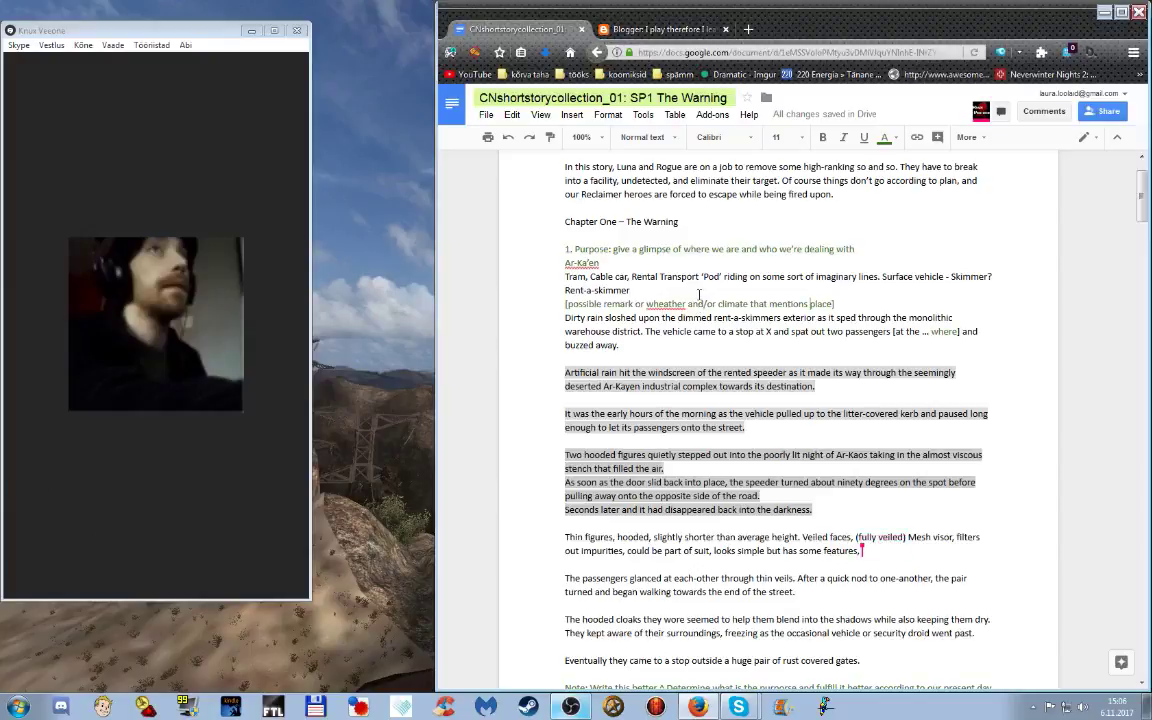
key("super")
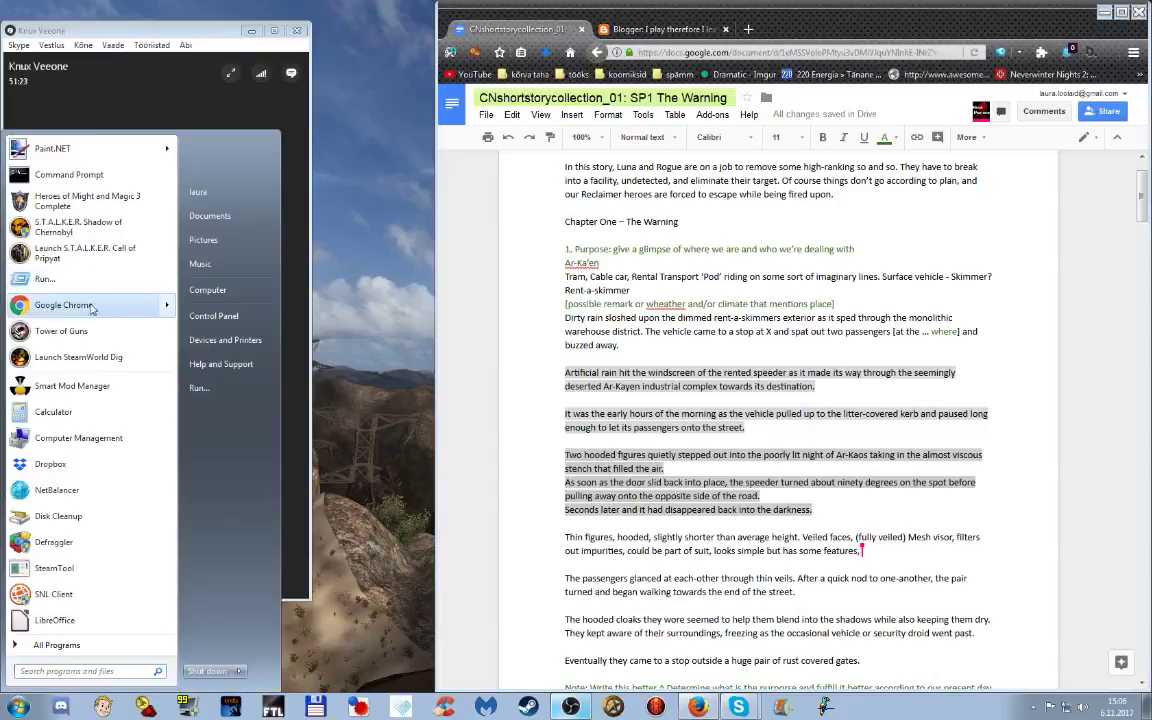
key("Escape")
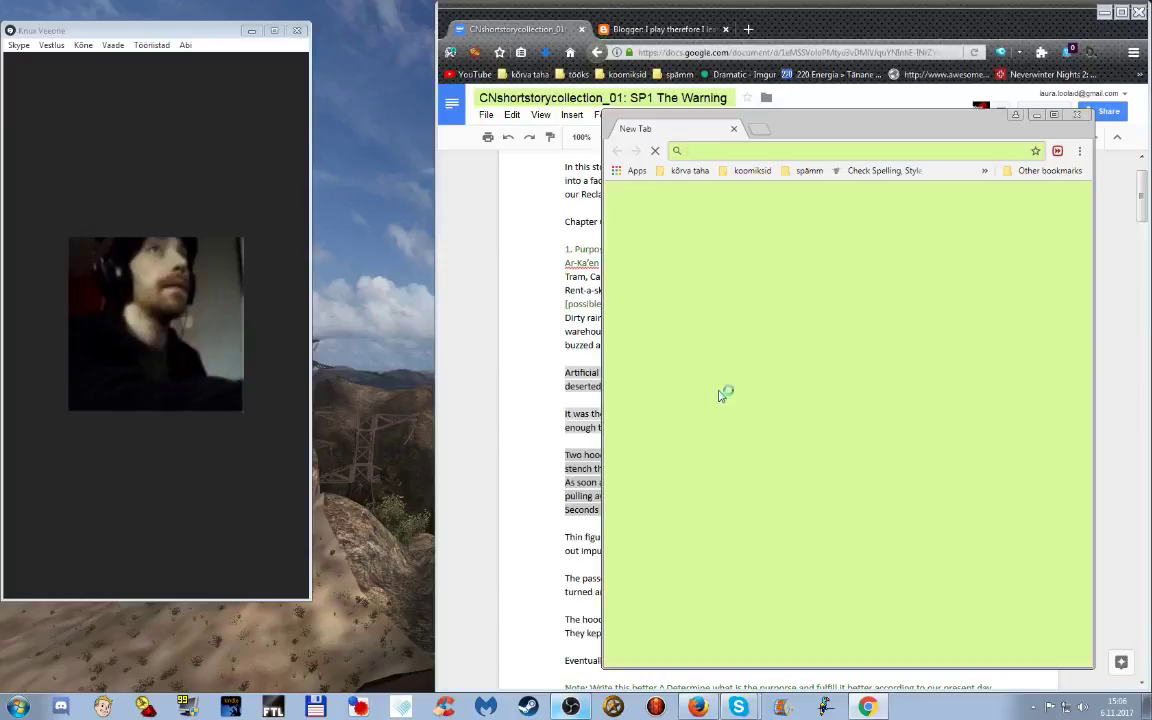
- Load pinterest.com in the new window and open the KaosNova profile
type("pinterest.com")
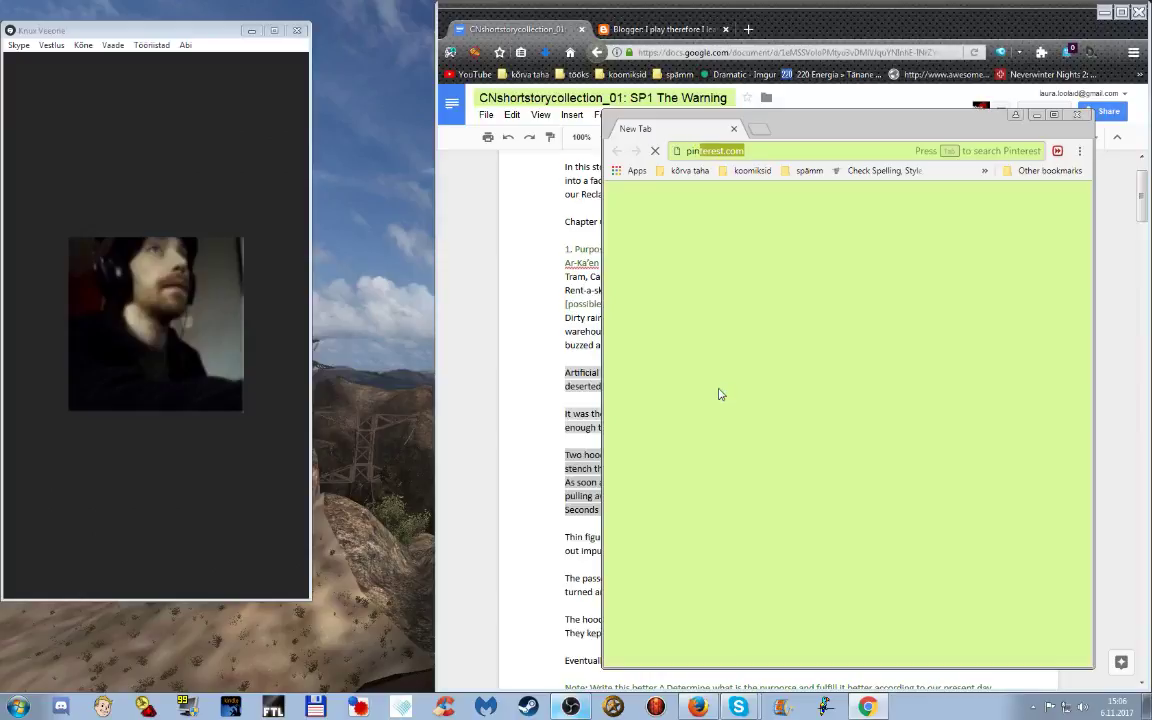
key("Return")
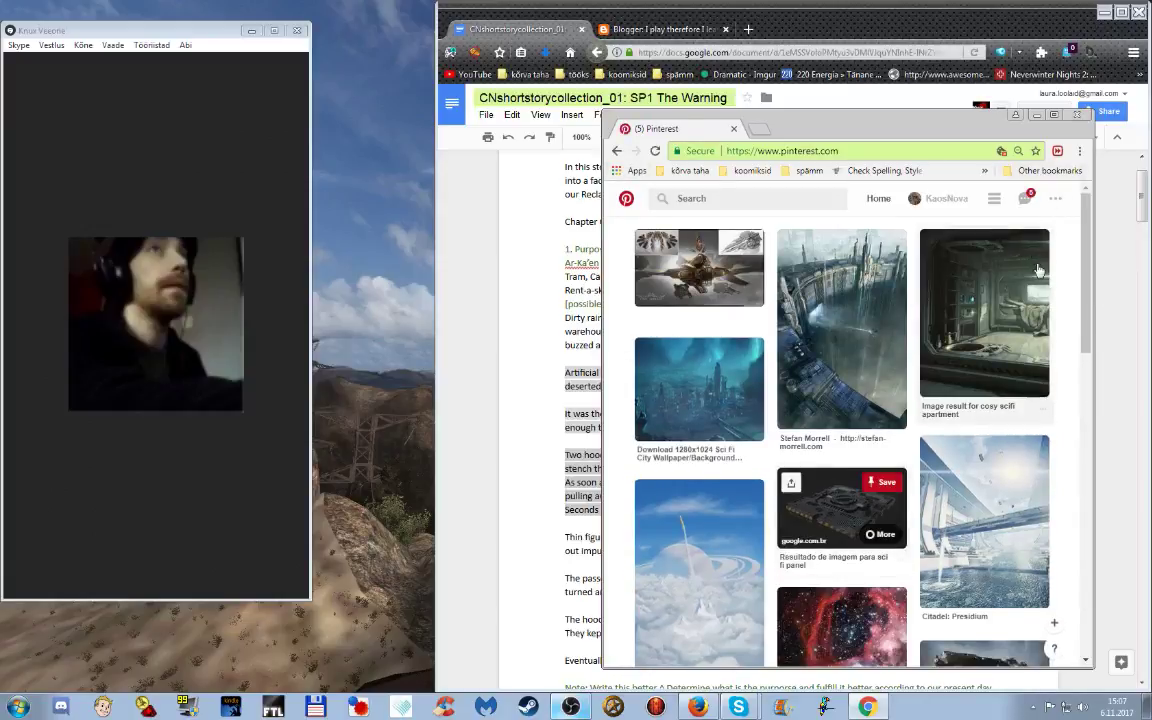
left_click(967, 199)
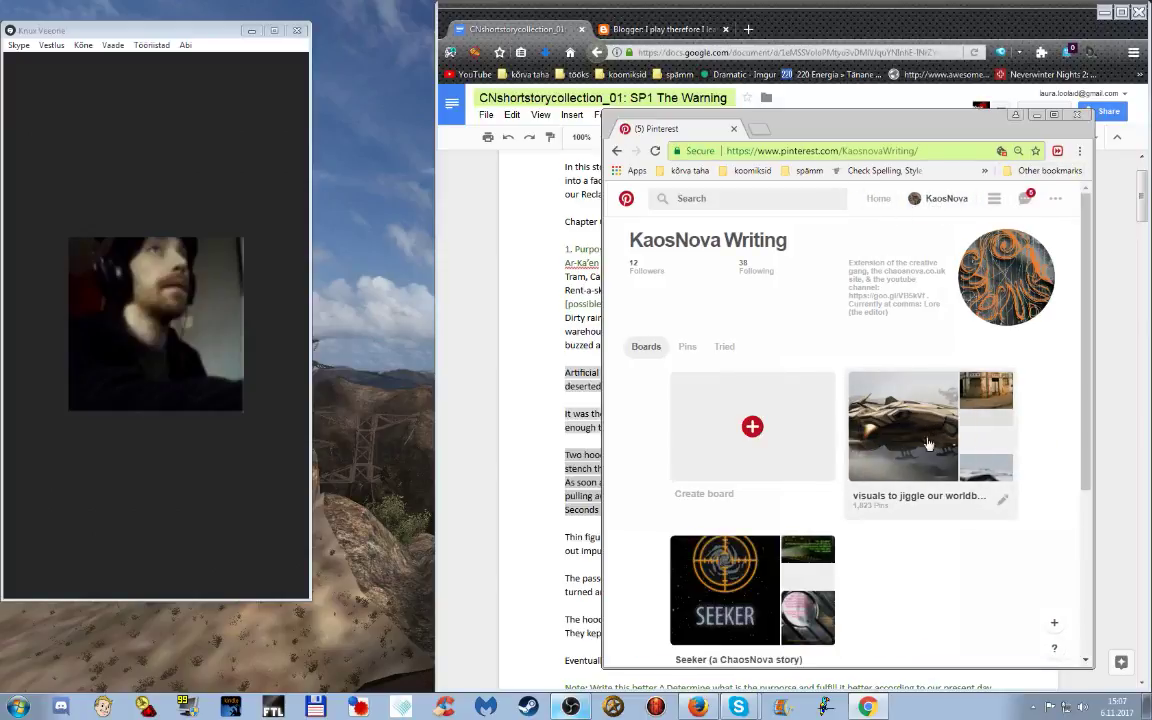
- Open the sci-fi visuals board, close Skype's call view, minimize Skype, and maximize Pinterest
left_click(906, 505)
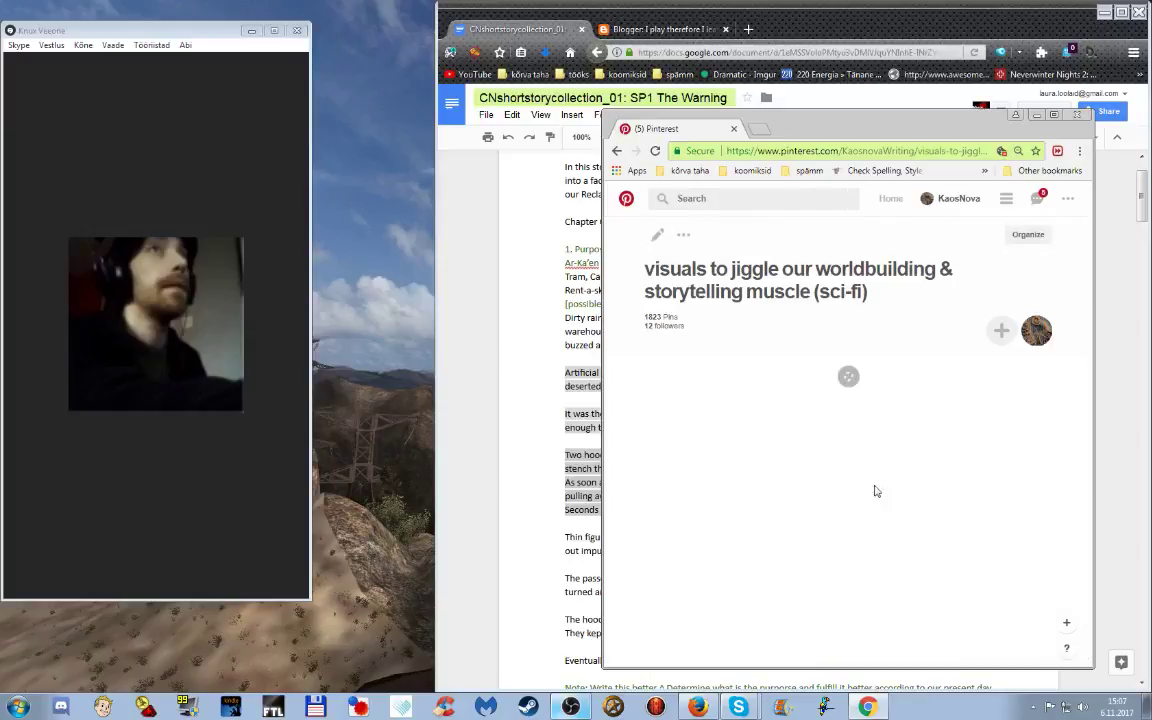
left_click_drag(605, 118, 482, 37)
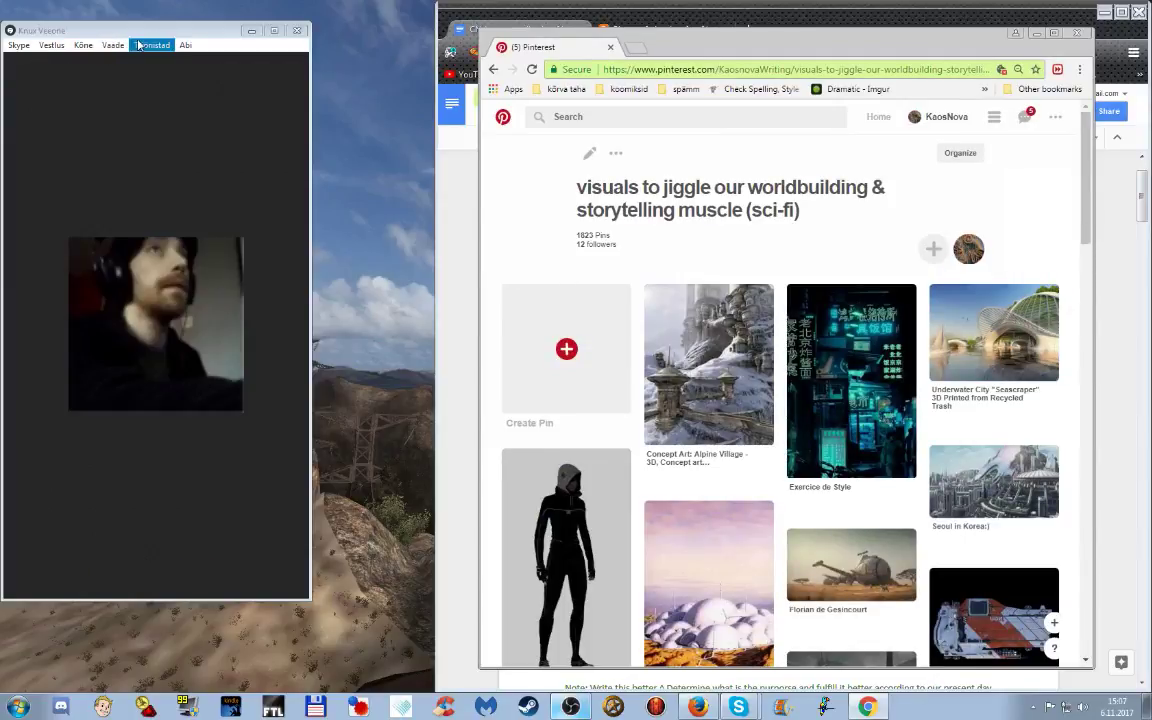
left_click(128, 45)
mouse_move(83, 45)
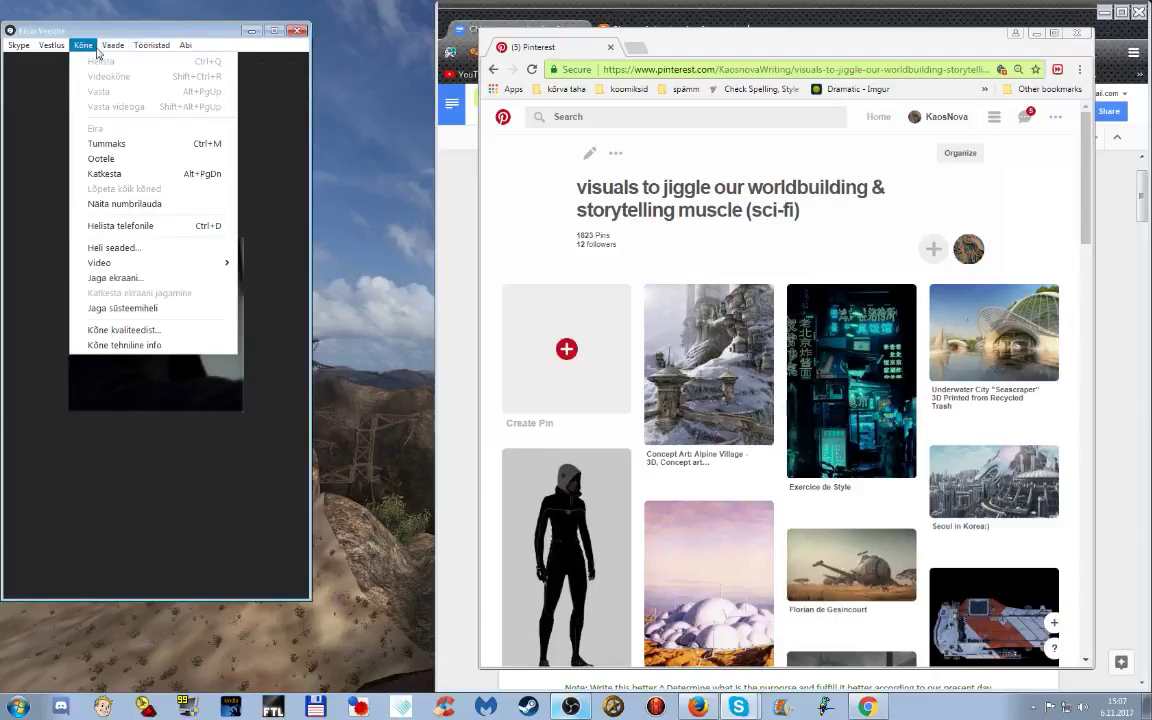
left_click(130, 277)
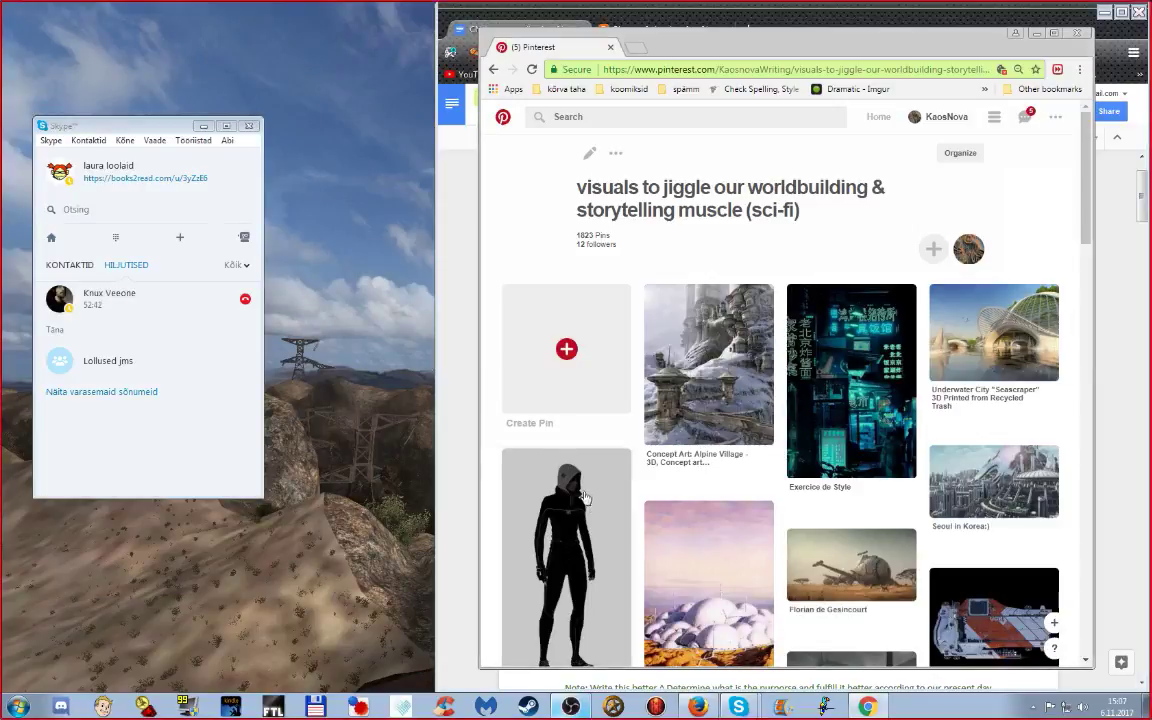
left_click(203, 126)
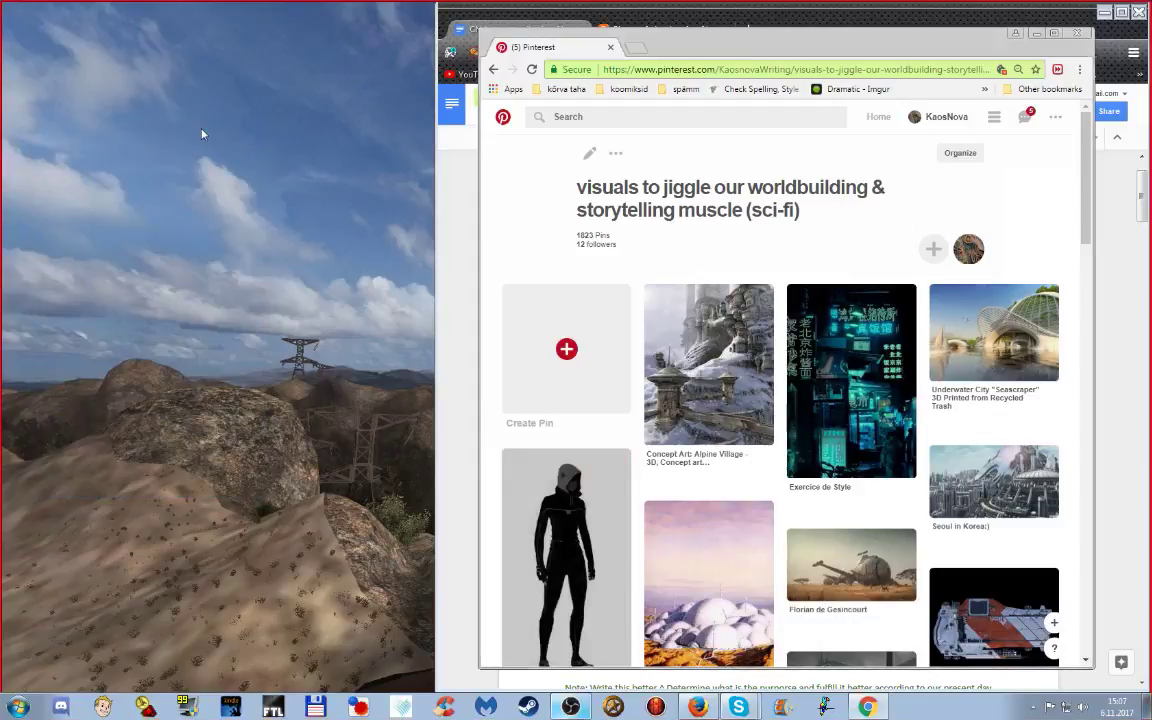
double_click(942, 45)
scroll(1056, 254, "down", 2)
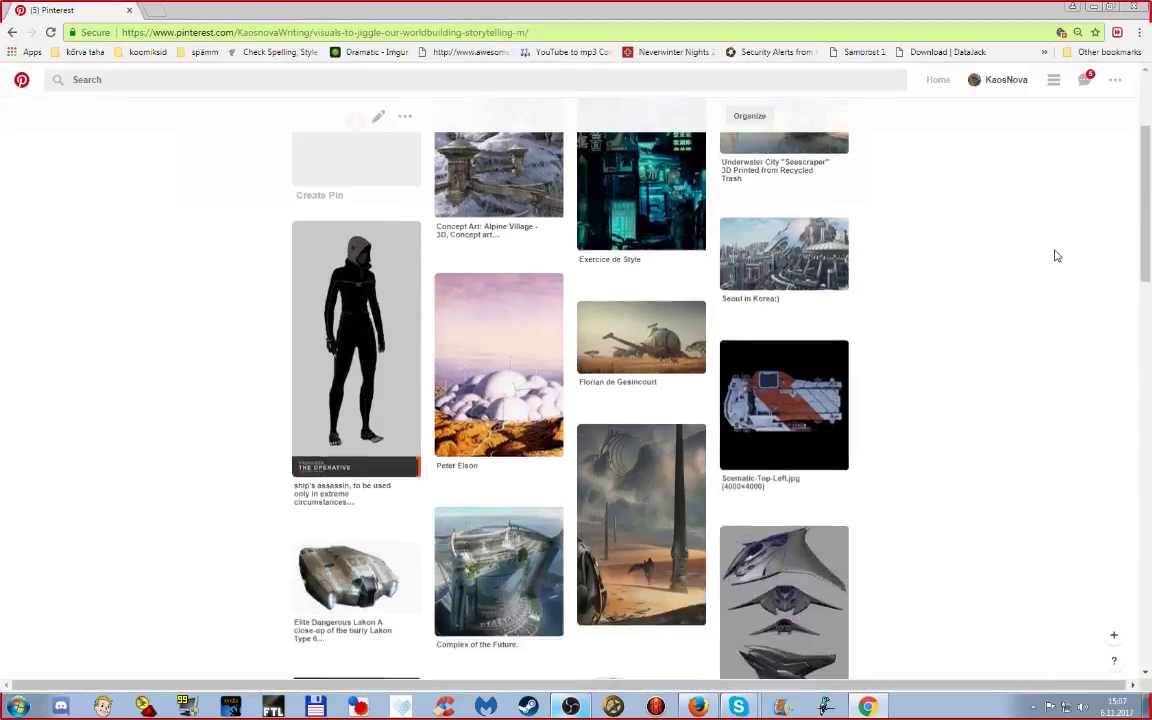
scroll(1056, 256, "up", 4)
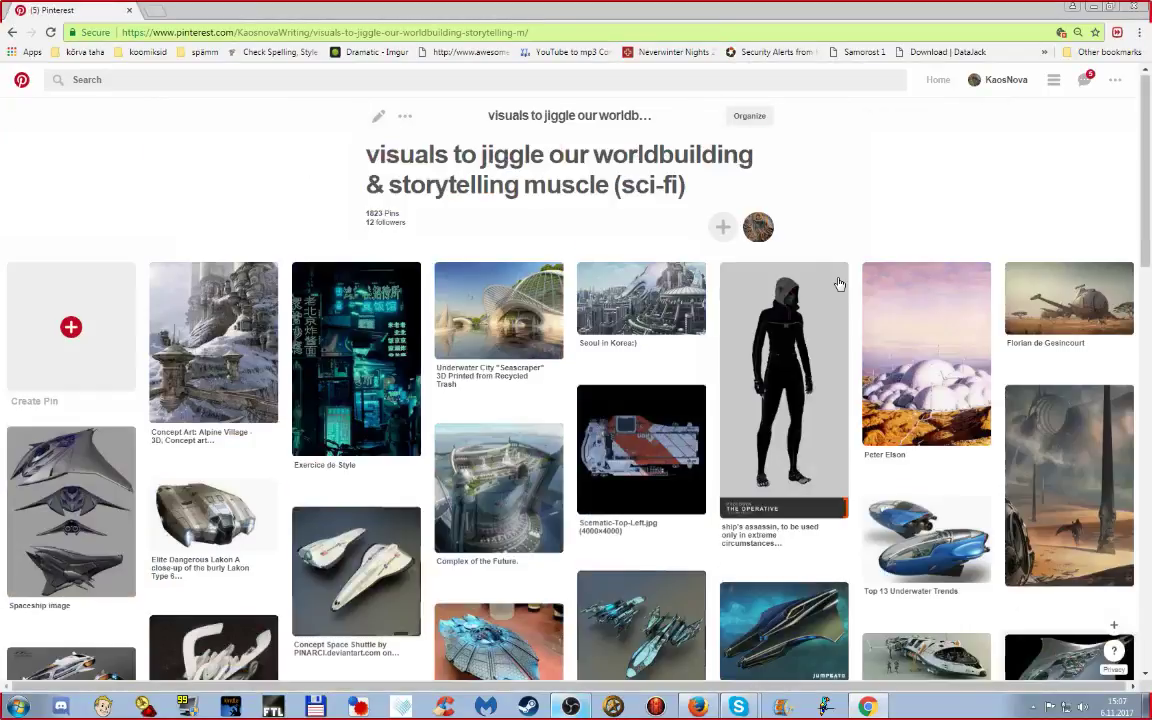
right_click(798, 359)
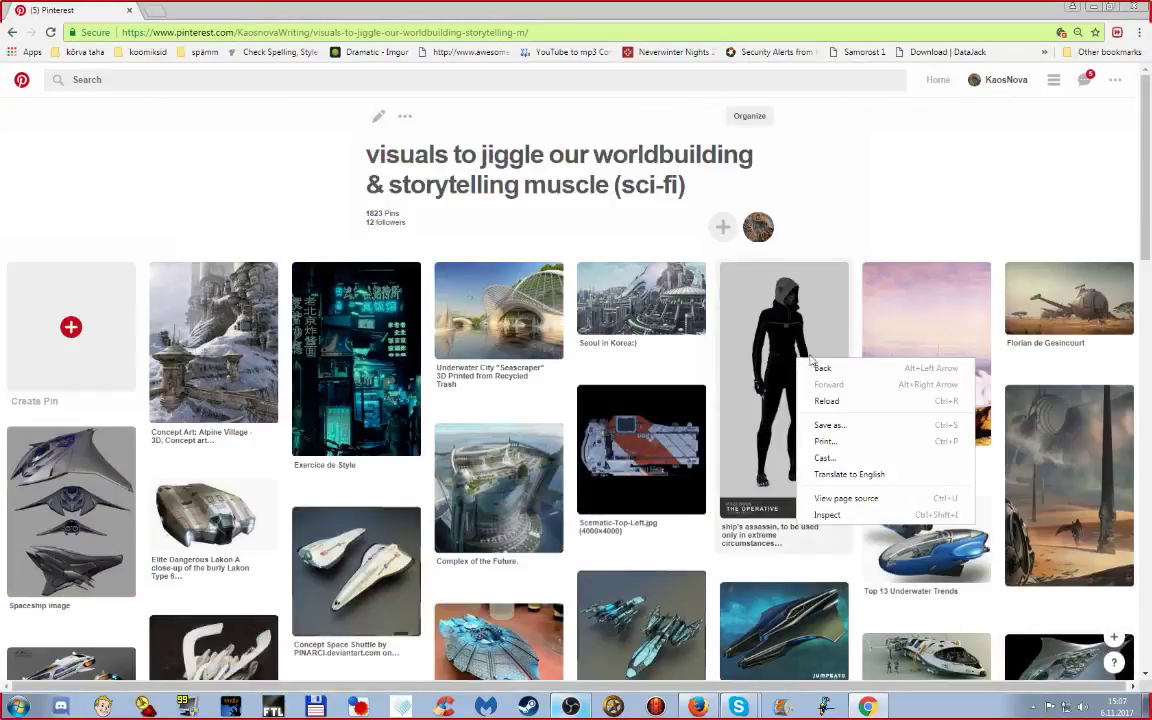
right_click(776, 391)
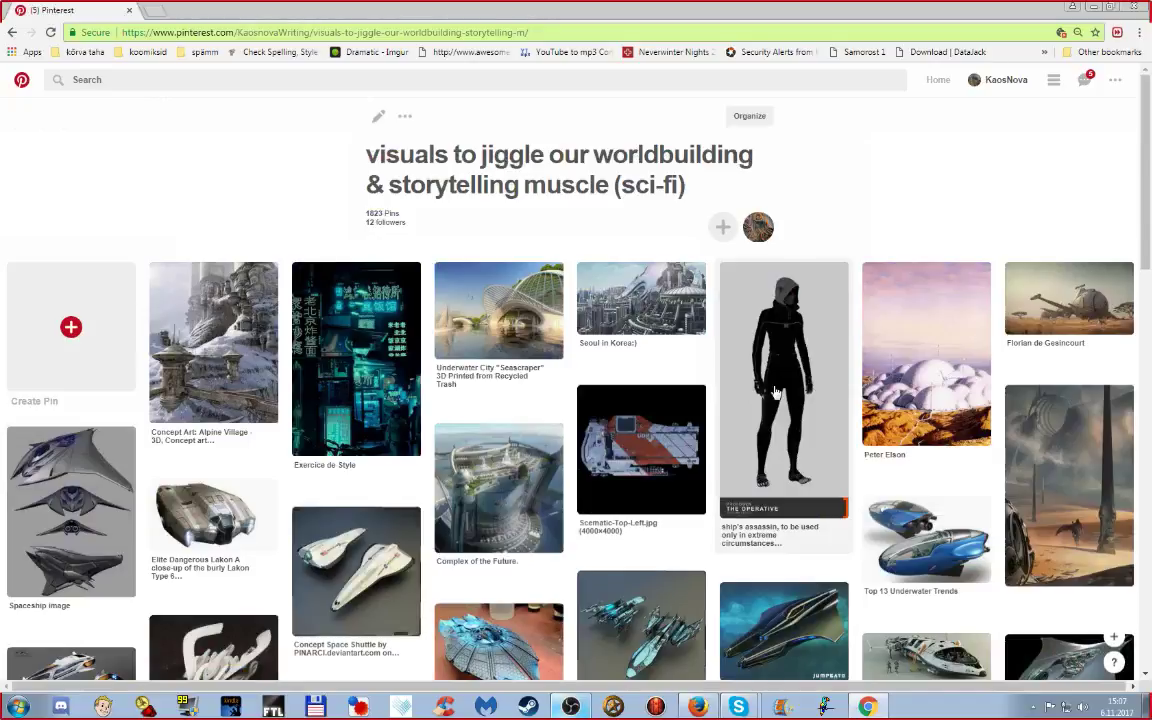
right_click(776, 391)
left_click(891, 202)
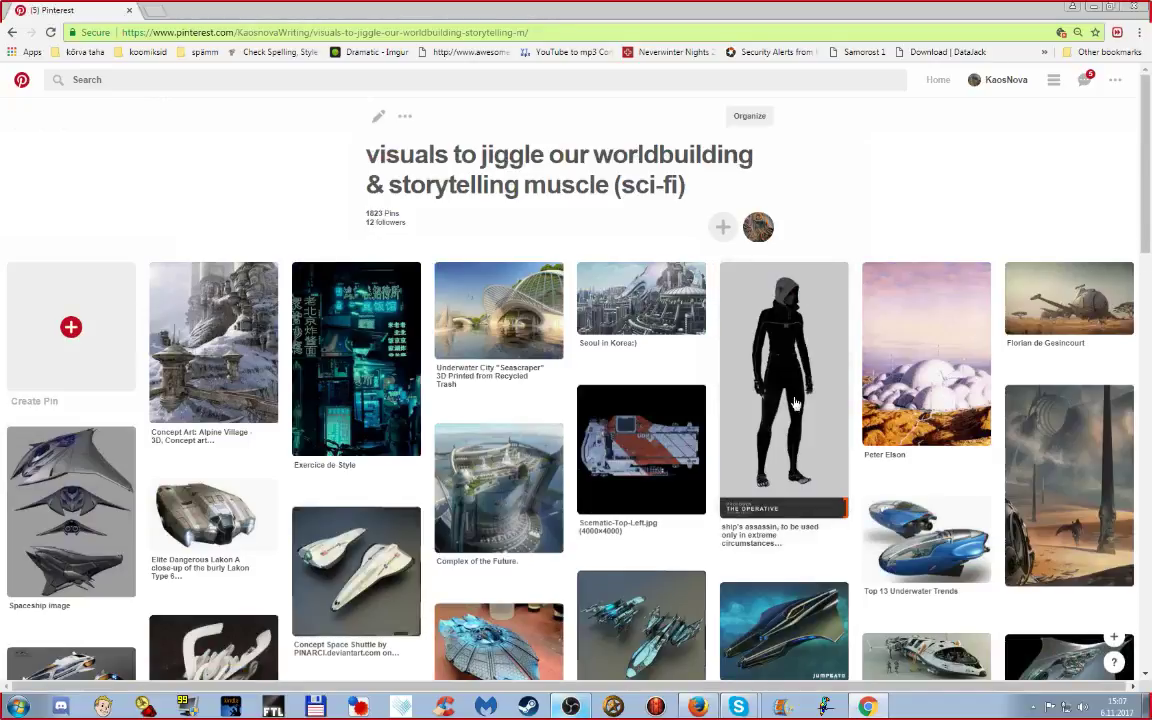
left_click(795, 401)
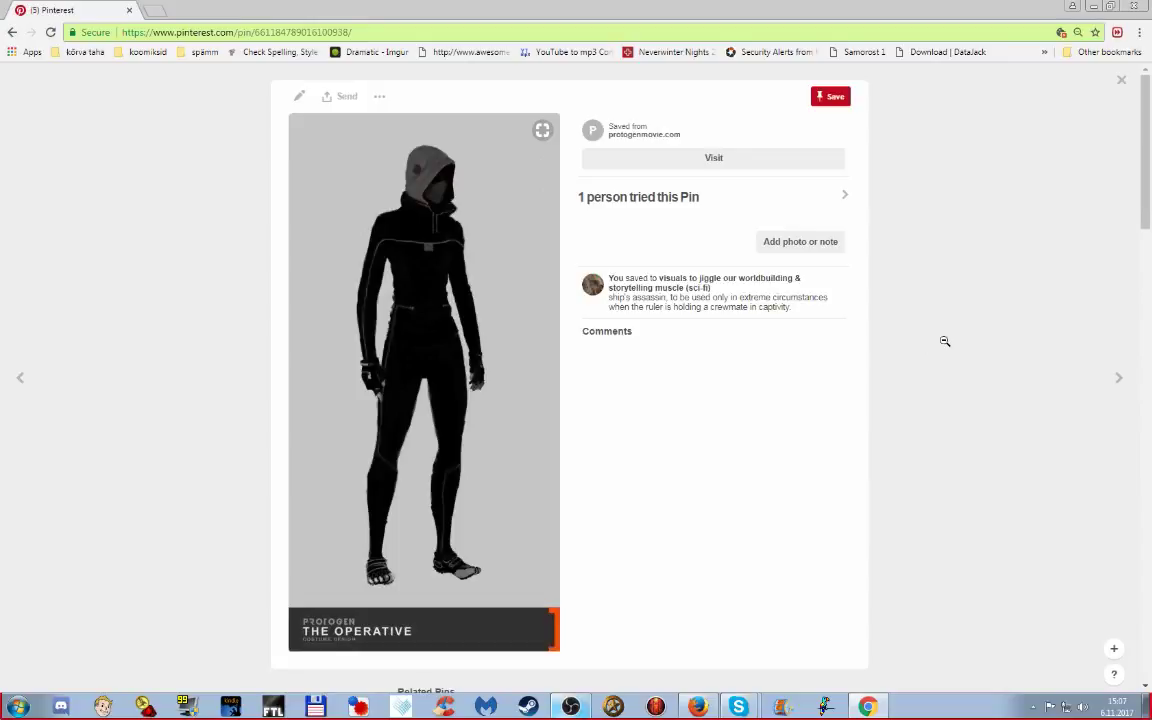
left_click(1000, 384)
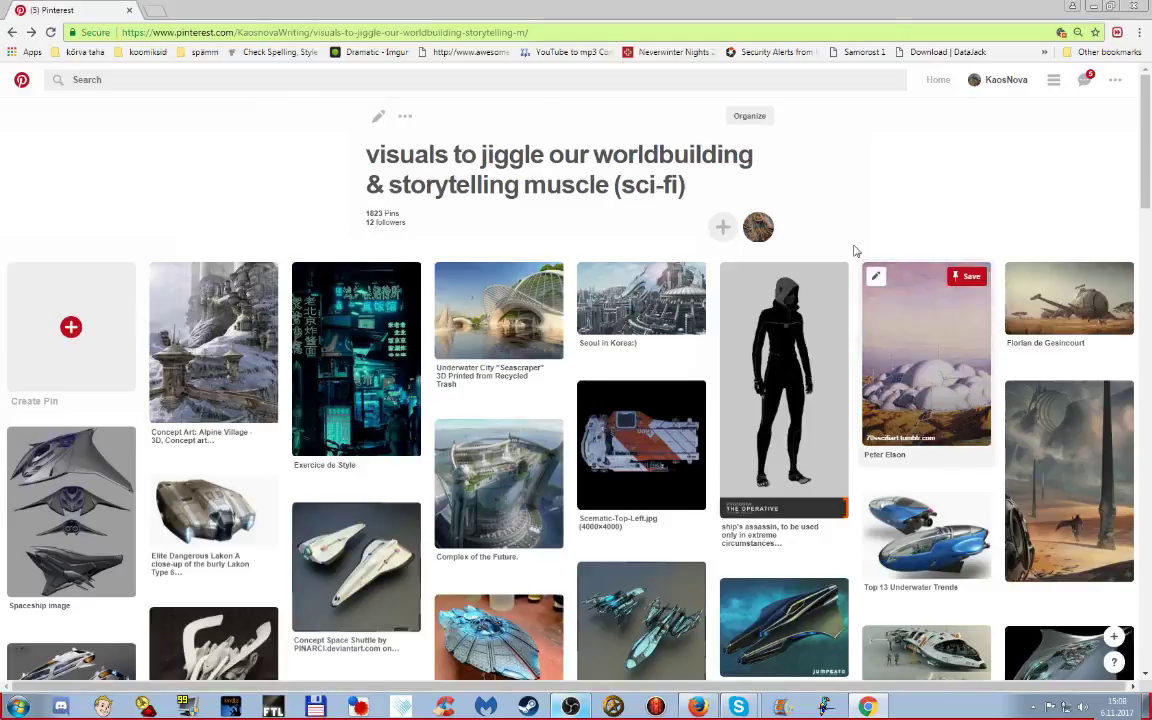
left_click(797, 383)
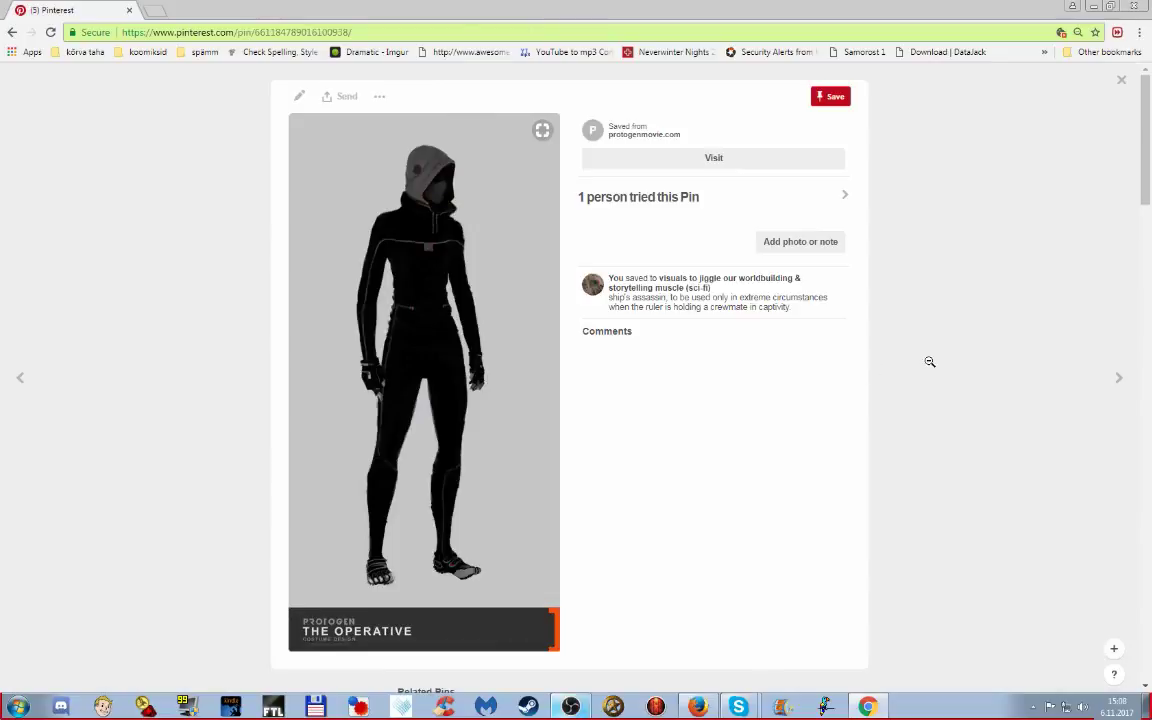
left_click(929, 361)
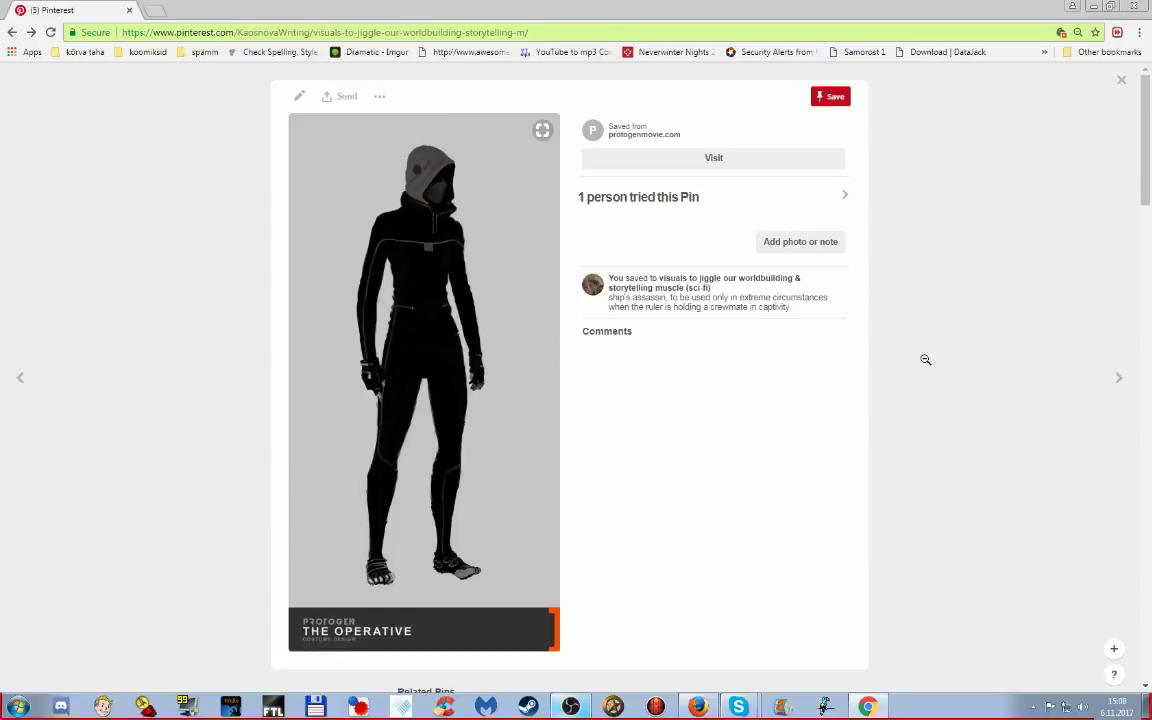
- Scroll down the sci-fi board, opening and closing the glowing-tablet pin along the way
scroll(782, 340, "down", 2)
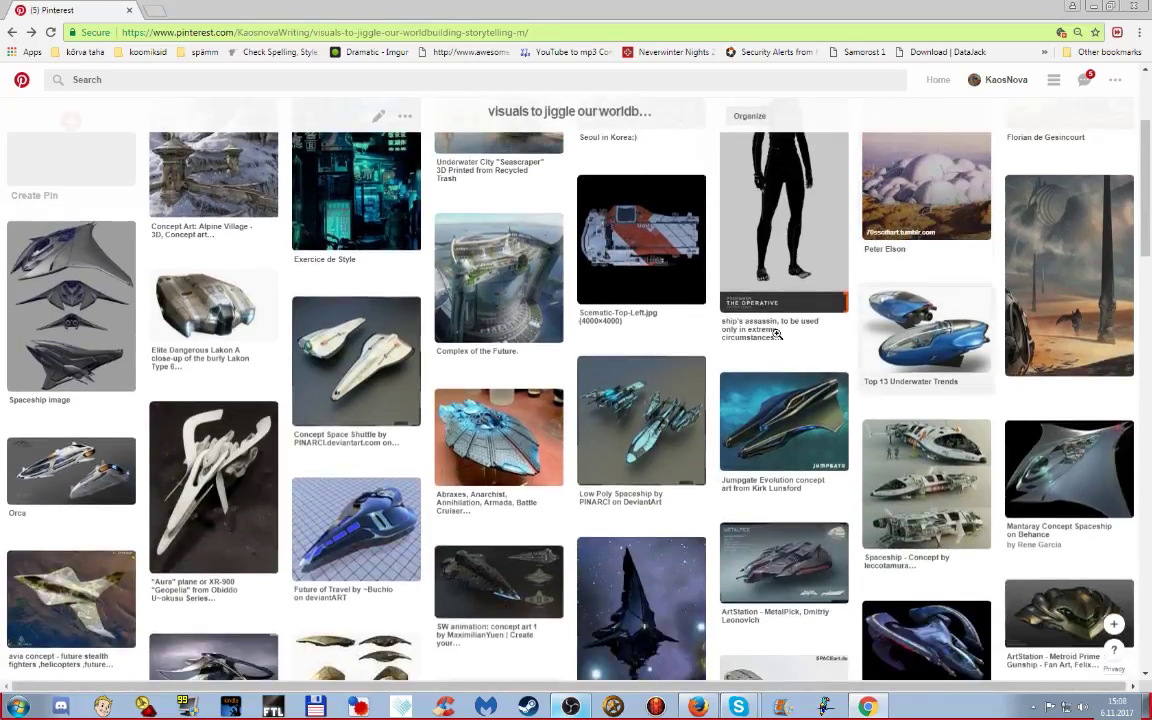
scroll(780, 340, "down", 3)
scroll(778, 340, "down", 3)
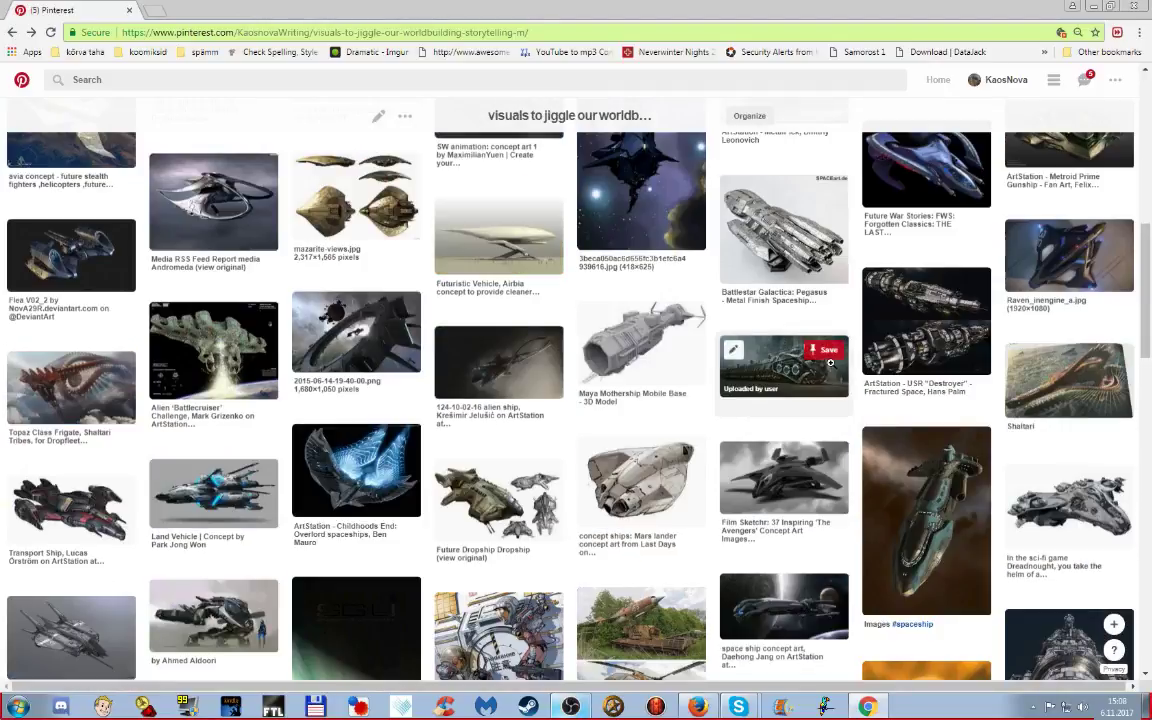
scroll(830, 357, "down", 3)
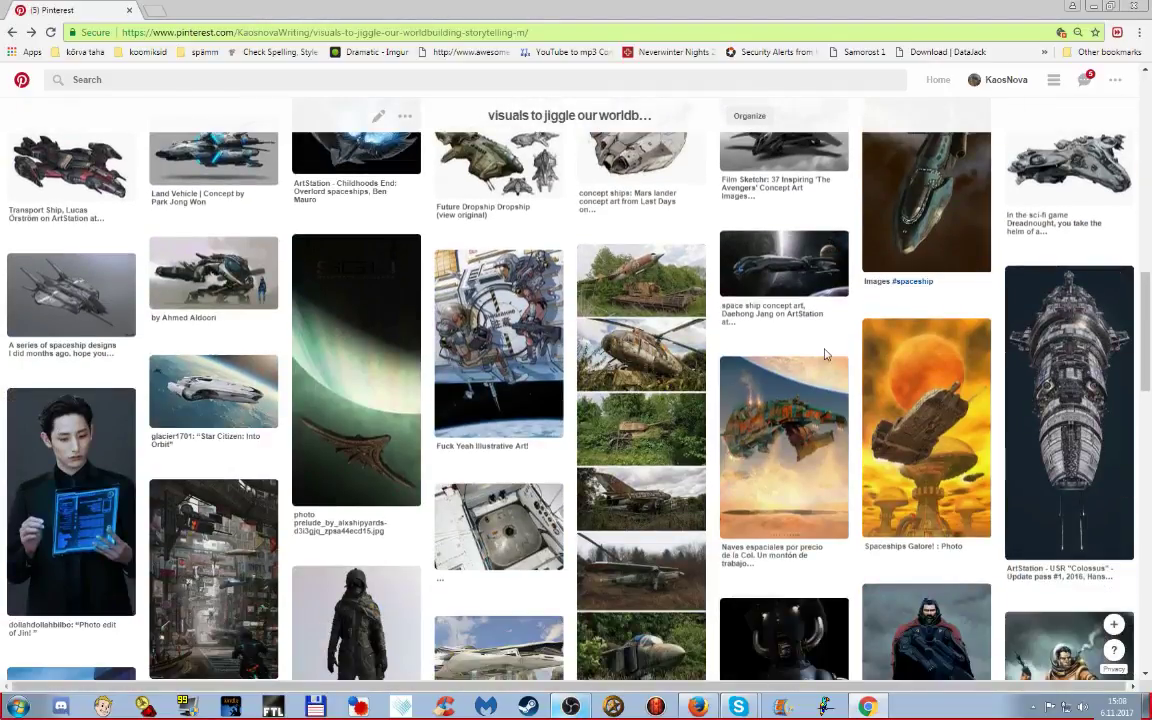
scroll(826, 354, "down", 1)
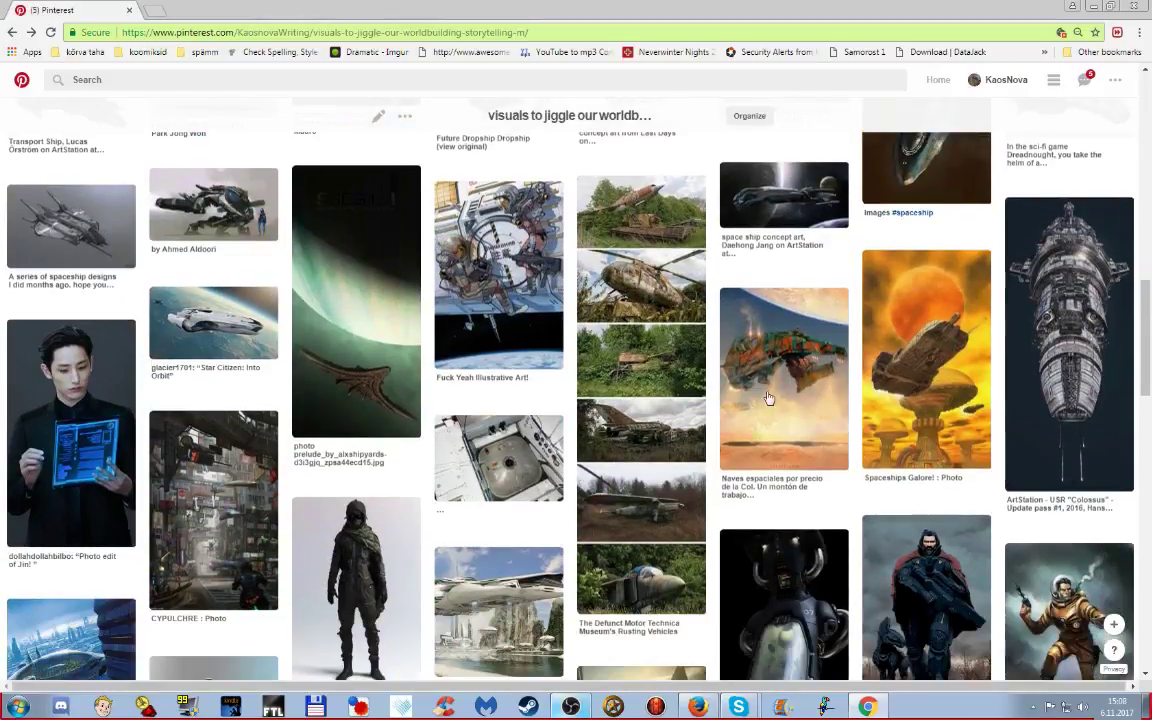
scroll(612, 457, "down", 1)
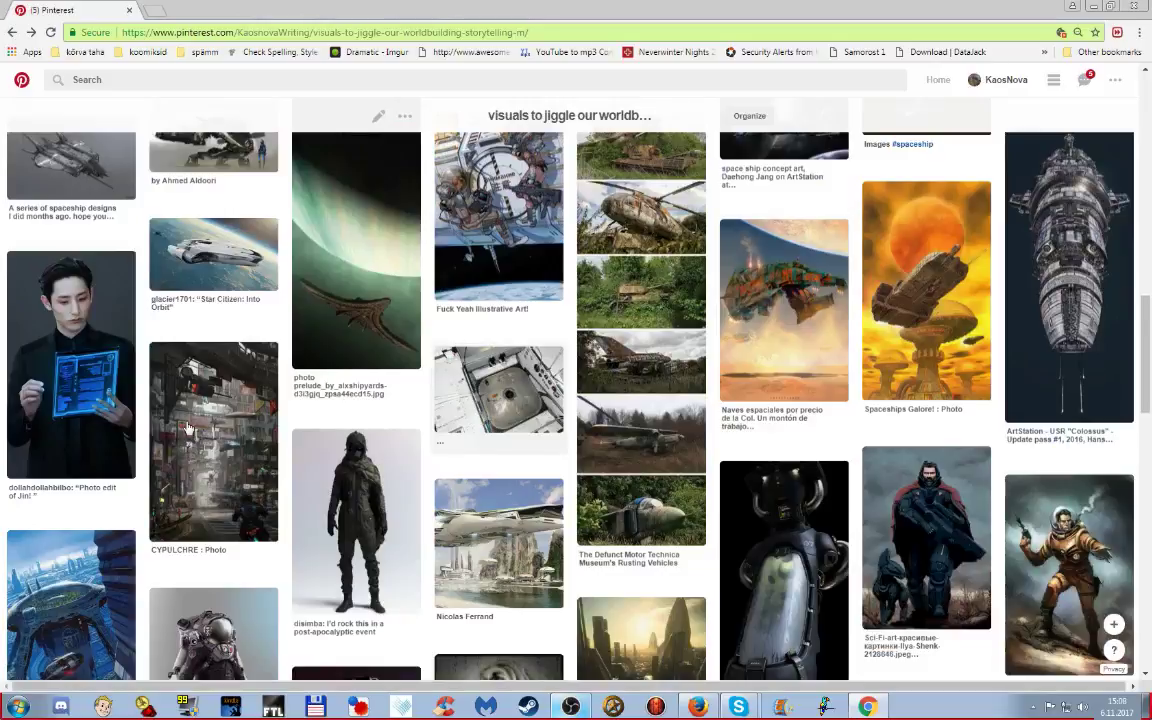
left_click(48, 365)
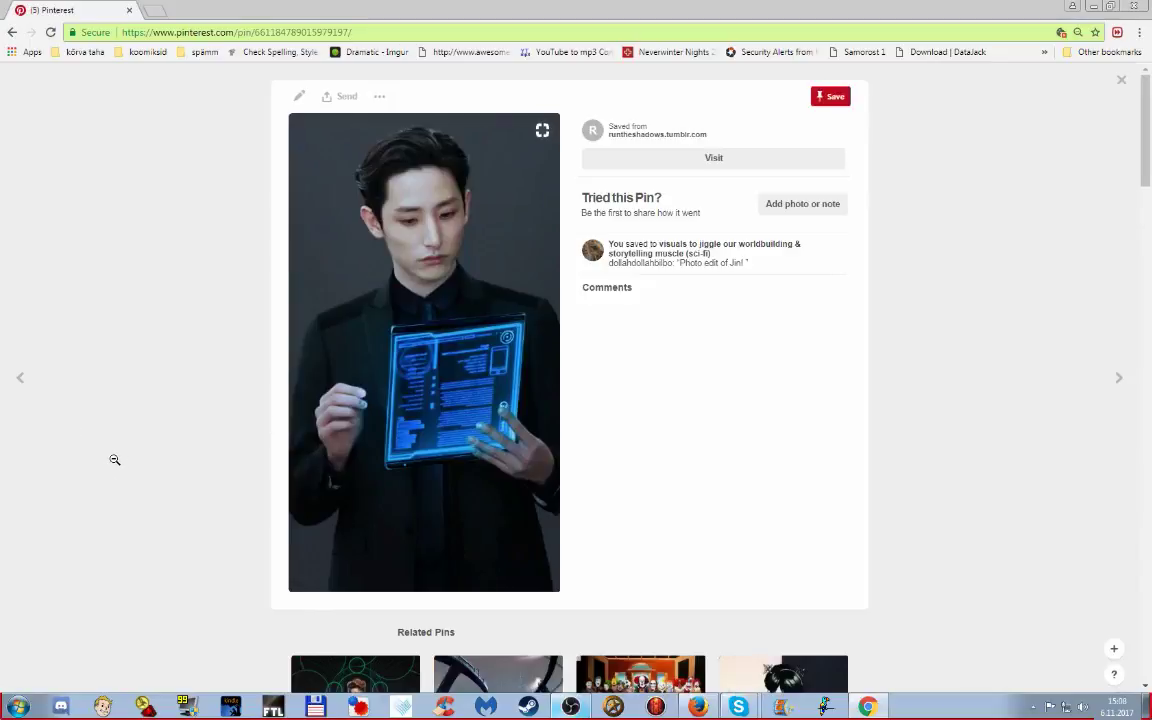
left_click(127, 424)
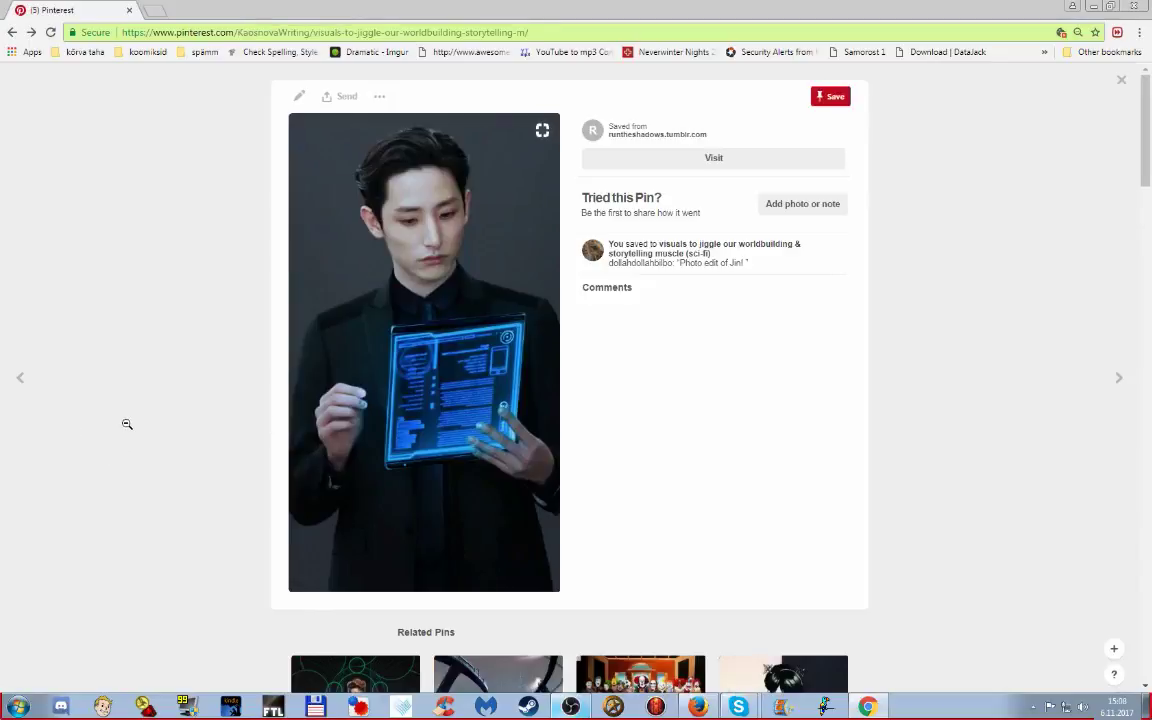
left_click(979, 380)
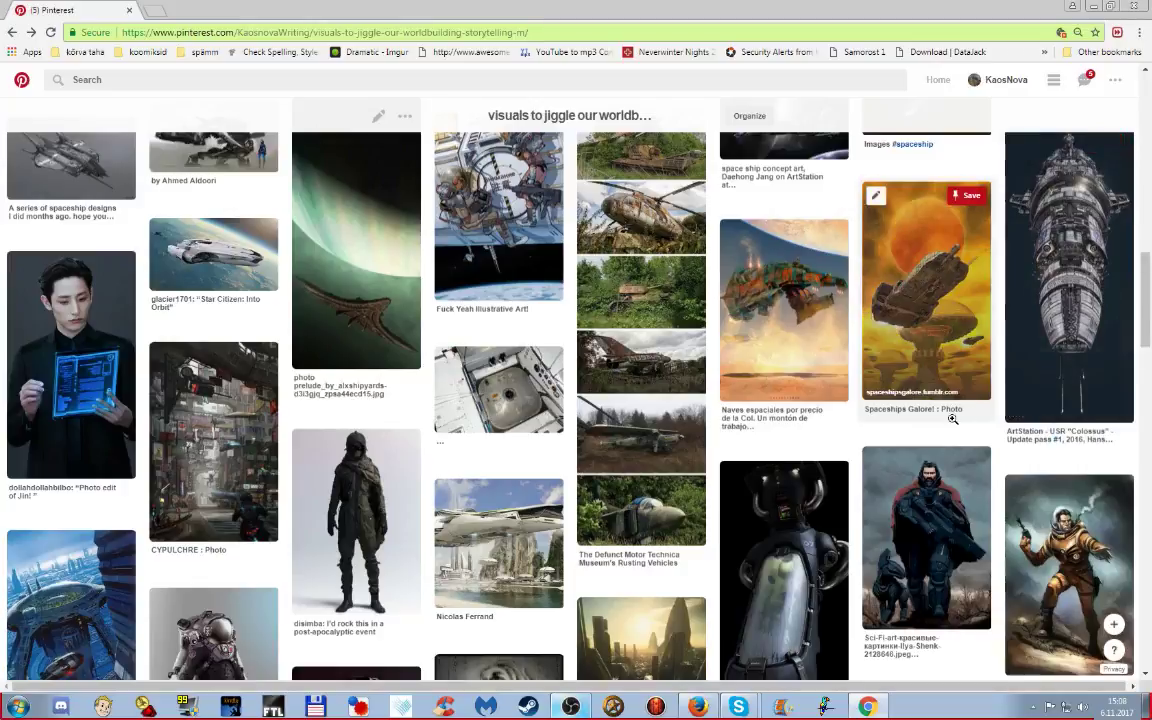
scroll(951, 421, "down", 2)
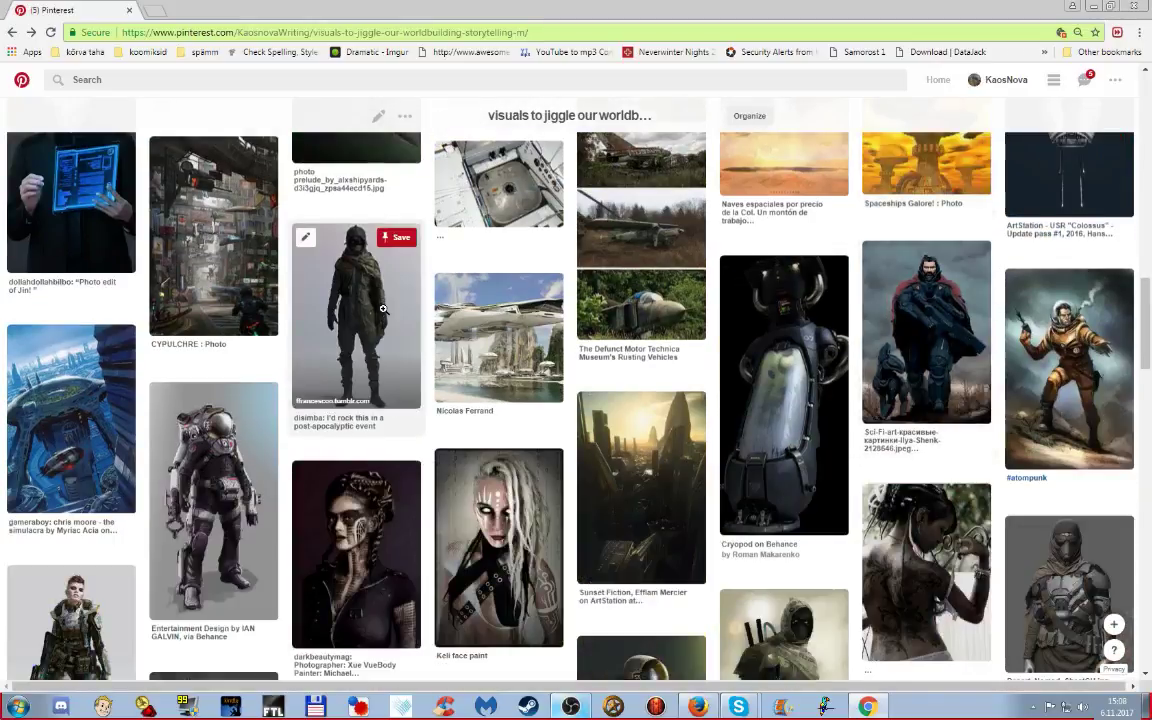
- Open the post-apocalyptic figure pin in a new tab and switch to it
right_click(383, 309)
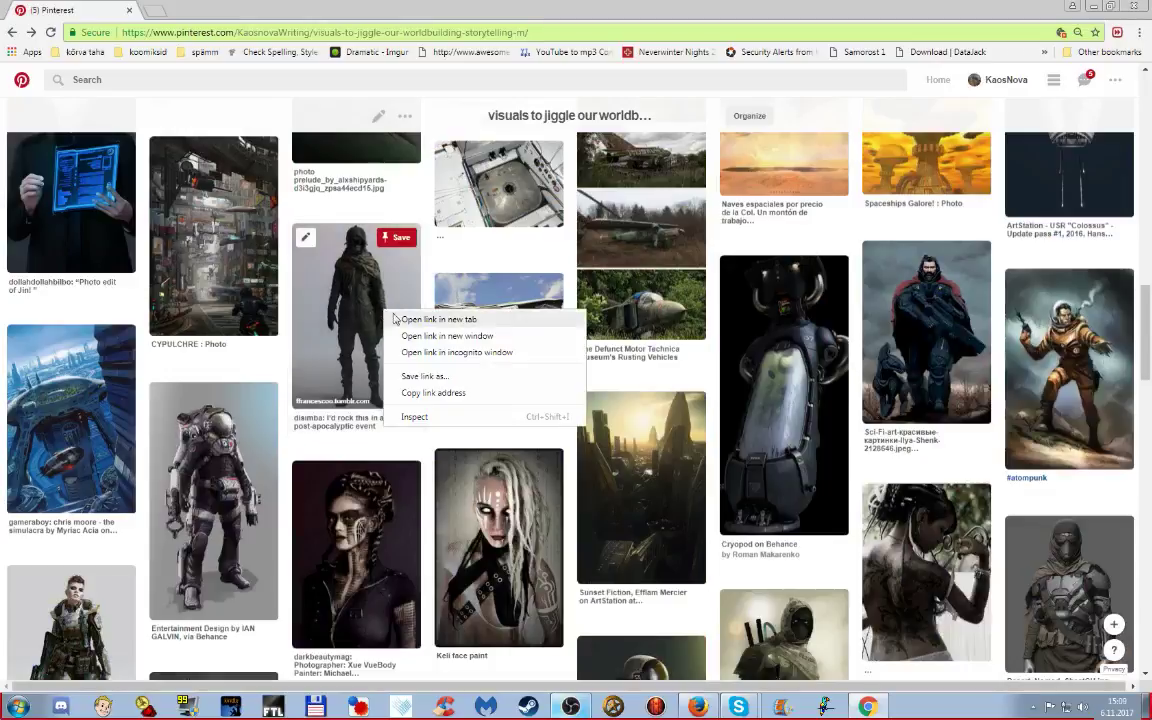
left_click(412, 318)
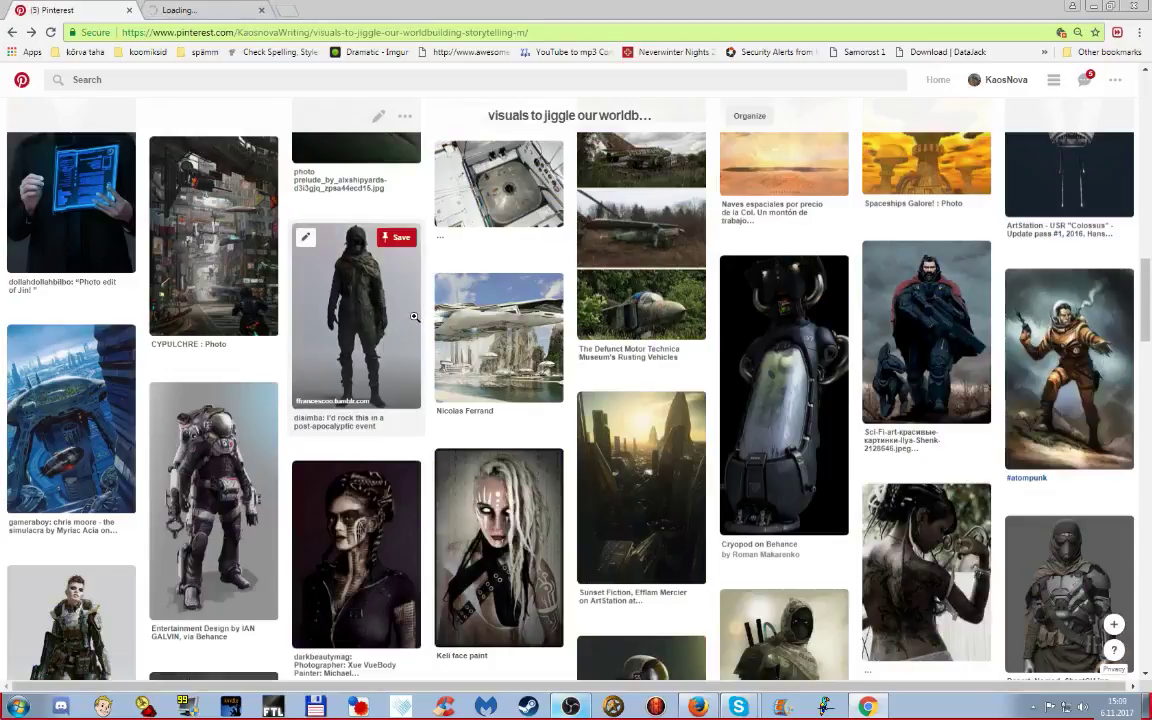
left_click(190, 12)
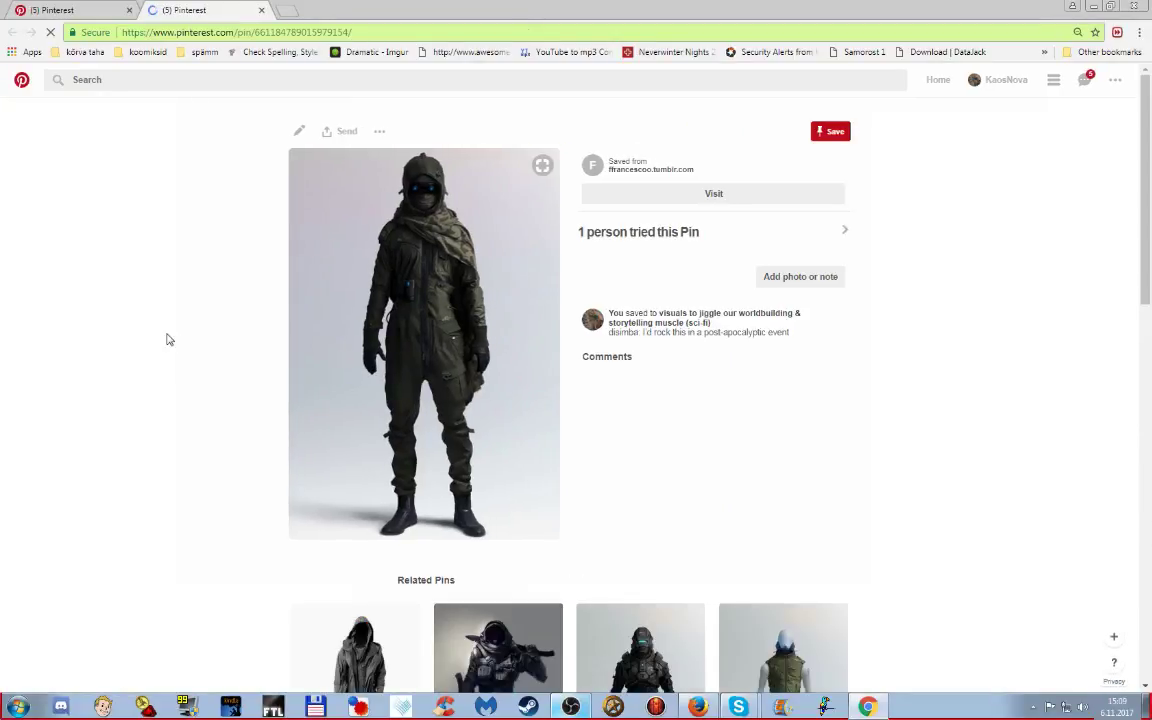
- Save the hooded warrior related pin to the sci-fi worldbuilding board
scroll(124, 398, "down", 2)
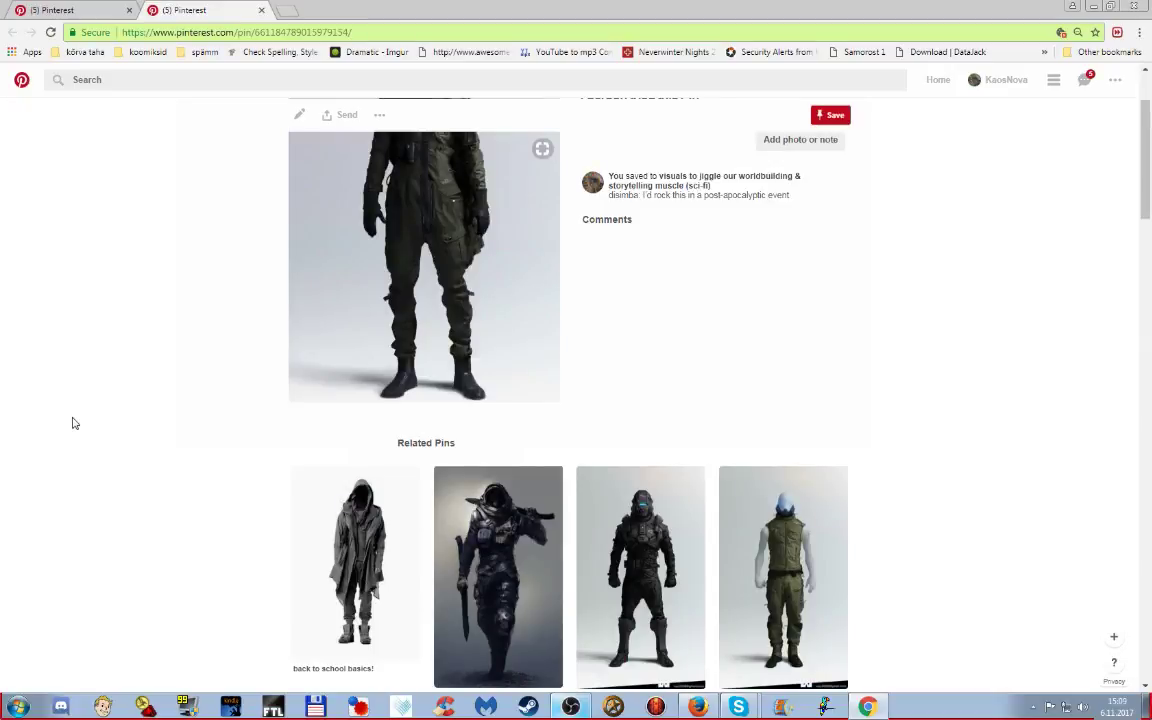
scroll(72, 423, "down", 3)
mouse_move(497, 276)
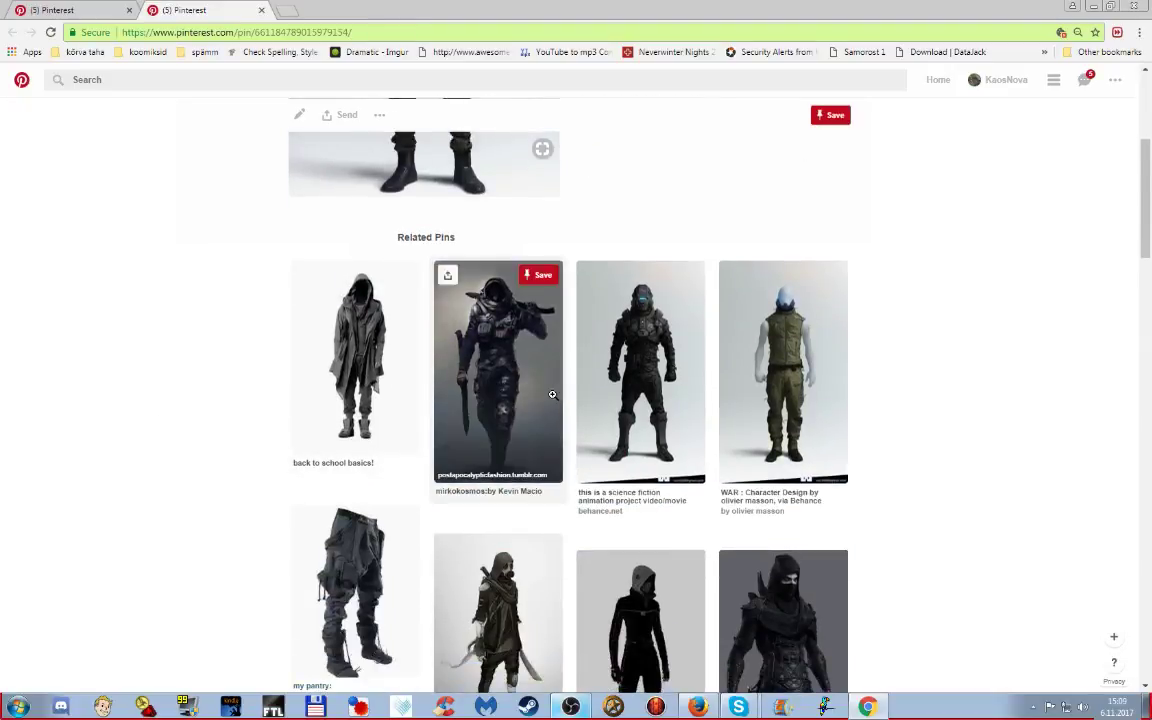
left_click(537, 276)
left_click(708, 274)
- Scroll further down the related pins and open the Admirable.co two-swords pin
scroll(980, 424, "down", 3)
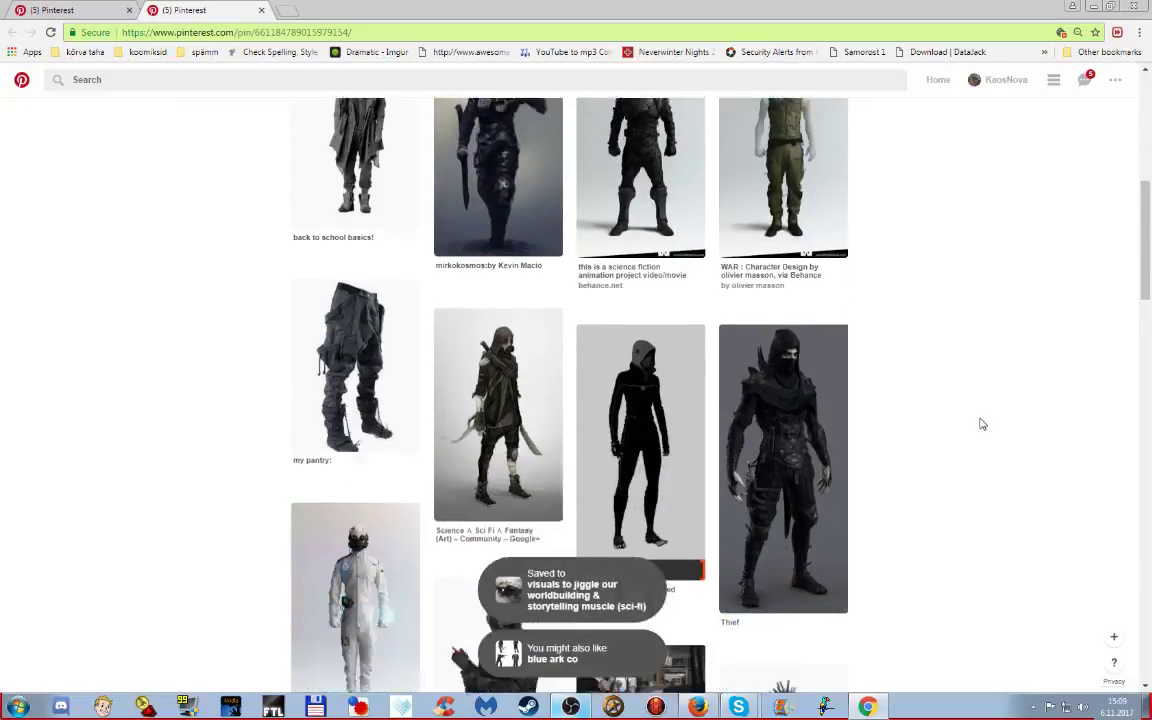
scroll(980, 424, "down", 2)
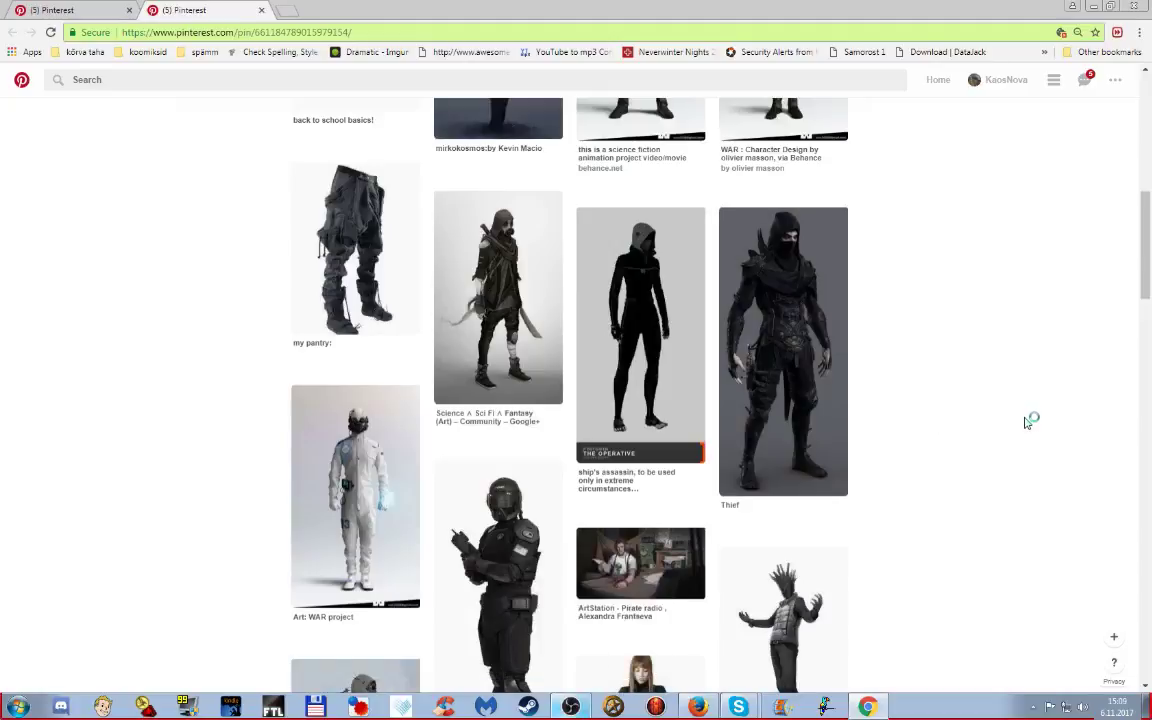
scroll(1028, 422, "down", 2)
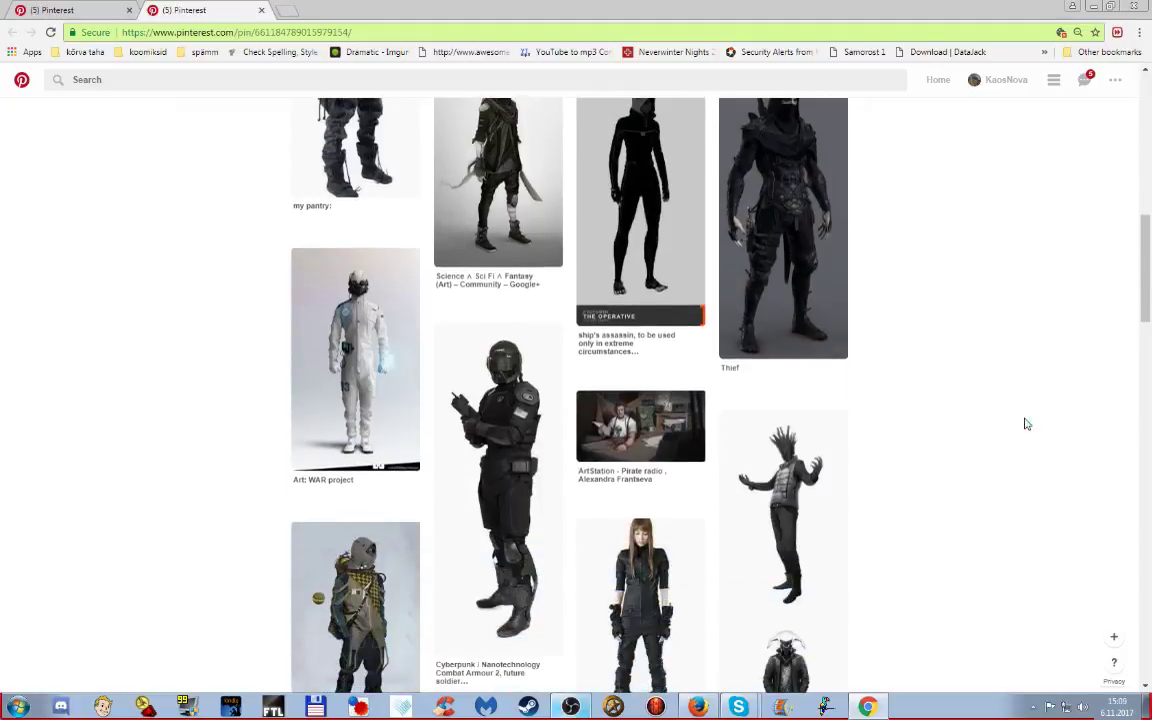
scroll(1026, 424, "up", 3)
scroll(1026, 424, "down", 5)
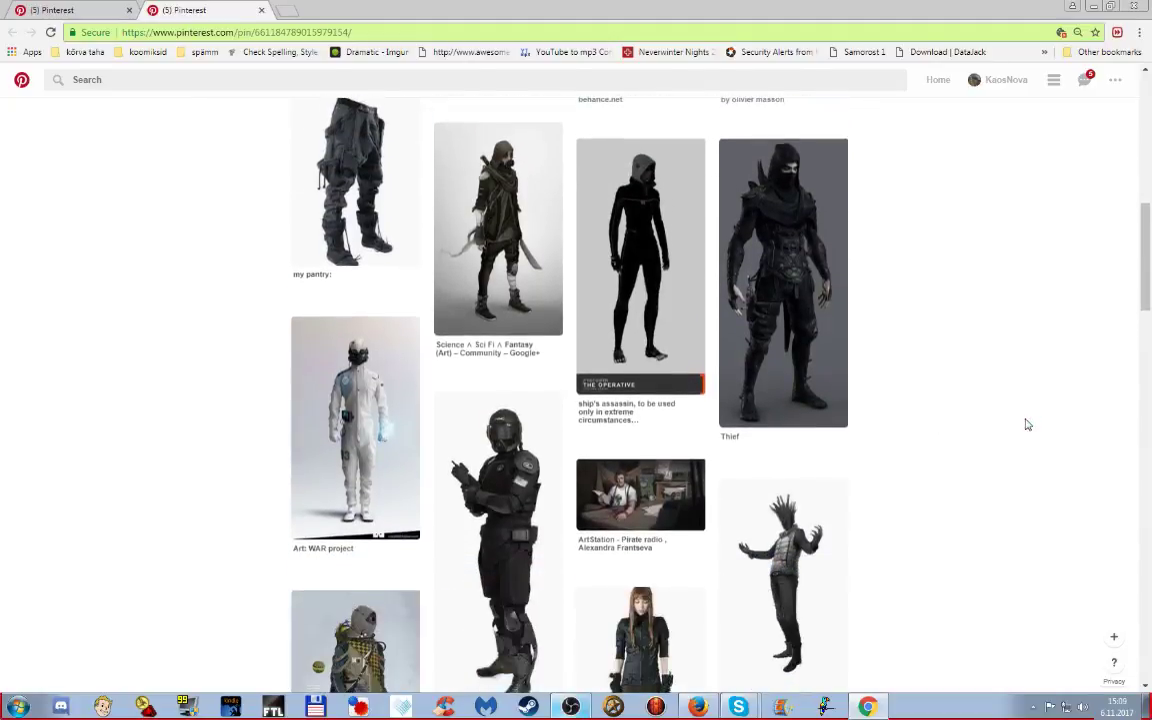
scroll(1028, 427, "down", 3)
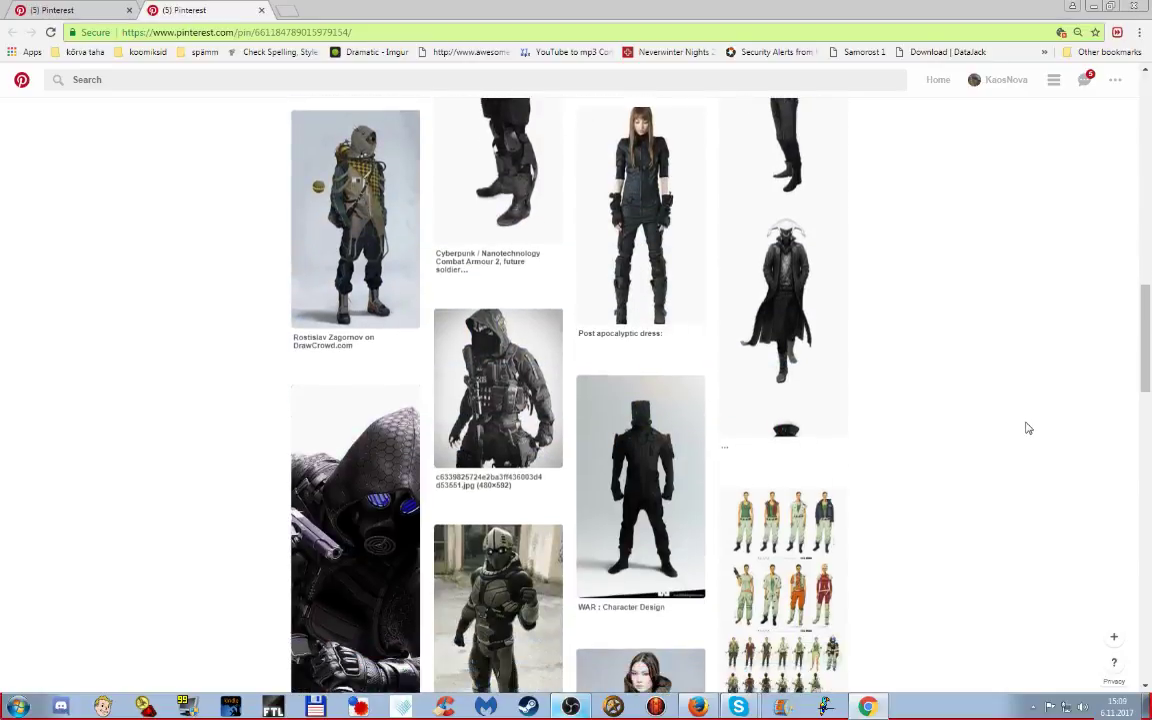
scroll(1028, 425, "down", 2)
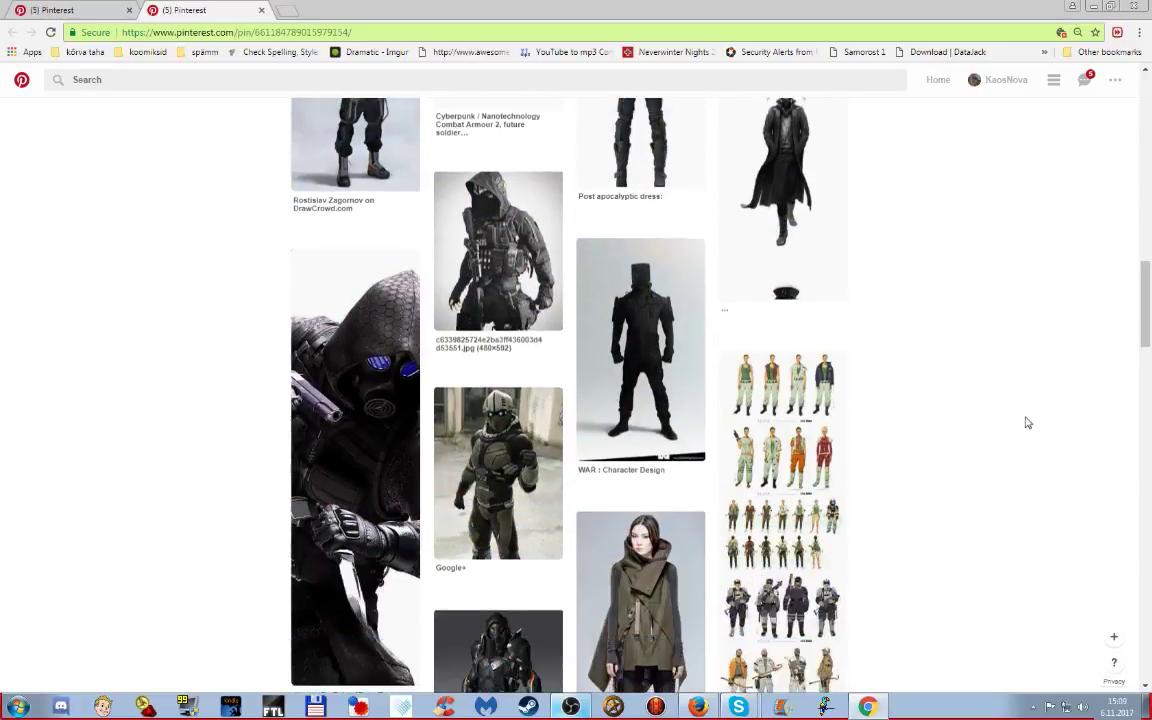
scroll(1025, 390, "down", 3)
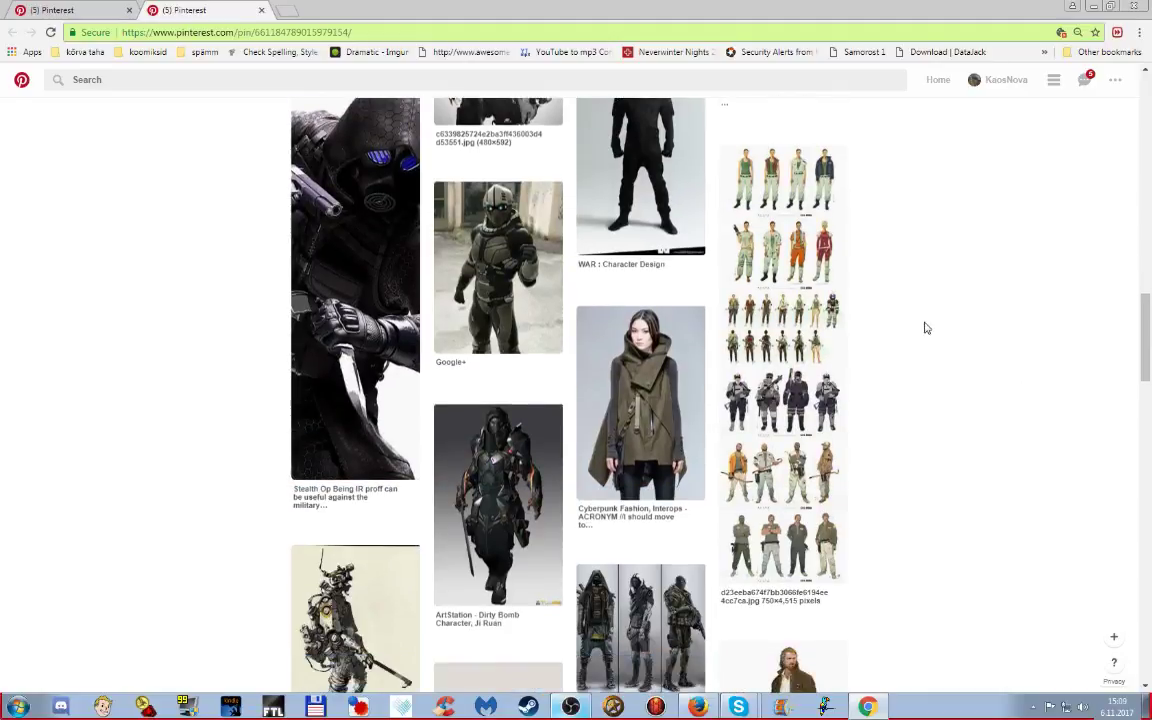
scroll(1057, 350, "down", 6)
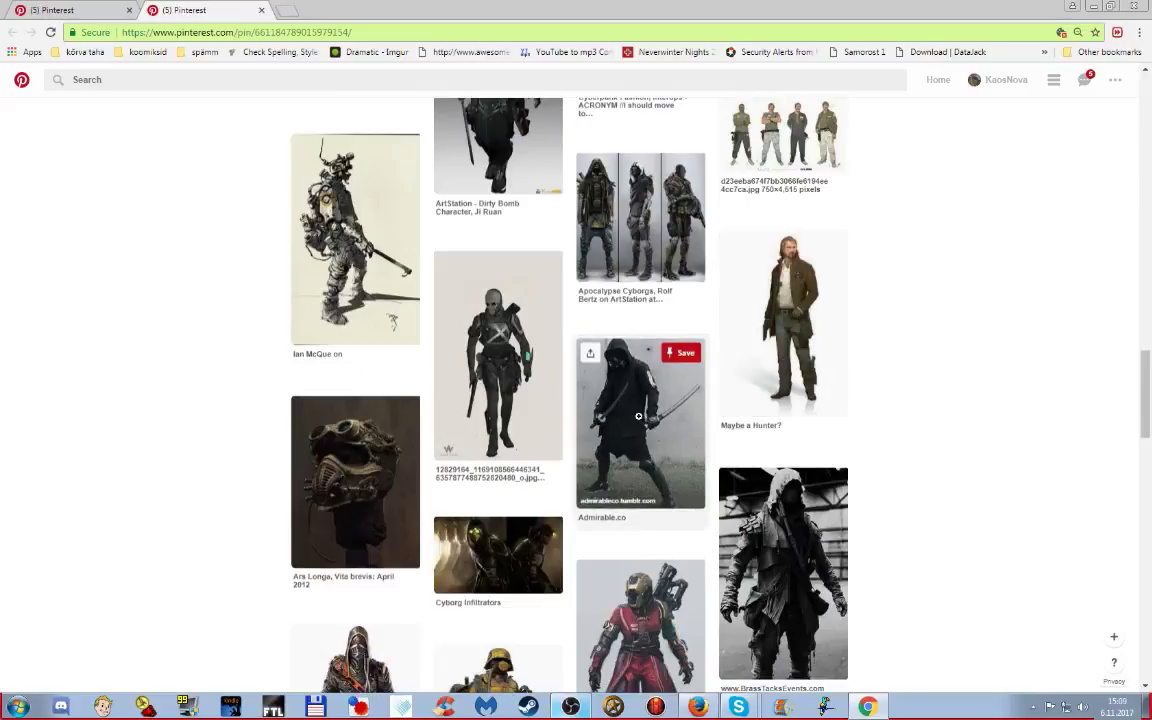
left_click(638, 416)
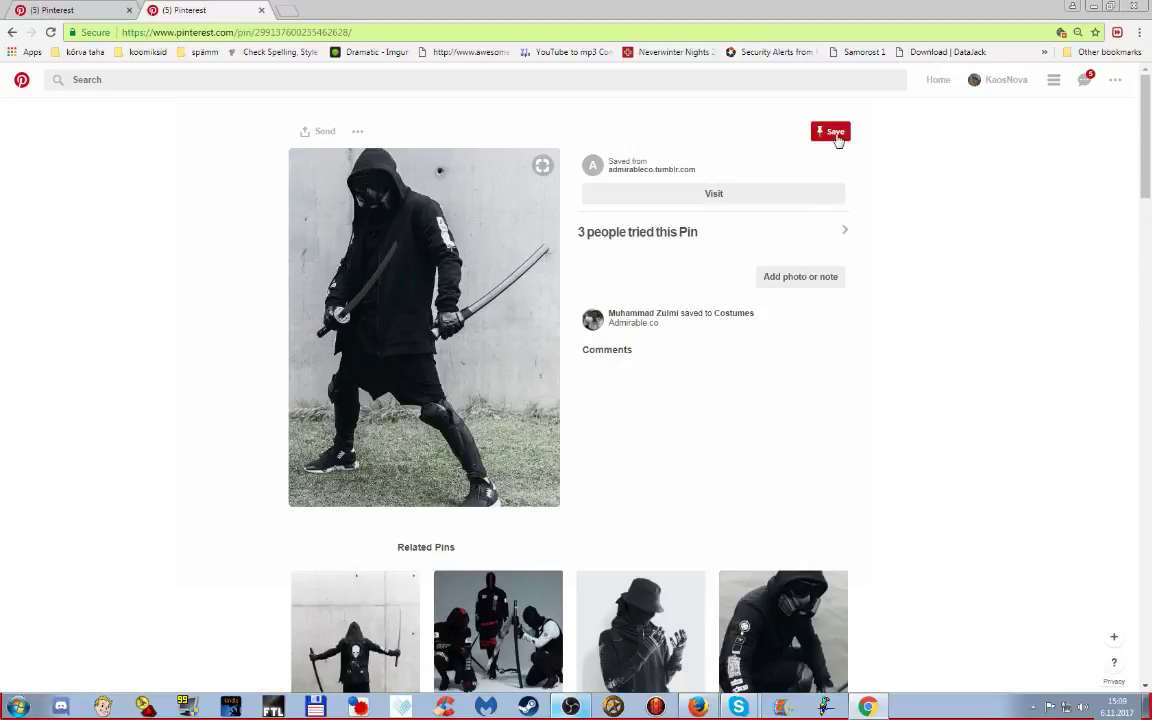
- Save the Admirable.co sword pin to the worldbuilding visuals board
left_click(832, 135)
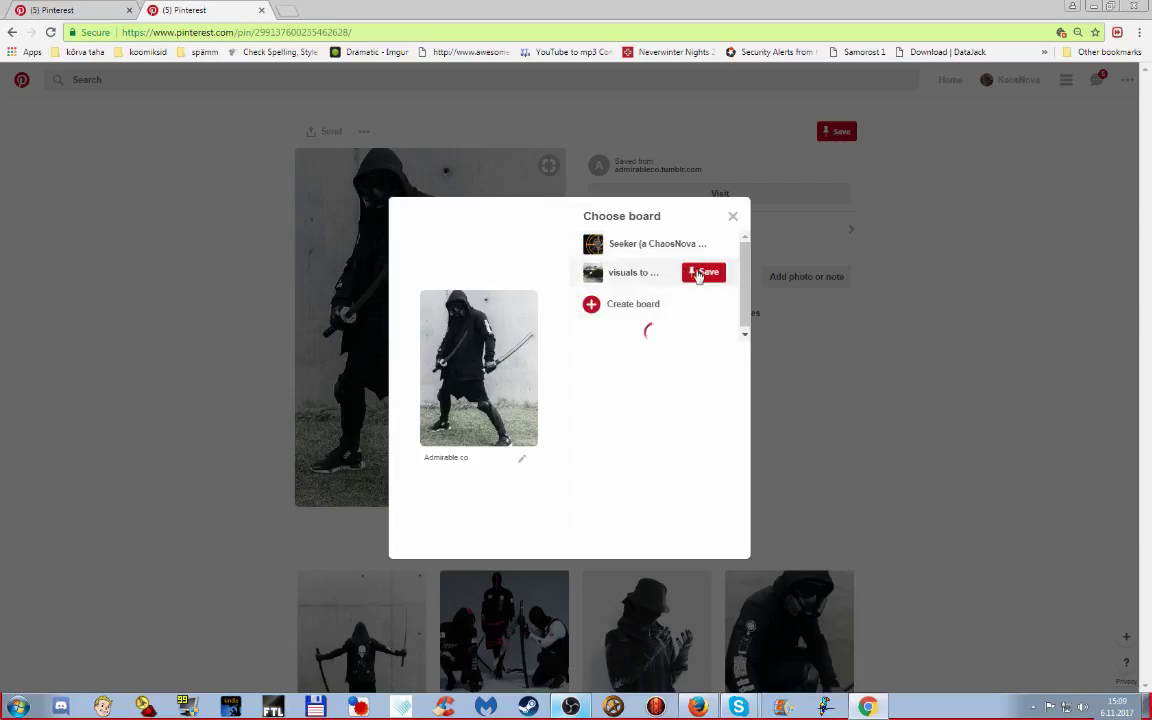
left_click(704, 276)
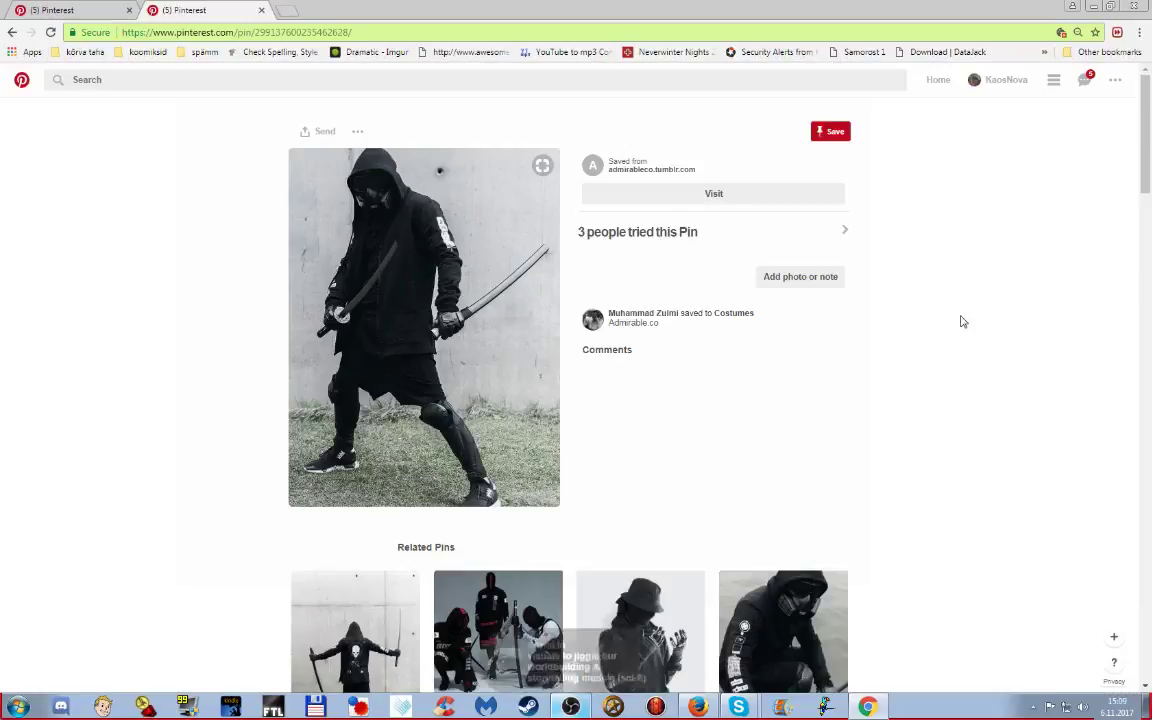
scroll(948, 340, "down", 2)
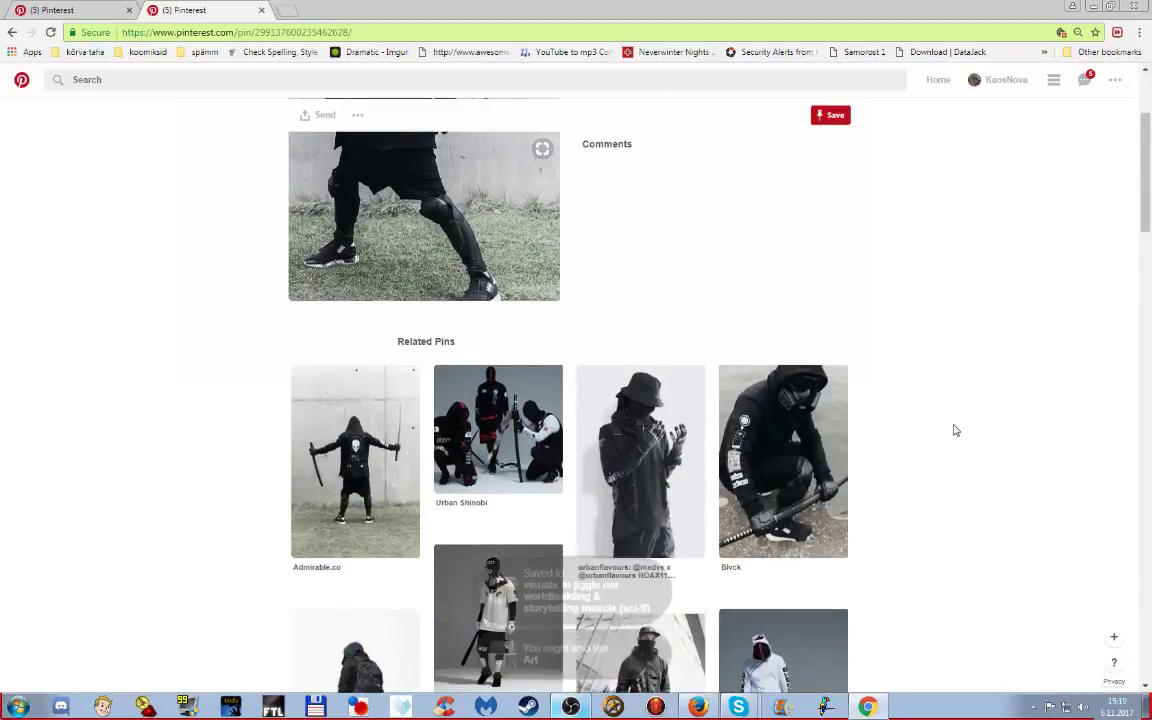
scroll(960, 416, "down", 2)
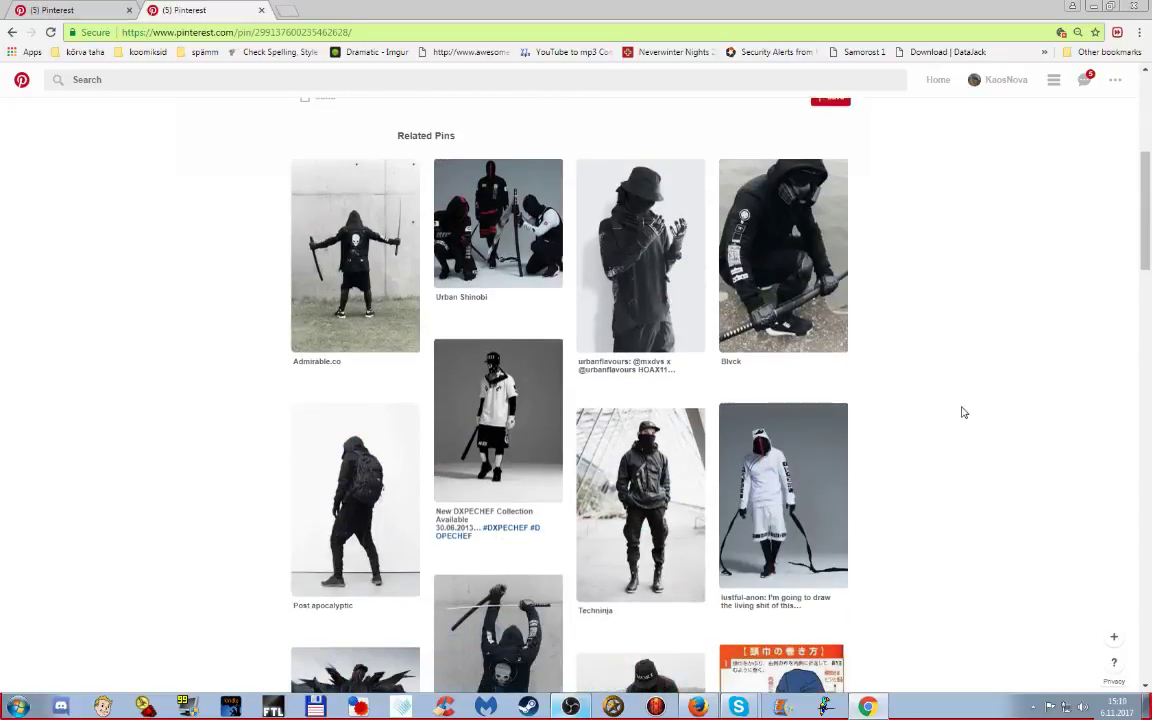
scroll(998, 403, "down", 3)
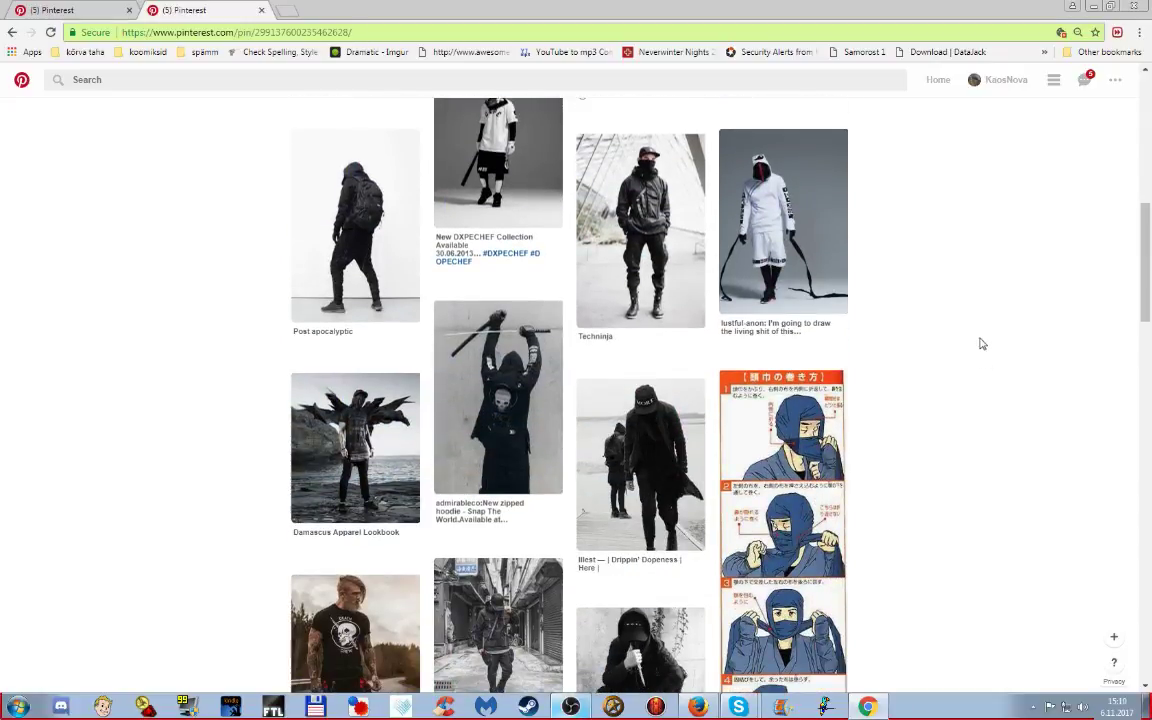
scroll(1005, 361, "down", 2)
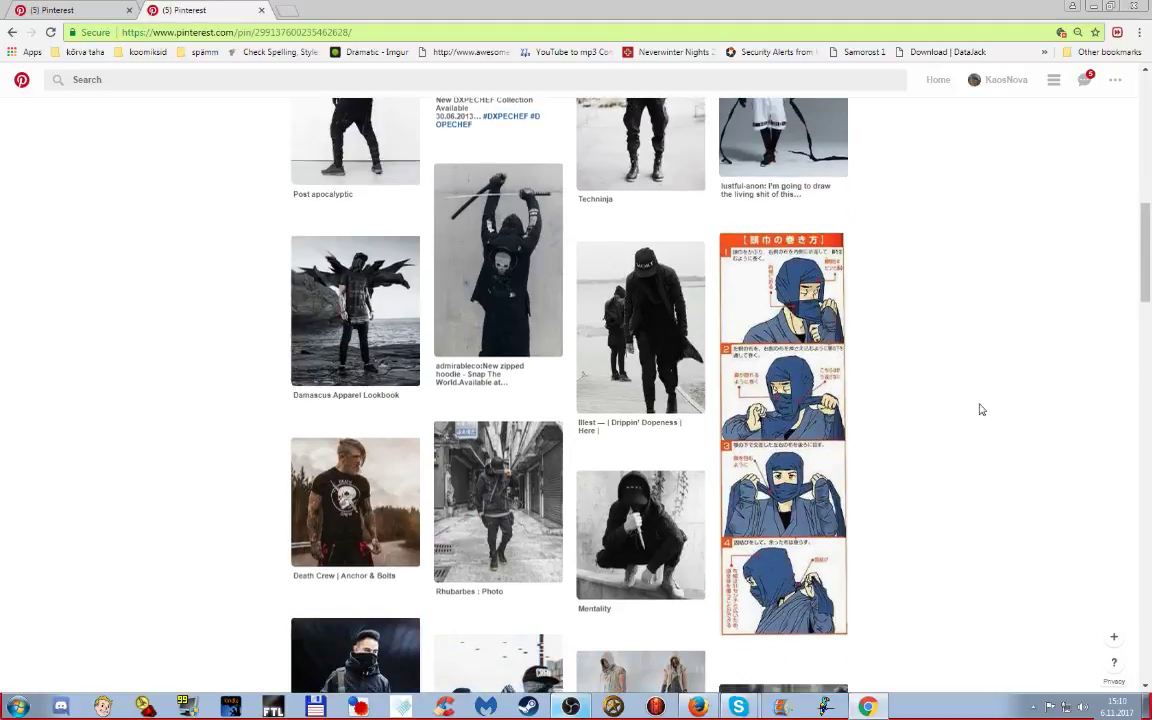
- Scroll down Related Pins and open the arm-mounted knives pin
scroll(980, 409, "down", 2)
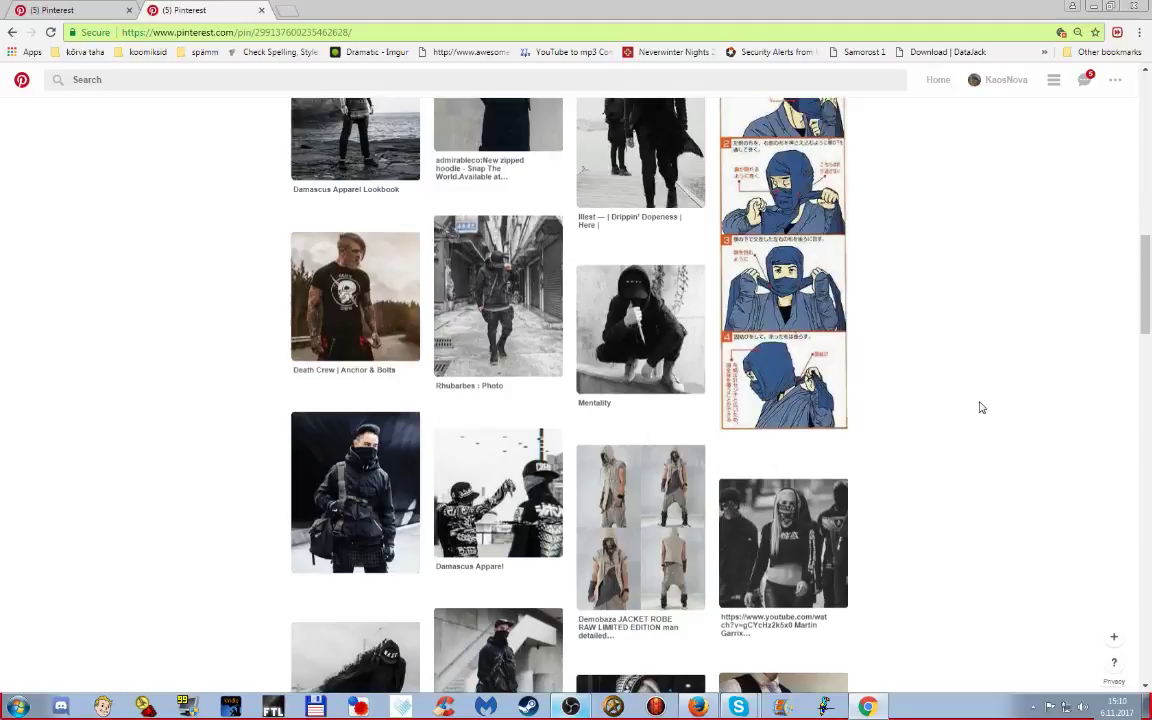
scroll(980, 408, "down", 2)
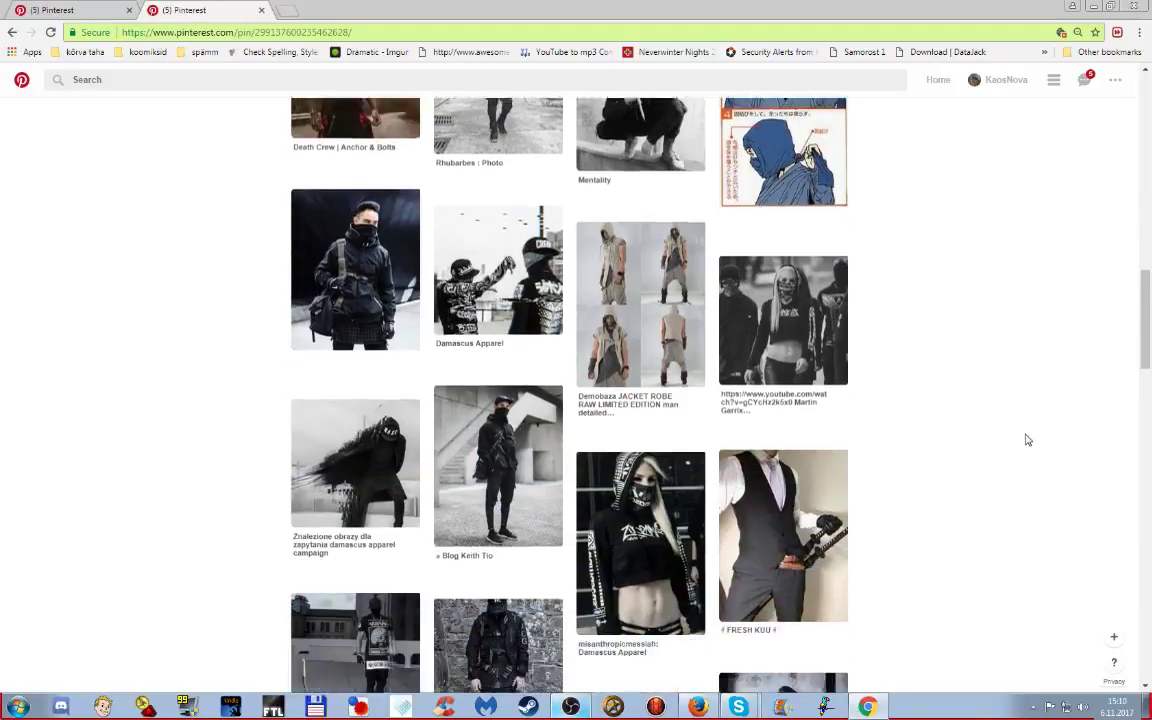
scroll(1050, 439, "down", 1)
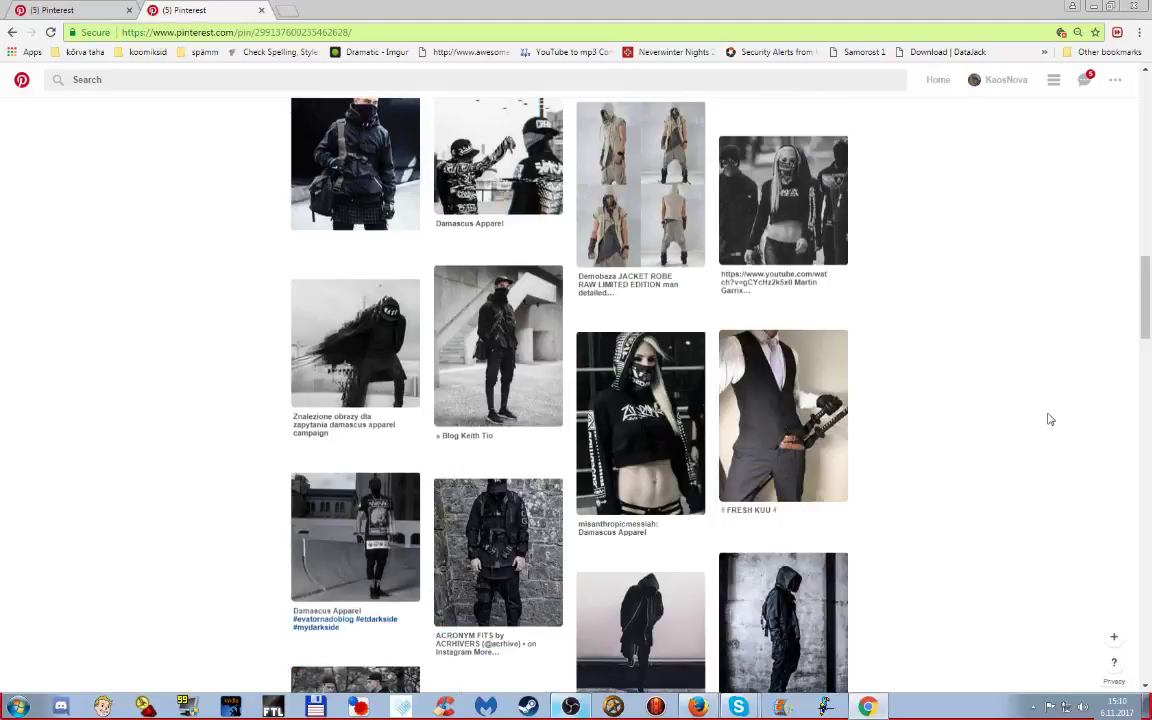
scroll(1050, 419, "down", 3)
scroll(1050, 417, "down", 5)
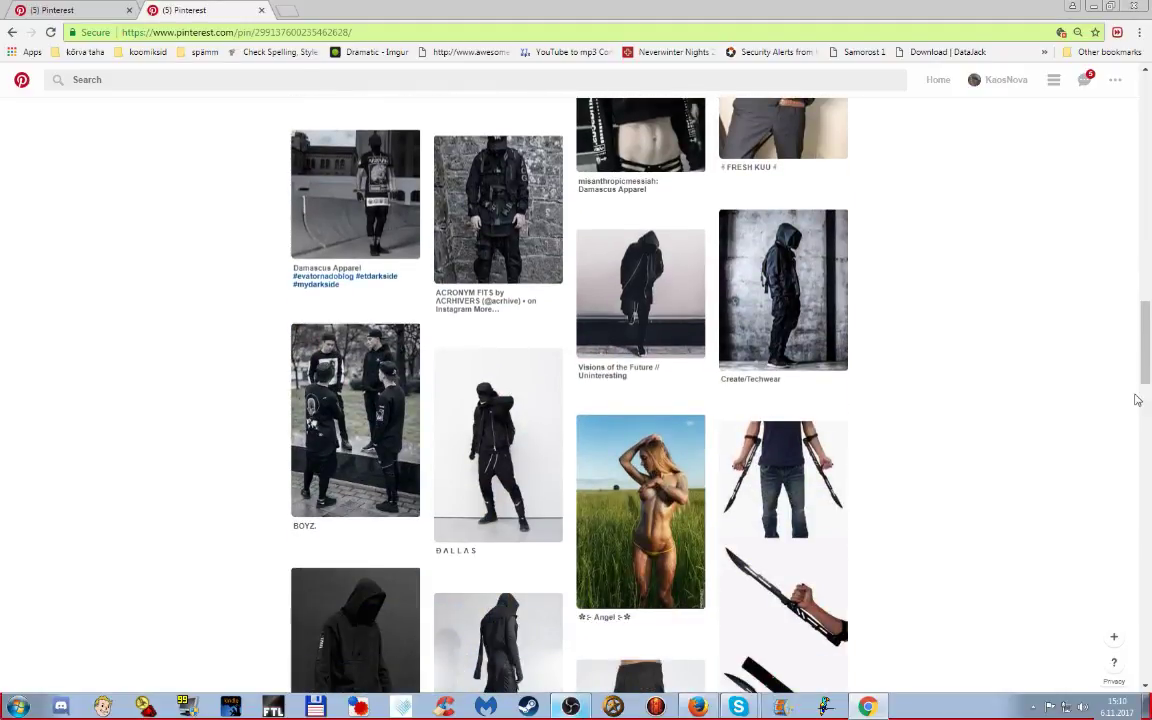
scroll(1135, 400, "down", 2)
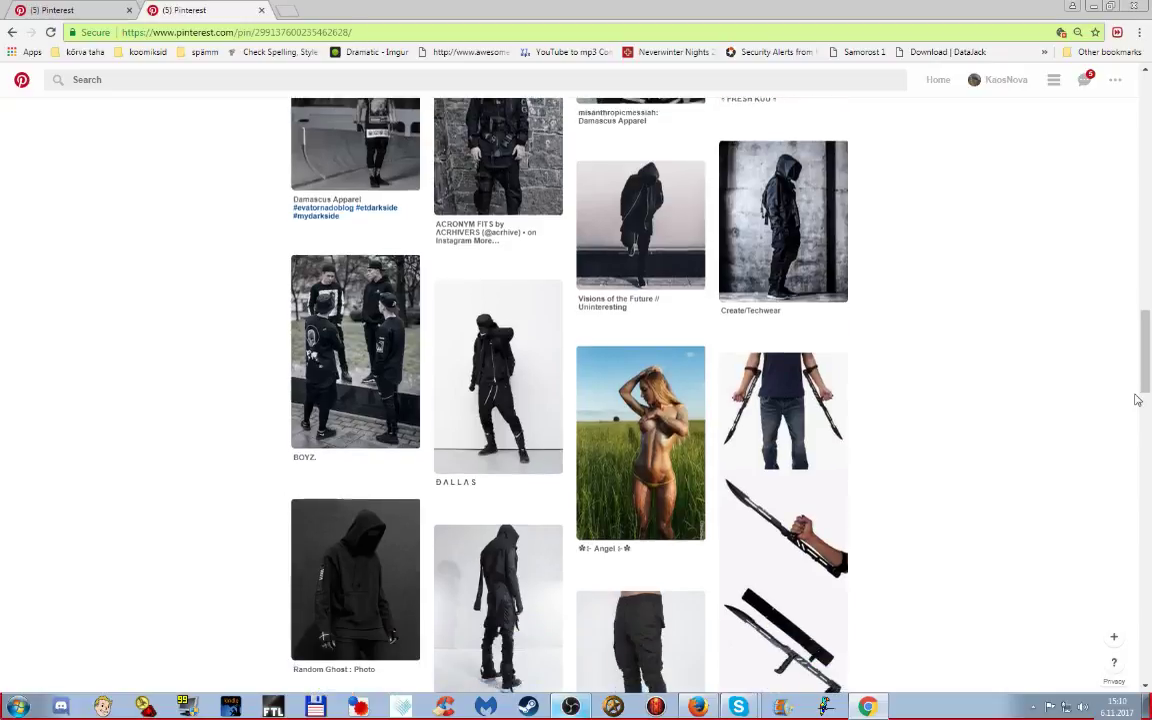
left_click(798, 411)
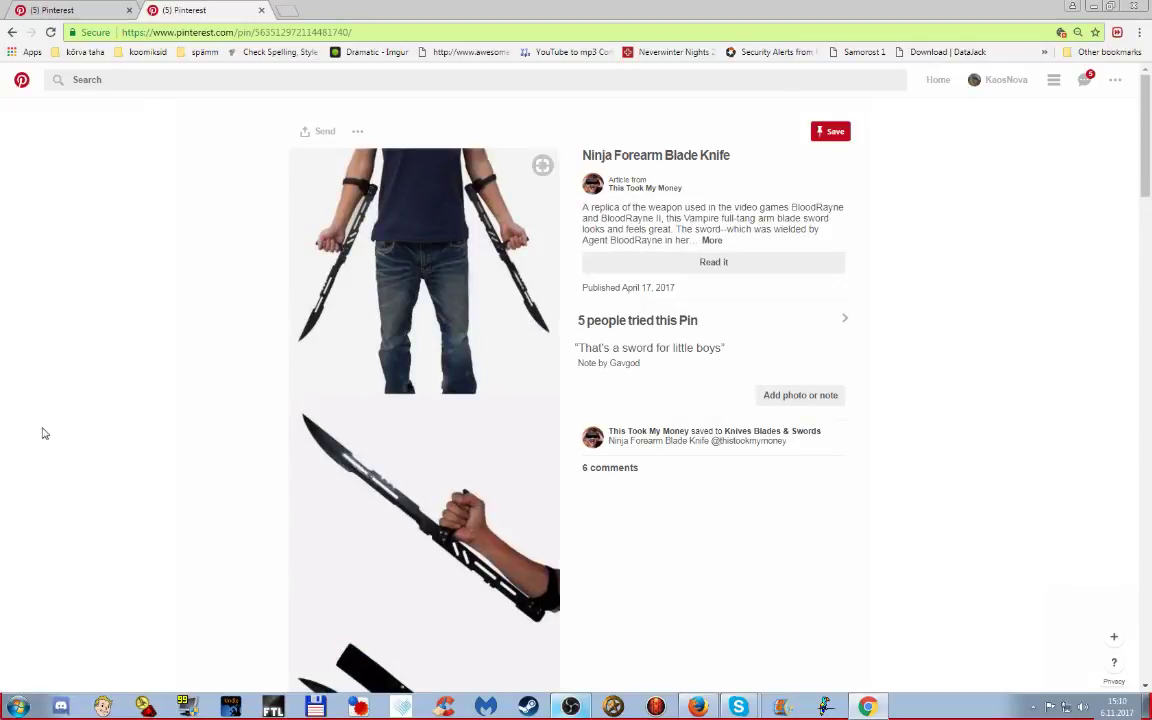
- Save the Ninja Forearm Blade Knife pin and the red knife set pin to the visuals board
scroll(47, 426, "down", 5)
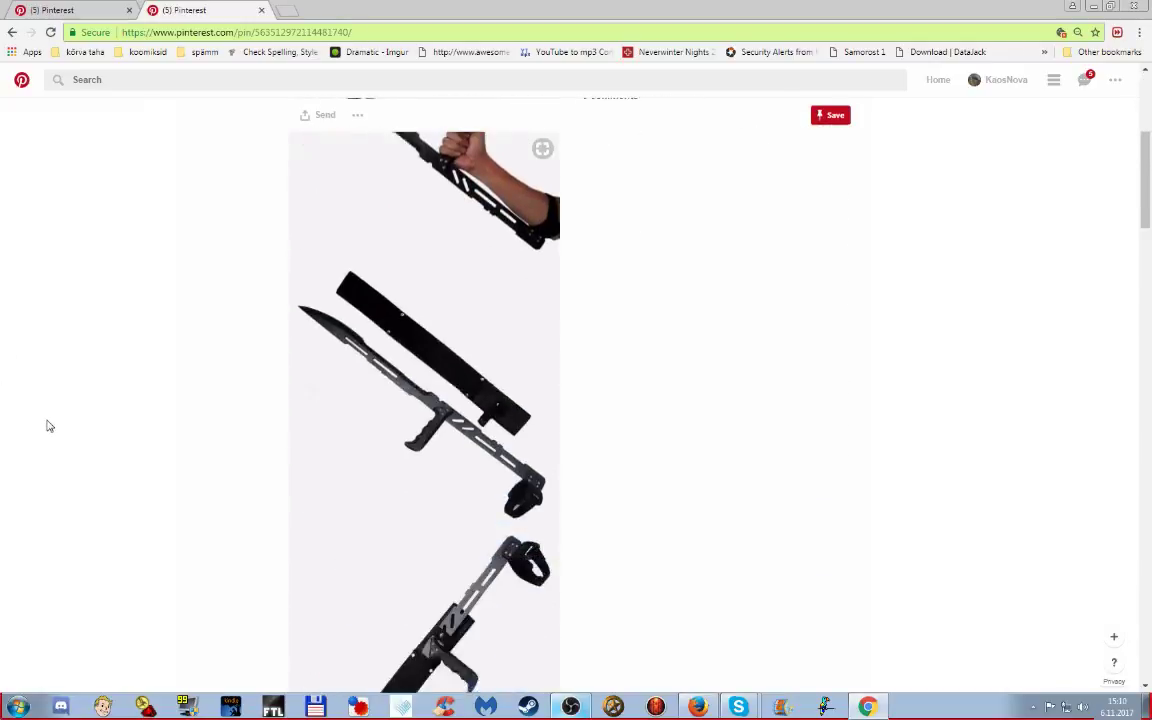
scroll(48, 423, "up", 4)
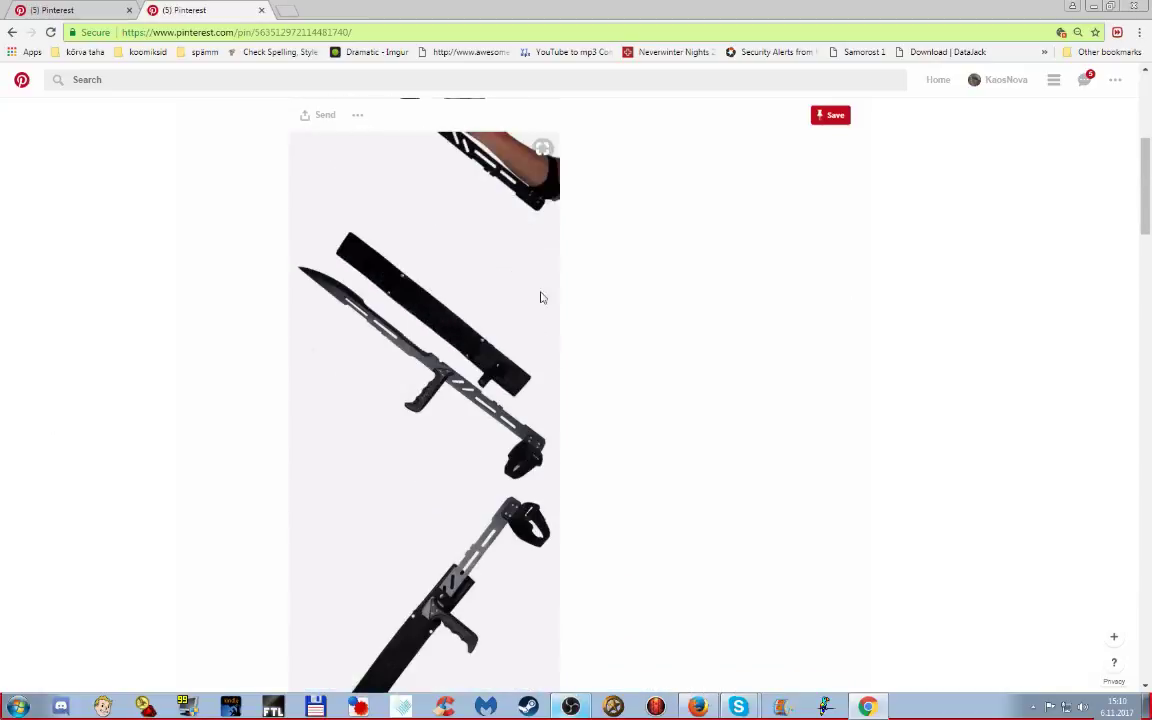
left_click(830, 115)
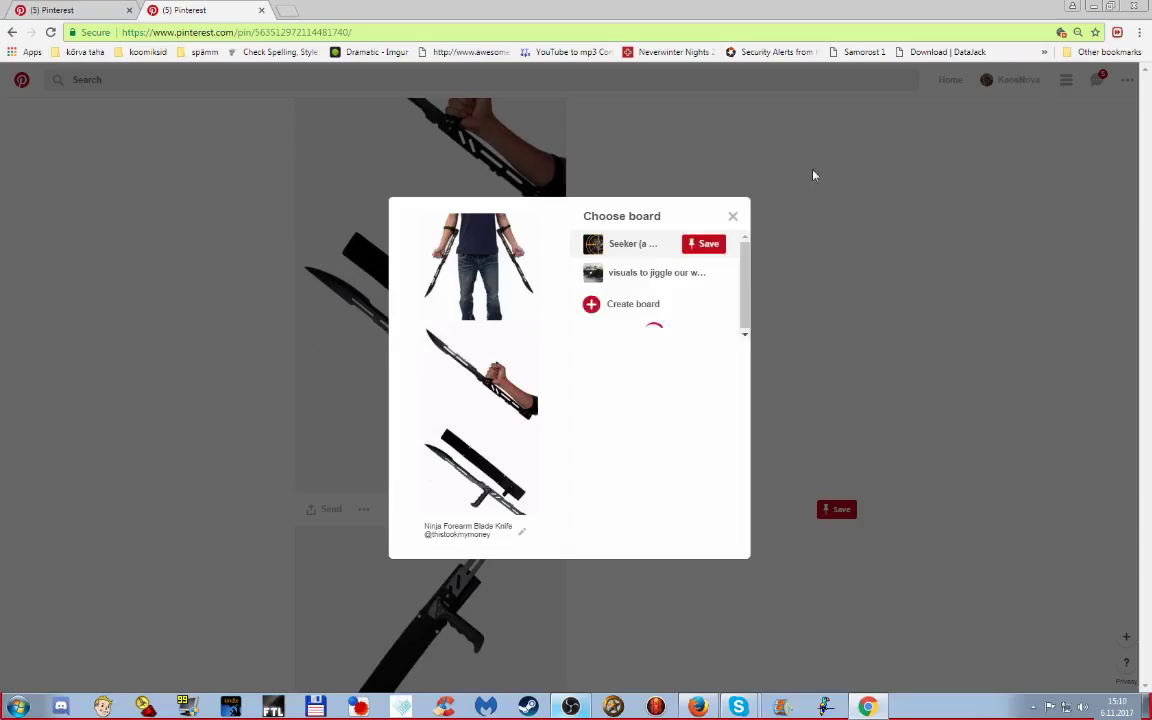
left_click(716, 274)
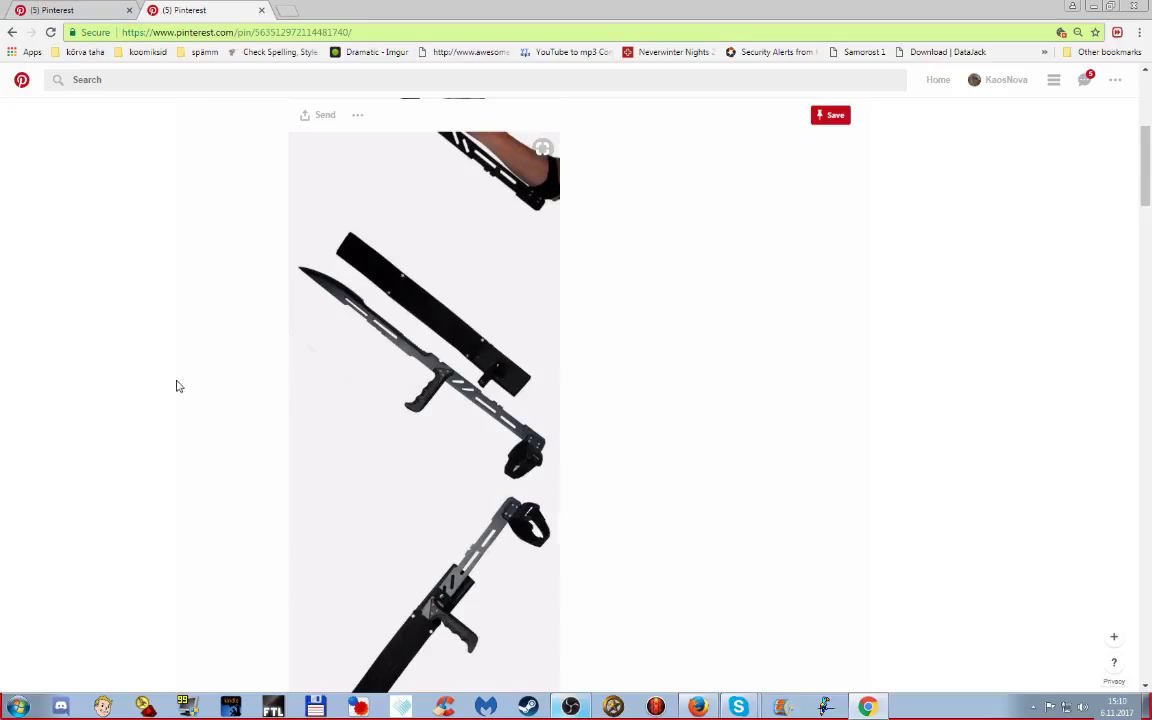
scroll(177, 388, "down", 3)
scroll(177, 388, "down", 2)
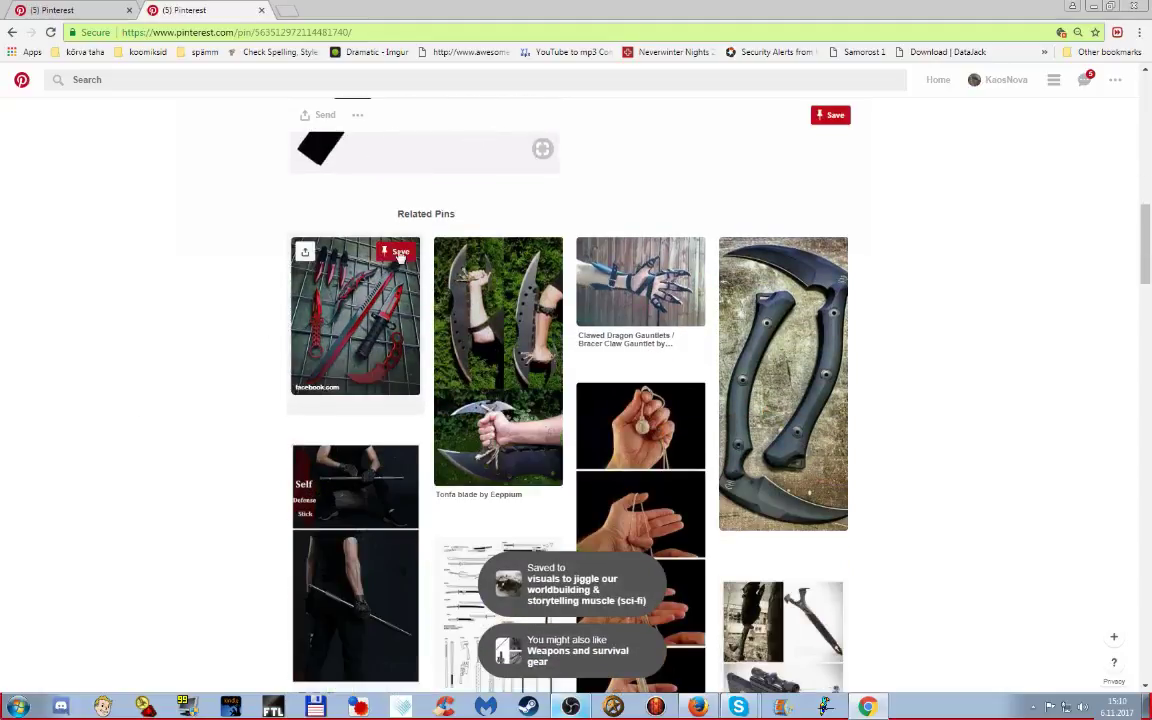
left_click(399, 253)
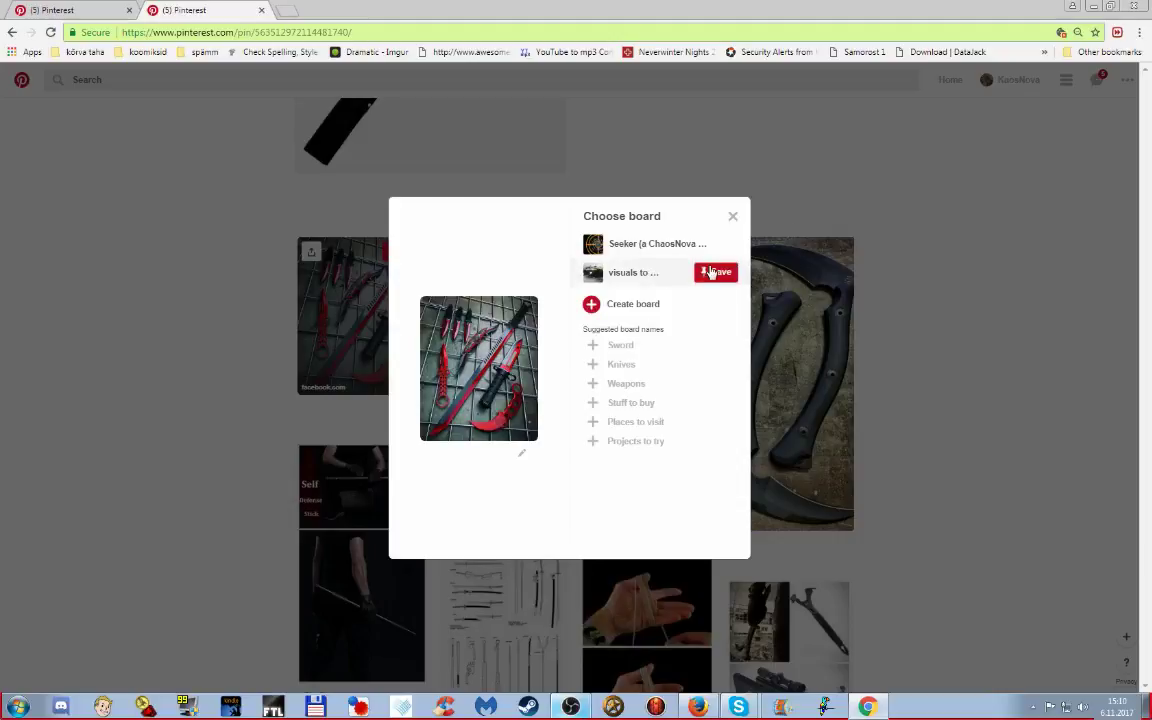
left_click(712, 273)
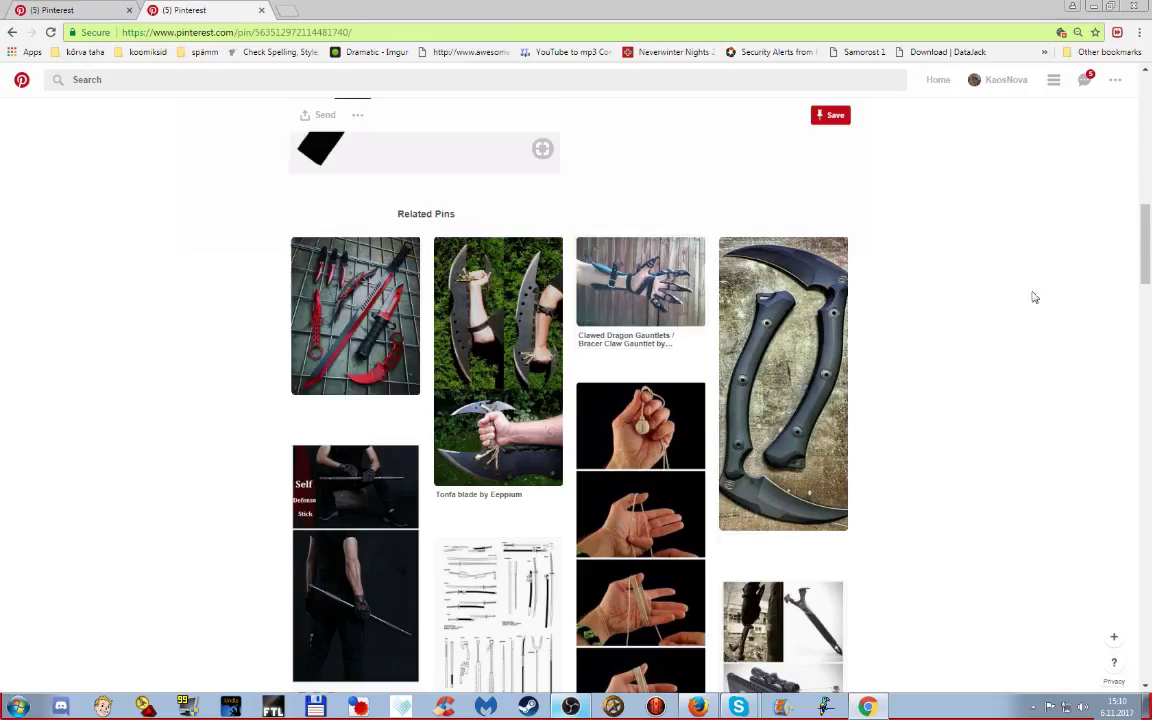
- Scroll the related pins and open the Clawed Dragon Gauntlets pin
scroll(1015, 332, "down", 2)
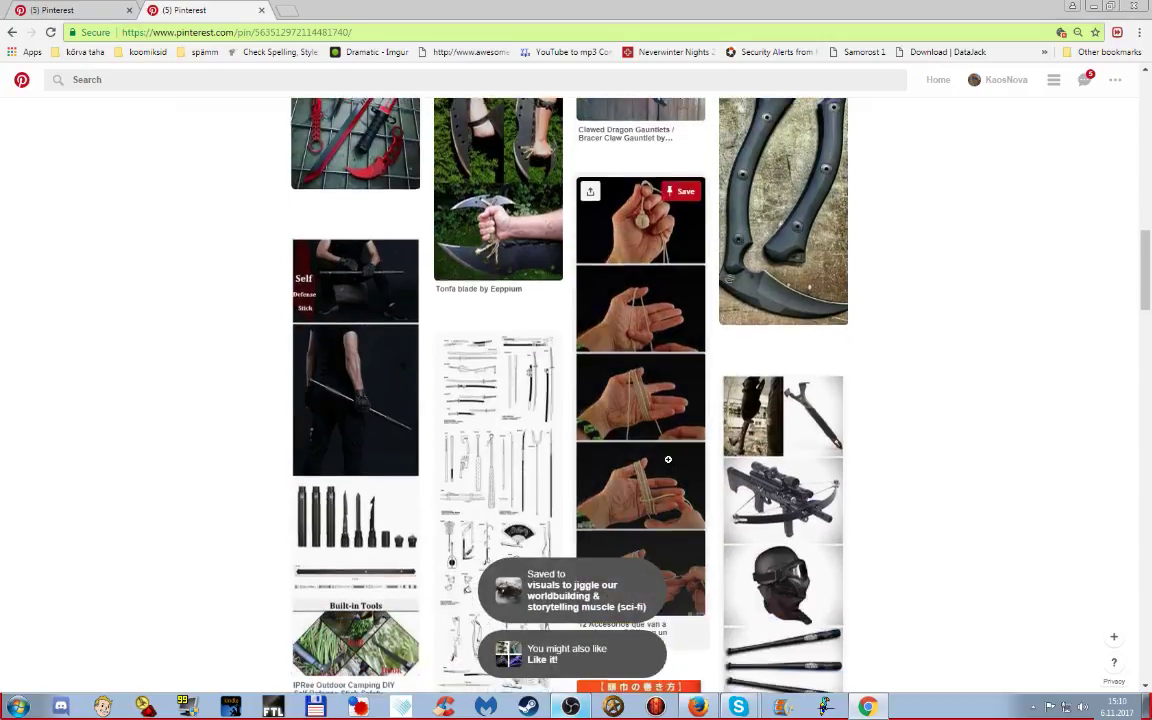
scroll(823, 450, "down", 2)
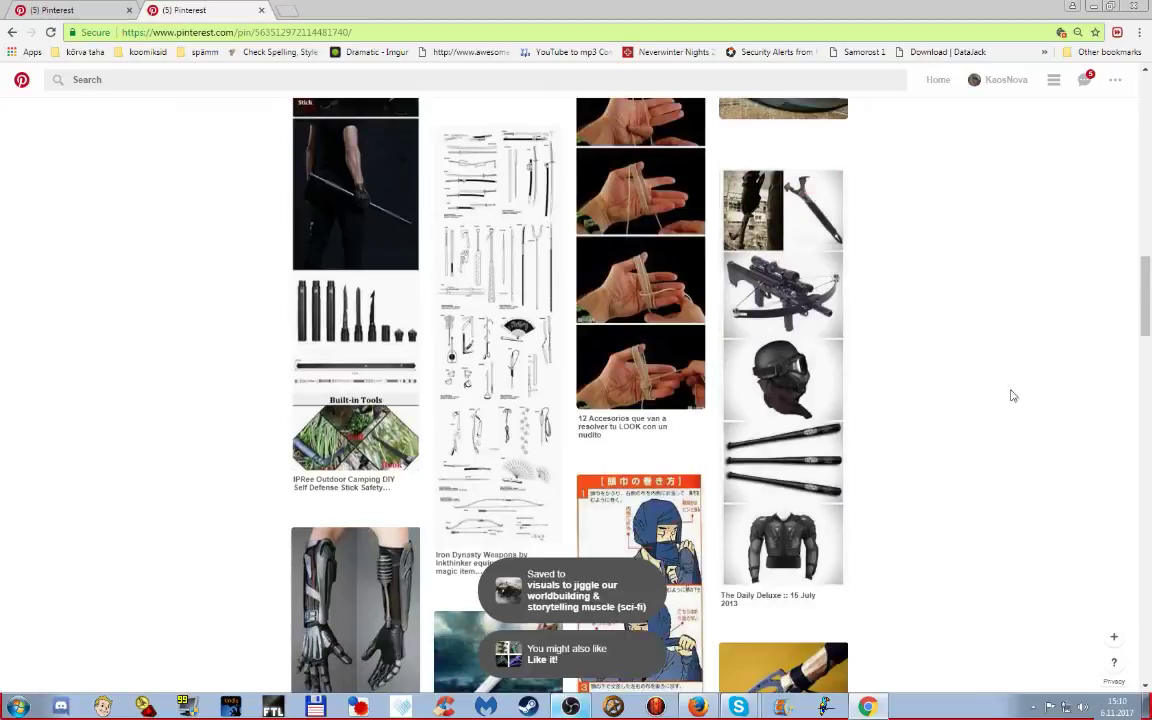
scroll(1031, 455, "up", 5)
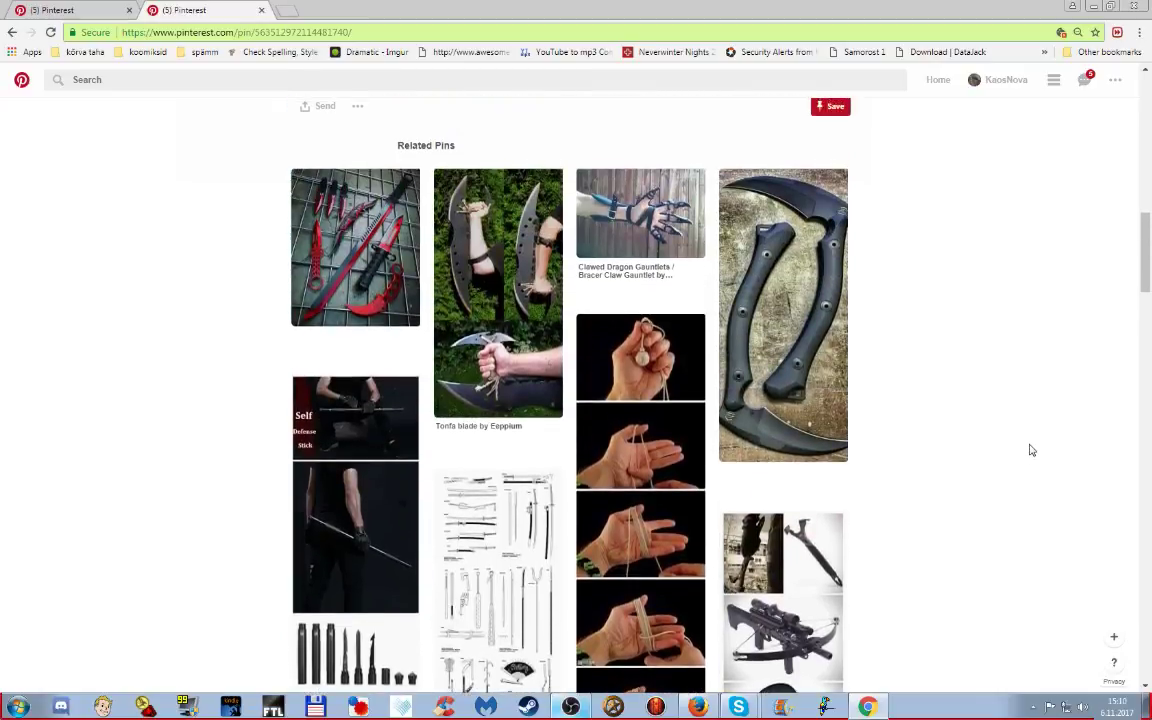
left_click(658, 210)
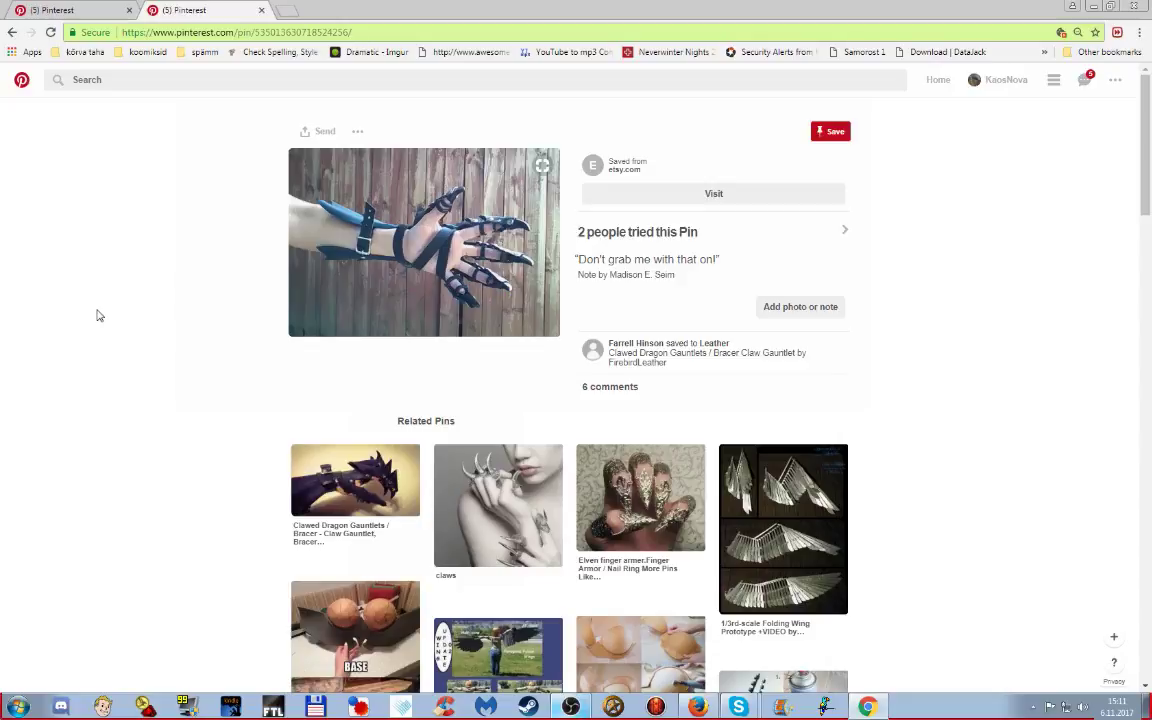
scroll(97, 316, "down", 2)
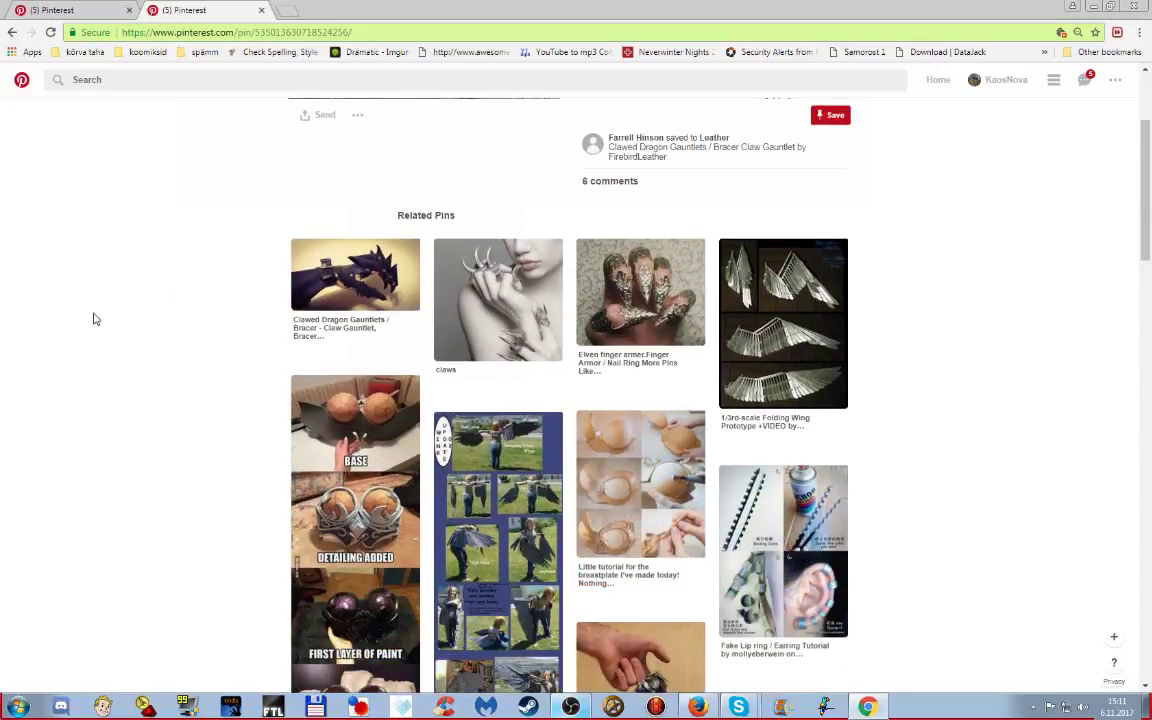
scroll(95, 318, "down", 2)
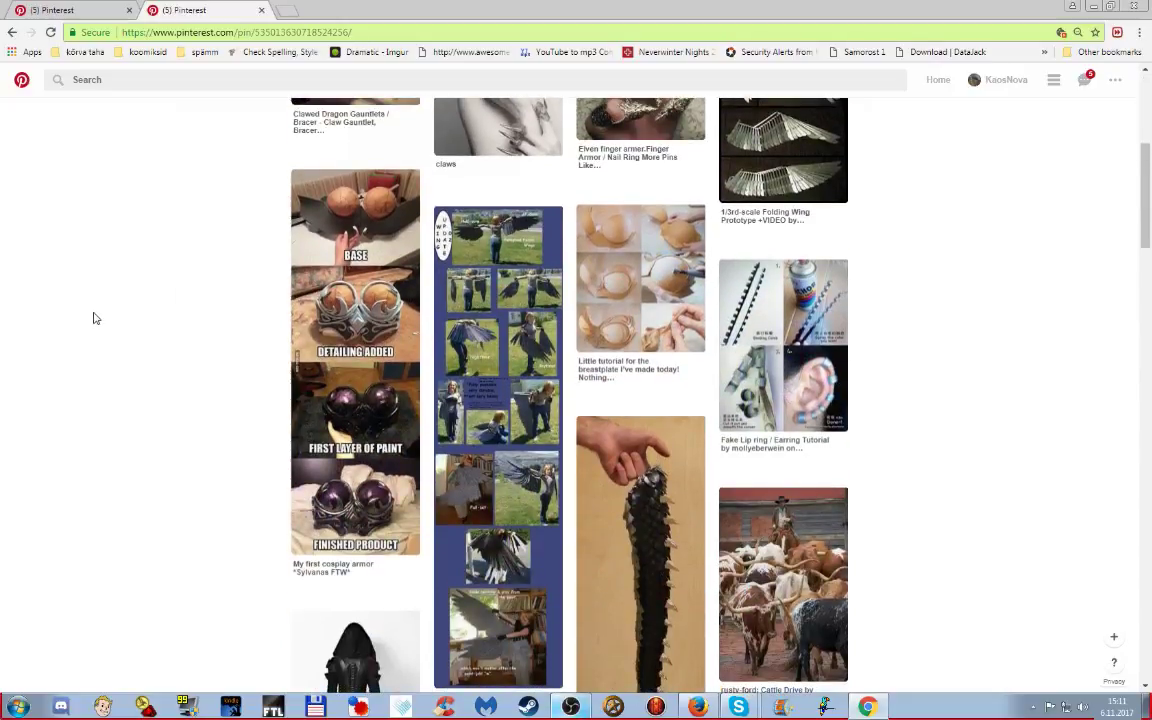
scroll(95, 317, "down", 1)
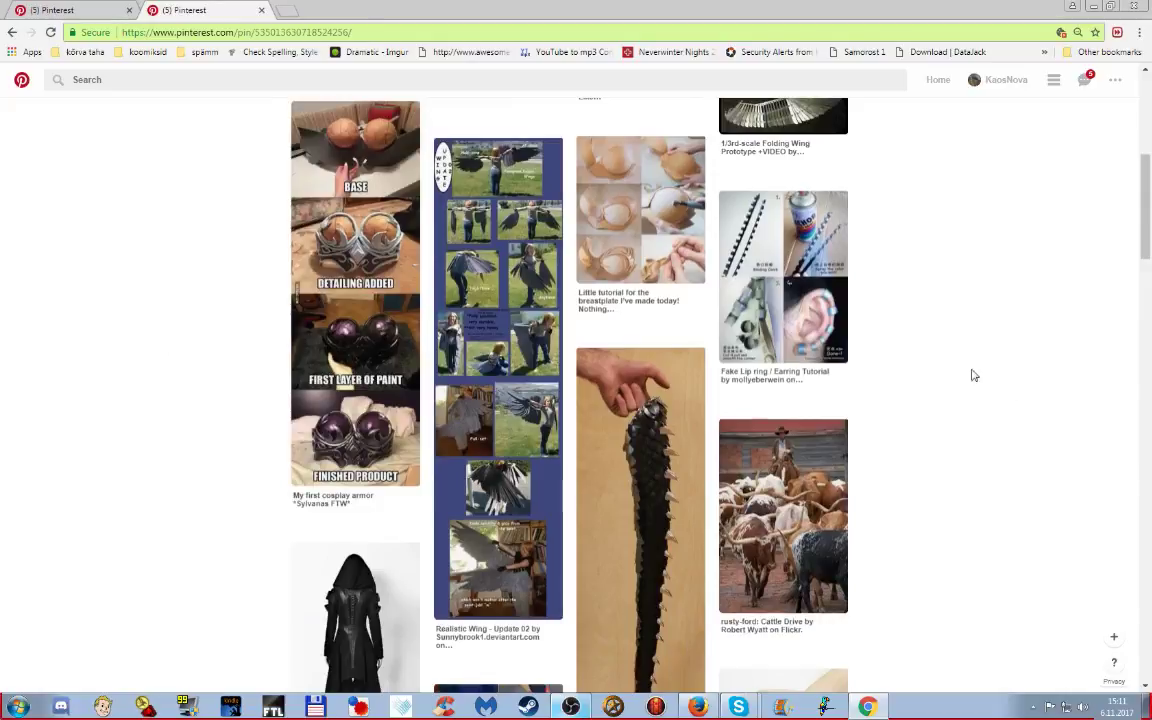
scroll(985, 378, "down", 2)
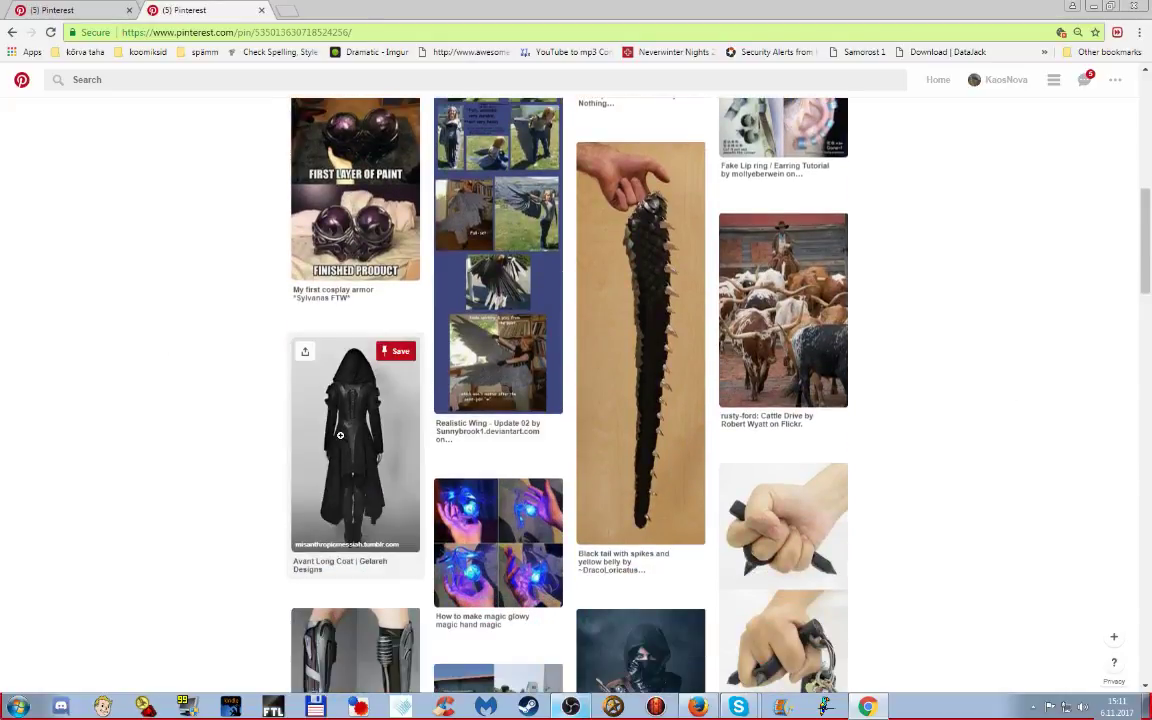
- Save the Avant Long Coat pin to the 'visuals to jiggle…' sci-fi board, then browse related pins
left_click(340, 435)
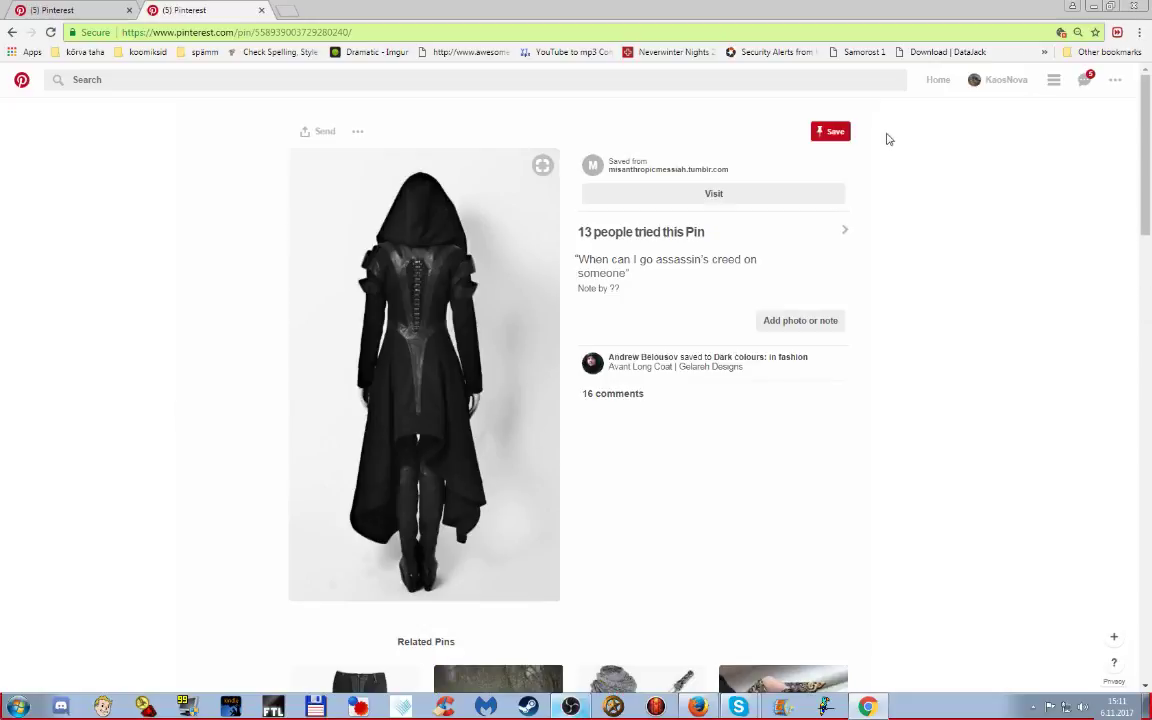
left_click(830, 135)
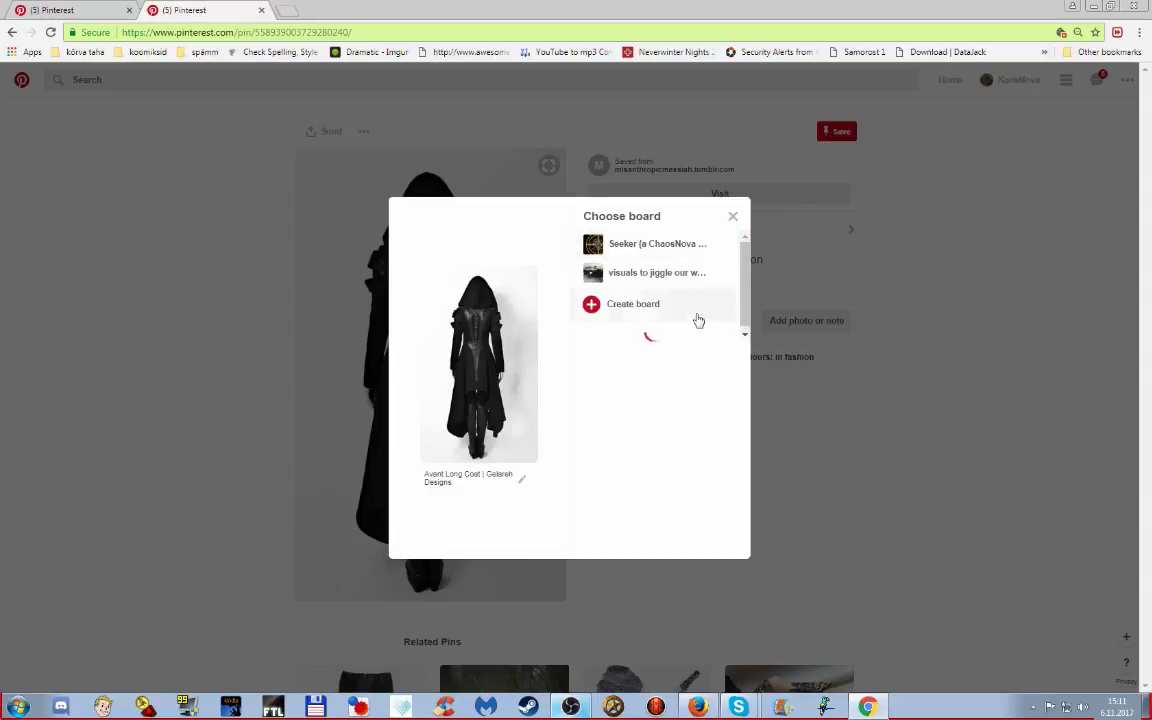
left_click(710, 277)
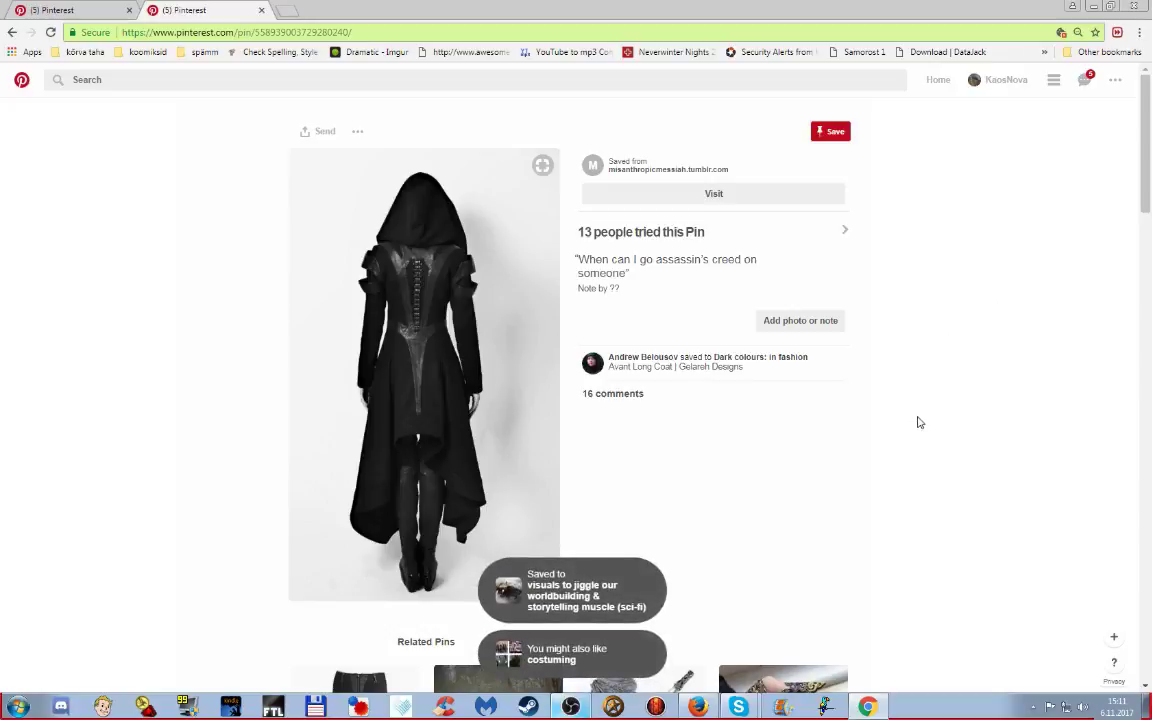
scroll(923, 418, "down", 3)
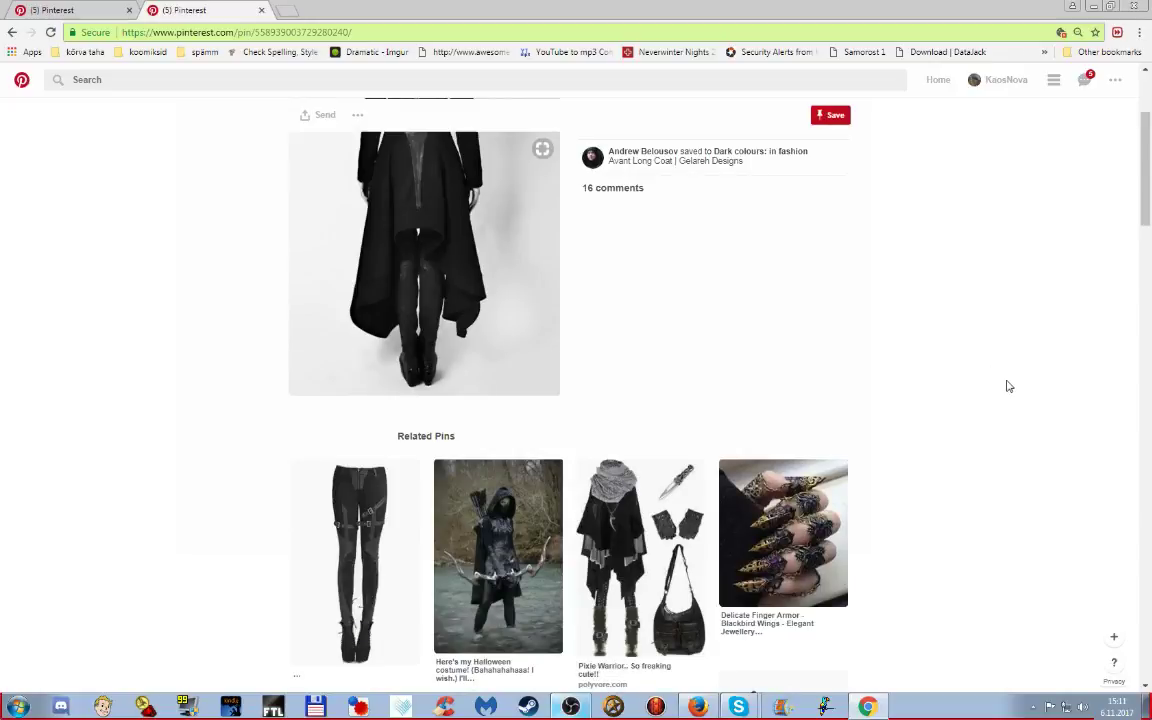
scroll(1005, 384, "down", 1)
scroll(1006, 386, "down", 2)
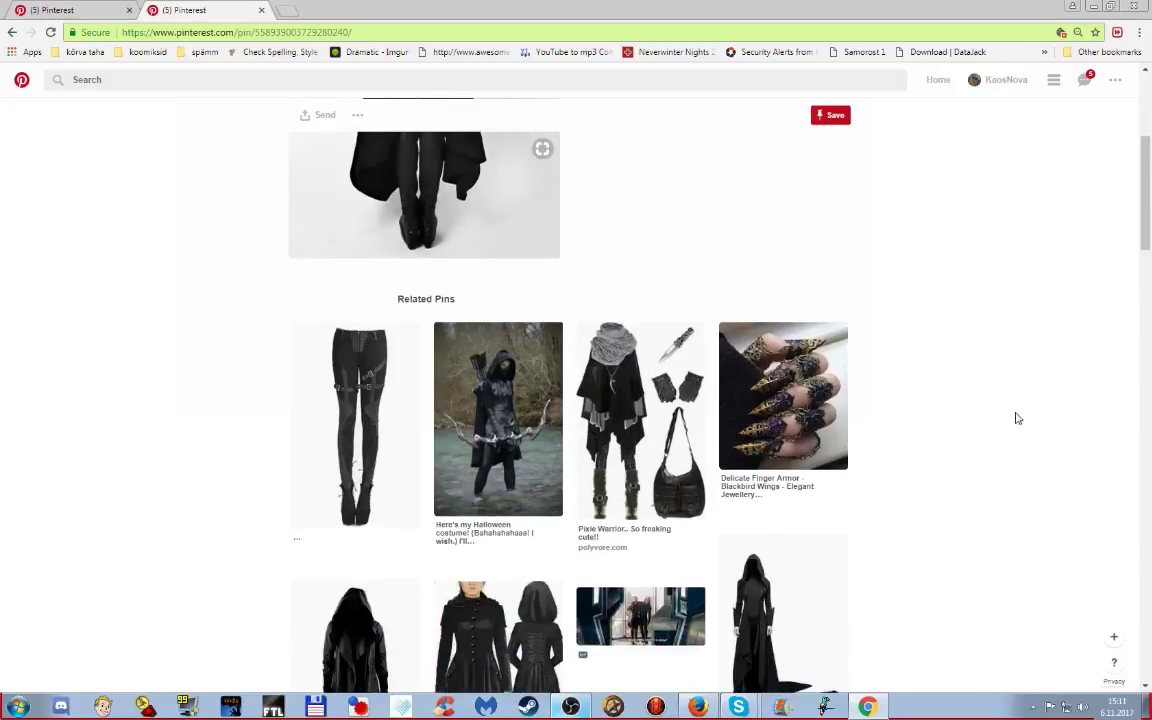
scroll(1020, 412, "down", 4)
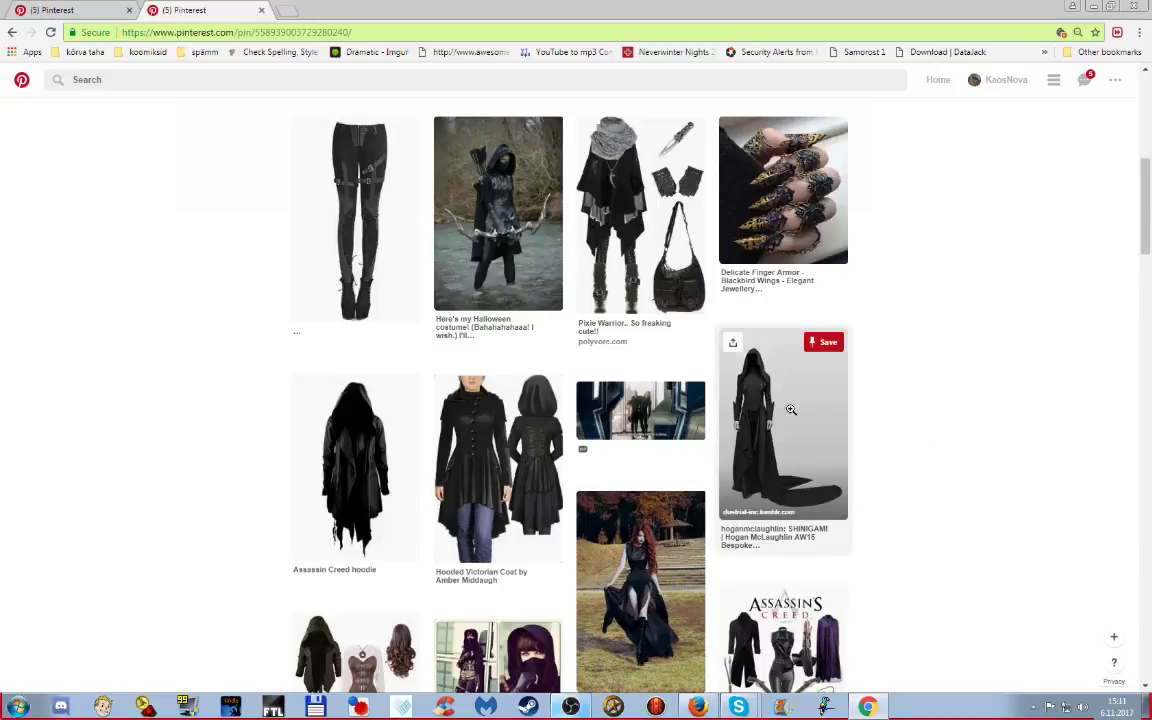
- Save the black hooded SHINIGAMI gown pin to the worldbuilding visuals board
left_click(812, 346)
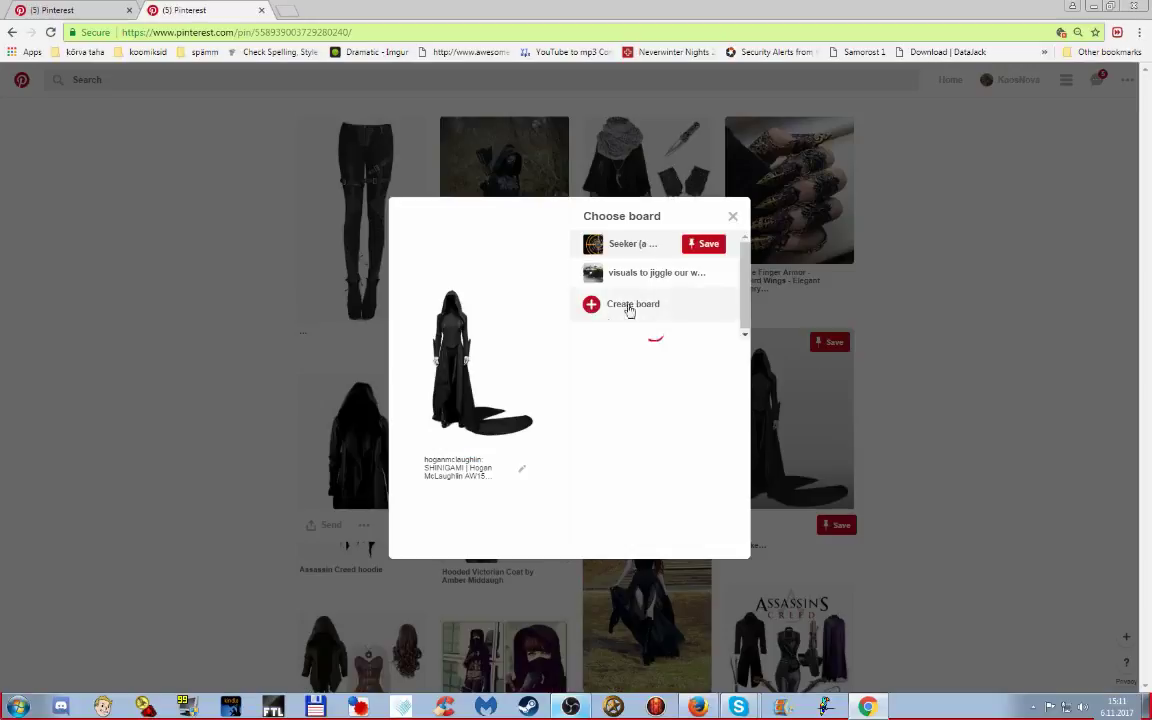
left_click(714, 274)
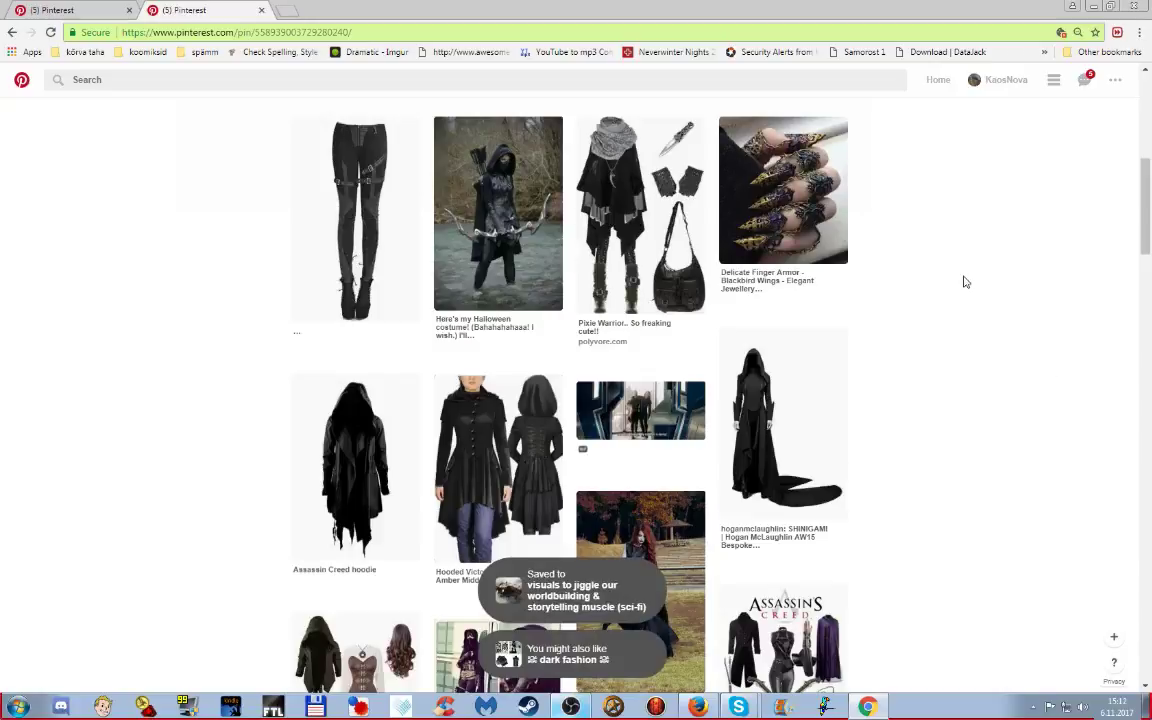
scroll(170, 440, "down", 1)
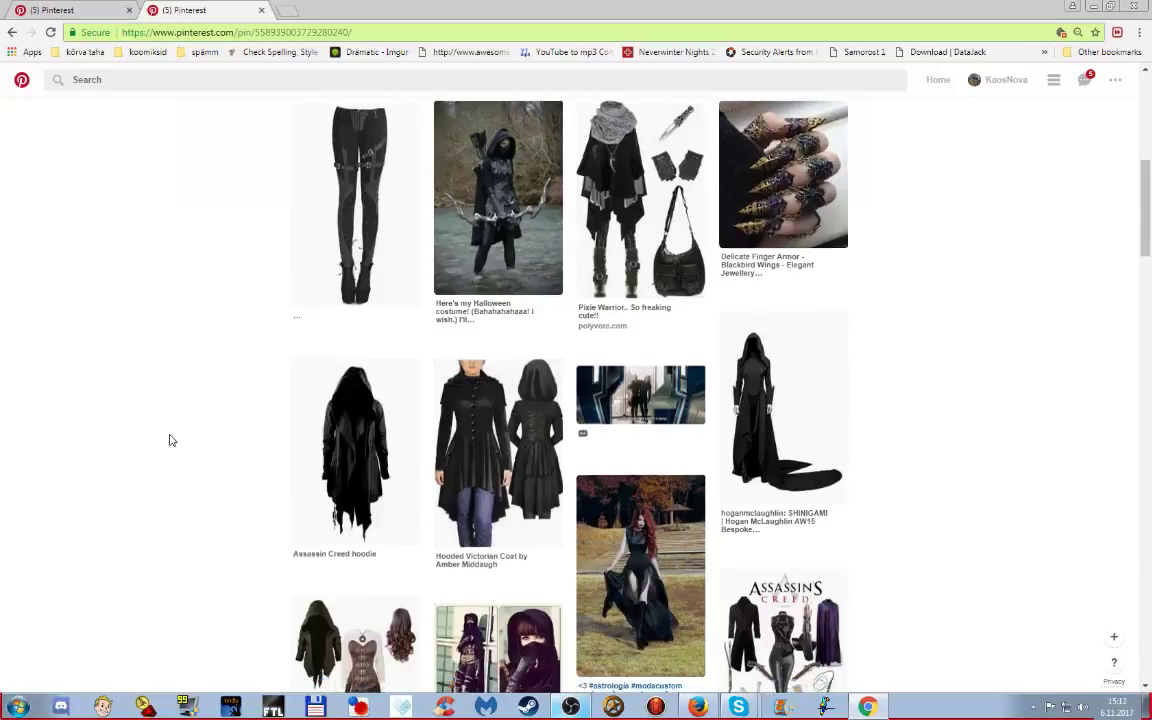
scroll(170, 440, "down", 5)
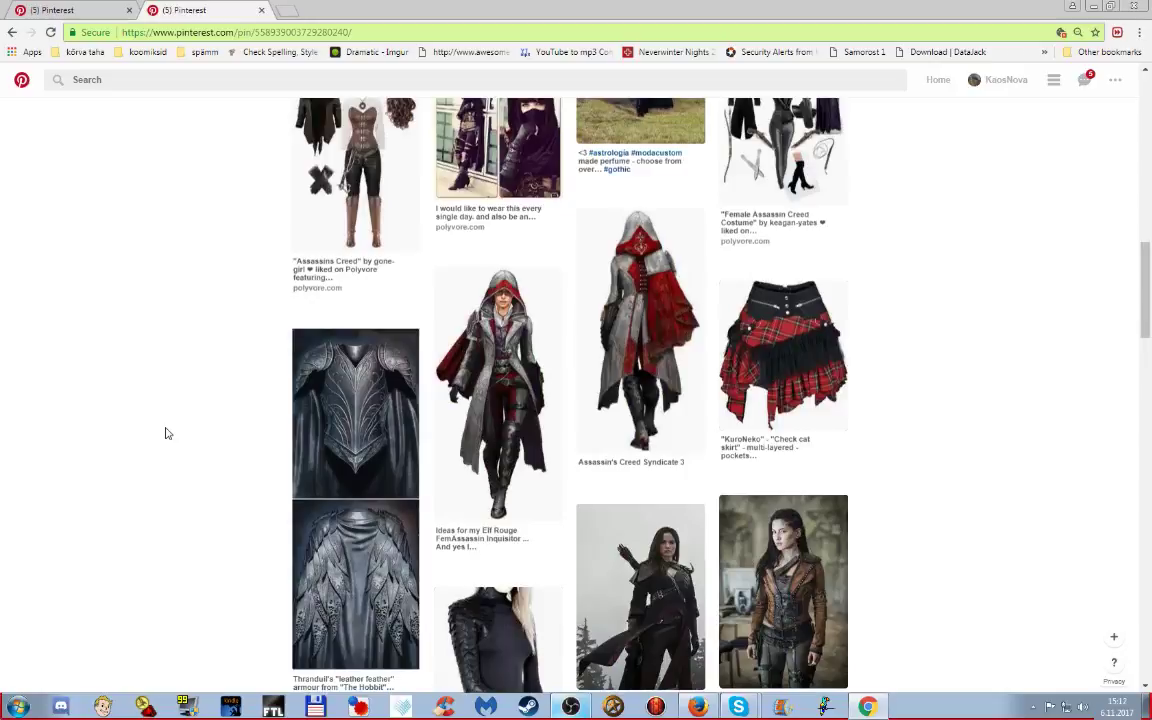
- Scroll up and down through more related pins
scroll(167, 433, "up", 1)
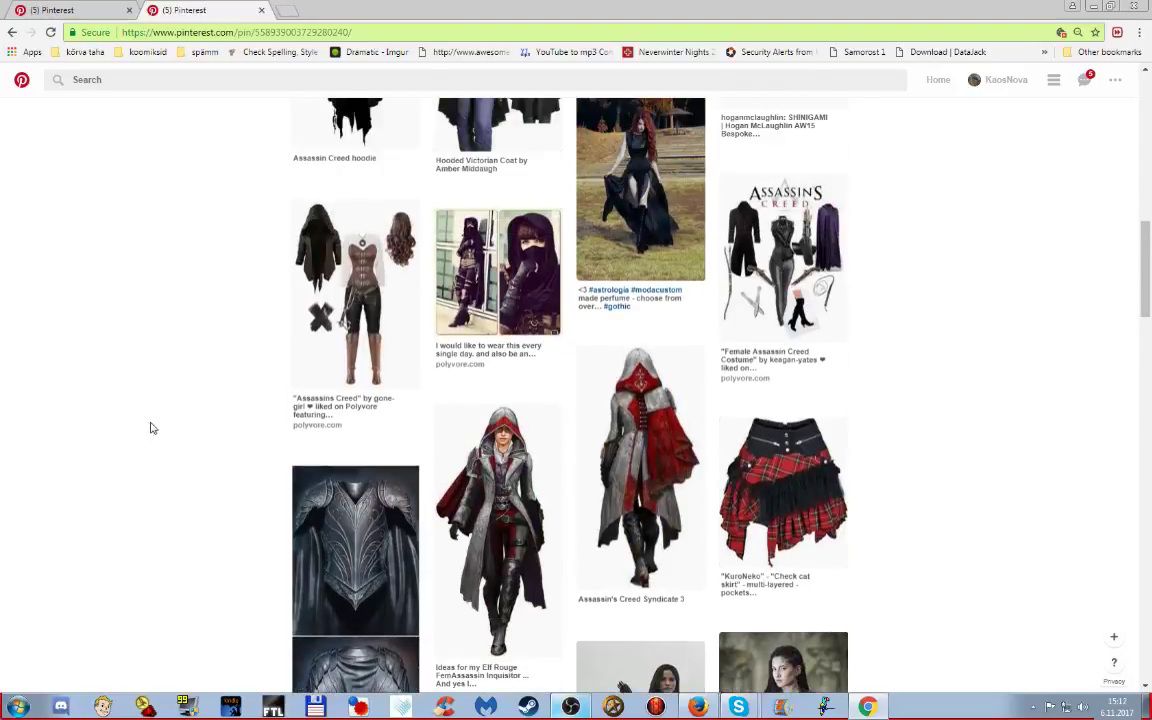
scroll(143, 441, "down", 2)
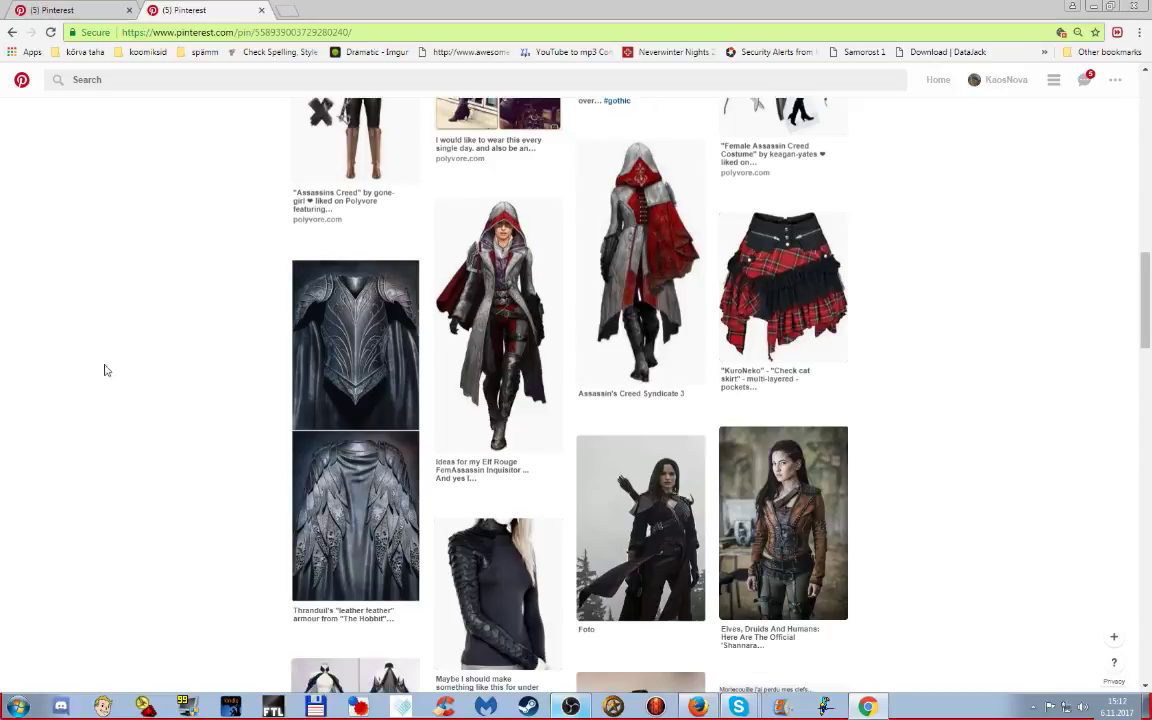
scroll(84, 394, "up", 3)
scroll(81, 404, "up", 3)
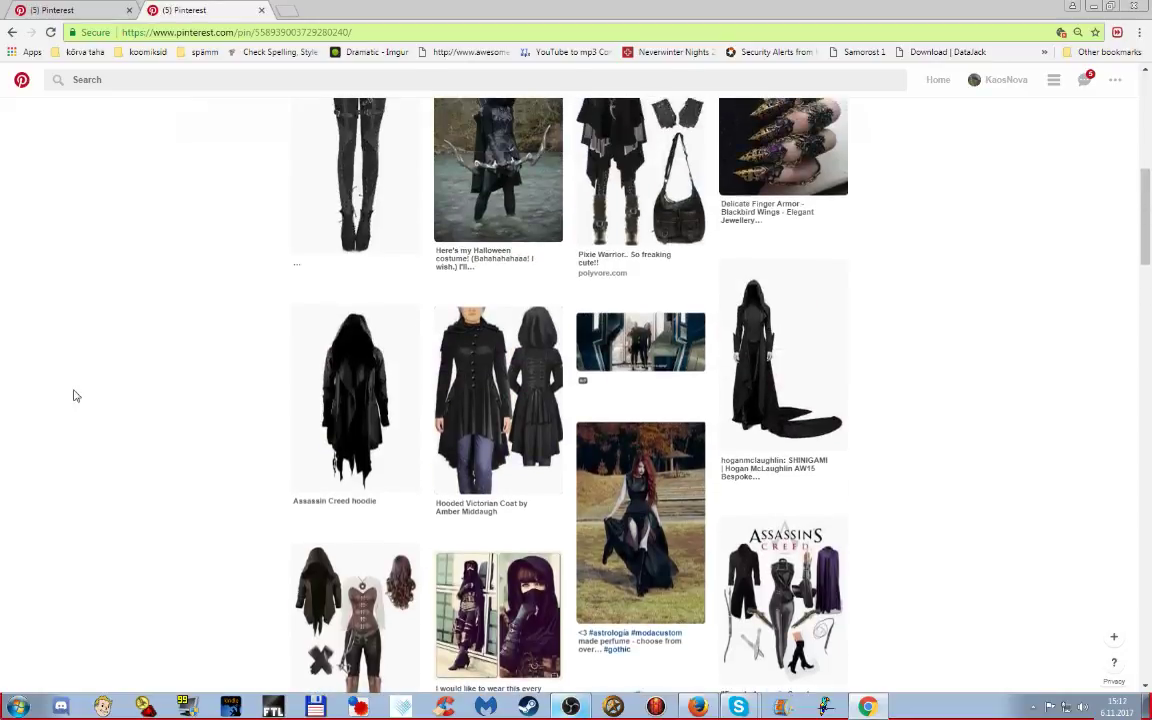
scroll(72, 395, "down", 1)
scroll(69, 401, "down", 2)
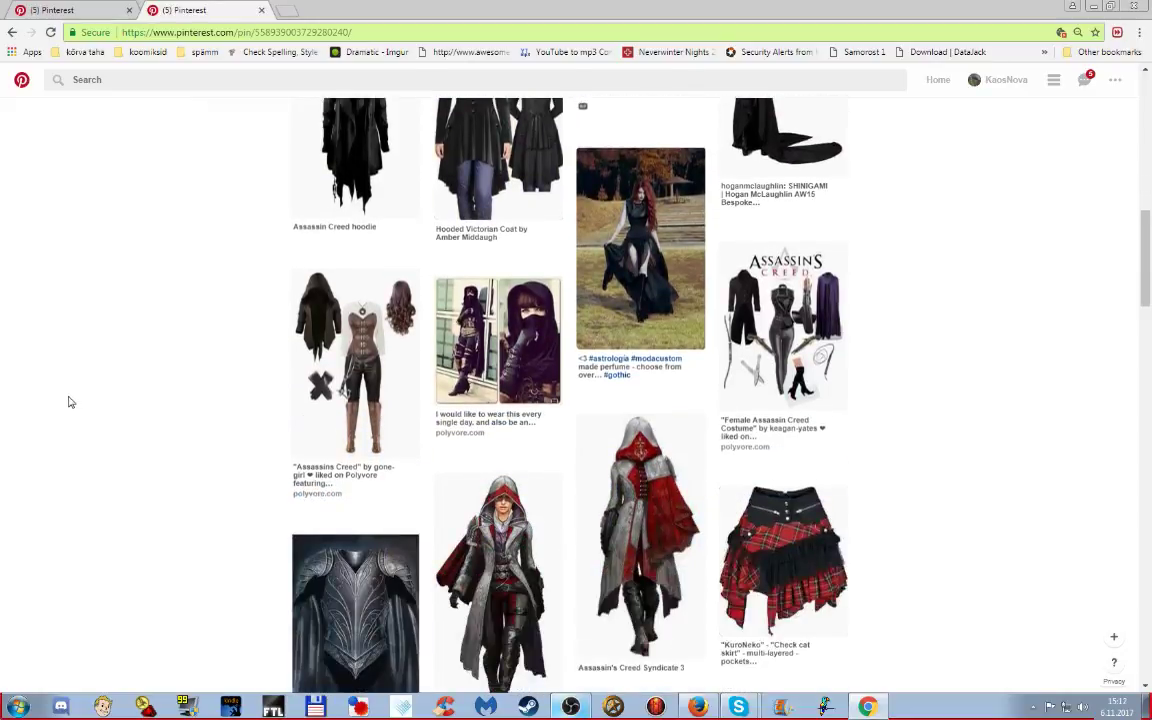
scroll(60, 412, "down", 2)
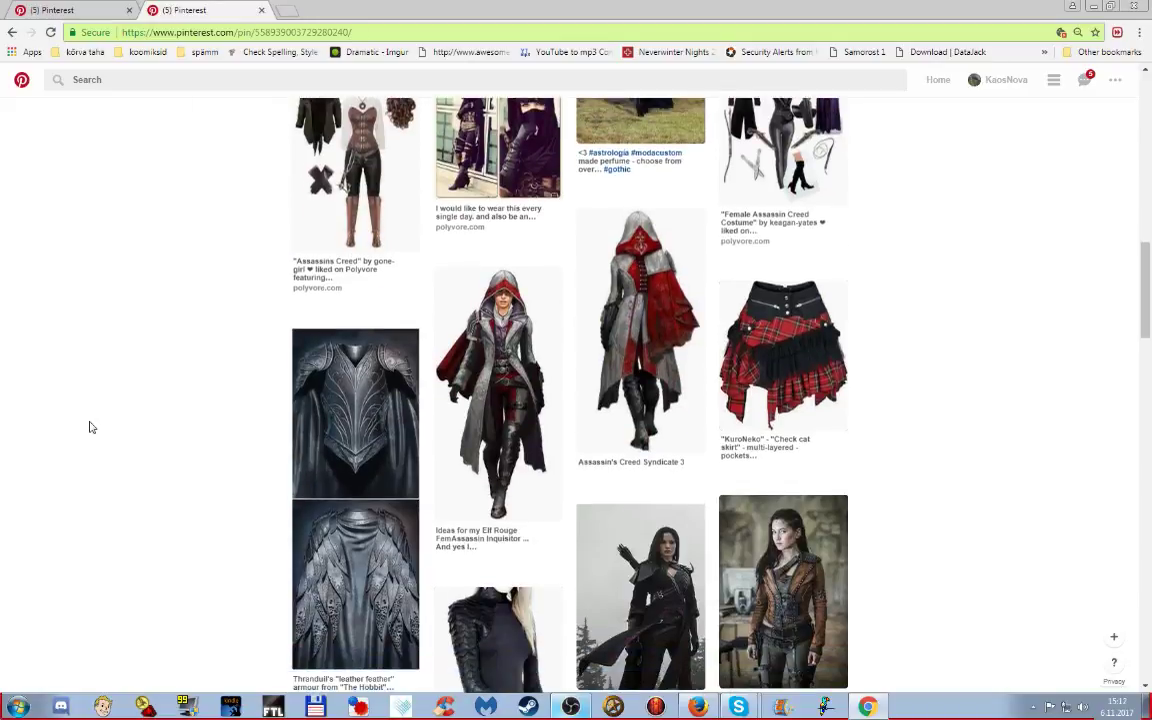
scroll(108, 395, "down", 1)
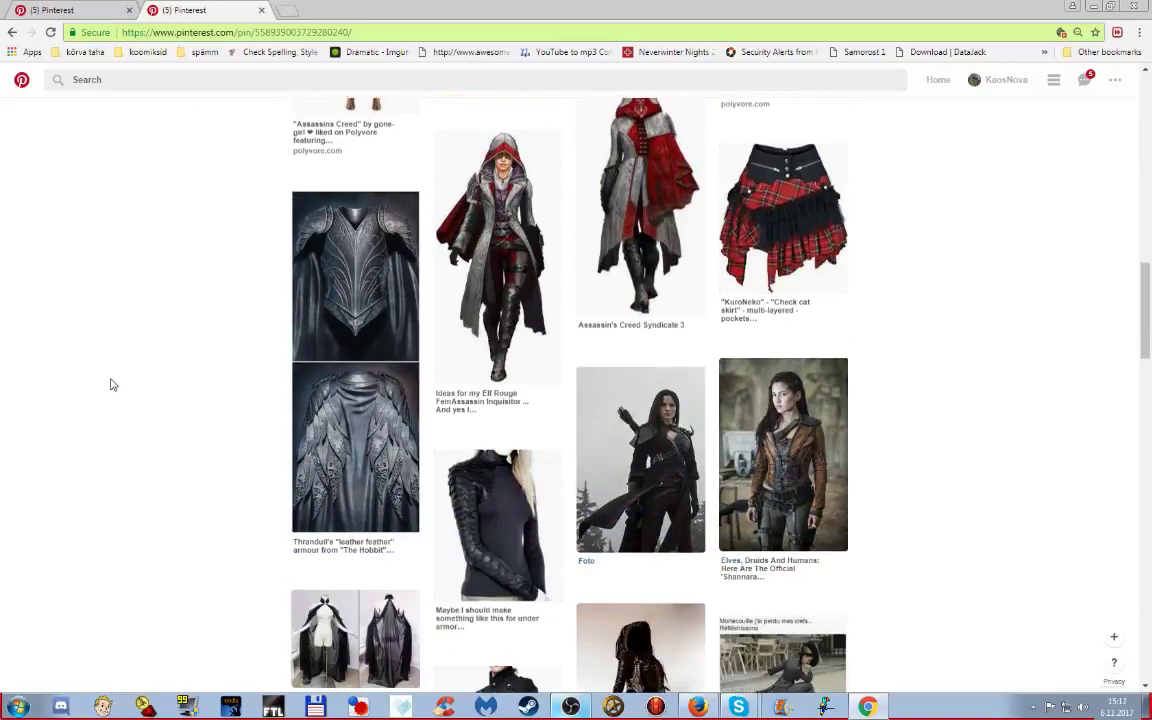
scroll(120, 375, "down", 2)
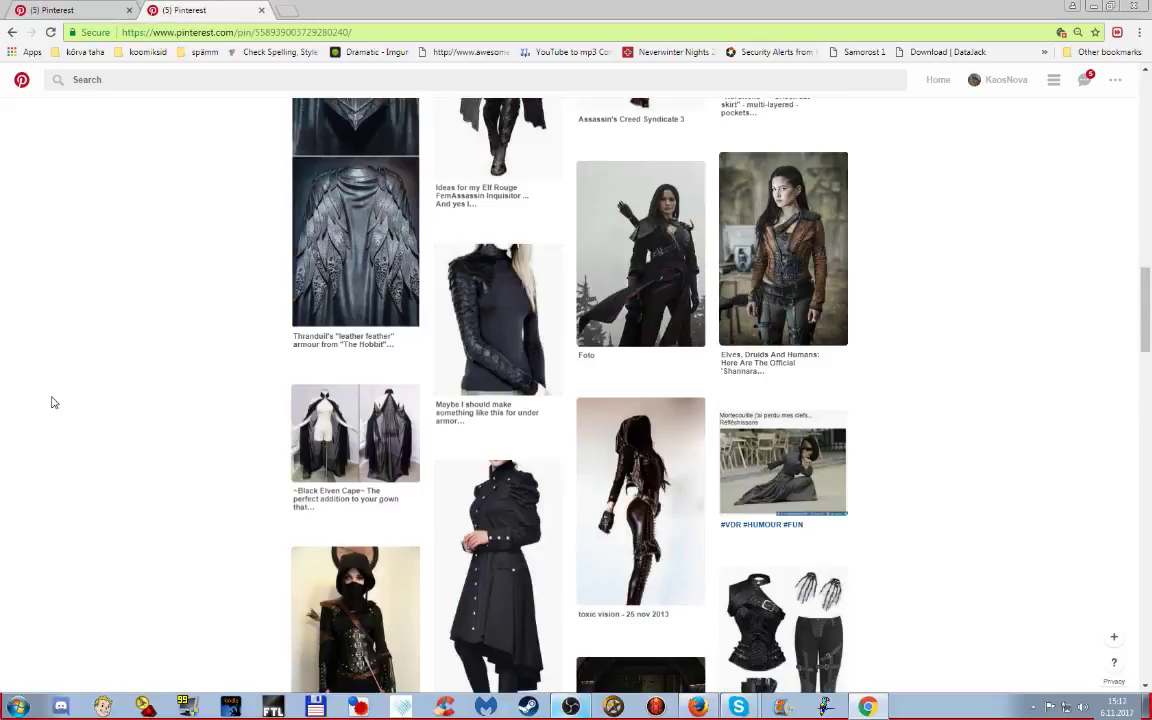
scroll(54, 402, "down", 1)
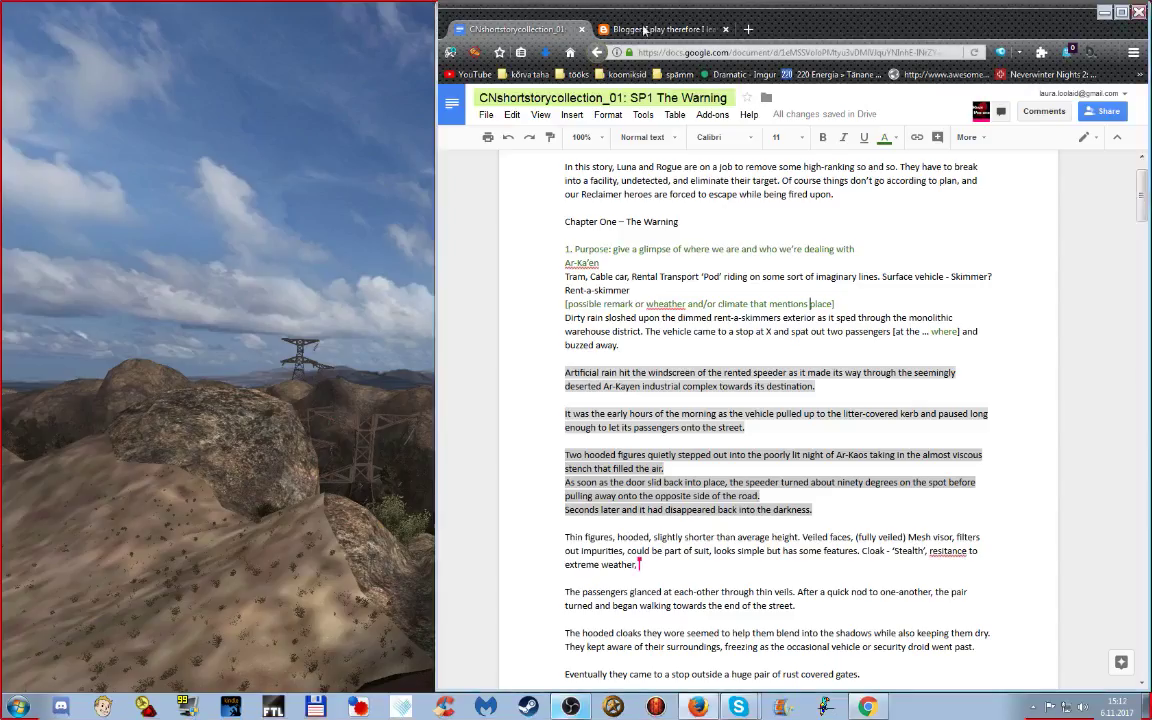
- Open Writership's Ep. 118 genre article from Blogger's Reading List, then return to Pinterest
left_click(660, 29)
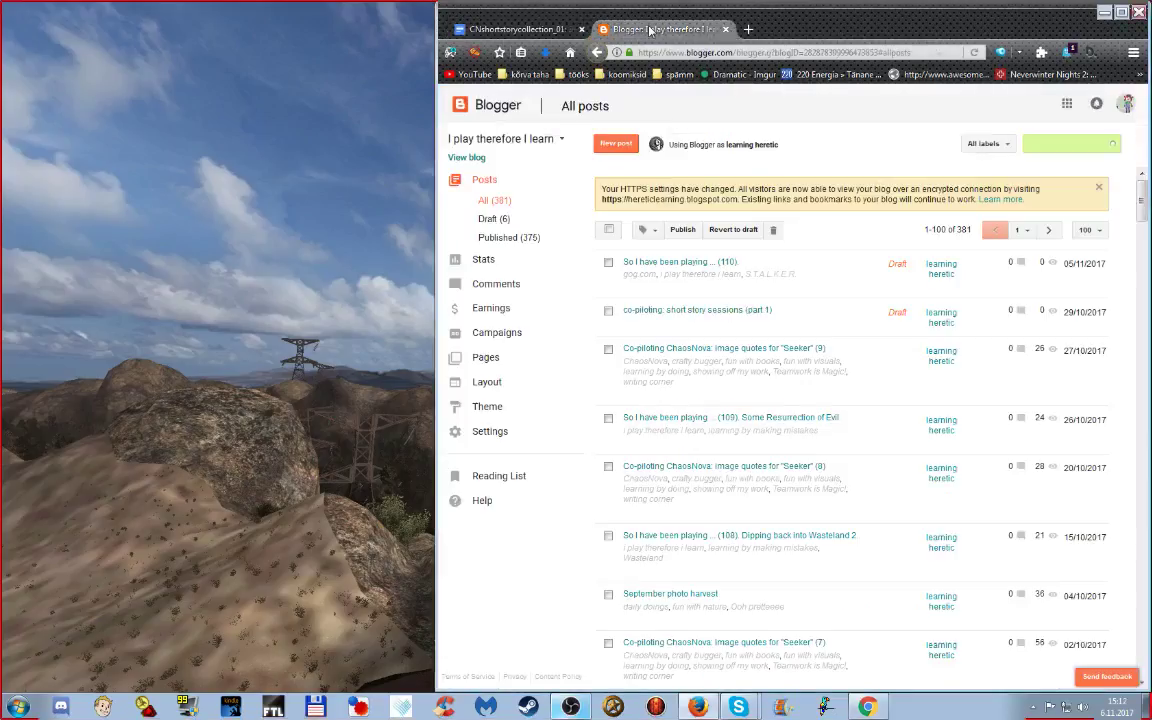
left_click(497, 476)
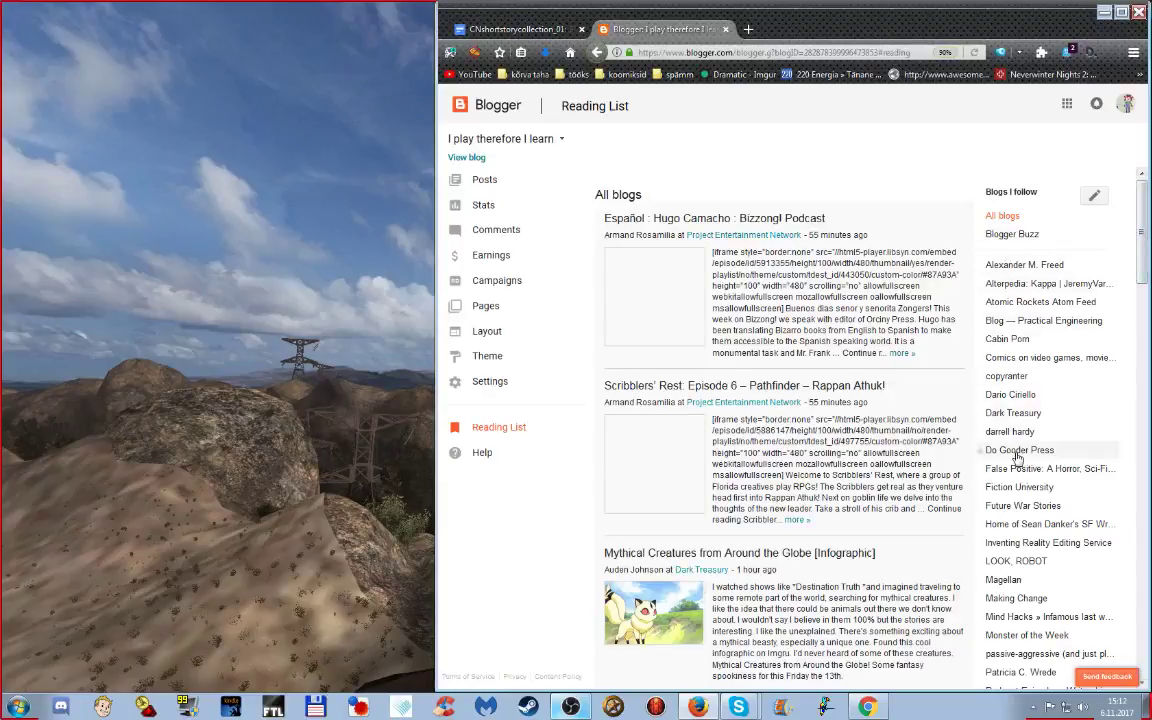
scroll(1020, 468, "down", 3)
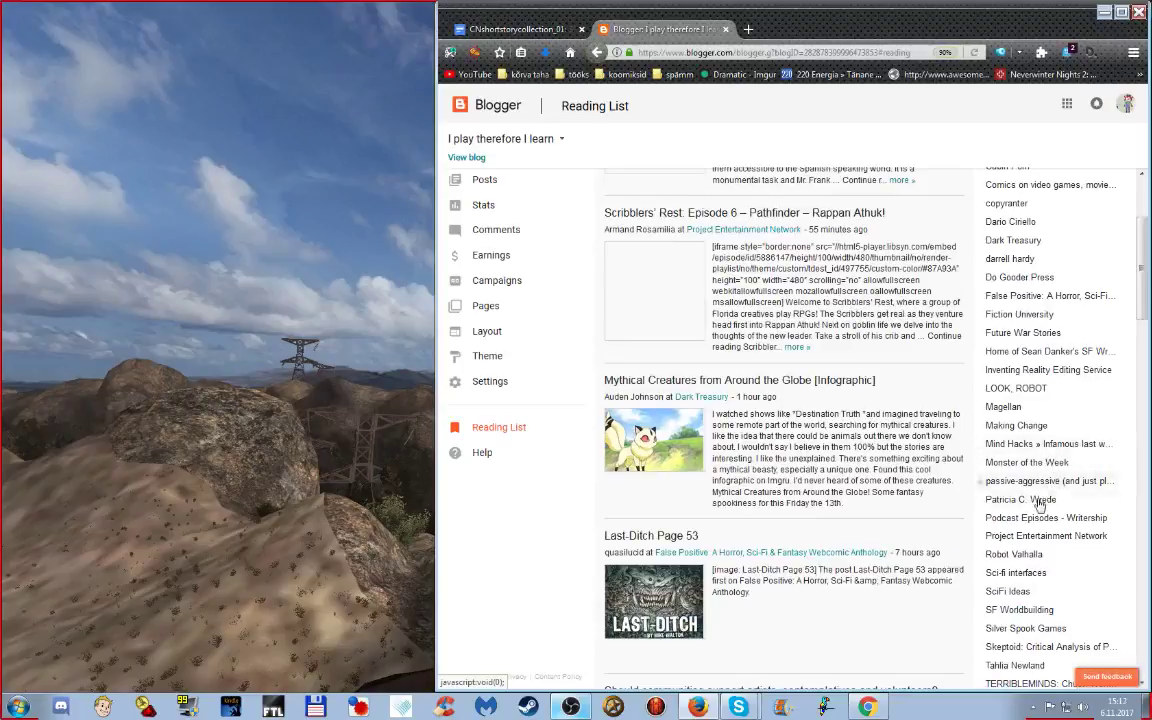
left_click(1040, 518)
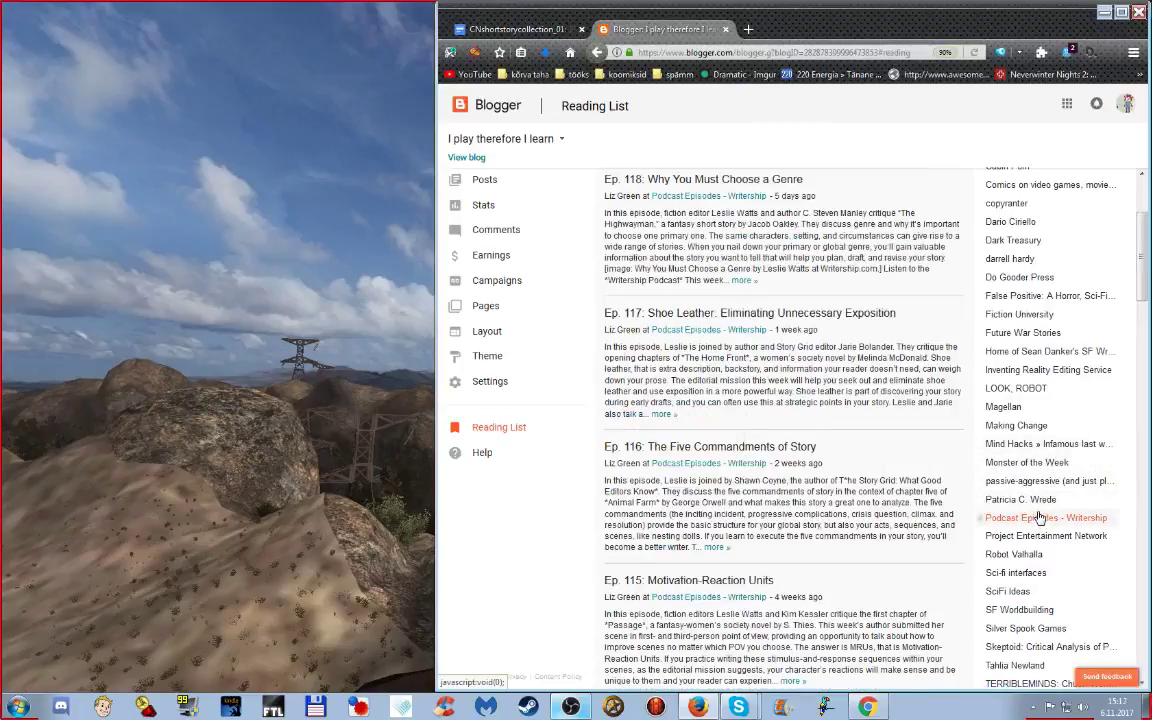
left_click(699, 182)
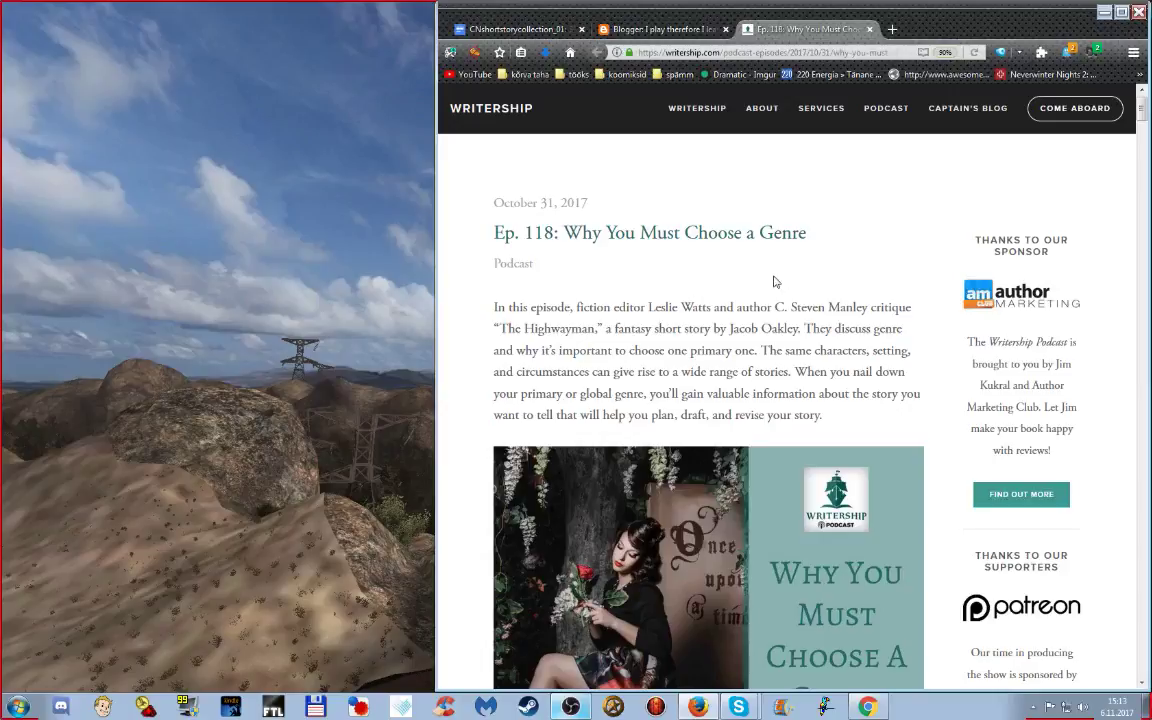
left_click(866, 707)
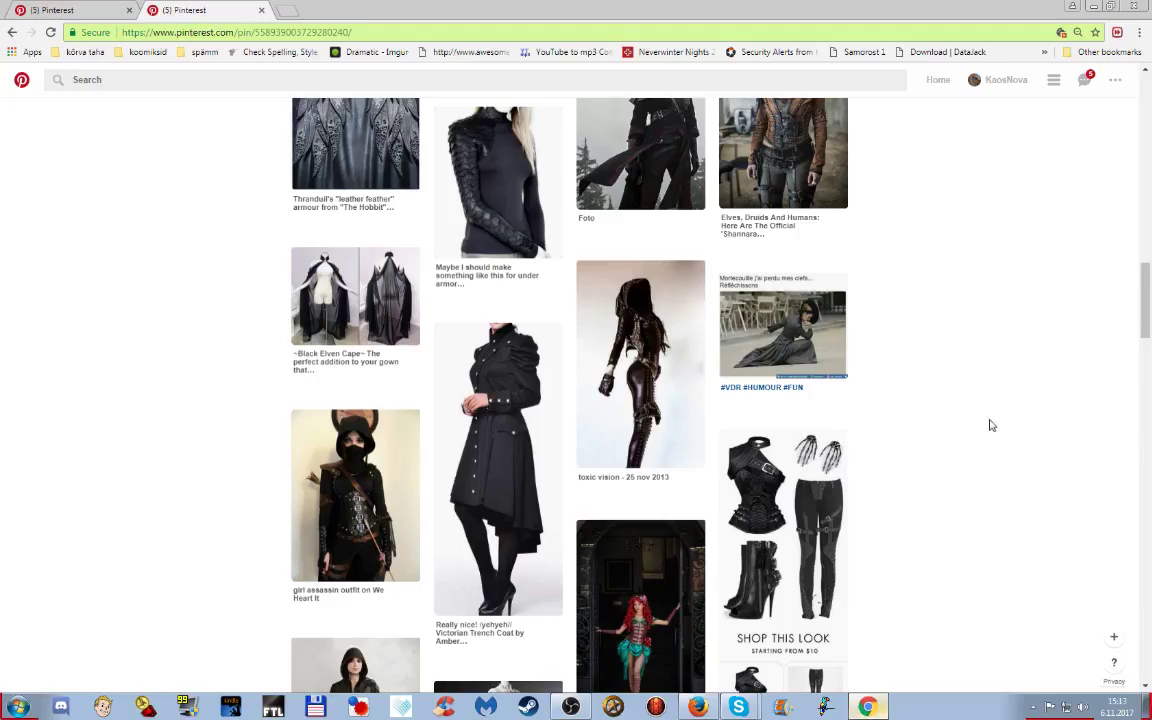
- Scroll down the related pins to find the side-by-side black hooded outfit pin
scroll(995, 412, "down", 1)
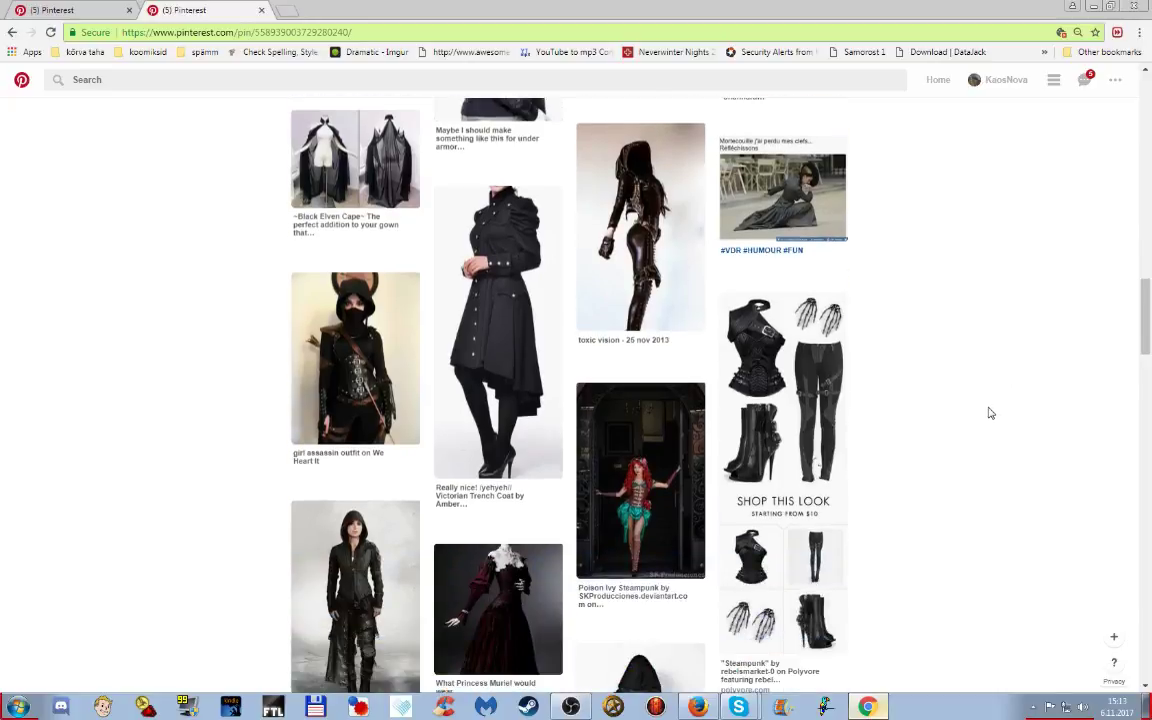
scroll(990, 413, "down", 2)
scroll(990, 414, "down", 1)
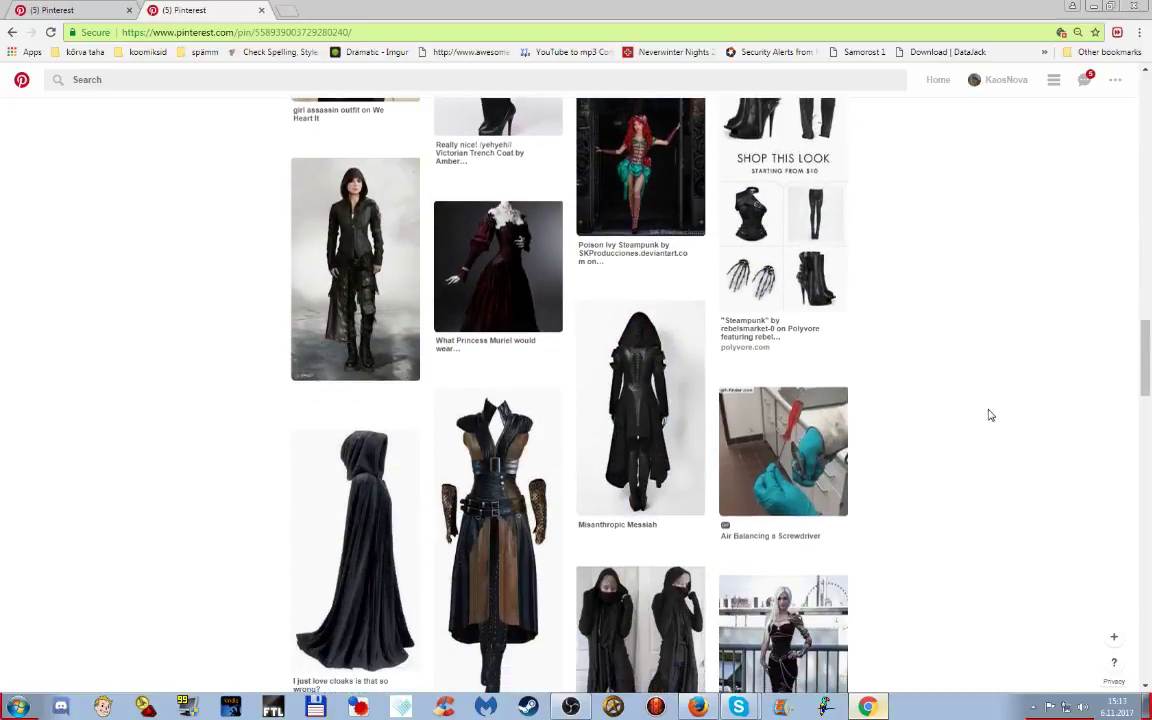
scroll(990, 414, "down", 1)
scroll(990, 416, "down", 1)
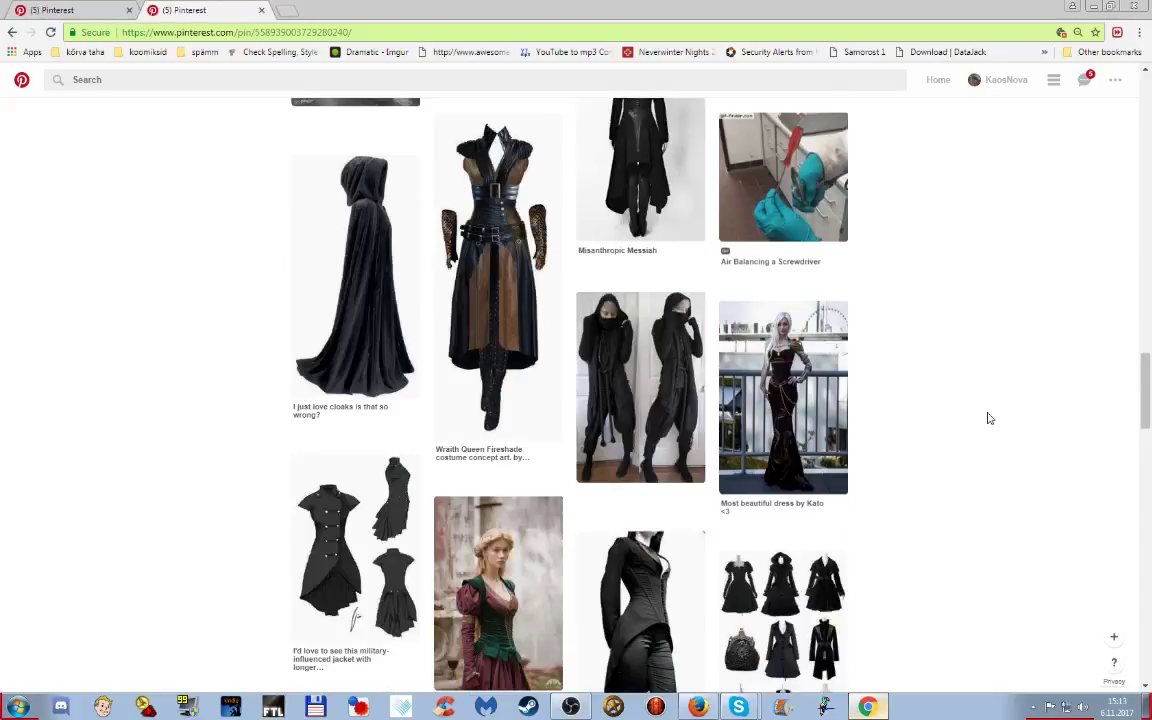
scroll(990, 440, "down", 1)
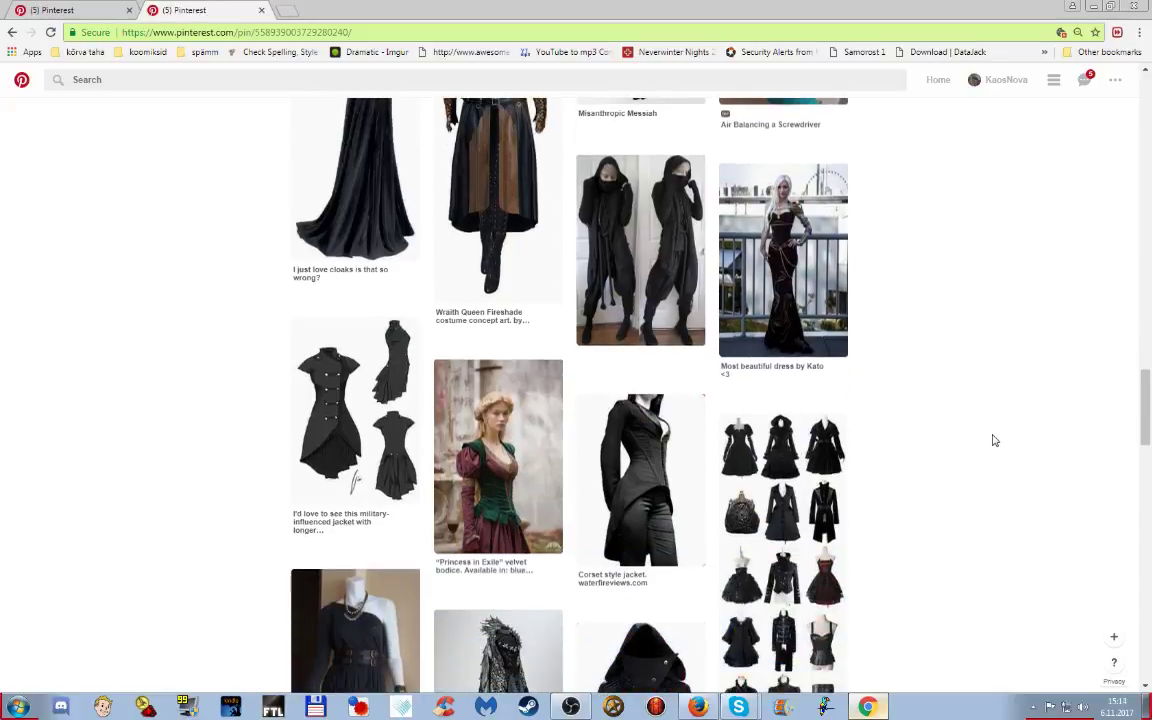
scroll(993, 440, "down", 2)
scroll(993, 440, "down", 2)
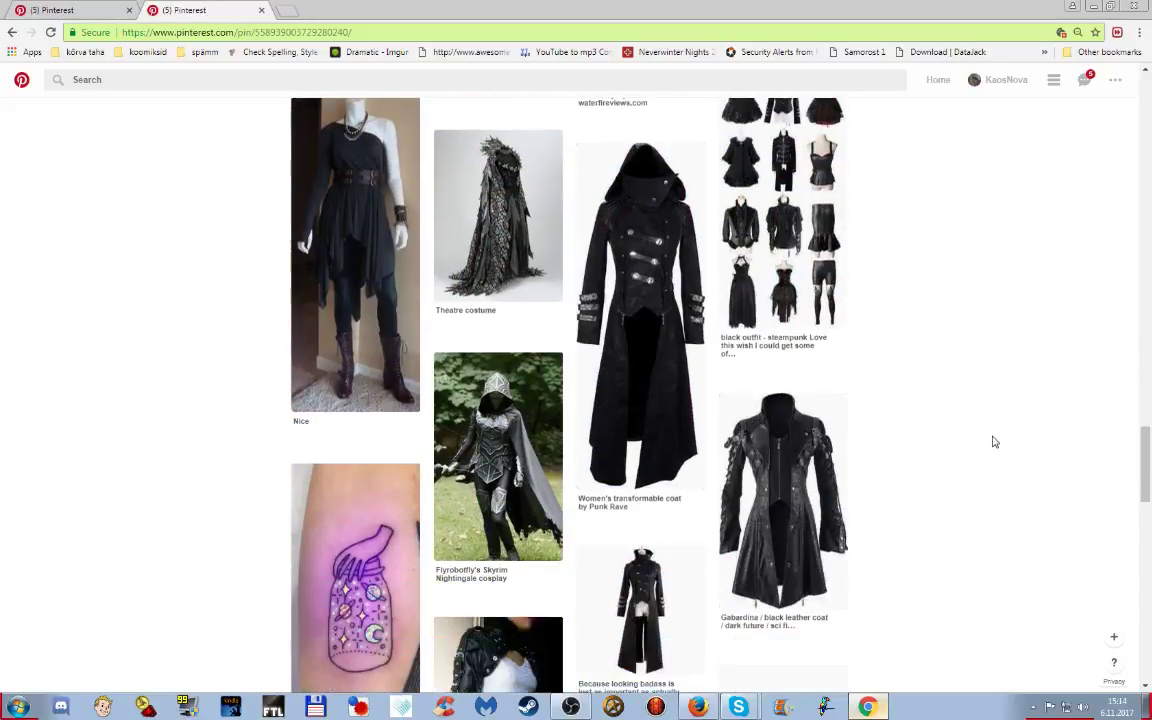
scroll(1006, 440, "down", 2)
scroll(1006, 440, "down", 2)
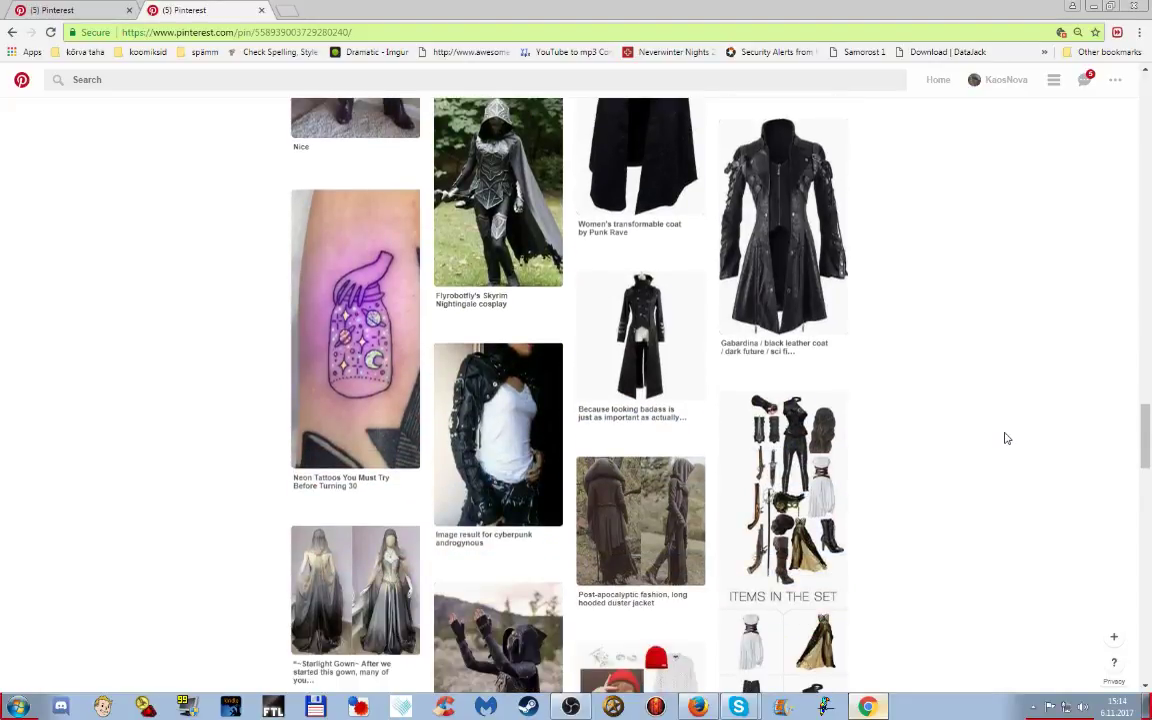
scroll(1006, 436, "up", 2)
scroll(1006, 433, "up", 6)
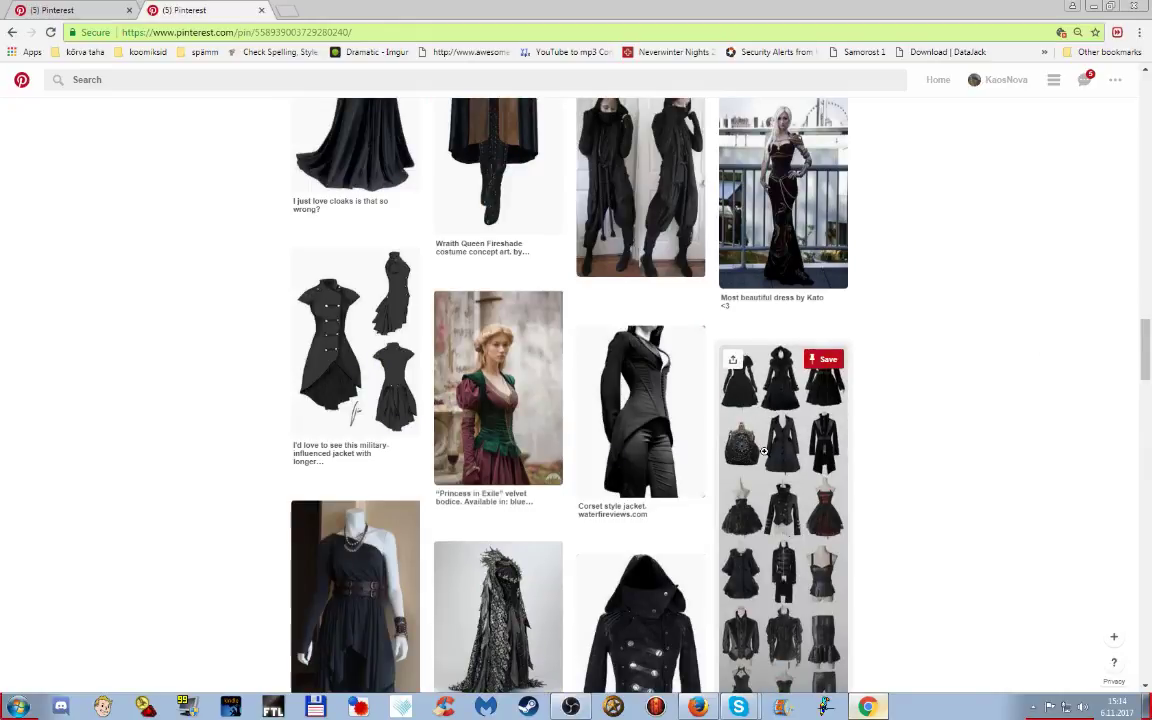
- Open the side-by-side hooded outfit pin, save it to the sci-fi worldbuilding board, and close its tab
left_click(648, 192)
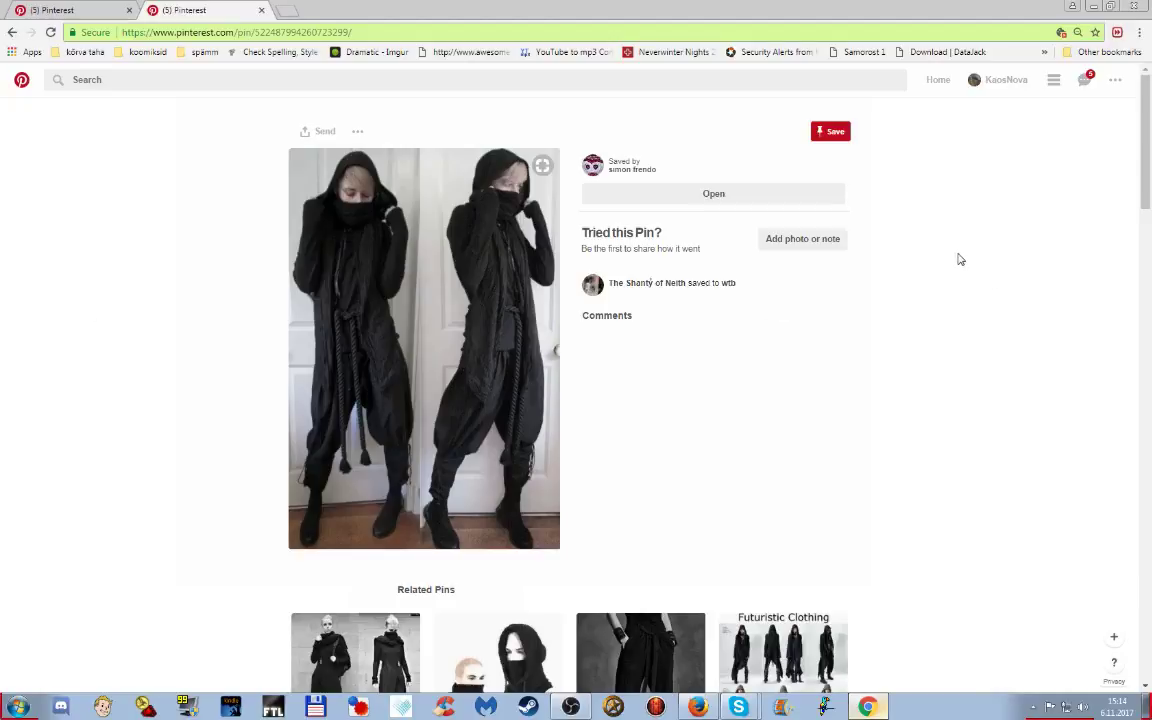
left_click(829, 131)
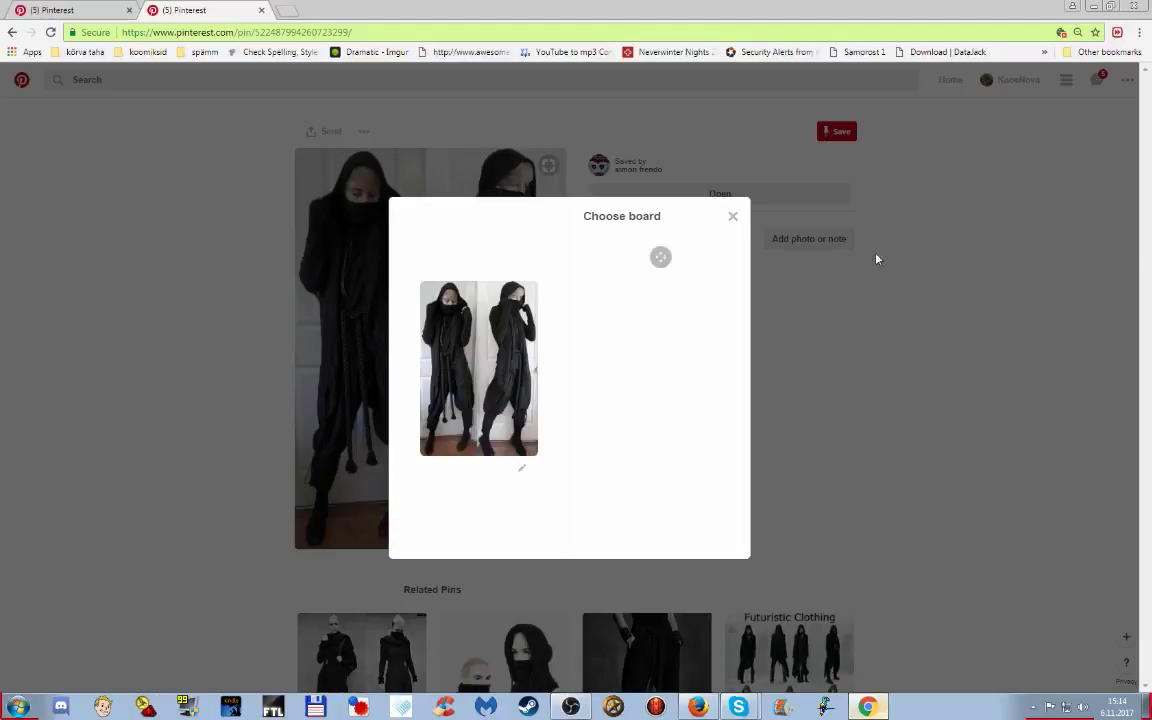
left_click(707, 270)
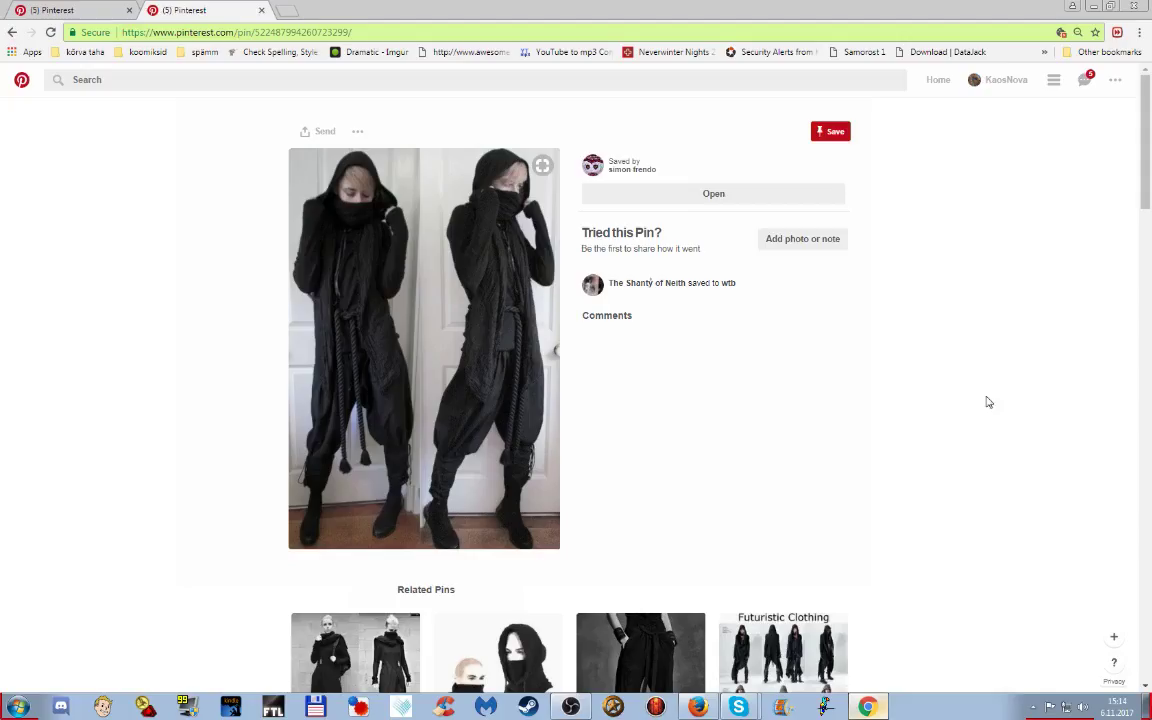
scroll(975, 410, "down", 2)
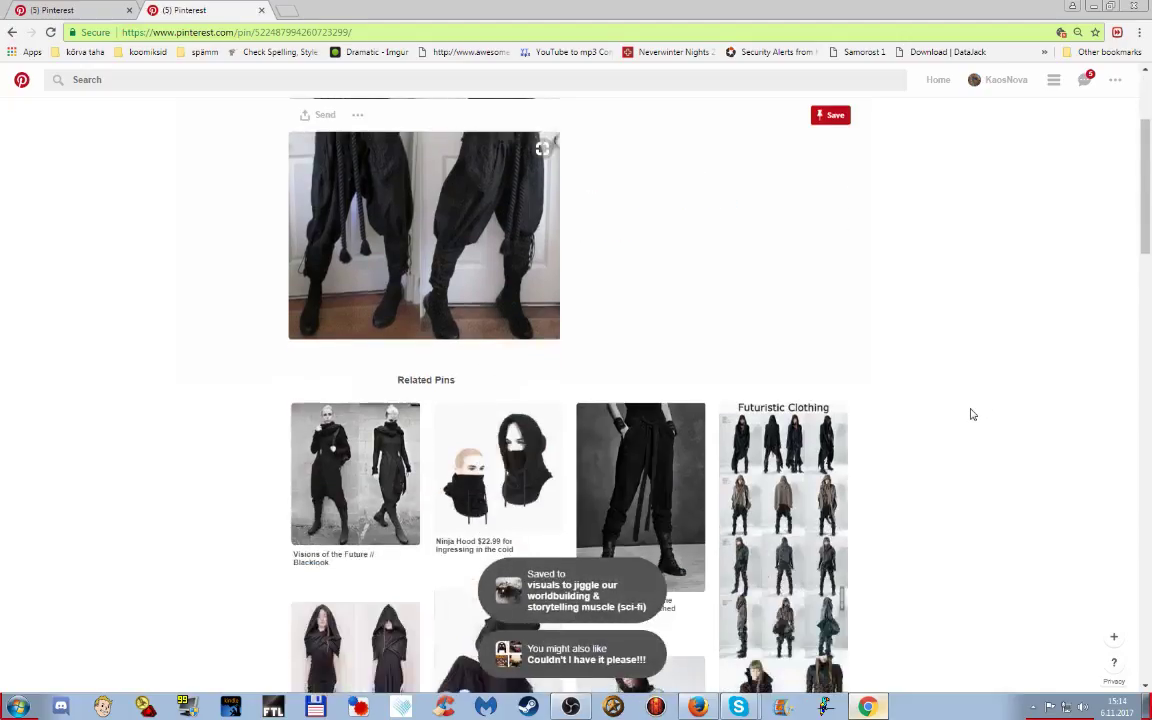
scroll(971, 414, "down", 2)
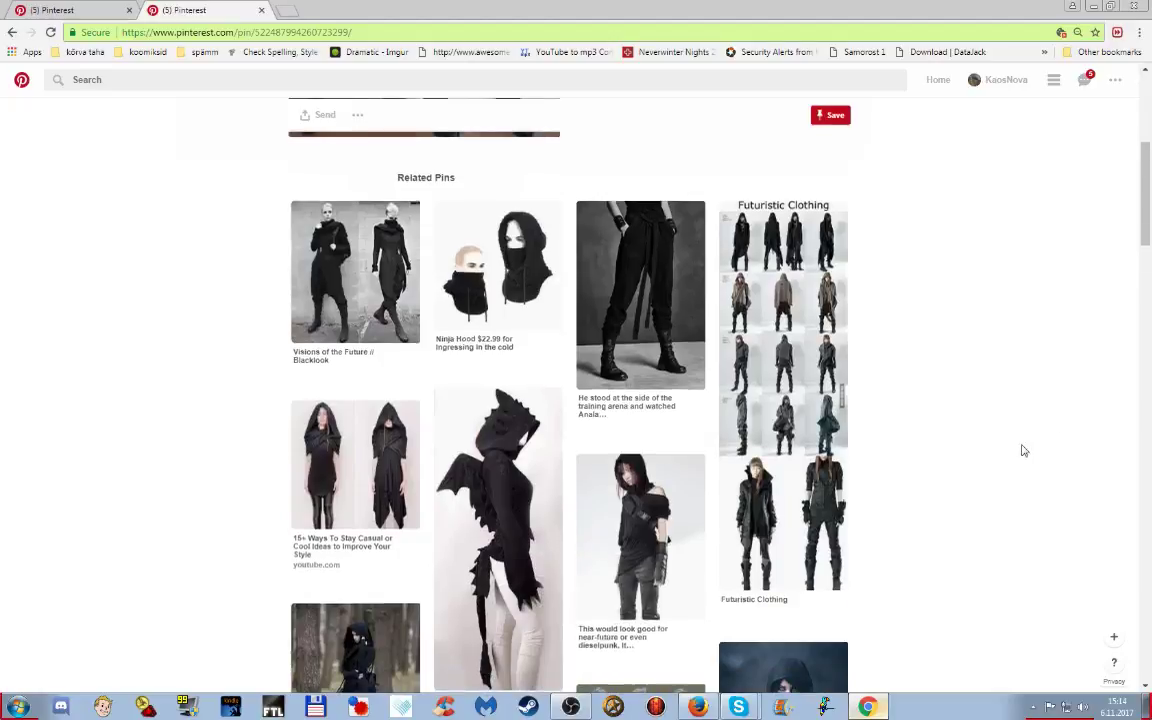
scroll(1025, 455, "down", 5)
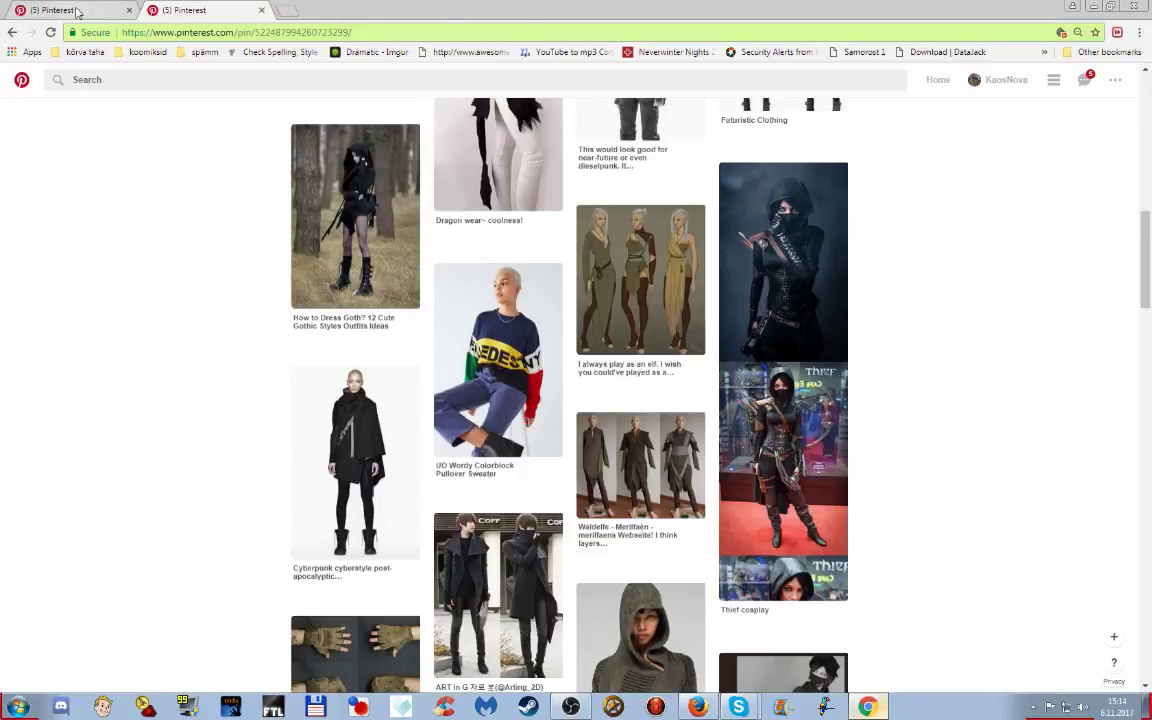
key("ctrl+w")
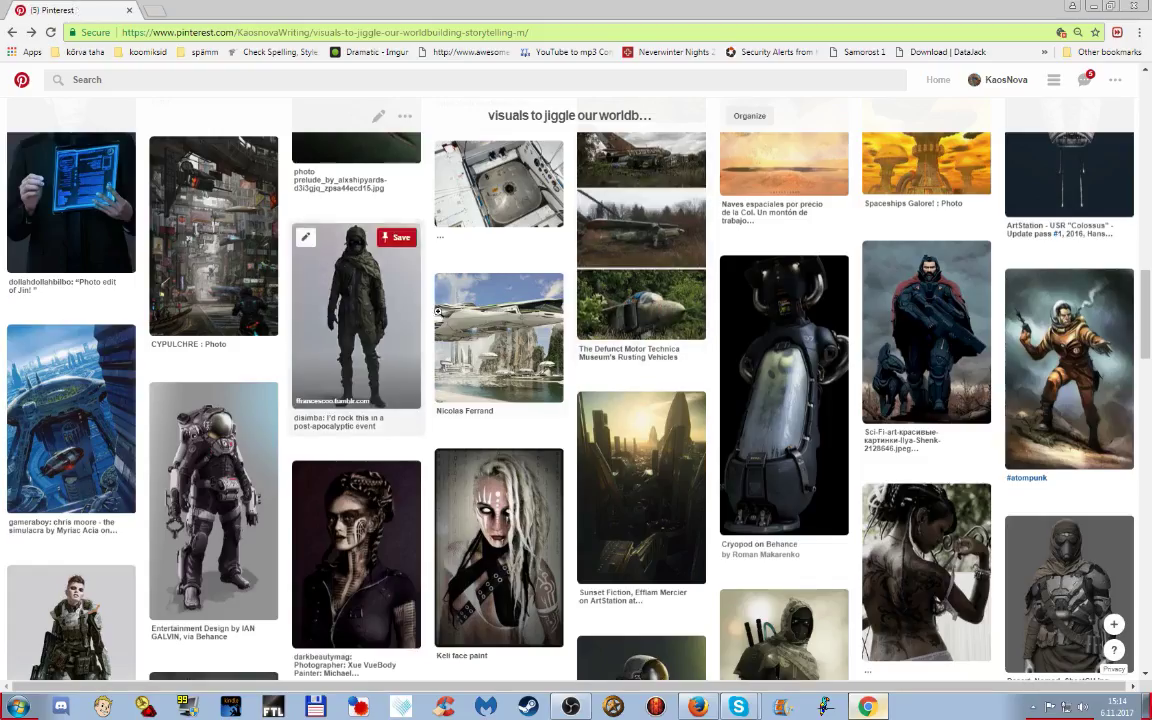
- Scroll to the top of the sci-fi board and open 'The Operative' ship's assassin pin
scroll(657, 322, "up", 7)
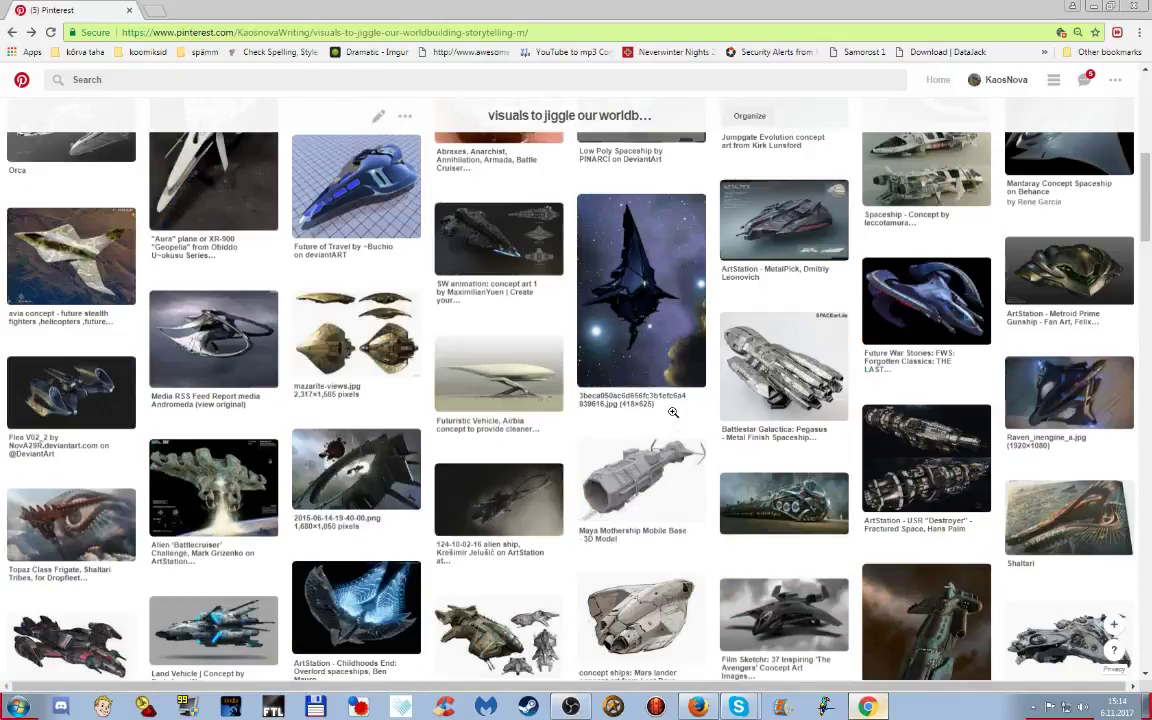
scroll(673, 412, "up", 6)
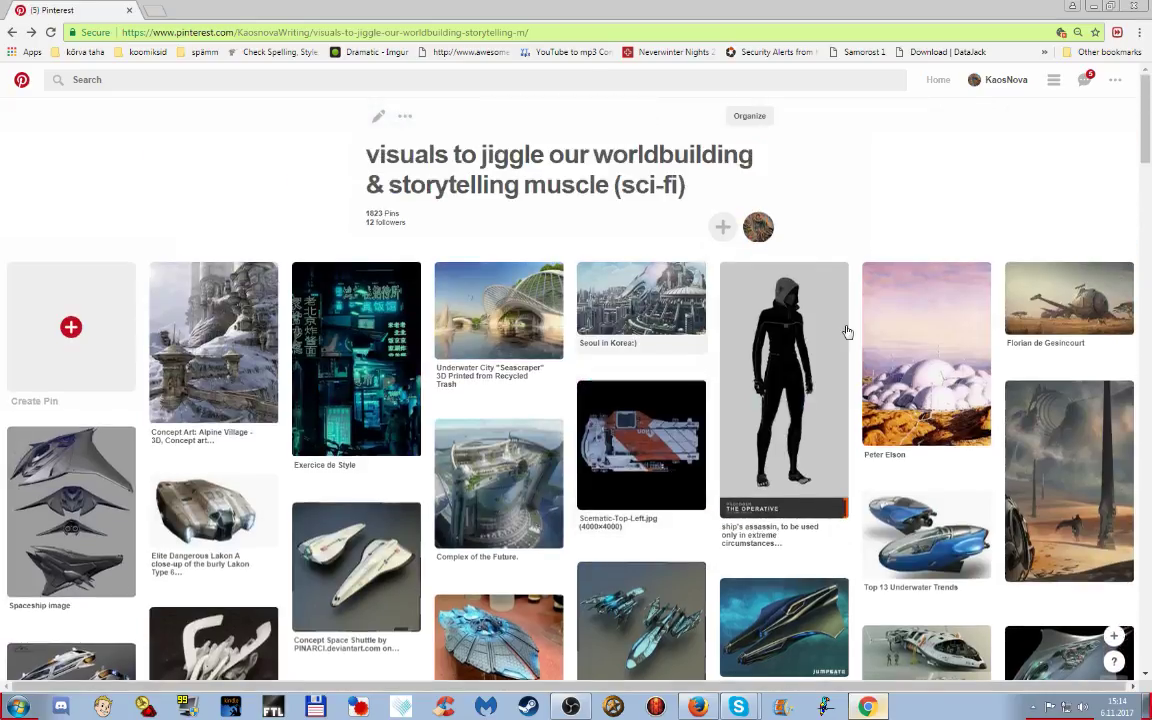
mouse_move(817, 371)
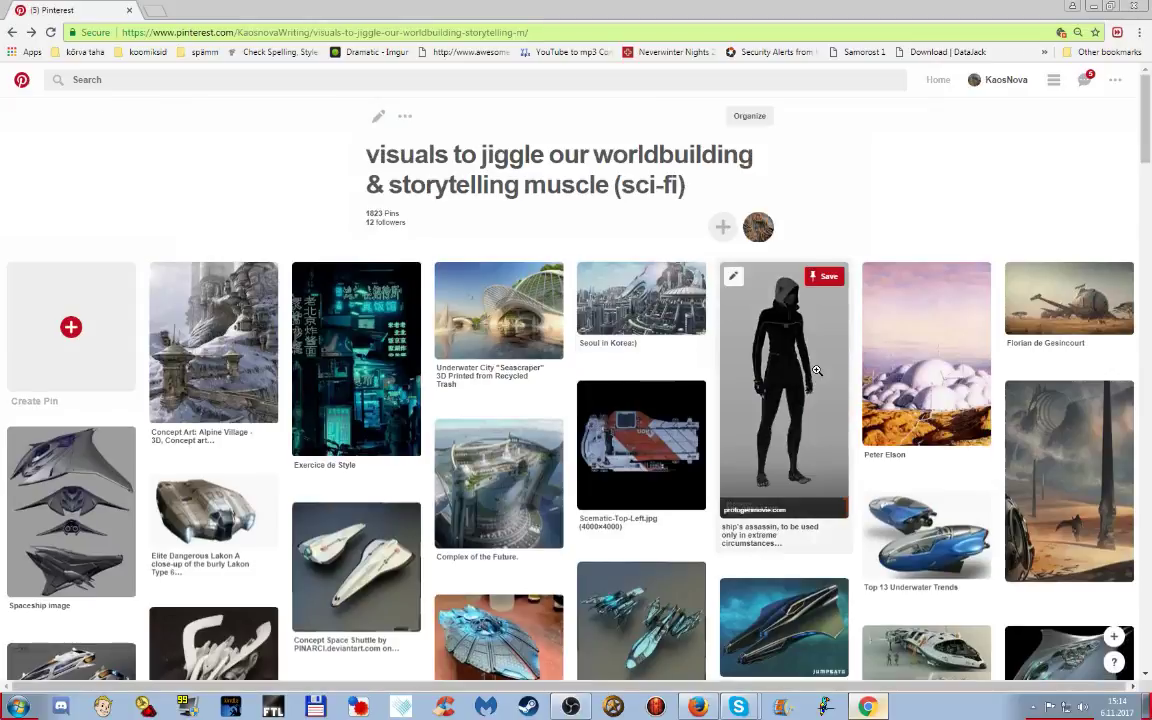
left_click(817, 362)
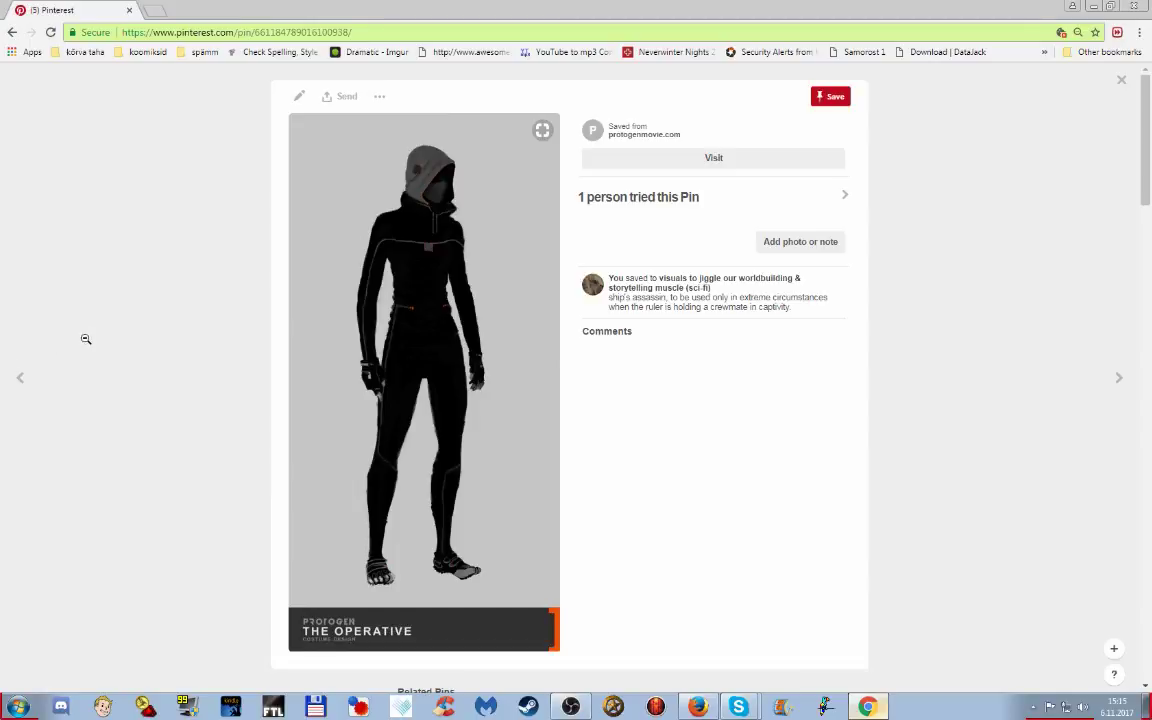
- Close the Operative pin close-up and get back to the sci-fi worldbuilding board
left_click(86, 339)
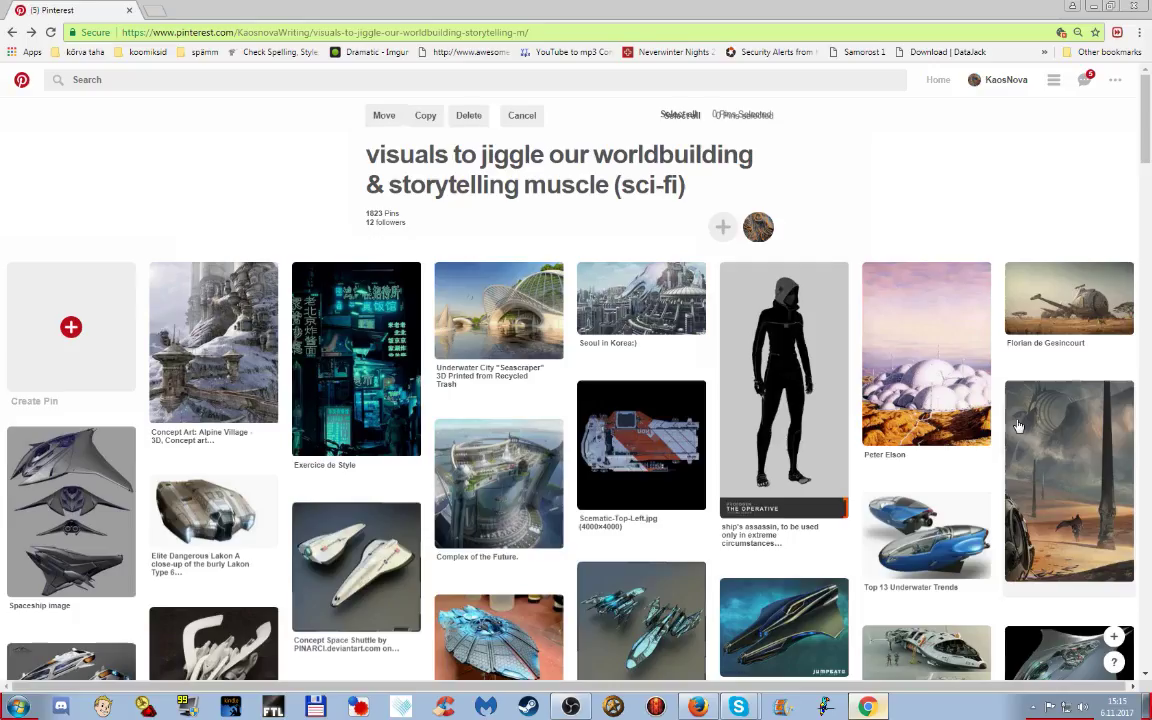
left_click(915, 380)
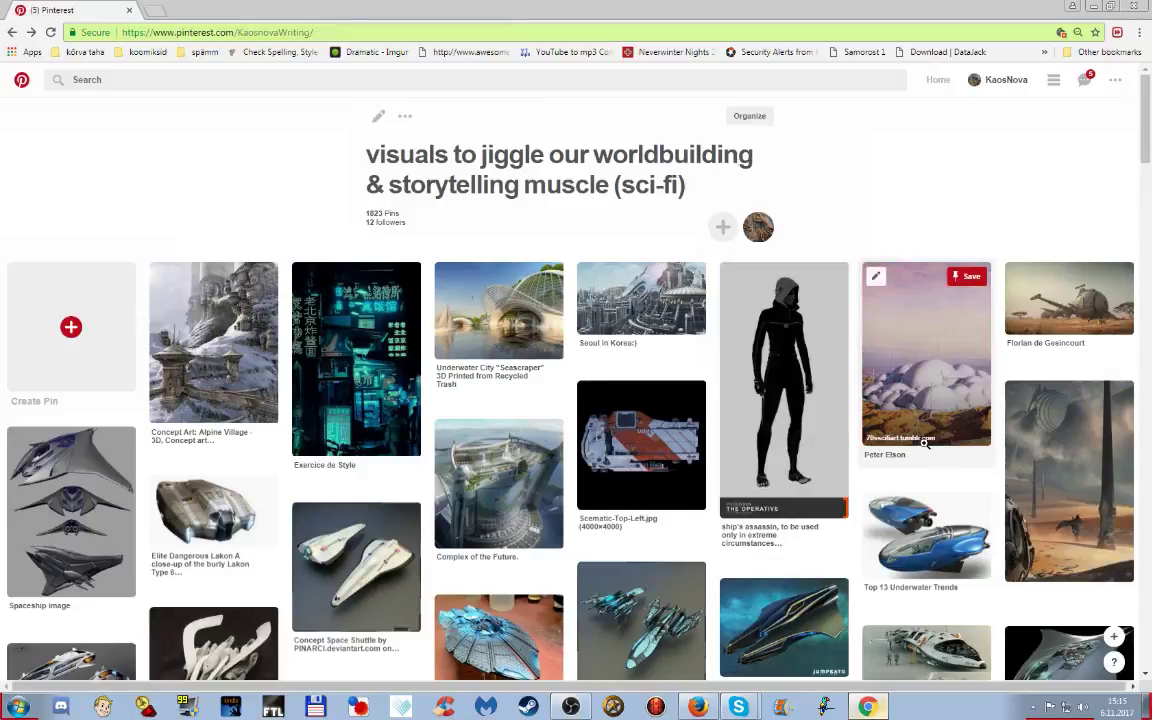
key("alt+Right")
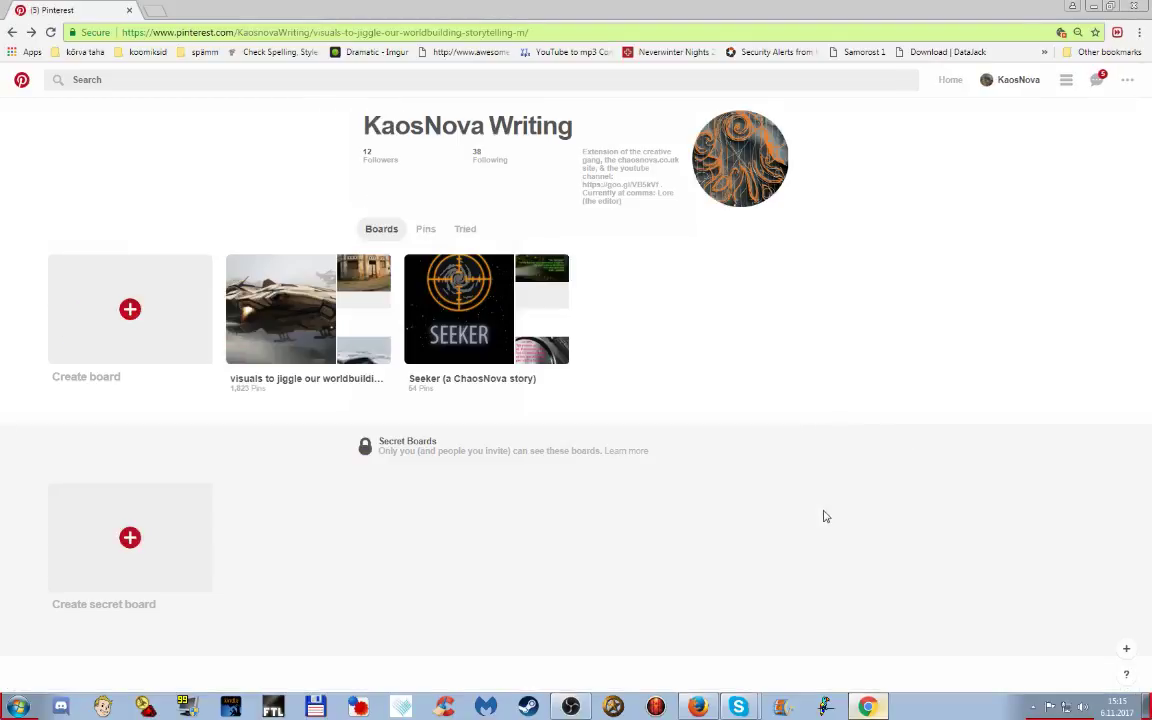
- Scroll down the board and bring up the link menu for the tattooed-back woman pin
scroll(870, 460, "down", 5)
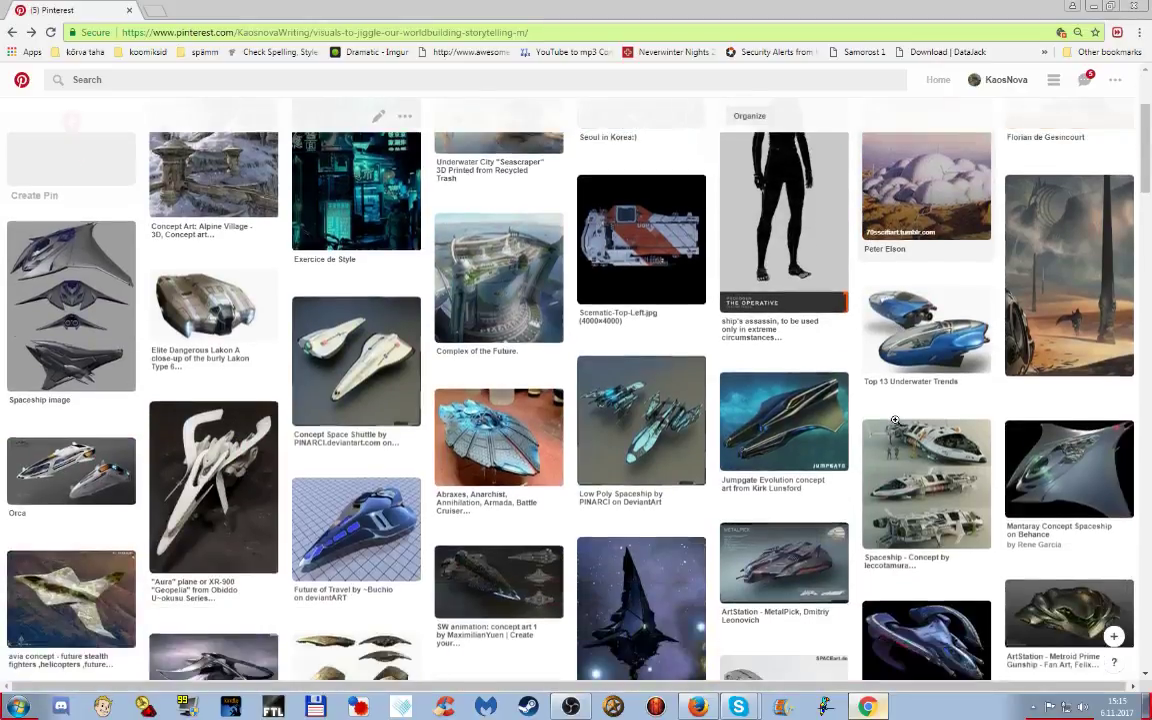
scroll(897, 428, "down", 2)
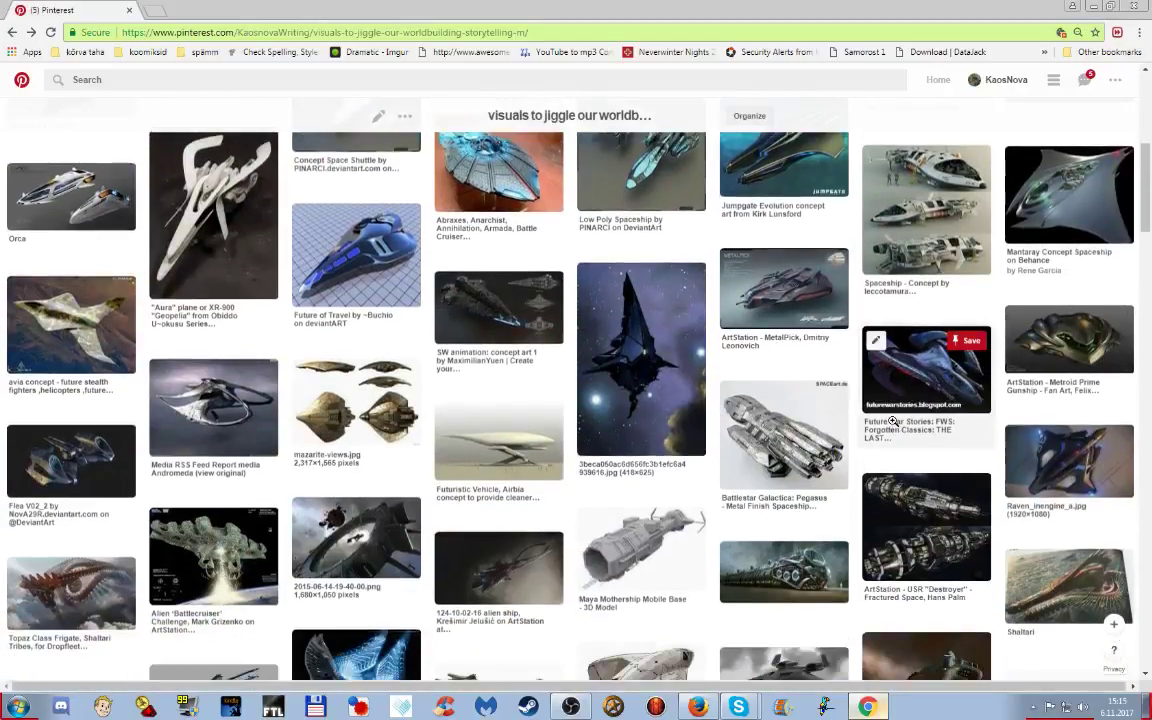
scroll(893, 421, "down", 2)
scroll(860, 430, "down", 1)
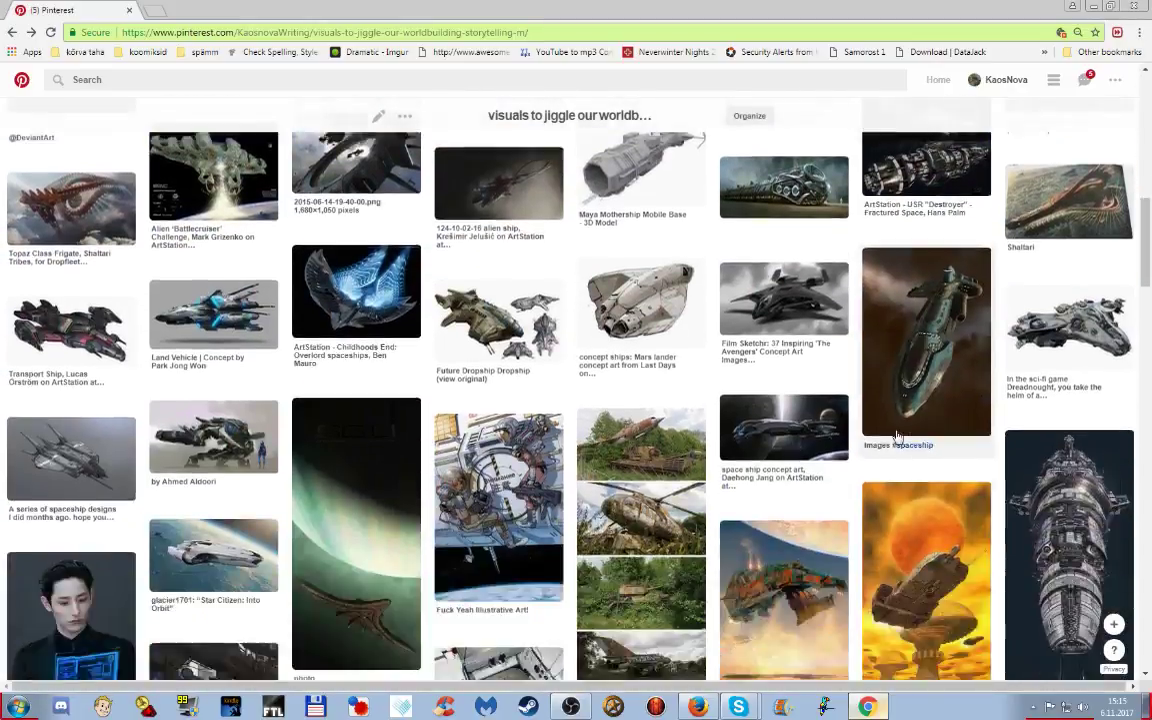
scroll(770, 420, "down", 1)
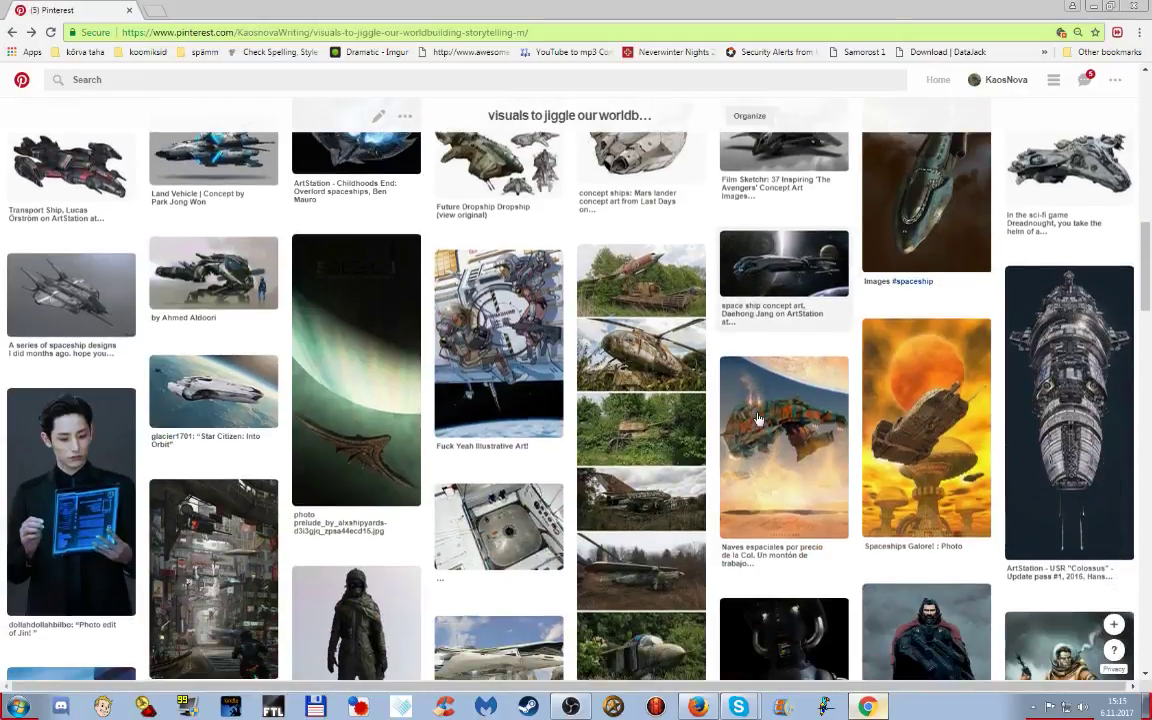
scroll(757, 418, "down", 1)
scroll(757, 418, "down", 3)
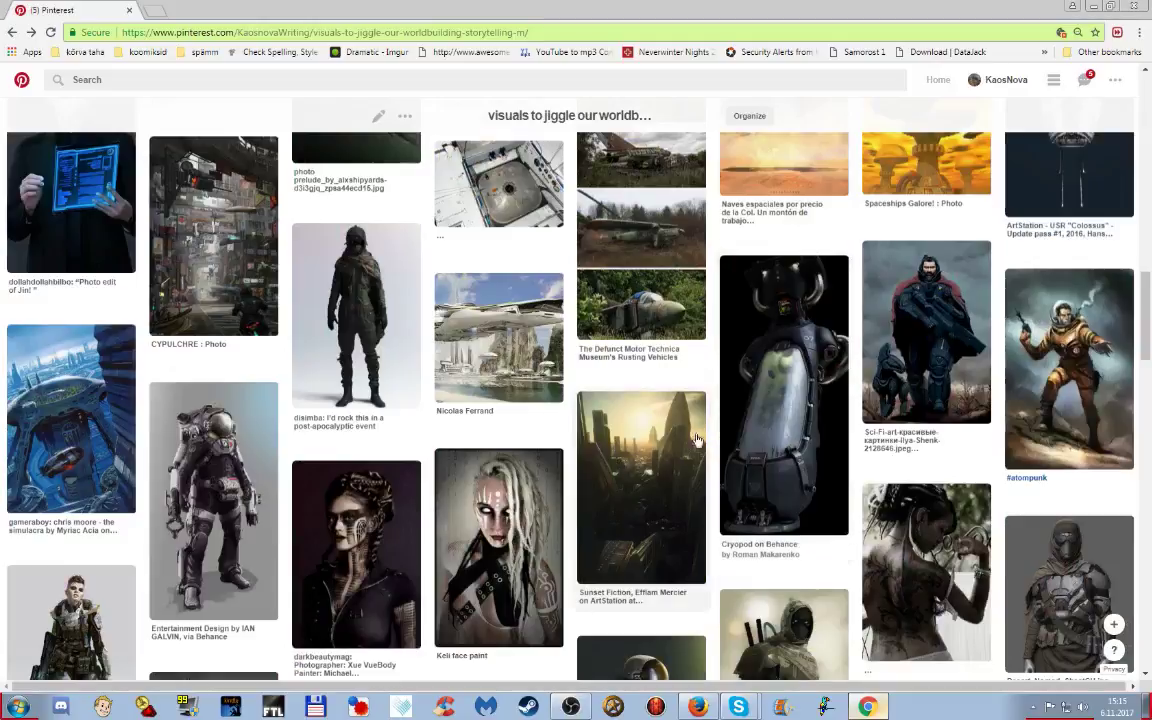
scroll(770, 380, "down", 1)
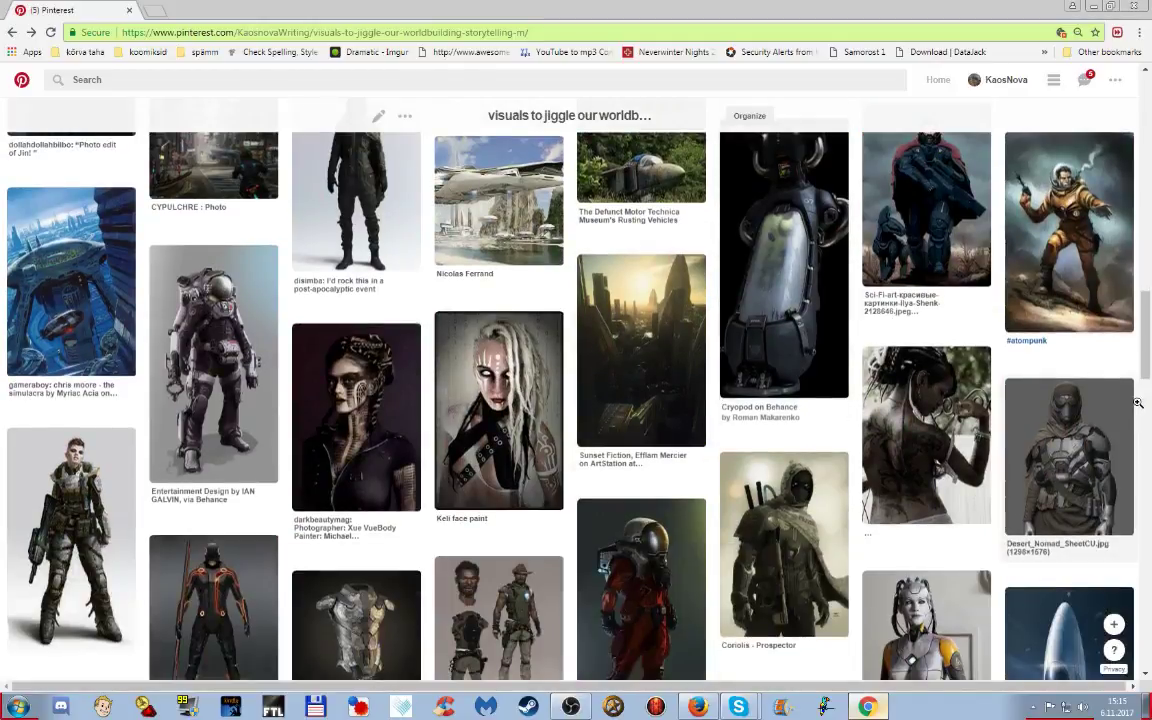
scroll(928, 365, "down", 1)
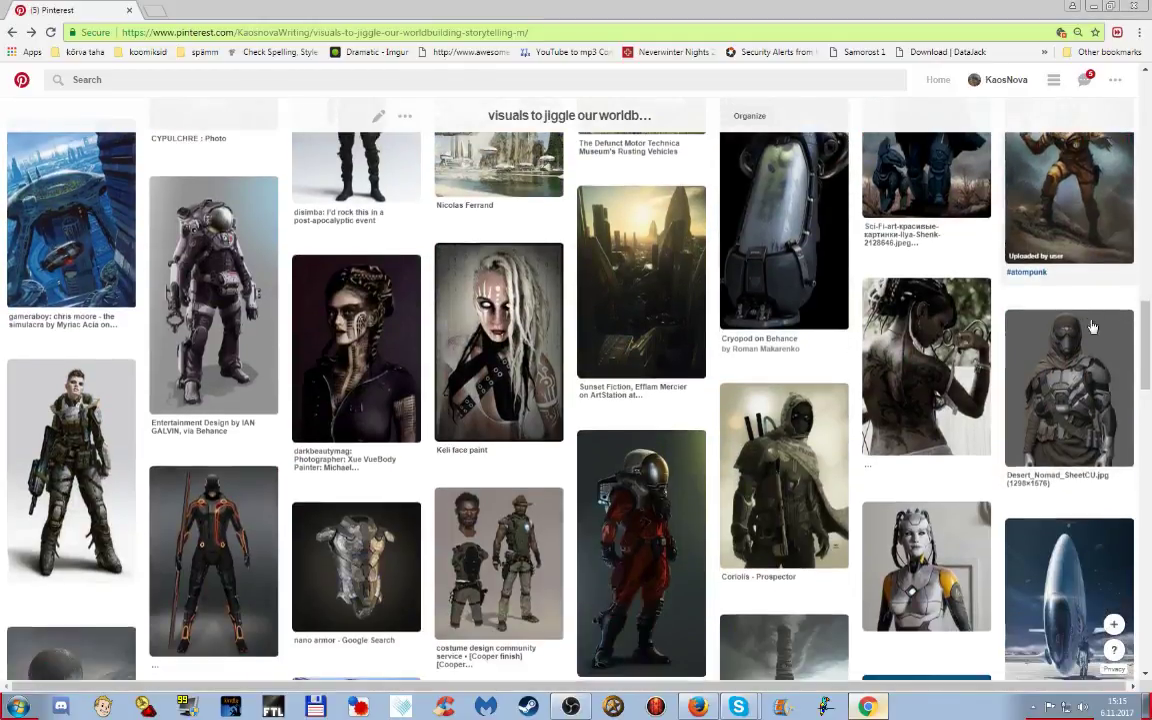
mouse_move(924, 356)
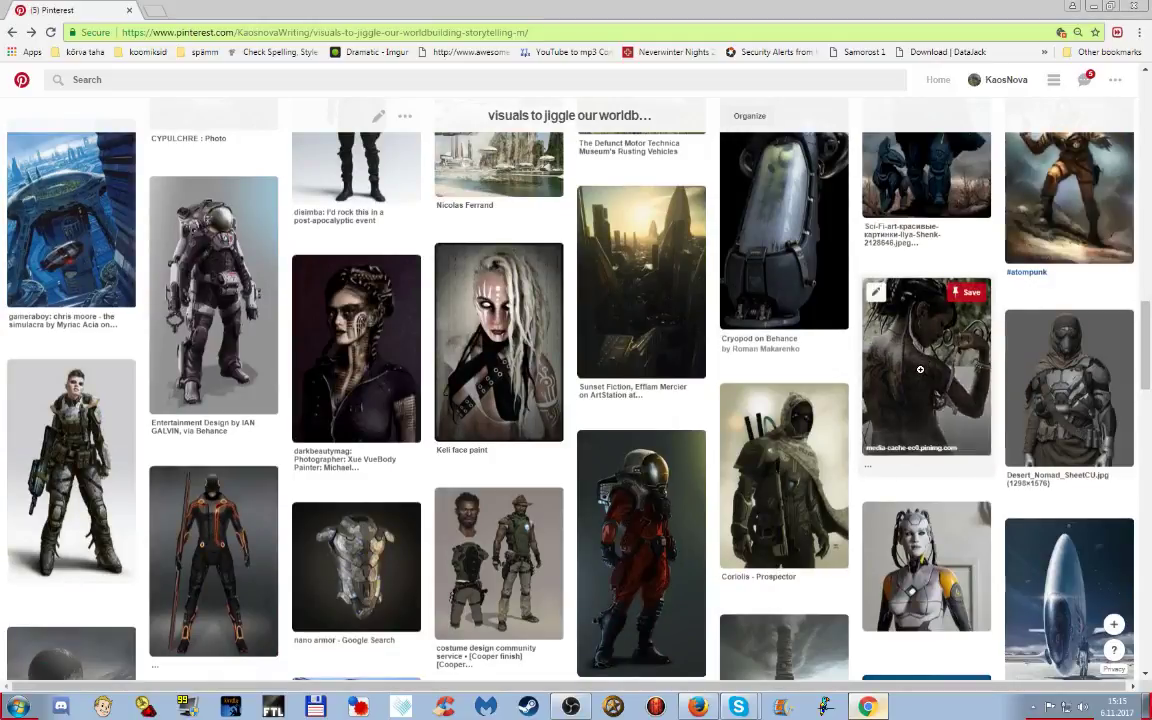
right_click(920, 369)
- Open the tattooed-back woman pin in a new tab and browse its related gothic portrait pins
left_click(955, 380)
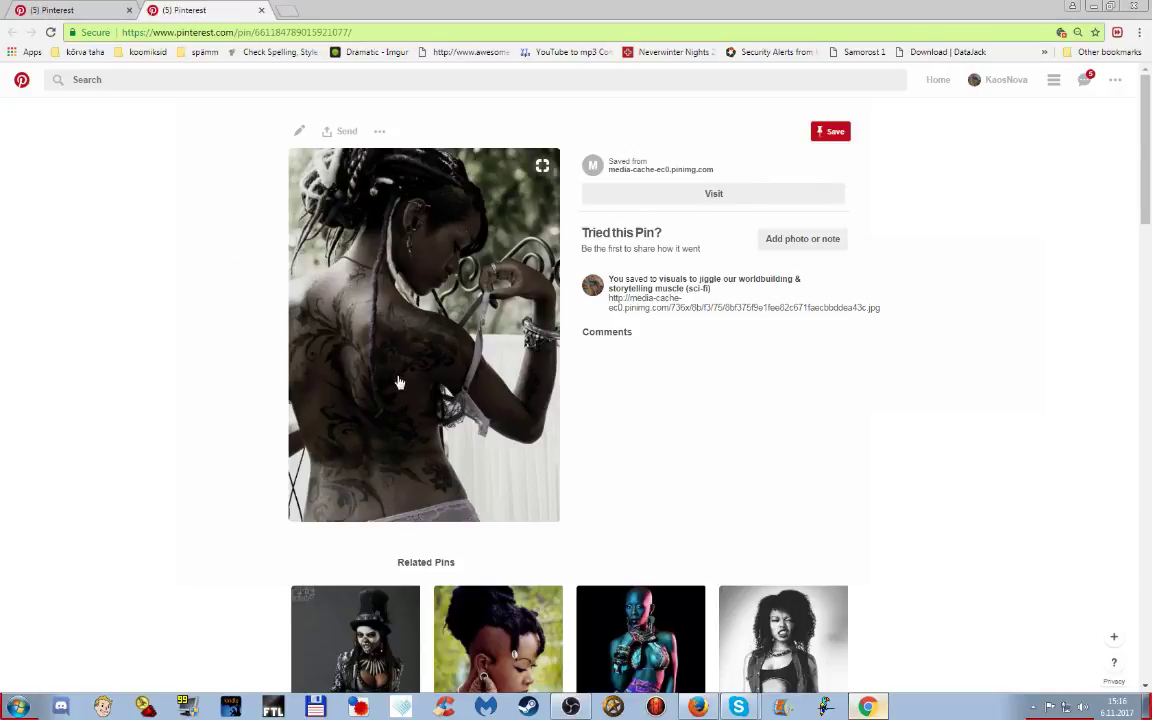
scroll(170, 347, "down", 2)
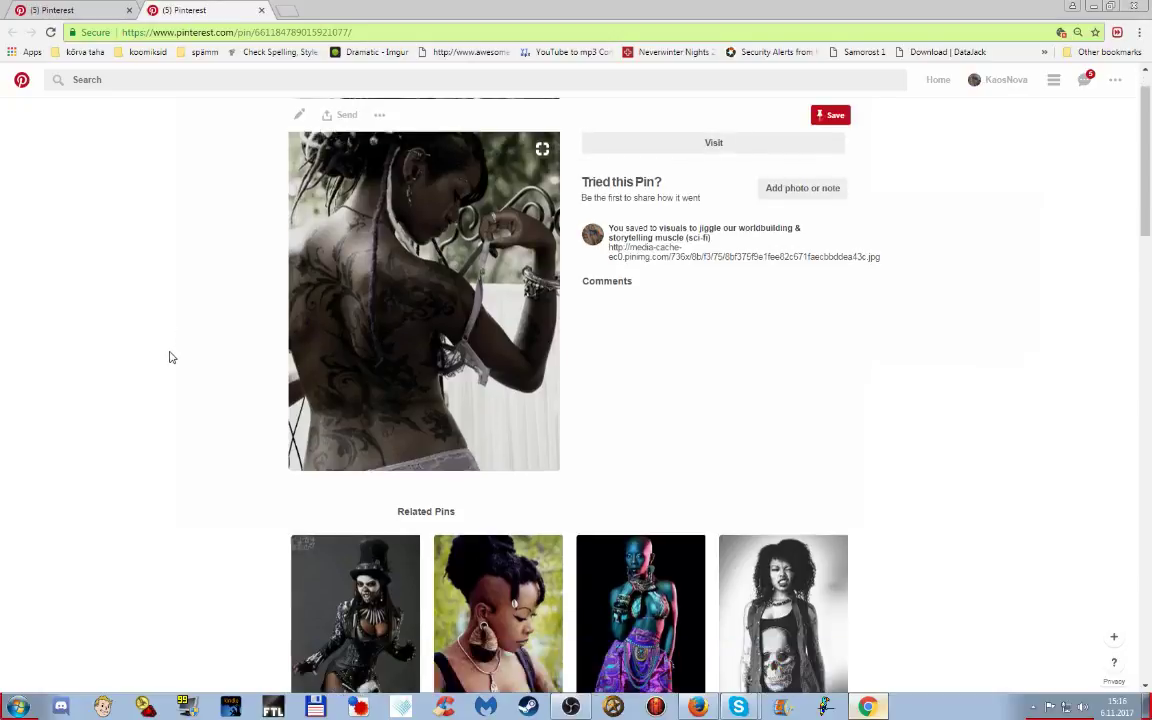
scroll(173, 323, "down", 1)
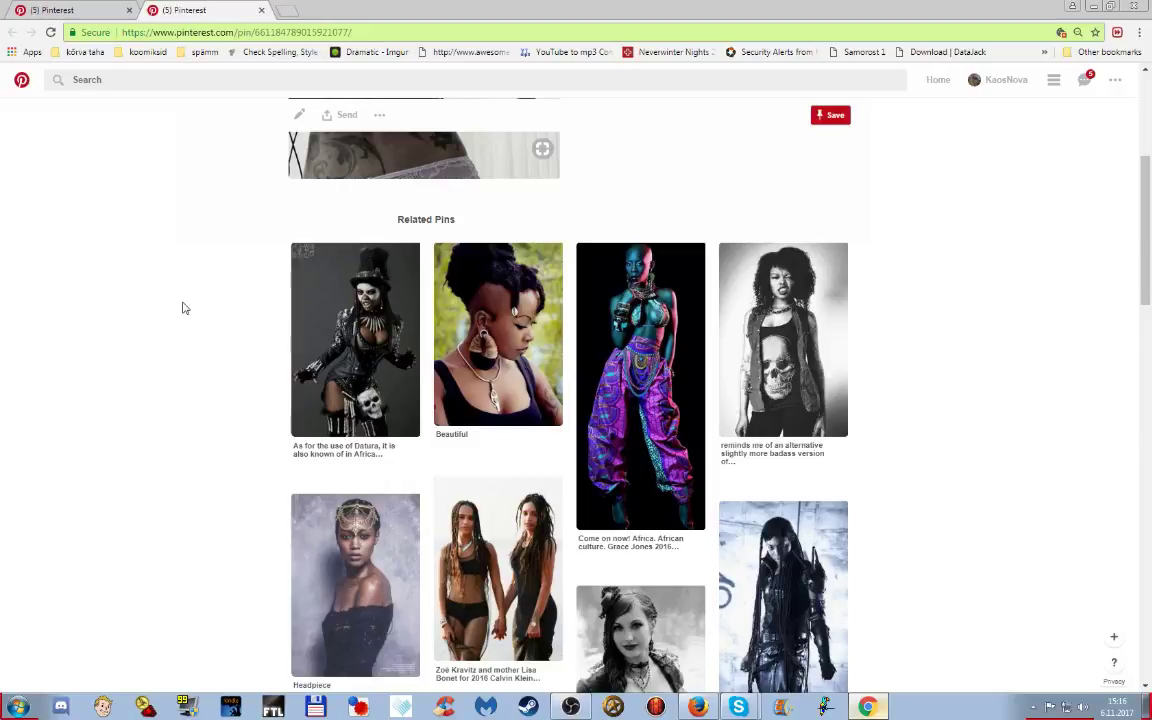
scroll(196, 299, "down", 1)
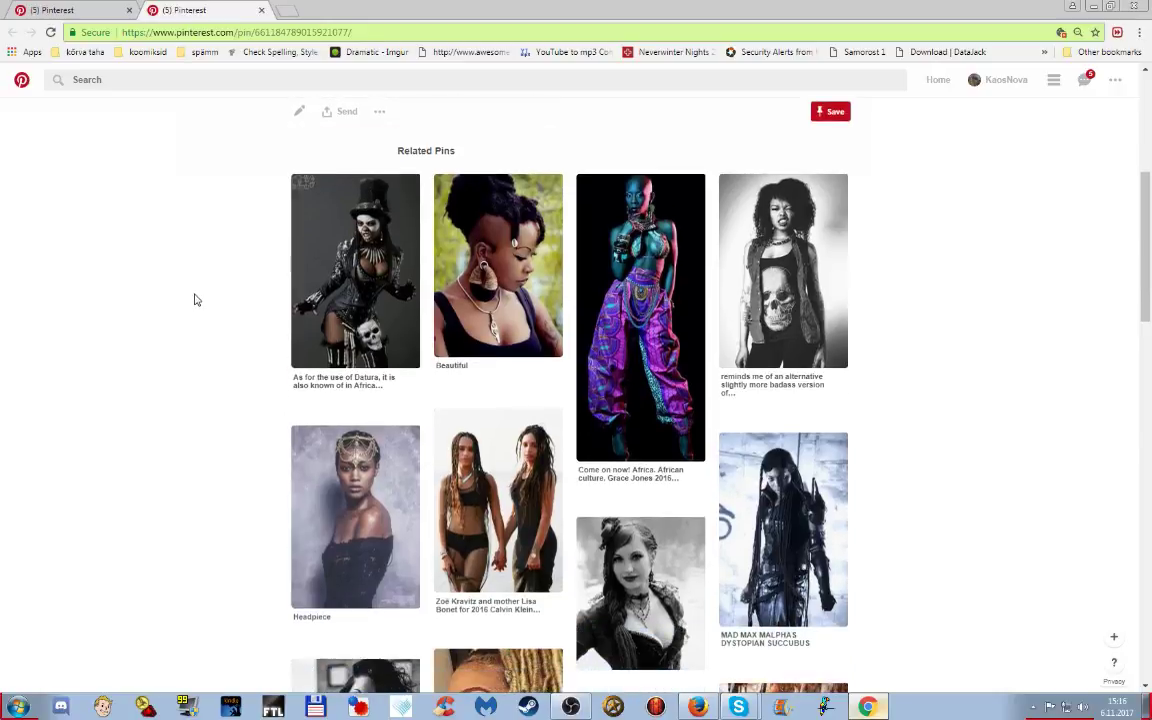
scroll(196, 292, "down", 3)
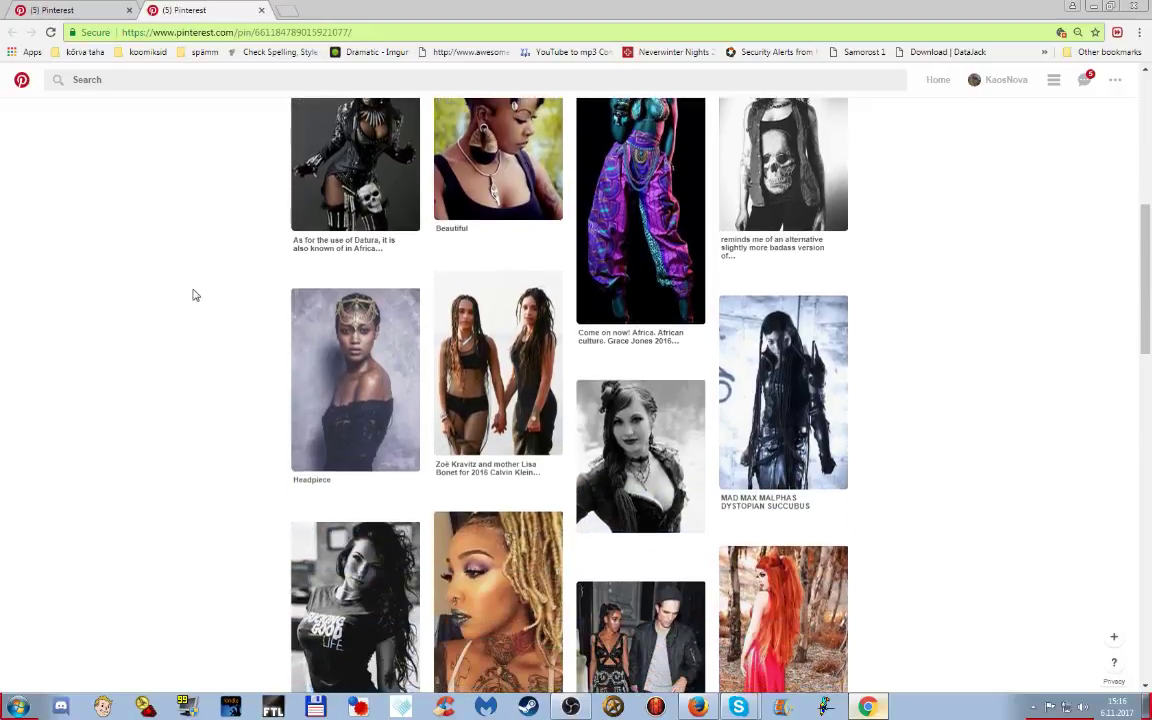
scroll(194, 298, "down", 2)
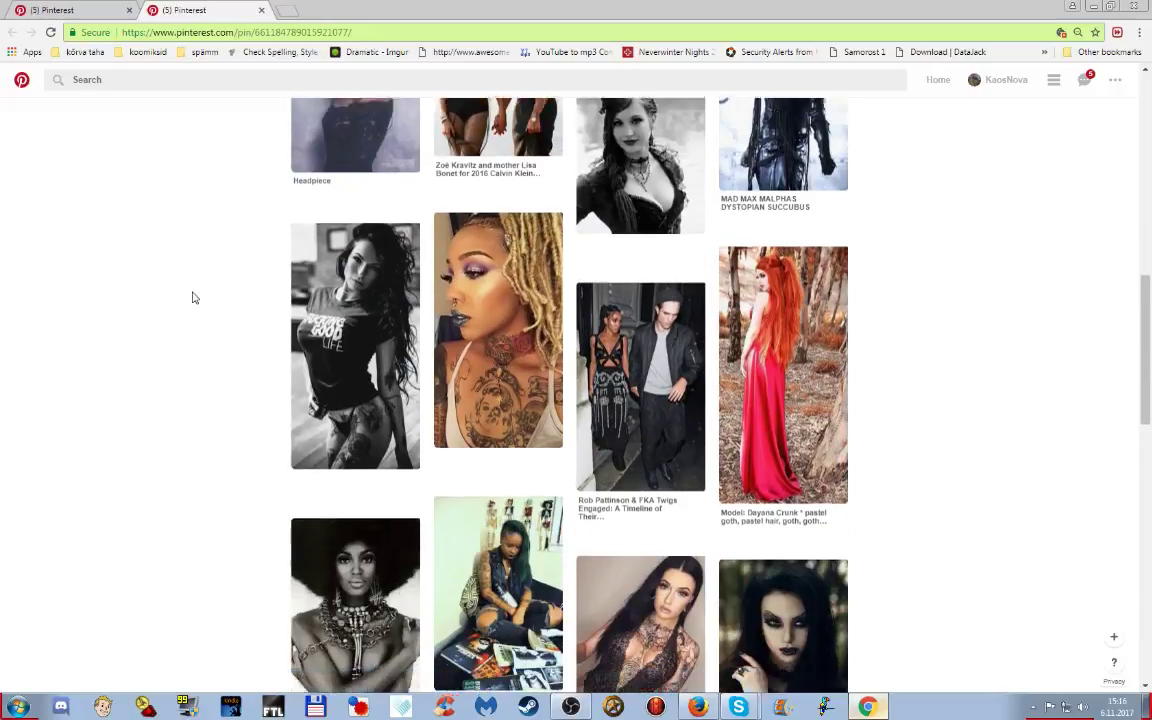
scroll(194, 298, "down", 2)
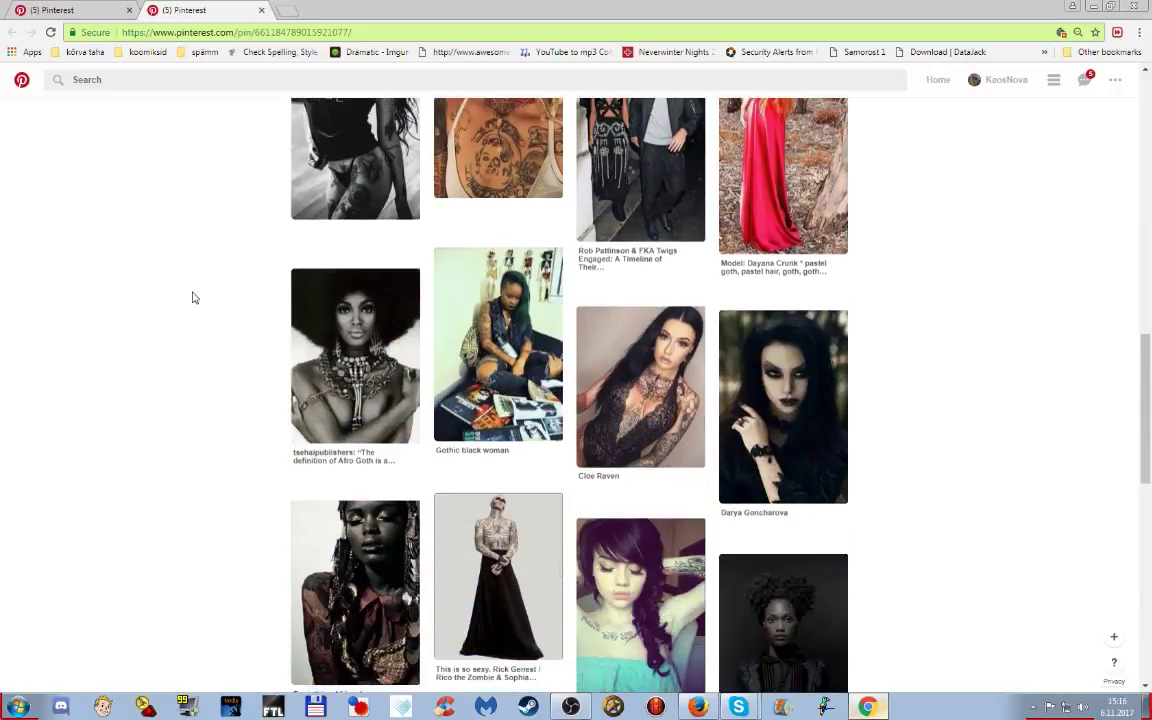
scroll(194, 298, "down", 1)
scroll(194, 297, "down", 2)
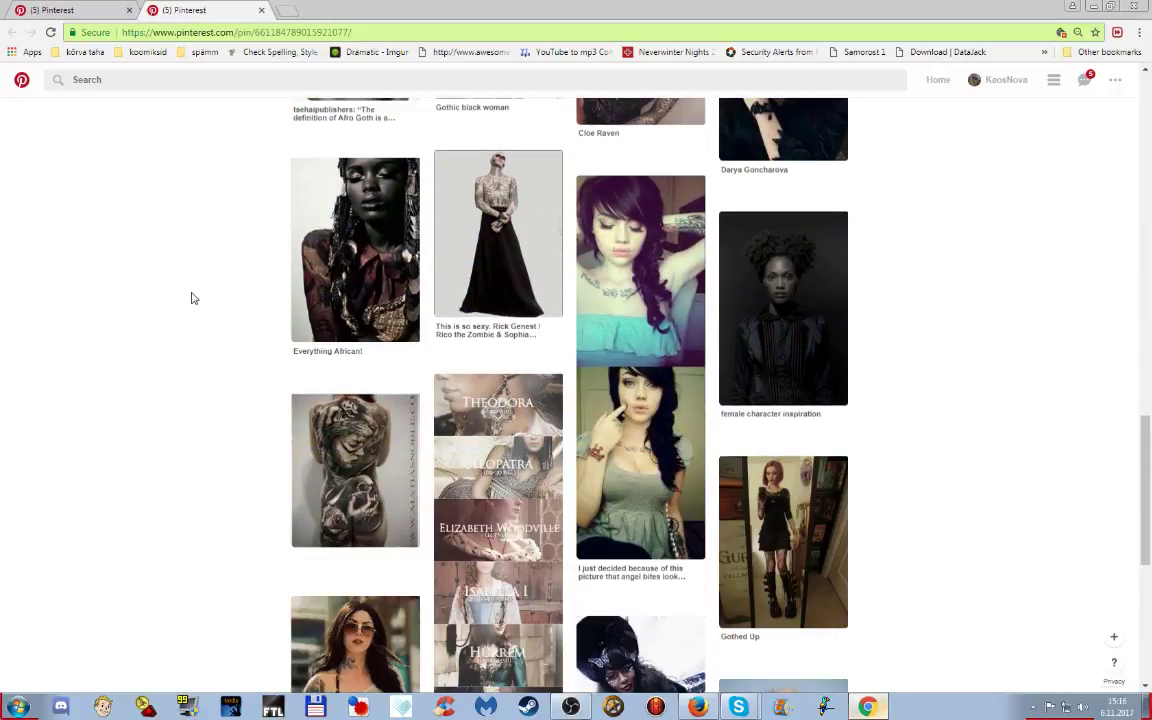
scroll(194, 298, "down", 3)
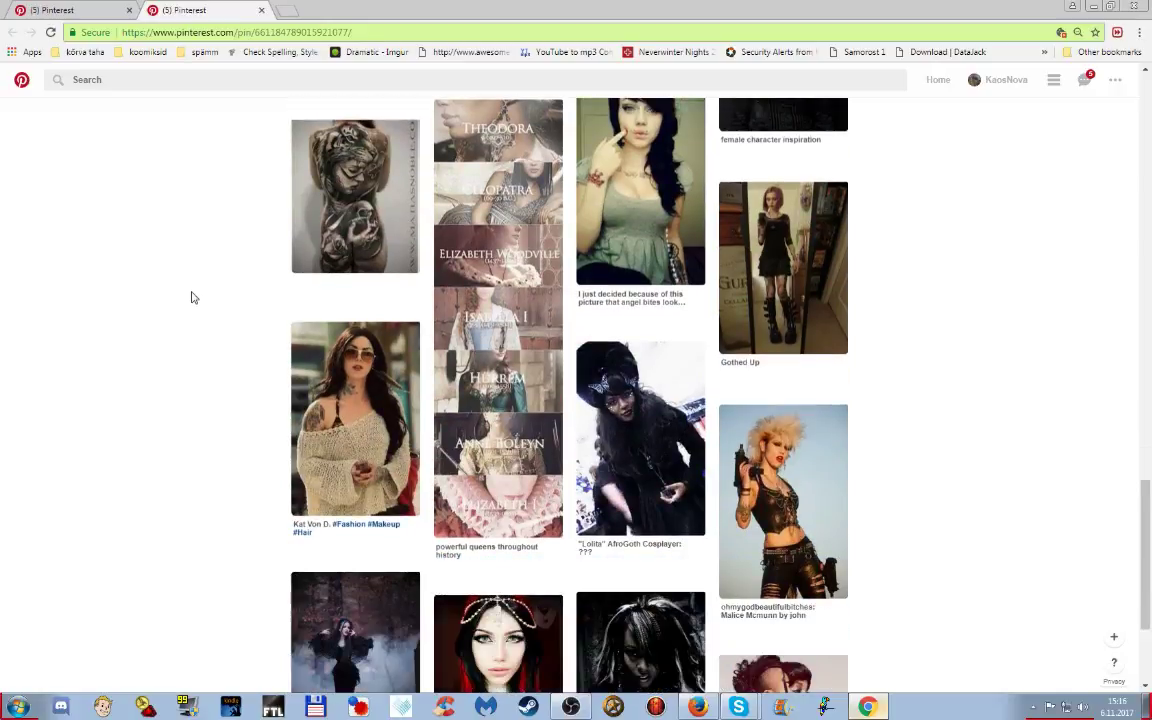
scroll(194, 298, "down", 3)
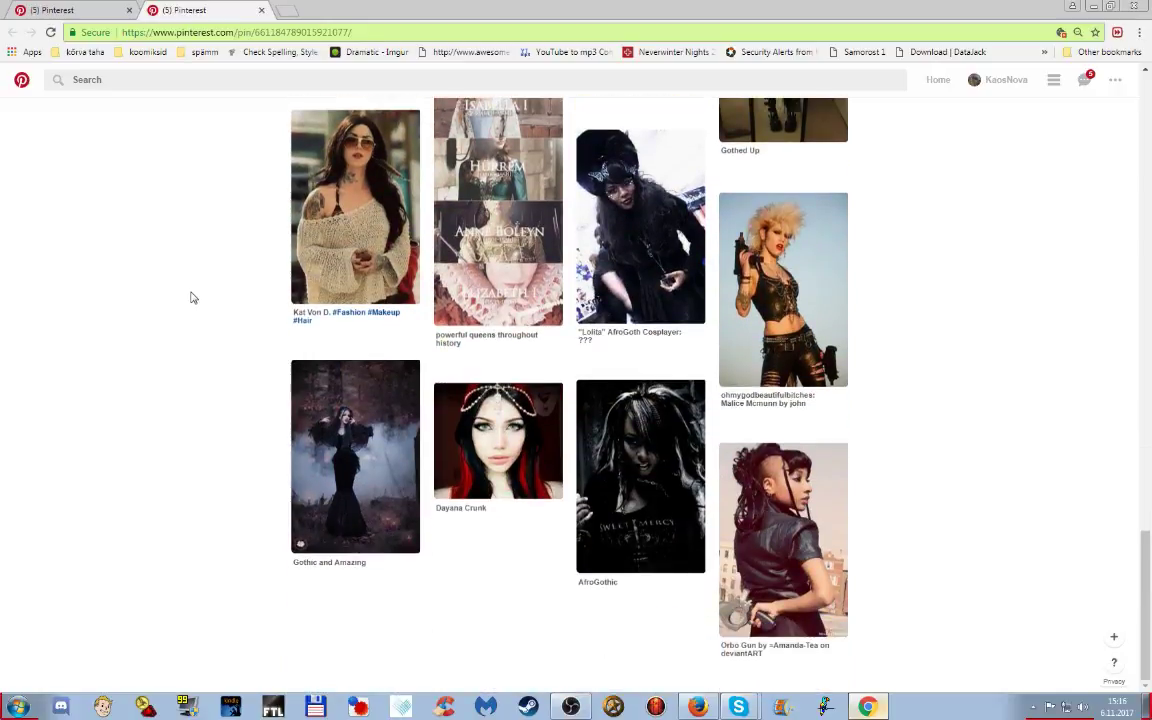
scroll(160, 290, "up", 8)
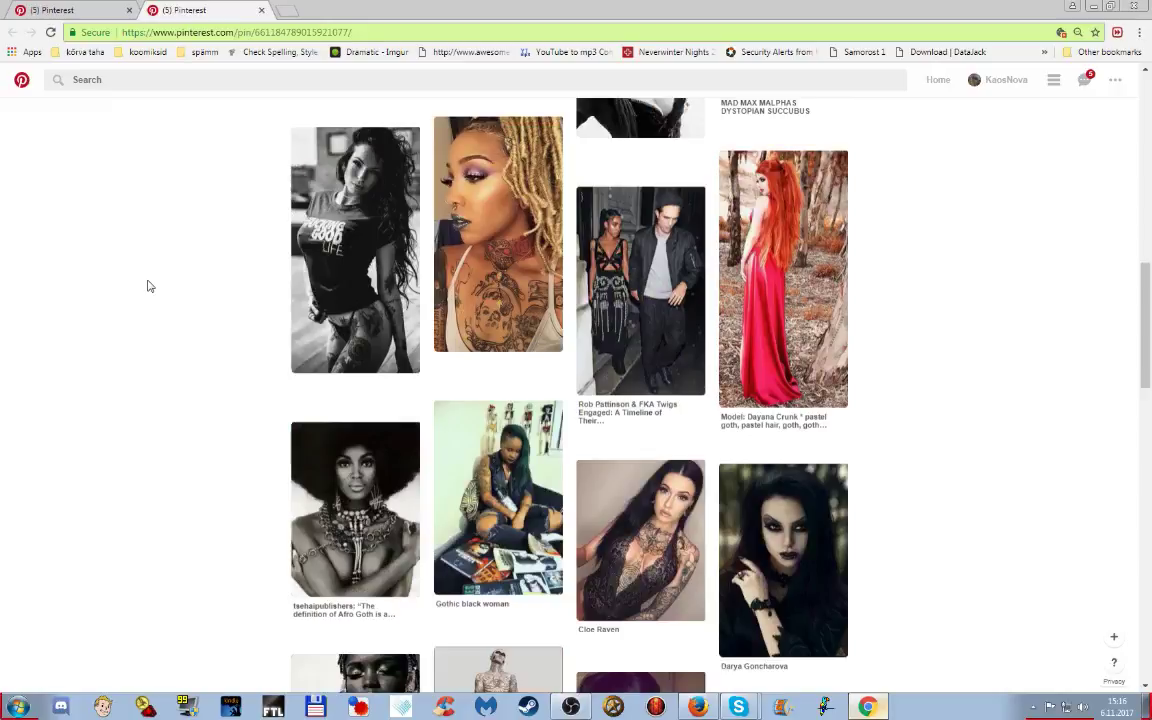
scroll(147, 286, "up", 5)
scroll(145, 286, "up", 3)
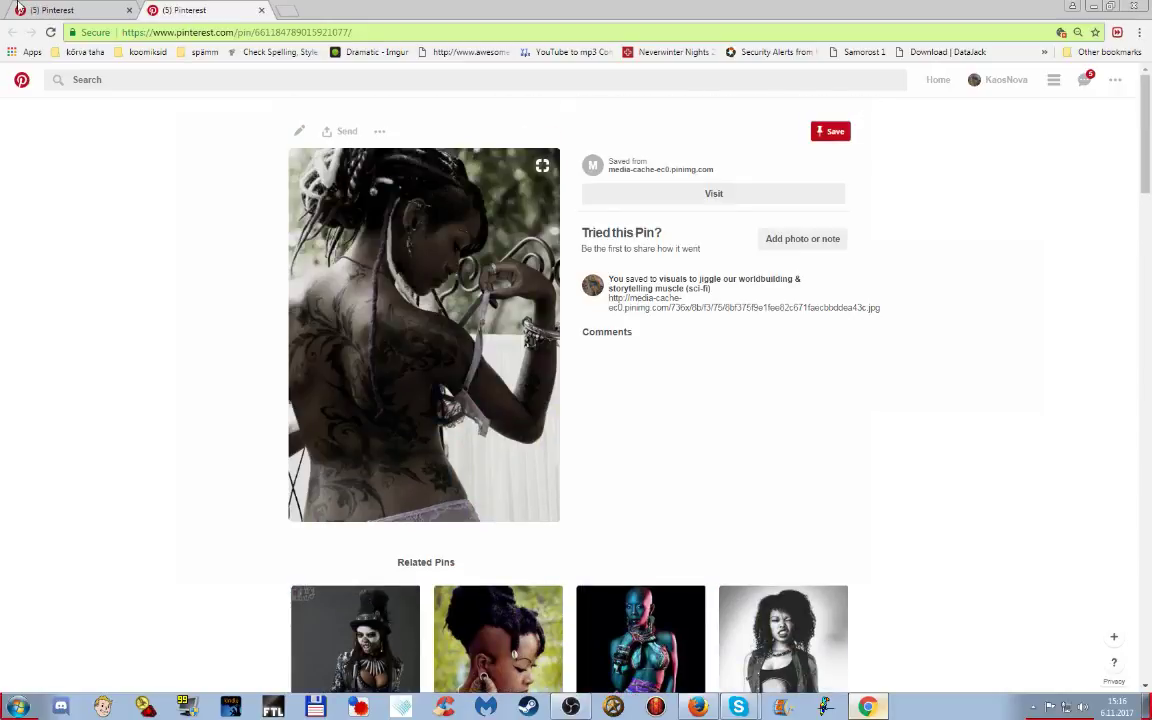
- From the sci-fi board tab, open the white-and-yellow android pin in a new tab
left_click(17, 8)
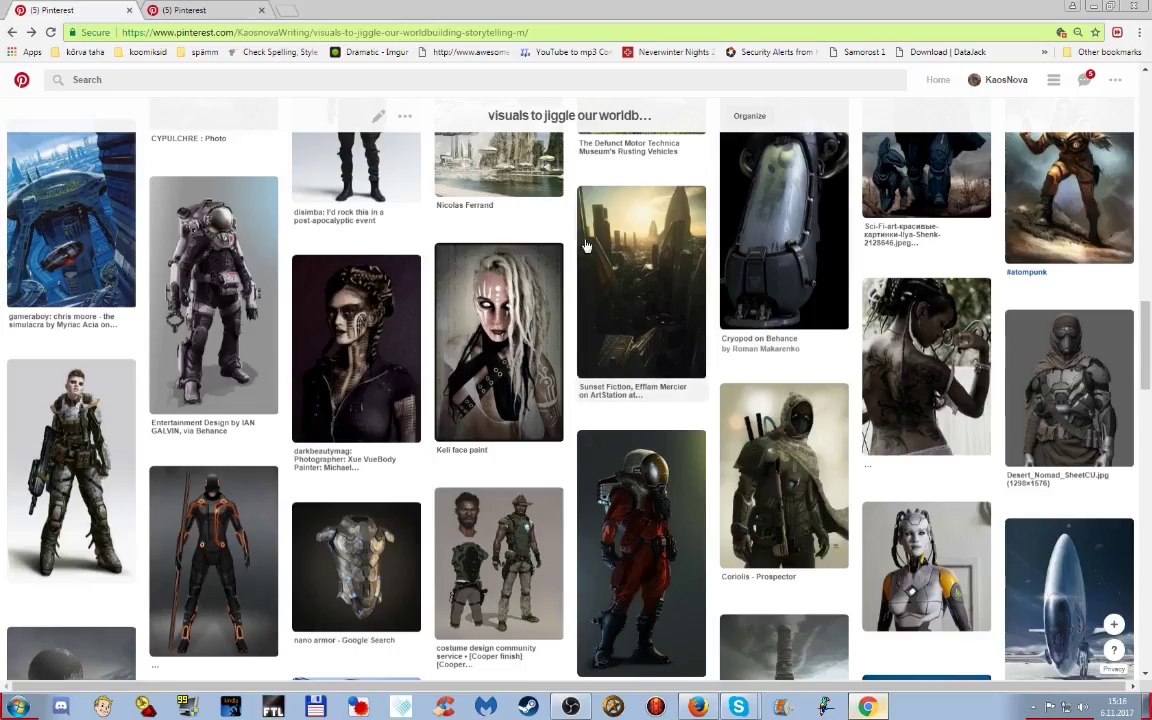
mouse_move(603, 200)
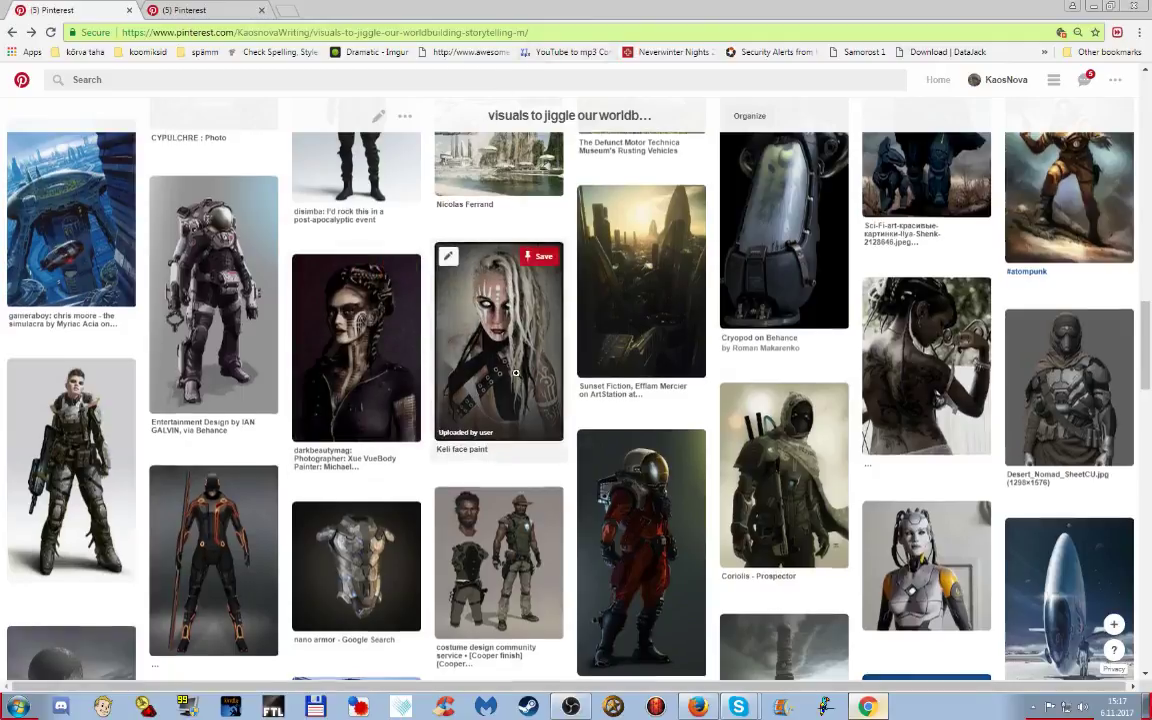
scroll(527, 363, "down", 1)
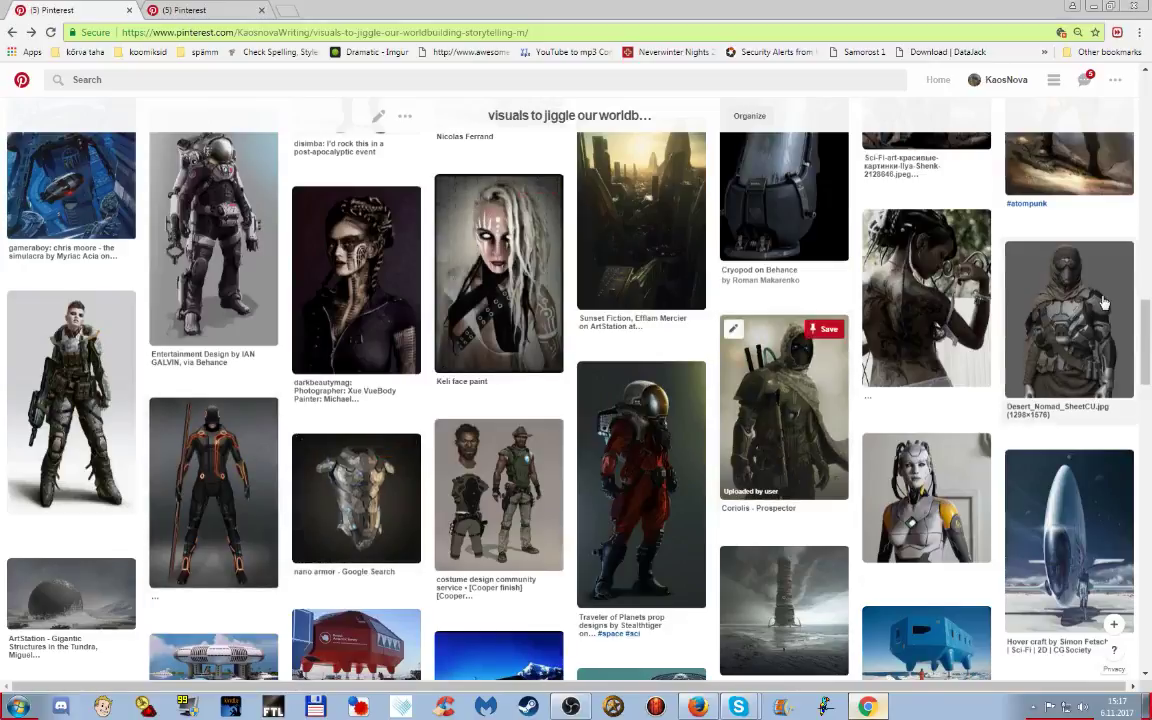
right_click(938, 508)
left_click(985, 517)
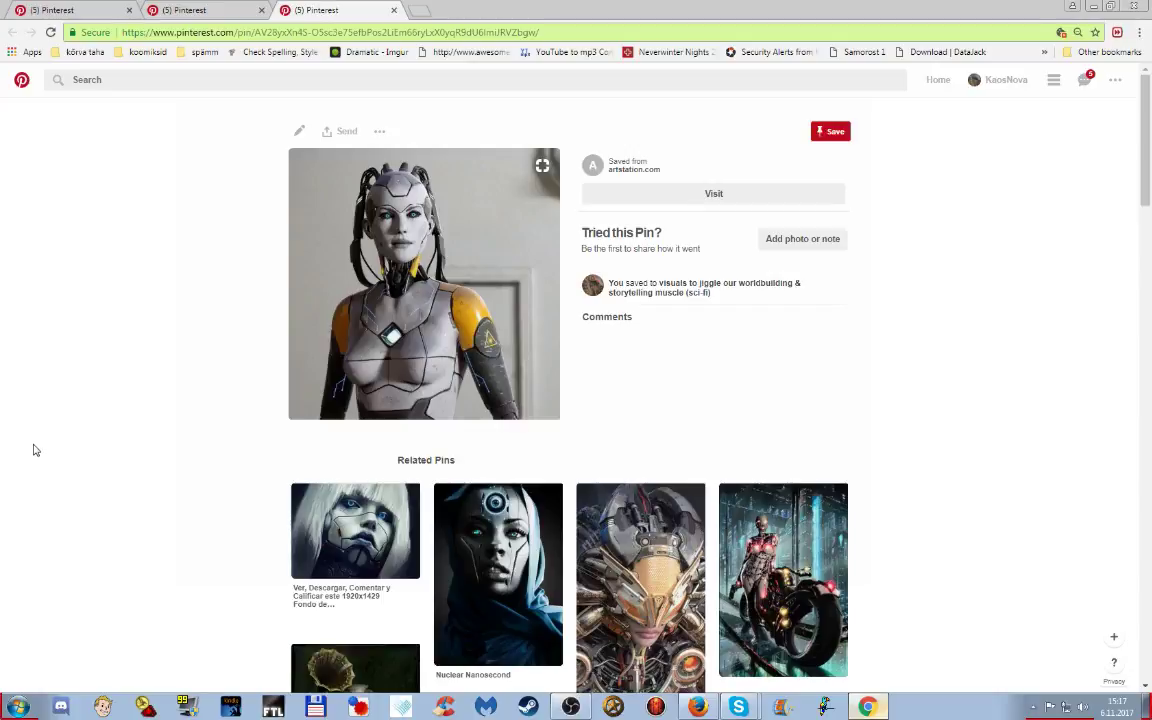
scroll(33, 450, "down", 4)
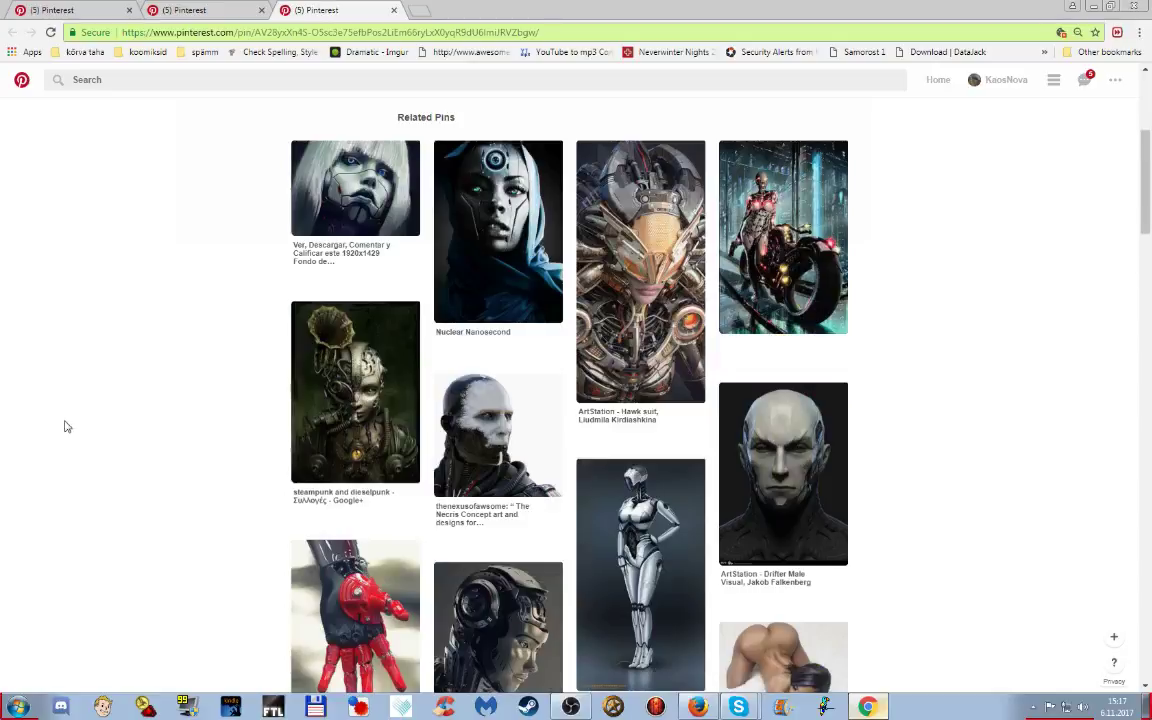
scroll(64, 427, "down", 3)
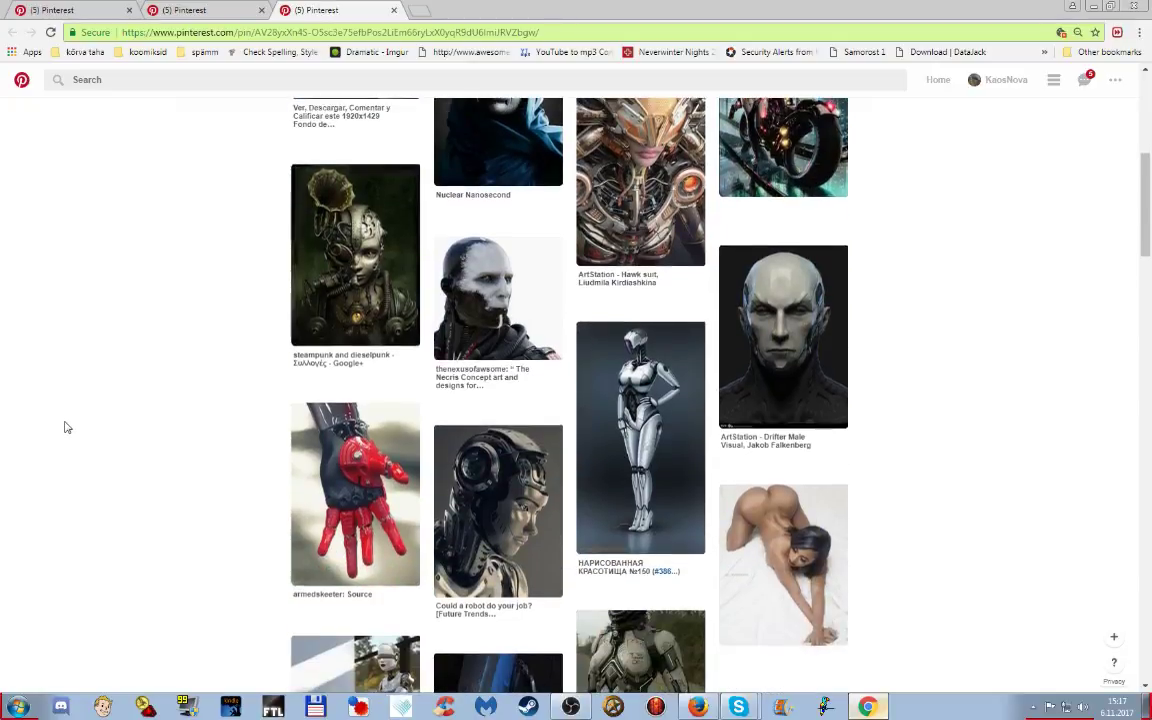
scroll(64, 427, "down", 3)
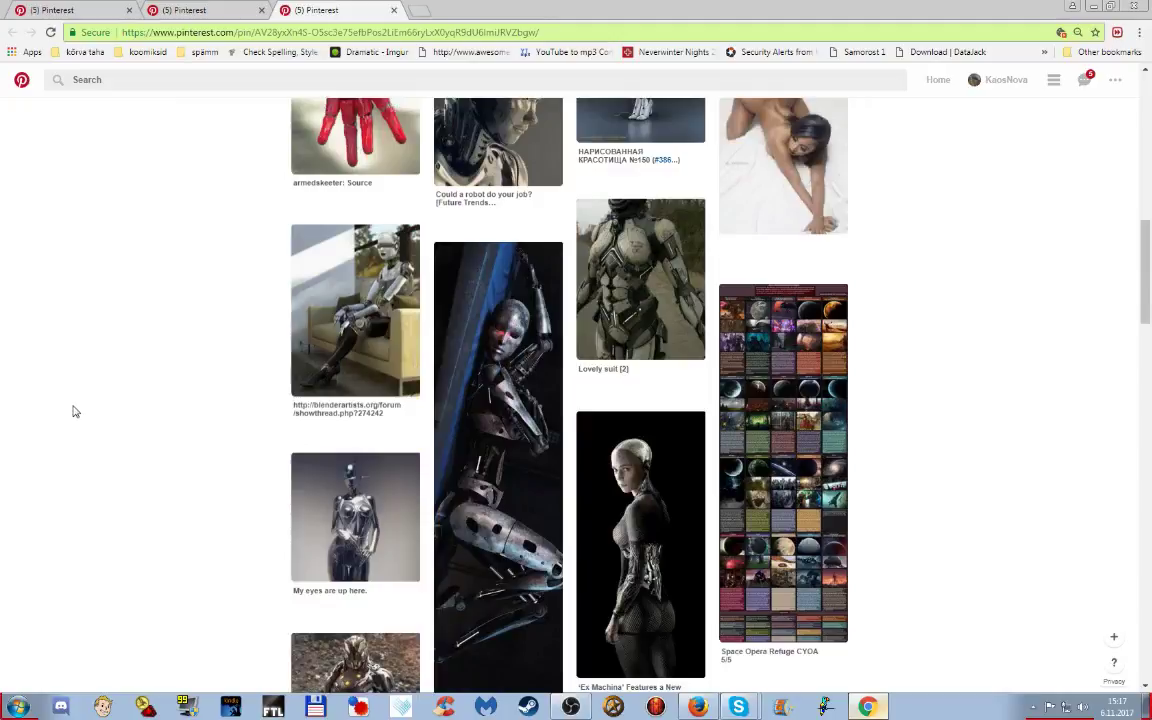
scroll(73, 411, "down", 3)
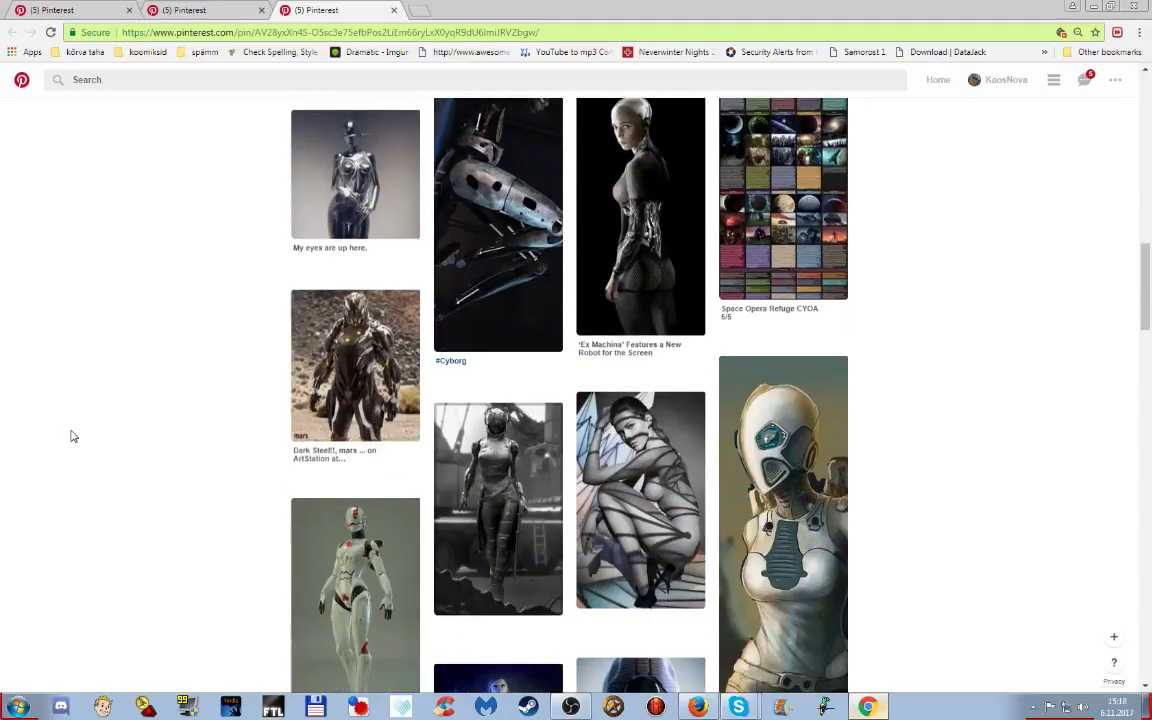
scroll(62, 428, "down", 1)
scroll(62, 428, "down", 1)
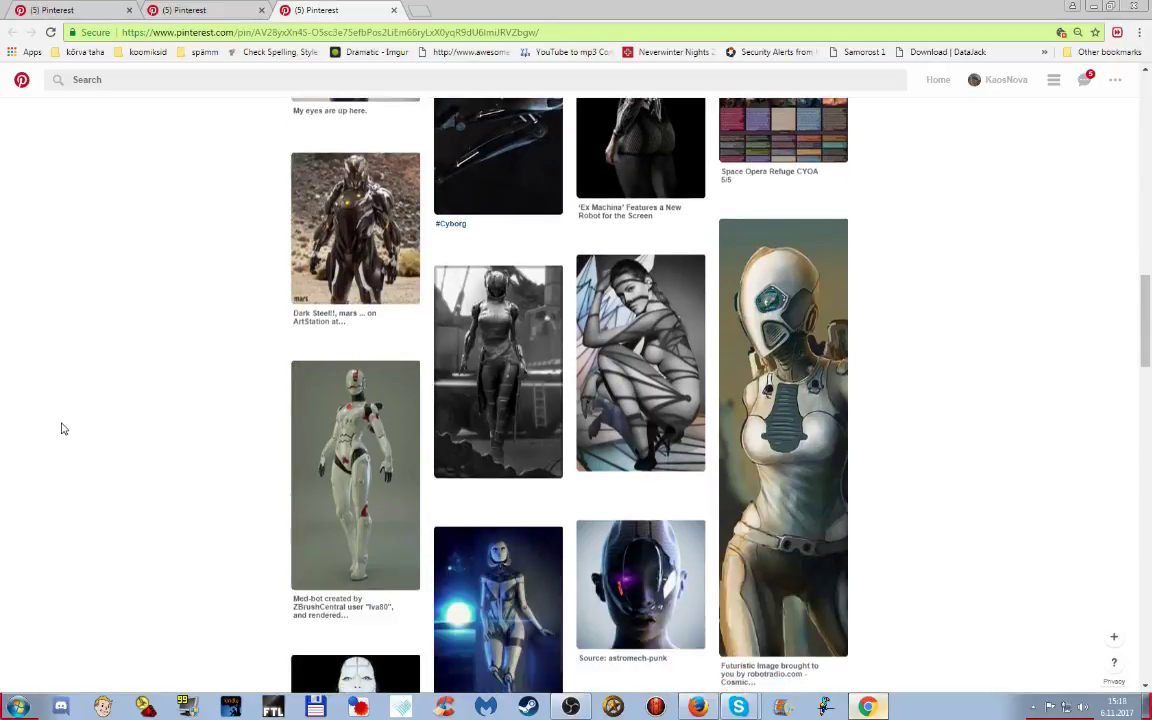
scroll(62, 428, "down", 1)
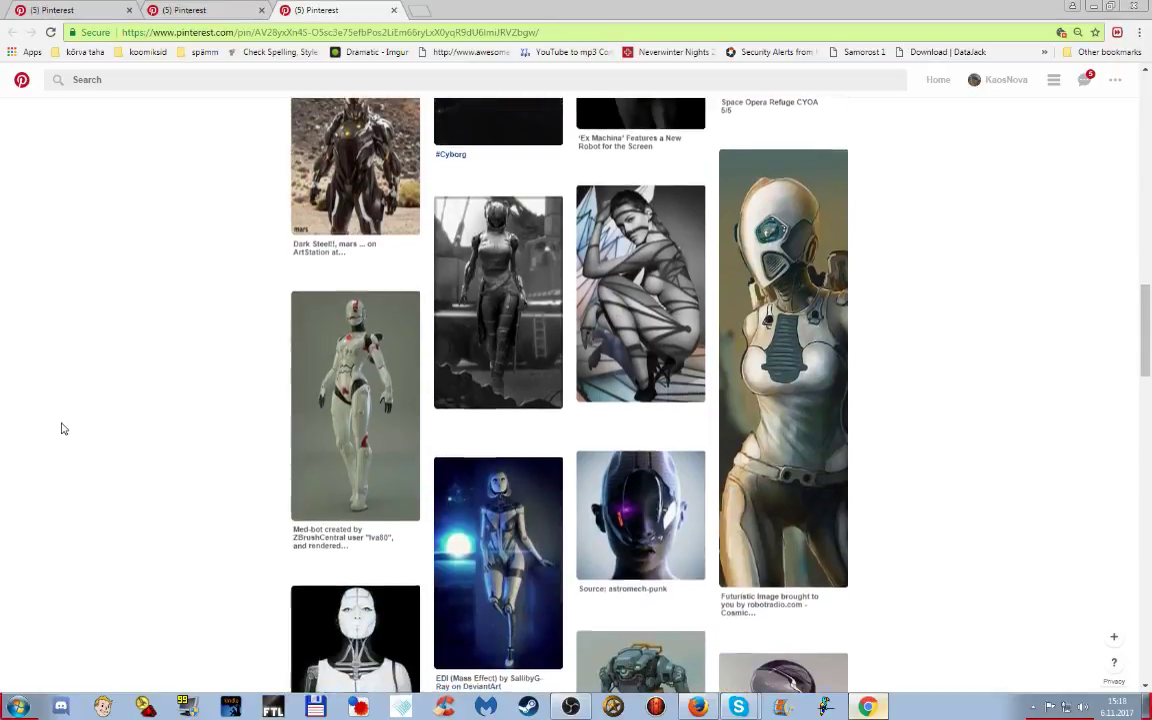
scroll(62, 428, "down", 3)
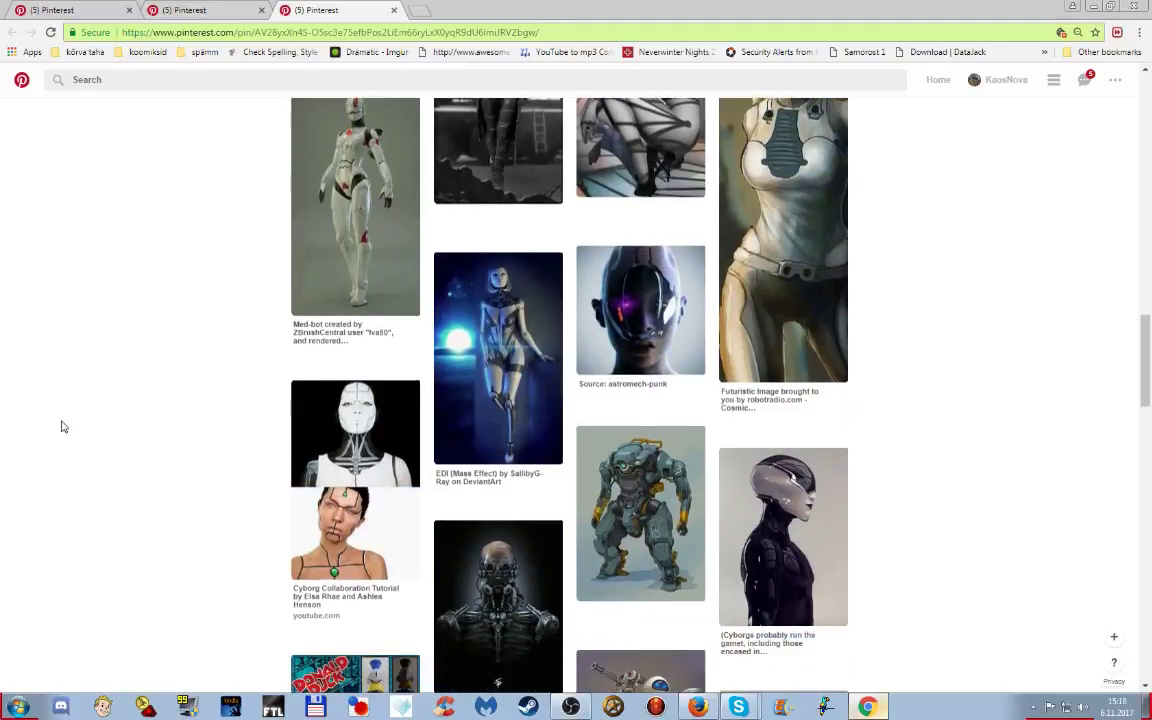
scroll(61, 427, "down", 2)
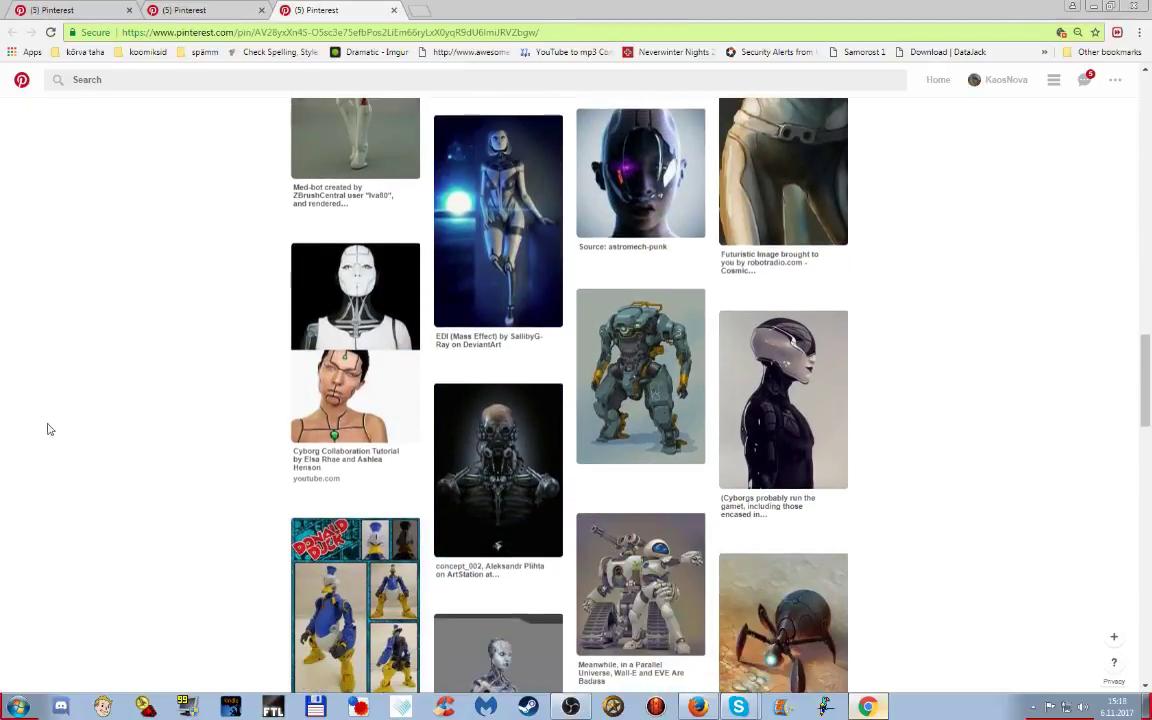
scroll(72, 442, "down", 2)
scroll(72, 442, "down", 1)
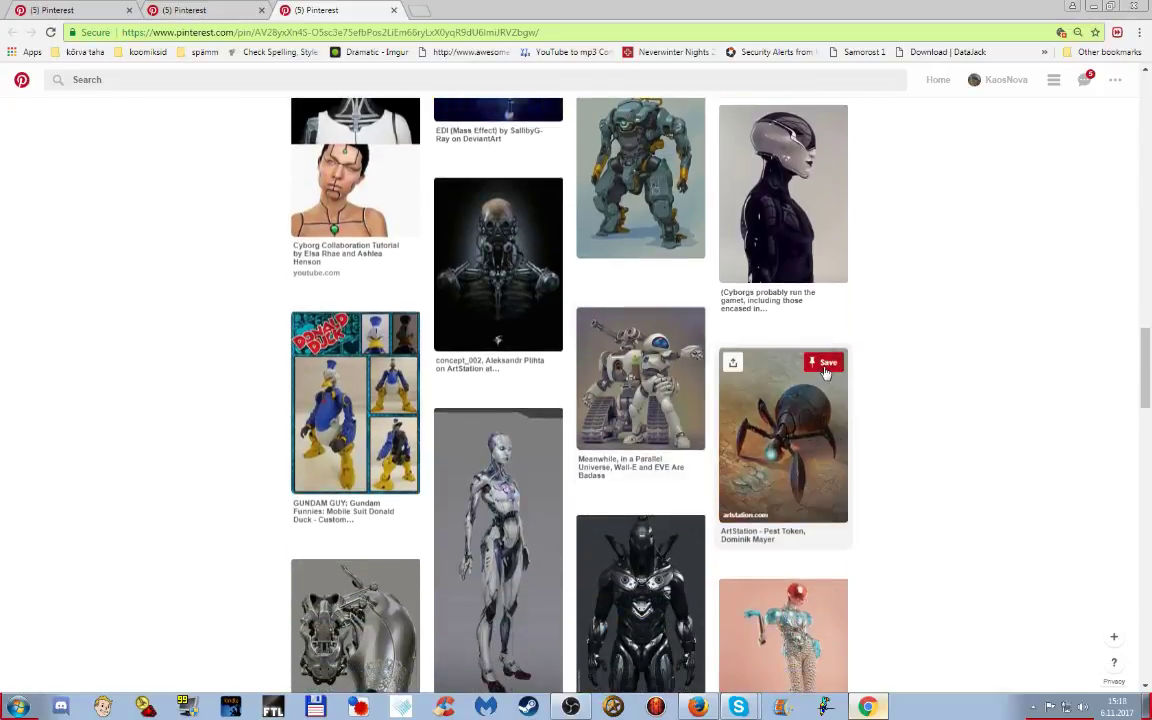
- Save the spider robot and black armor pins to the sci-fi worldbuilding board
left_click(825, 366)
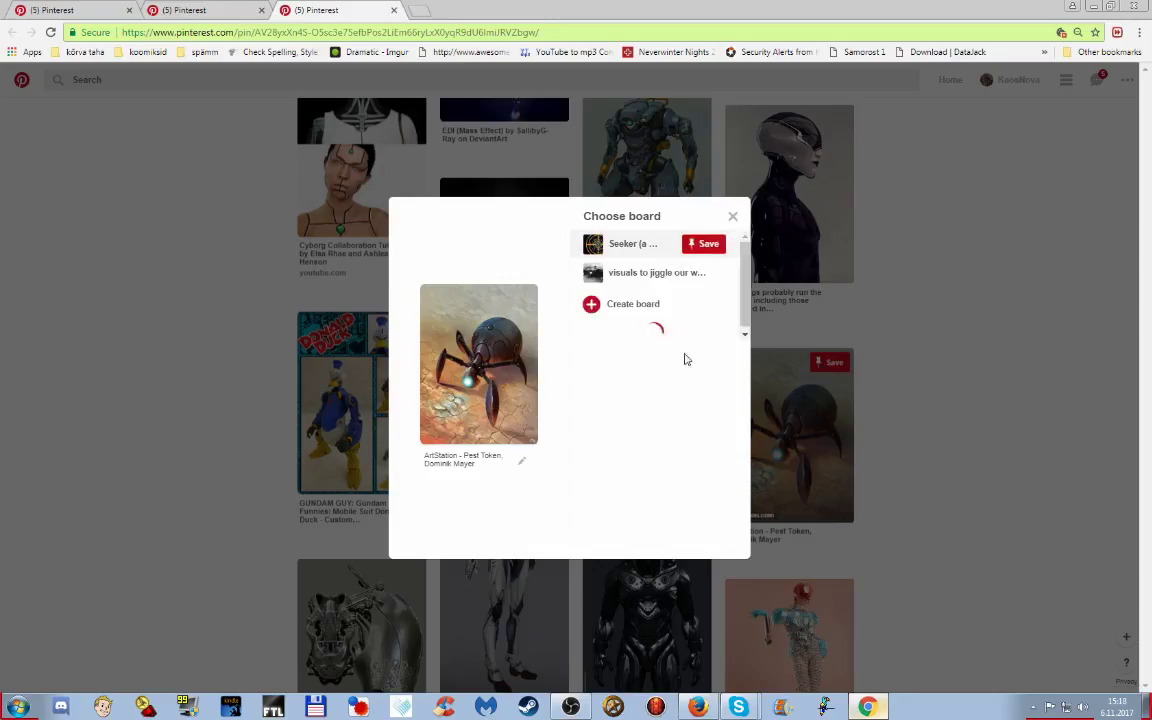
left_click(676, 284)
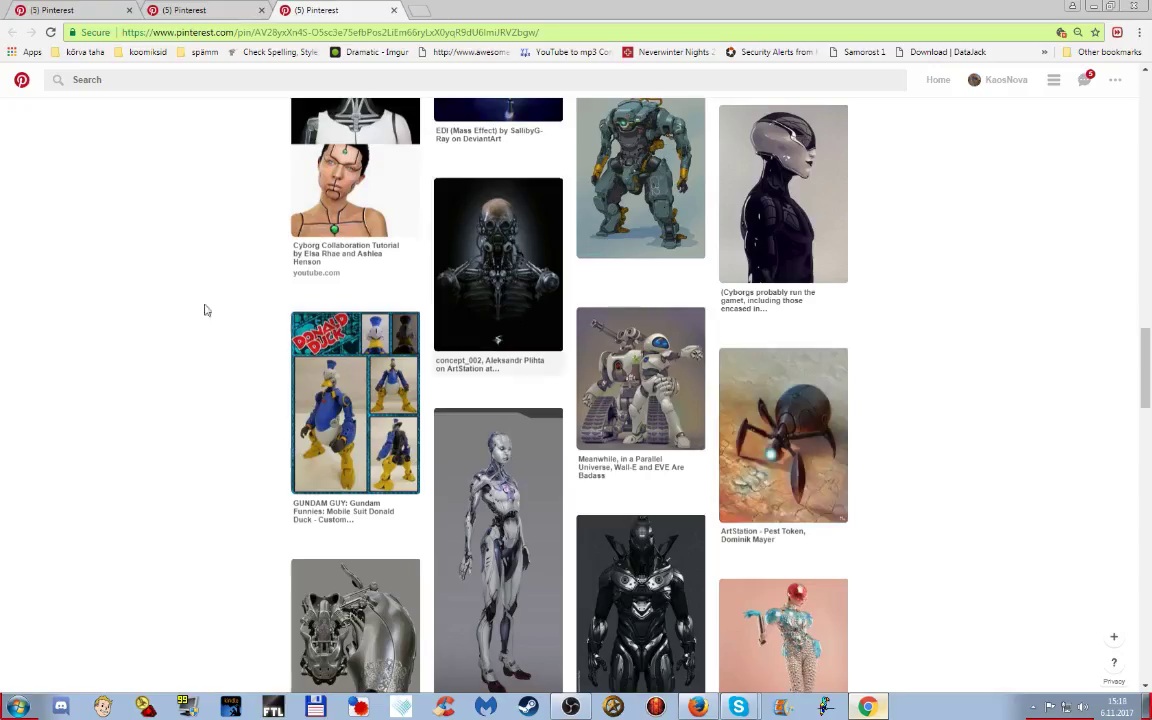
scroll(140, 327, "down", 3)
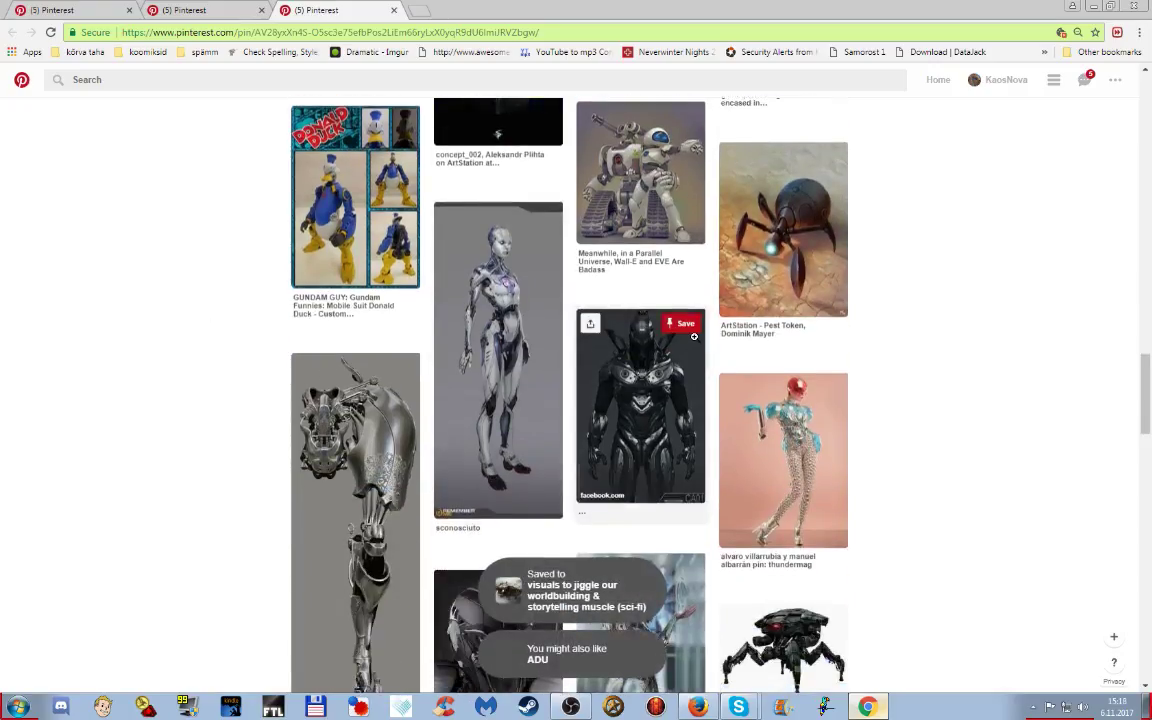
left_click(688, 326)
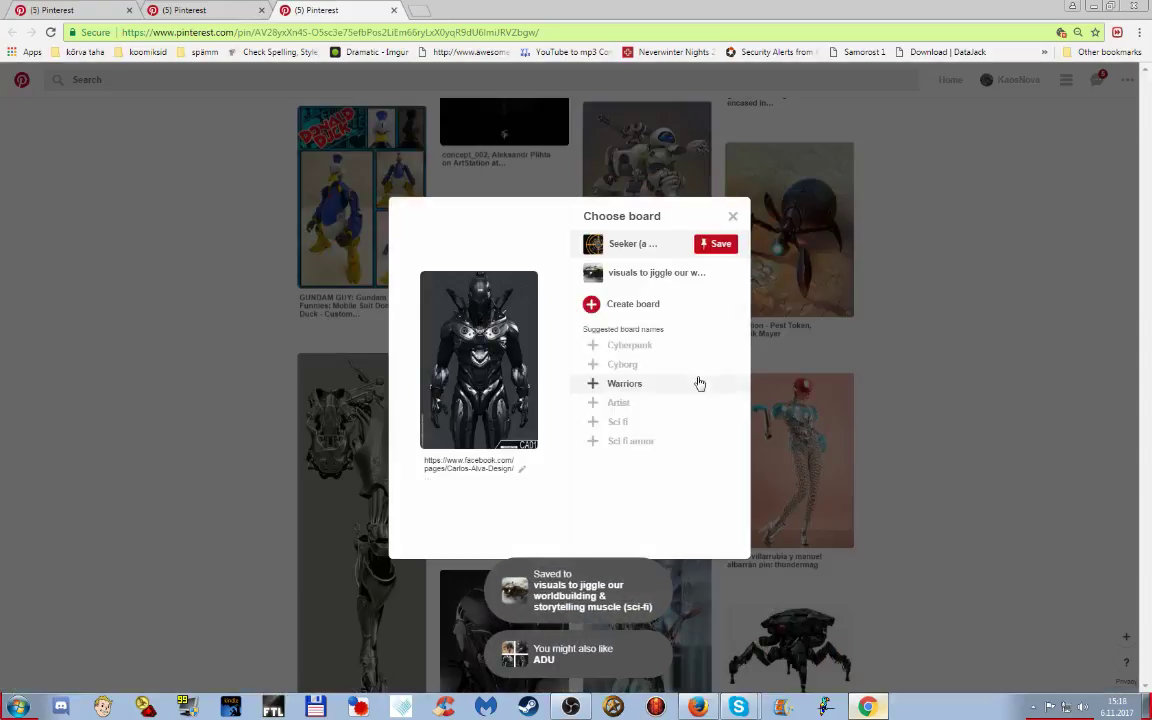
left_click(715, 273)
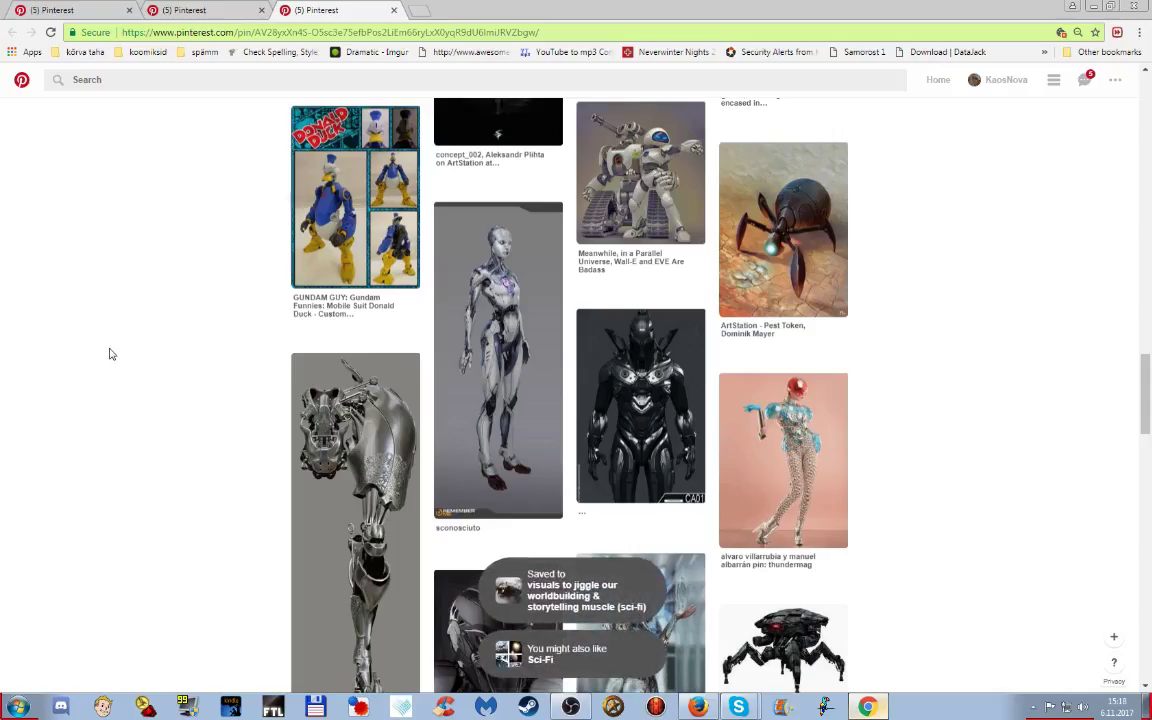
- Scroll further through the related cyborg and sci-fi character pins
scroll(111, 354, "down", 2)
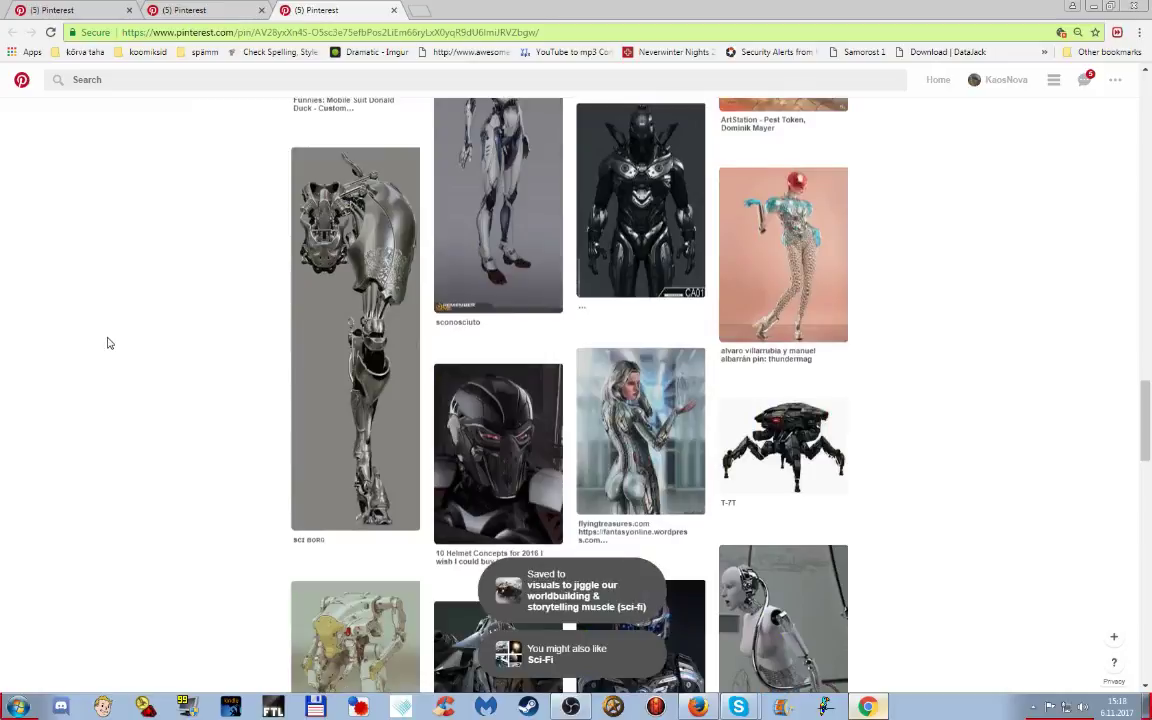
scroll(90, 318, "down", 2)
scroll(80, 321, "down", 1)
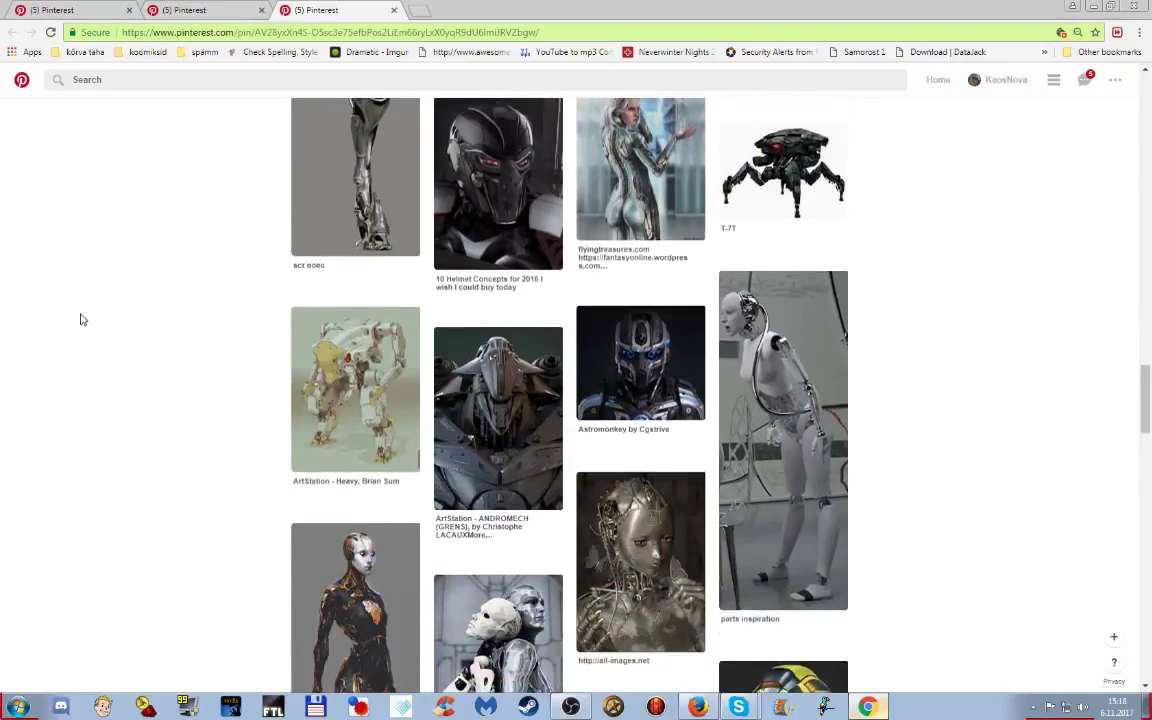
scroll(963, 335, "up", 5)
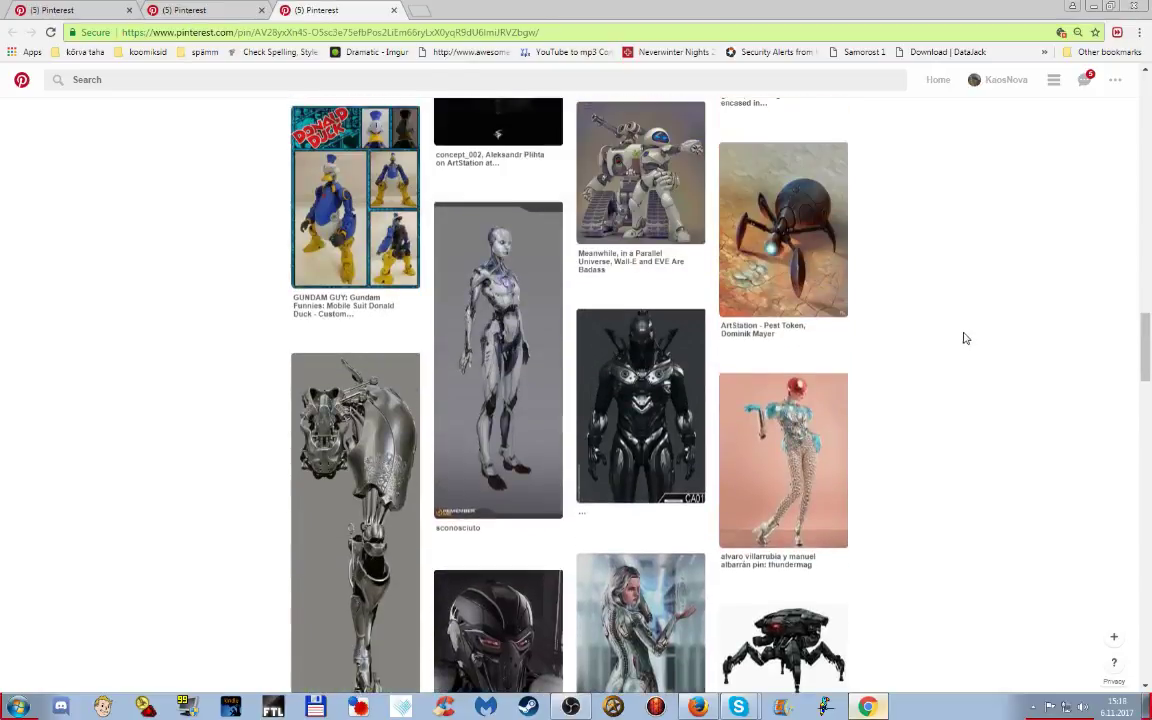
mouse_move(774, 244)
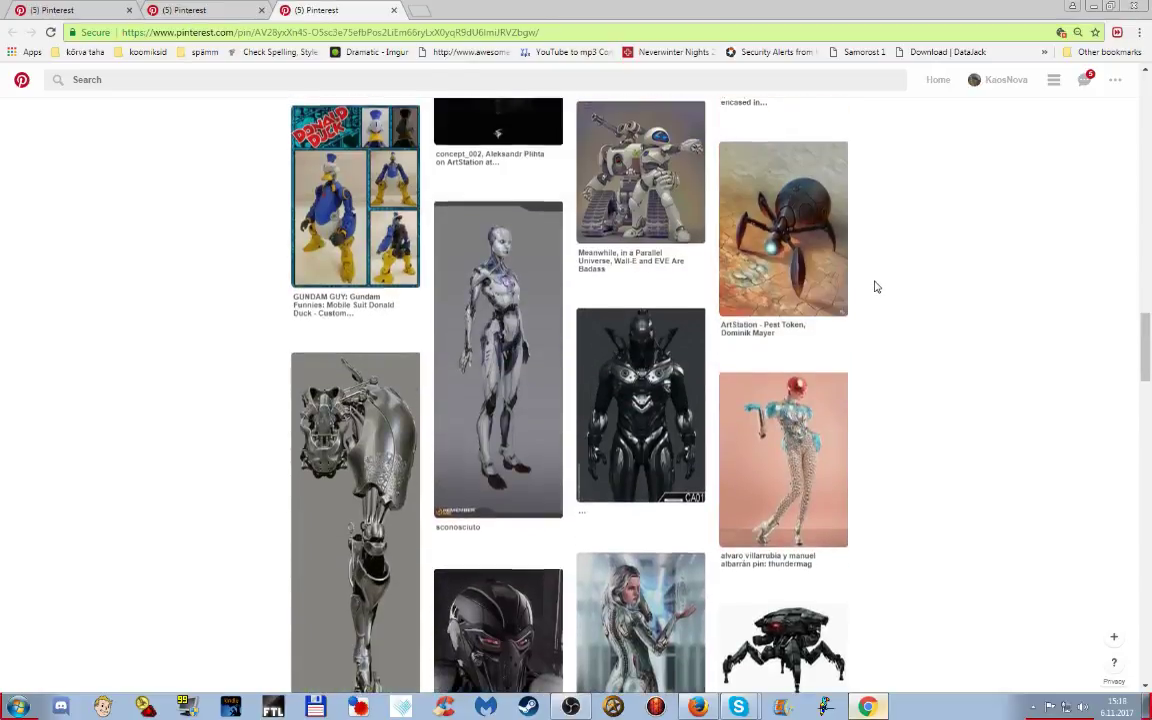
scroll(987, 456, "down", 1)
scroll(984, 452, "down", 2)
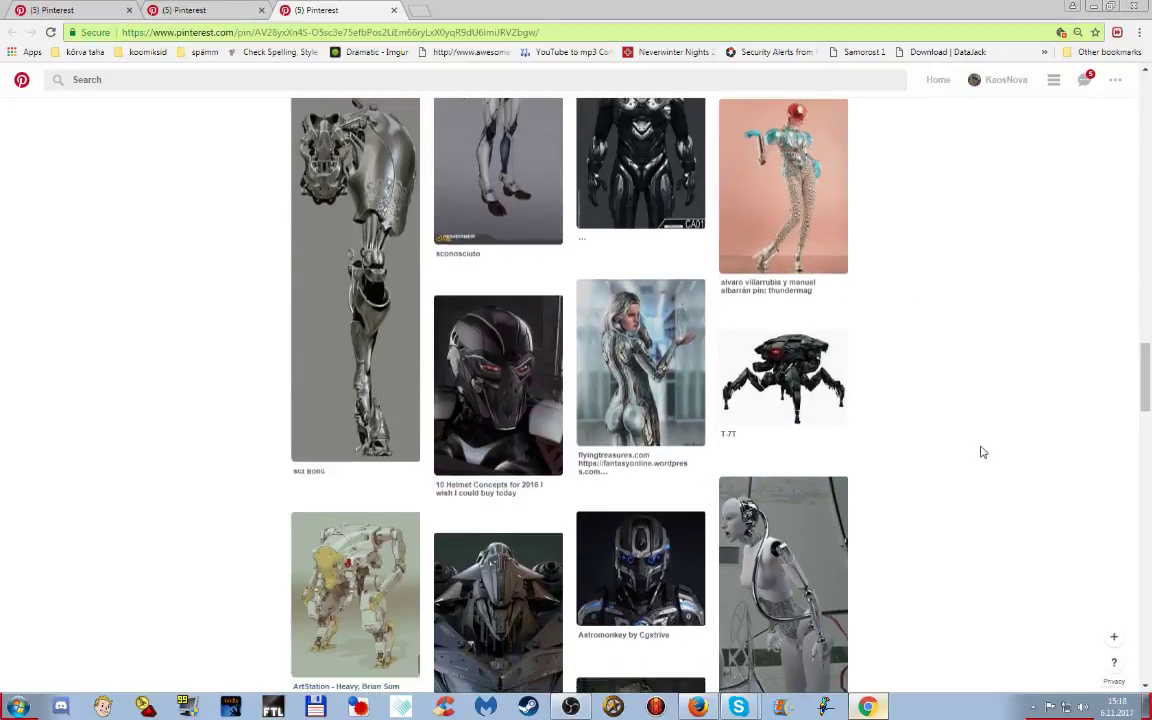
scroll(983, 452, "down", 3)
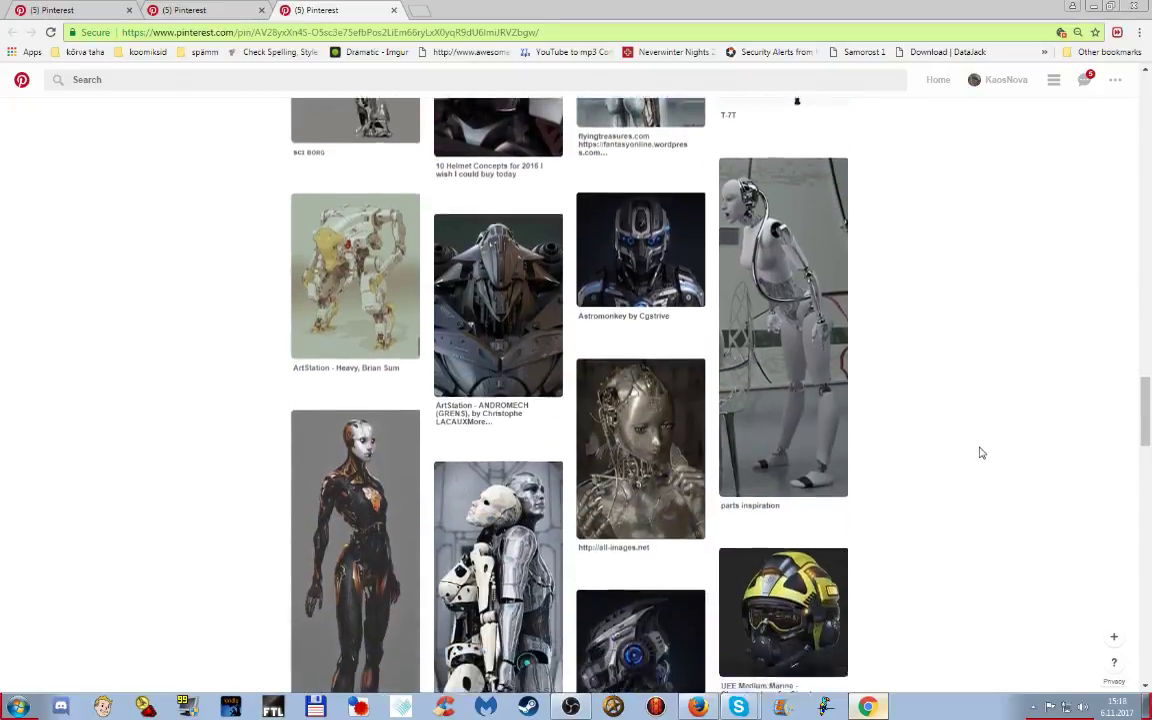
scroll(980, 453, "down", 1)
scroll(980, 453, "down", 1)
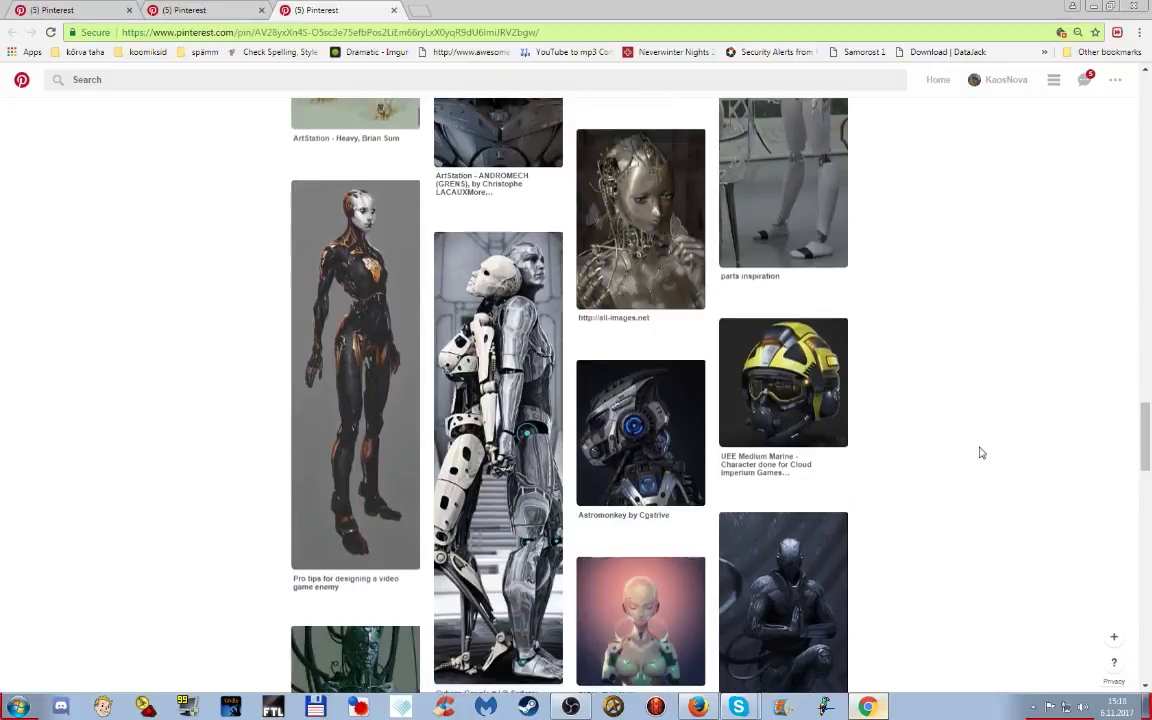
scroll(980, 453, "down", 1)
scroll(990, 519, "down", 3)
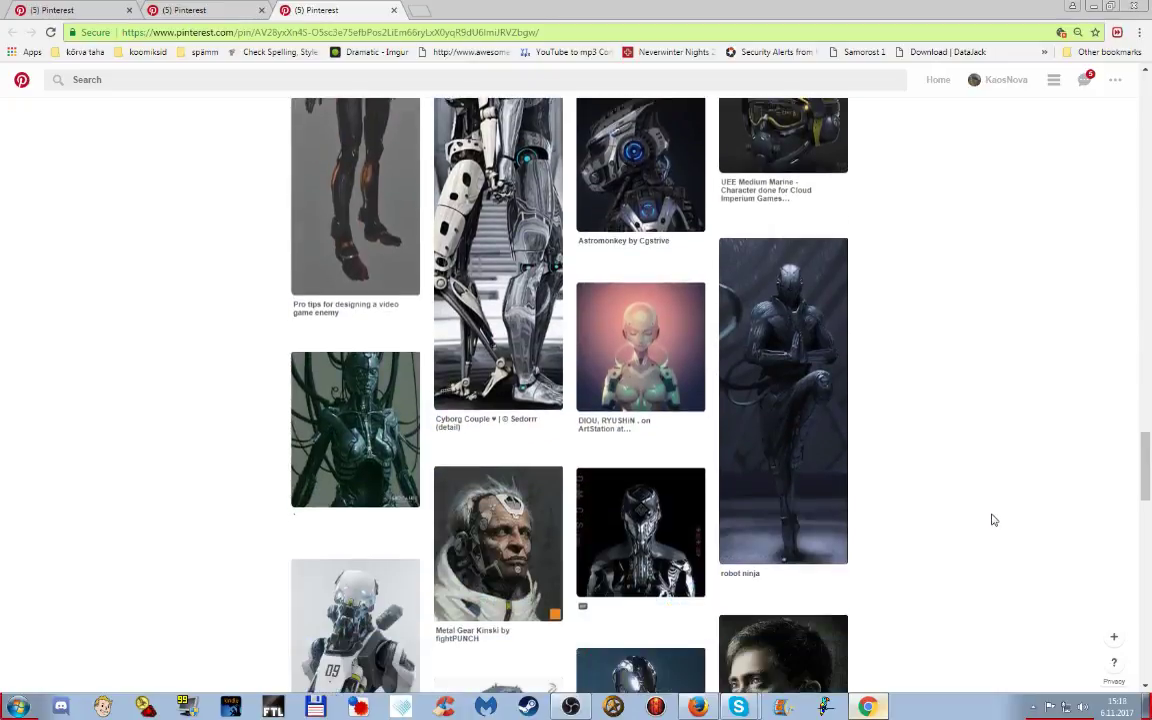
scroll(993, 520, "down", 3)
scroll(993, 519, "down", 2)
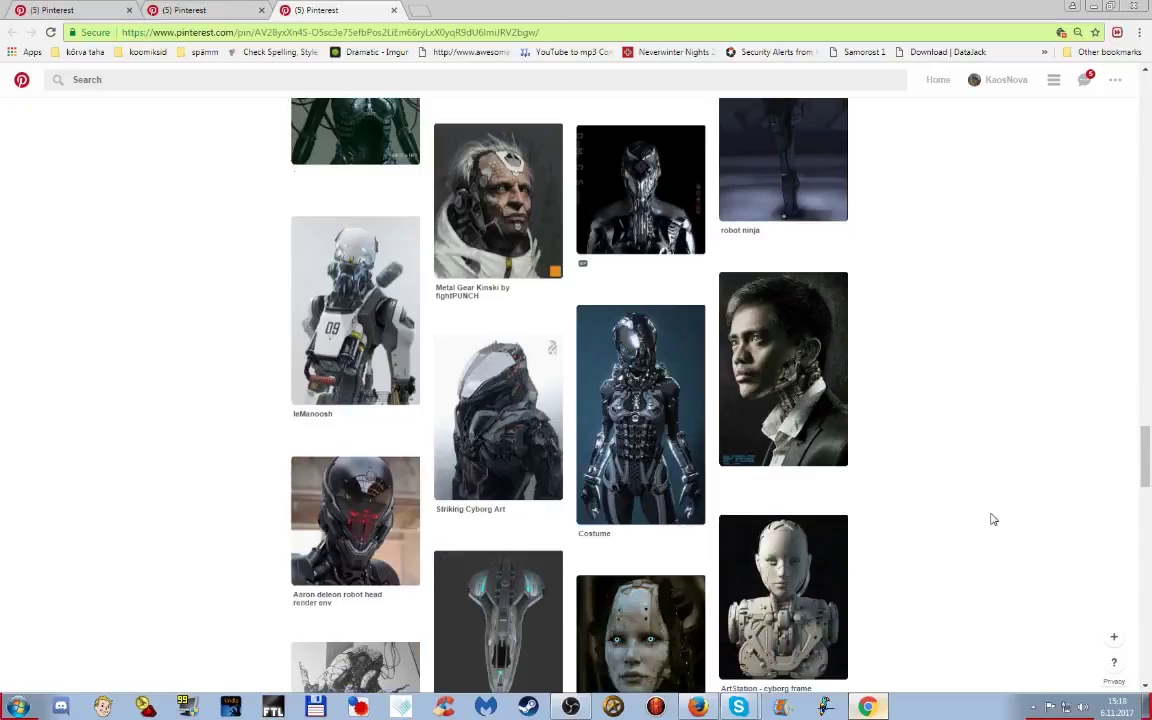
scroll(993, 519, "down", 6)
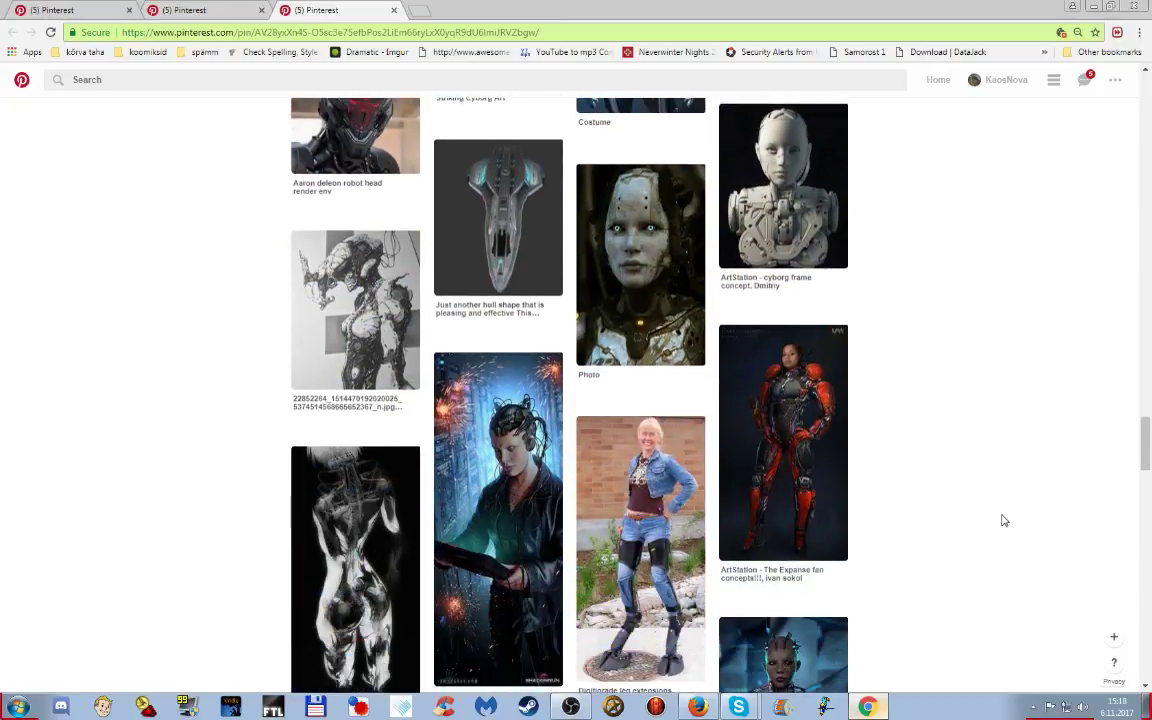
scroll(1008, 515, "down", 1)
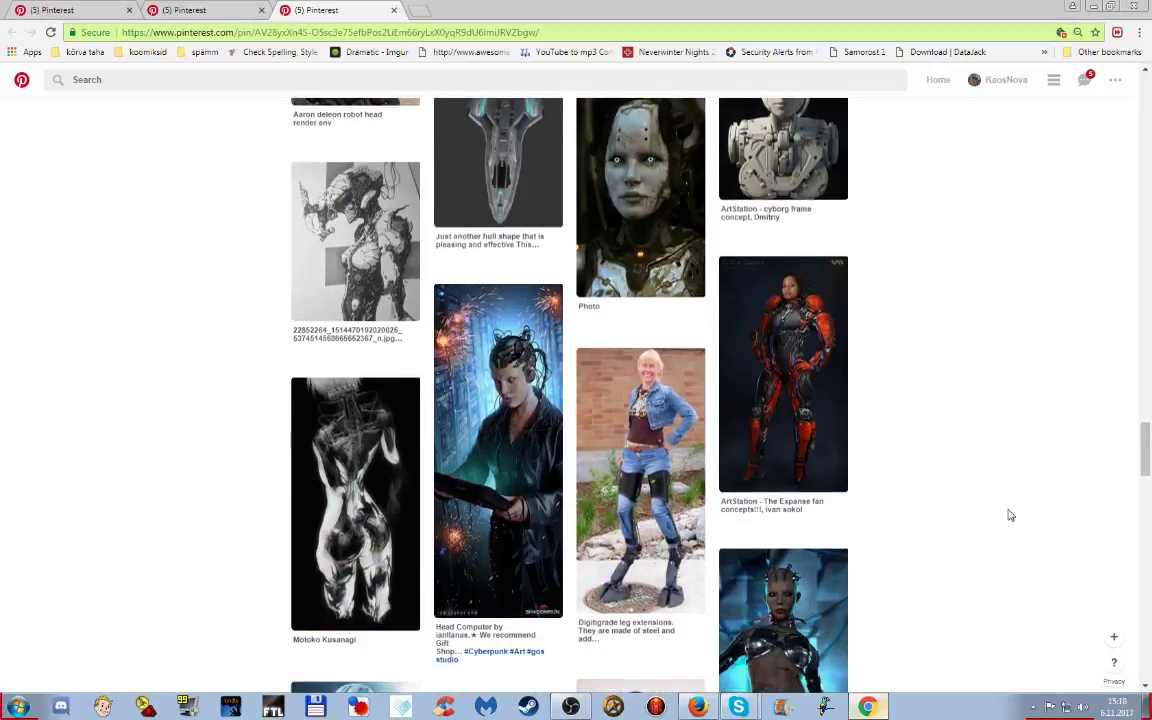
mouse_move(792, 428)
scroll(990, 468, "down", 4)
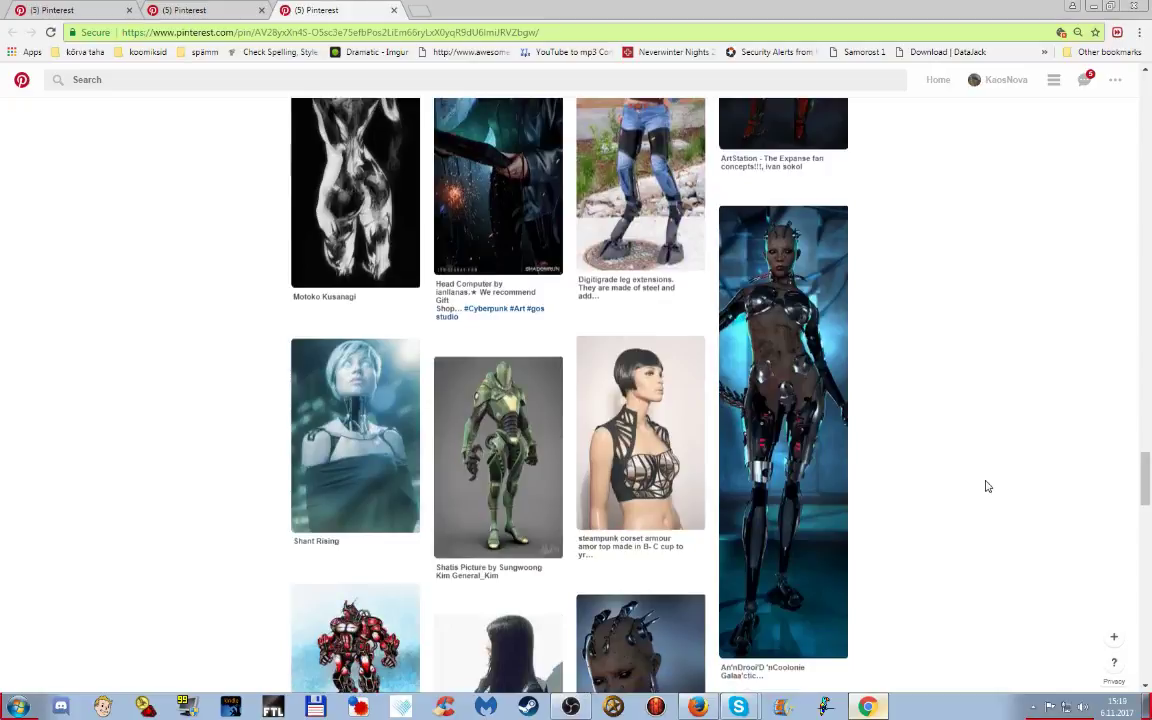
mouse_move(810, 467)
scroll(998, 530, "down", 2)
mouse_move(654, 496)
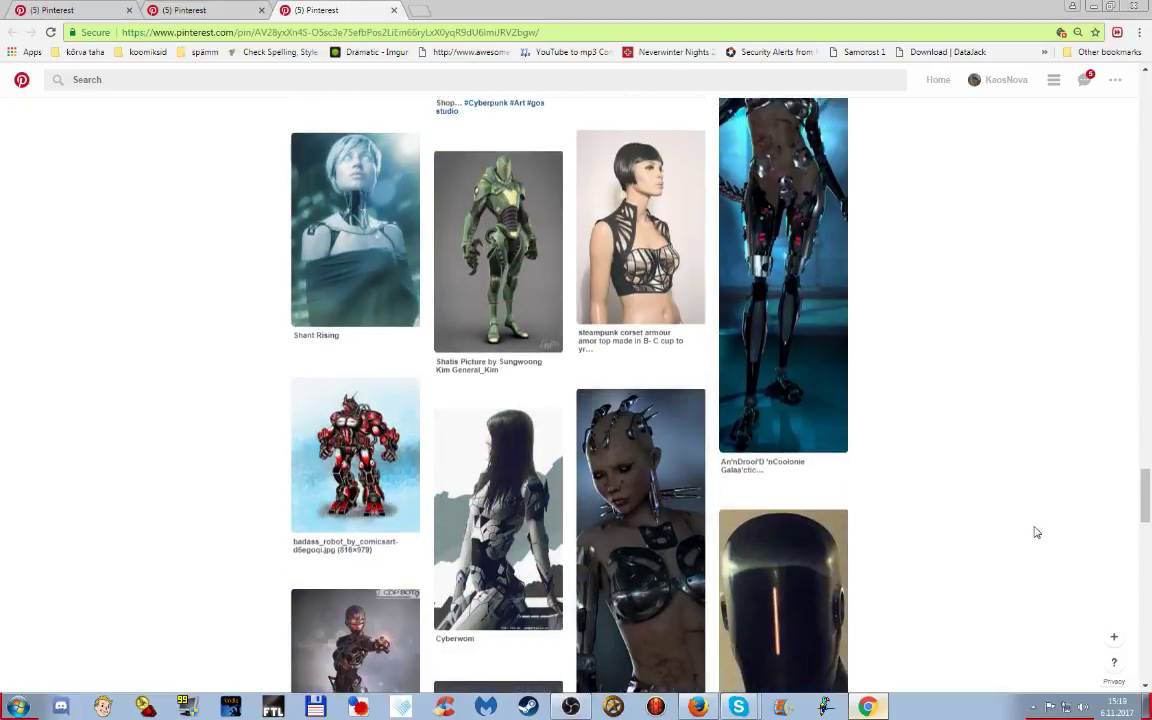
scroll(1036, 531, "down", 4)
scroll(1036, 530, "down", 1)
- Open the black-and-orange light-suit pin from the board grid in a new tab
left_click(193, 12)
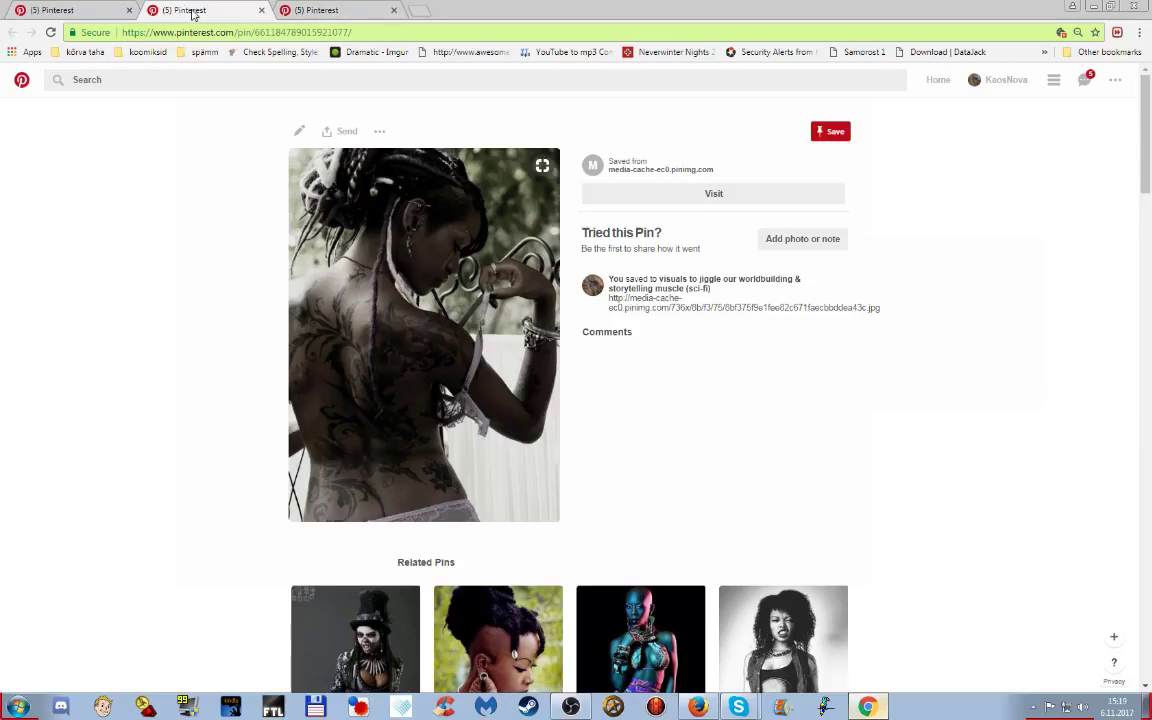
left_click(48, 11)
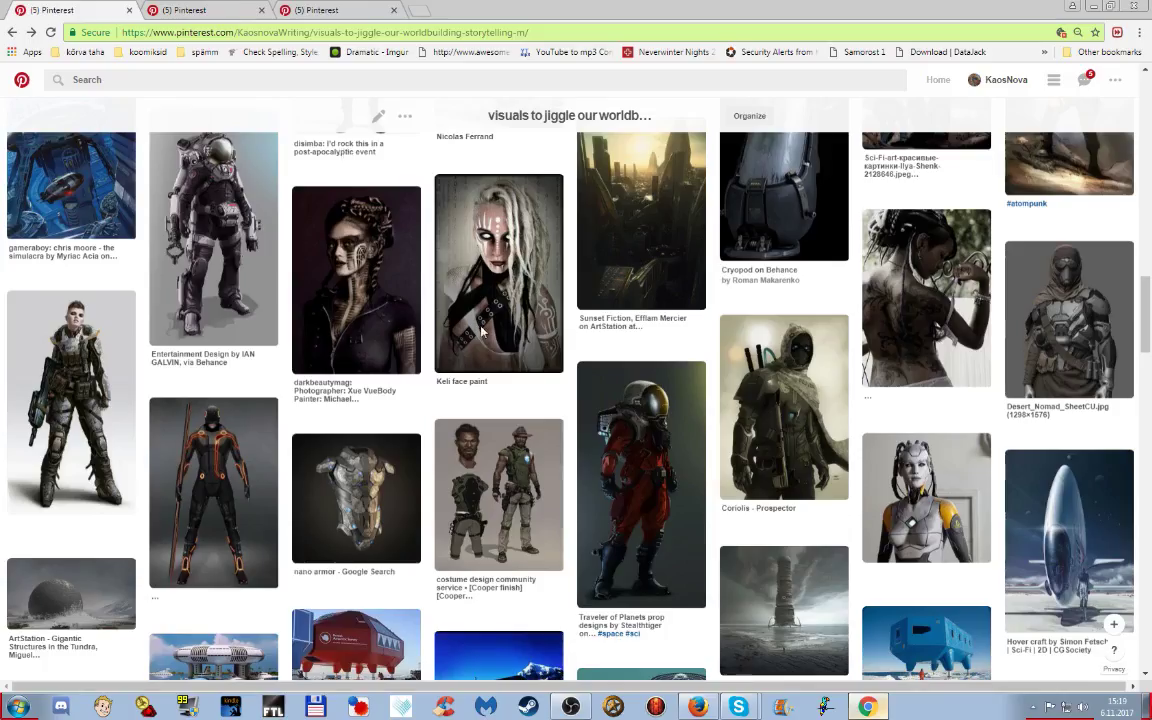
right_click(202, 456)
left_click(263, 463)
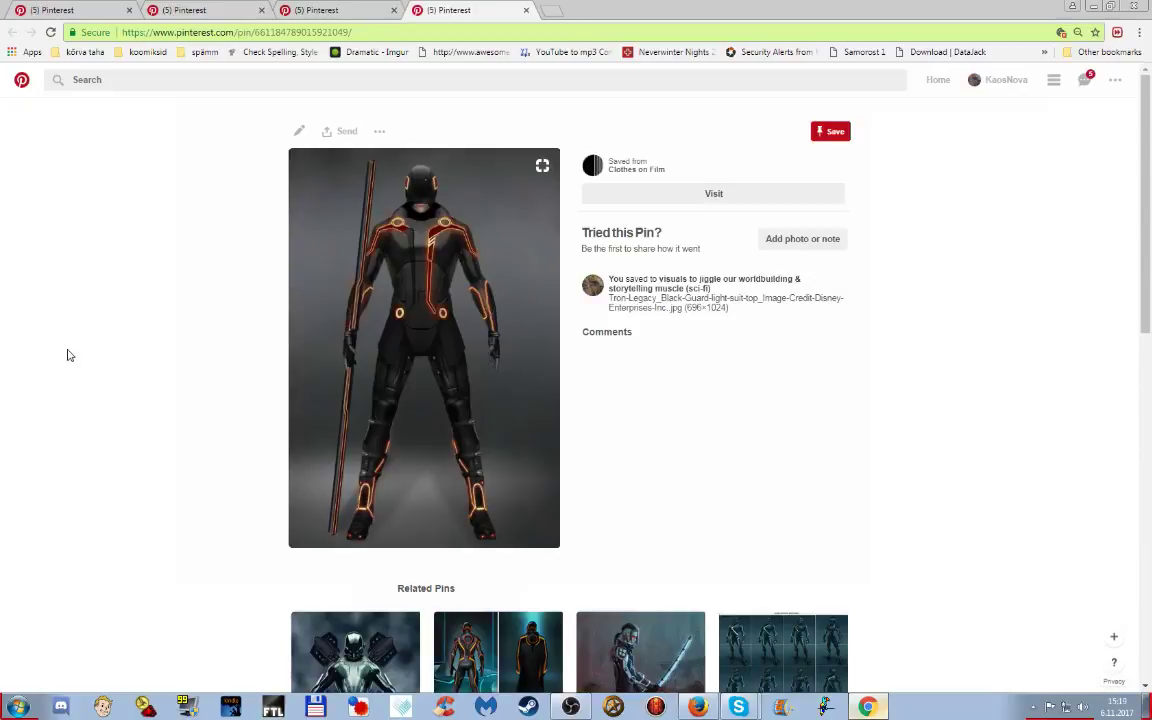
- Scroll down the light-suit pin's Related Pins toward the Shadowrun Mage pin
scroll(87, 382, "down", 1)
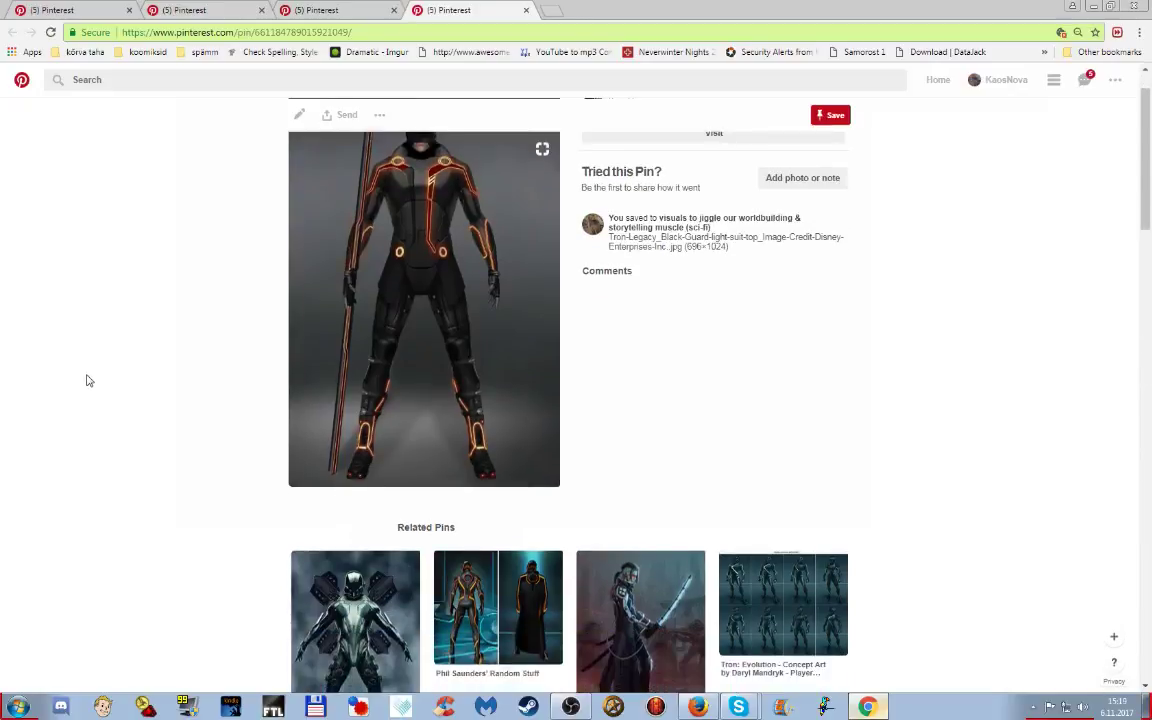
scroll(89, 375, "down", 3)
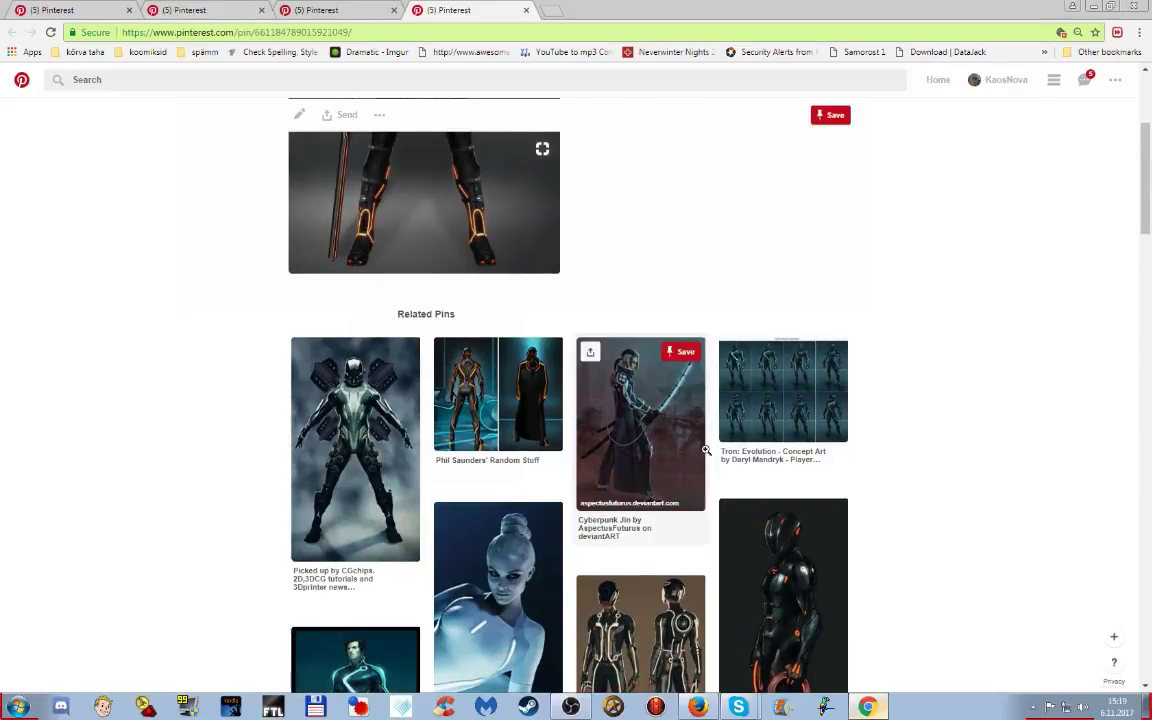
scroll(959, 442, "down", 4)
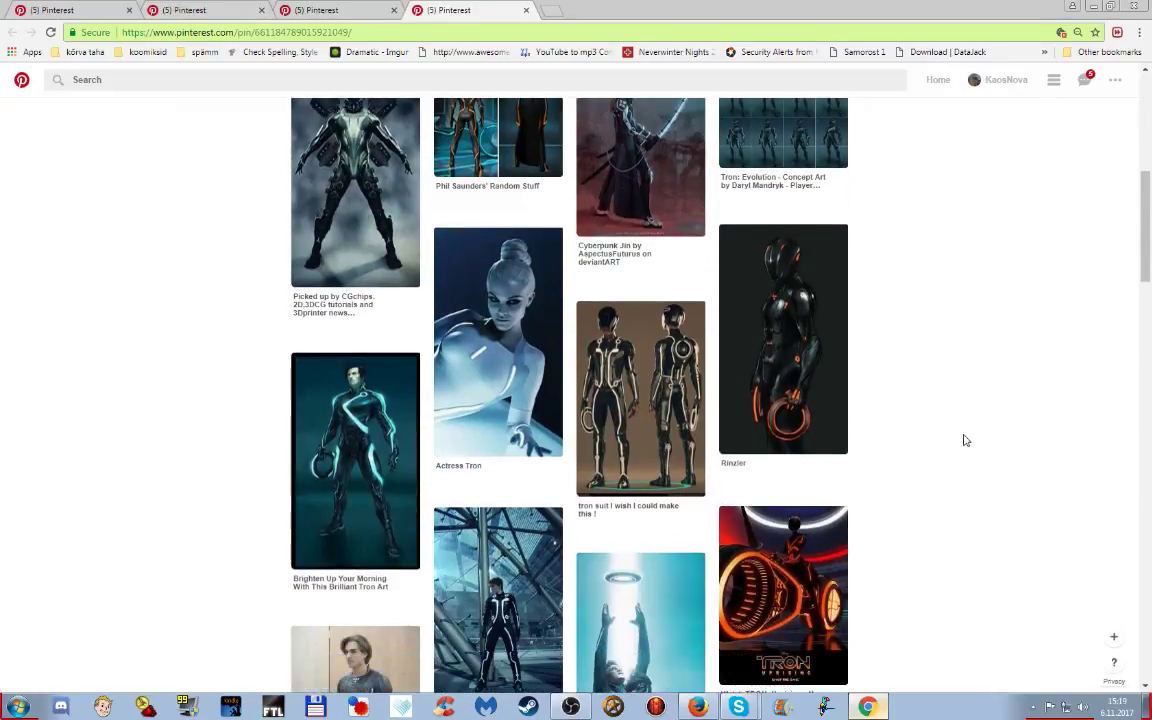
scroll(965, 440, "down", 6)
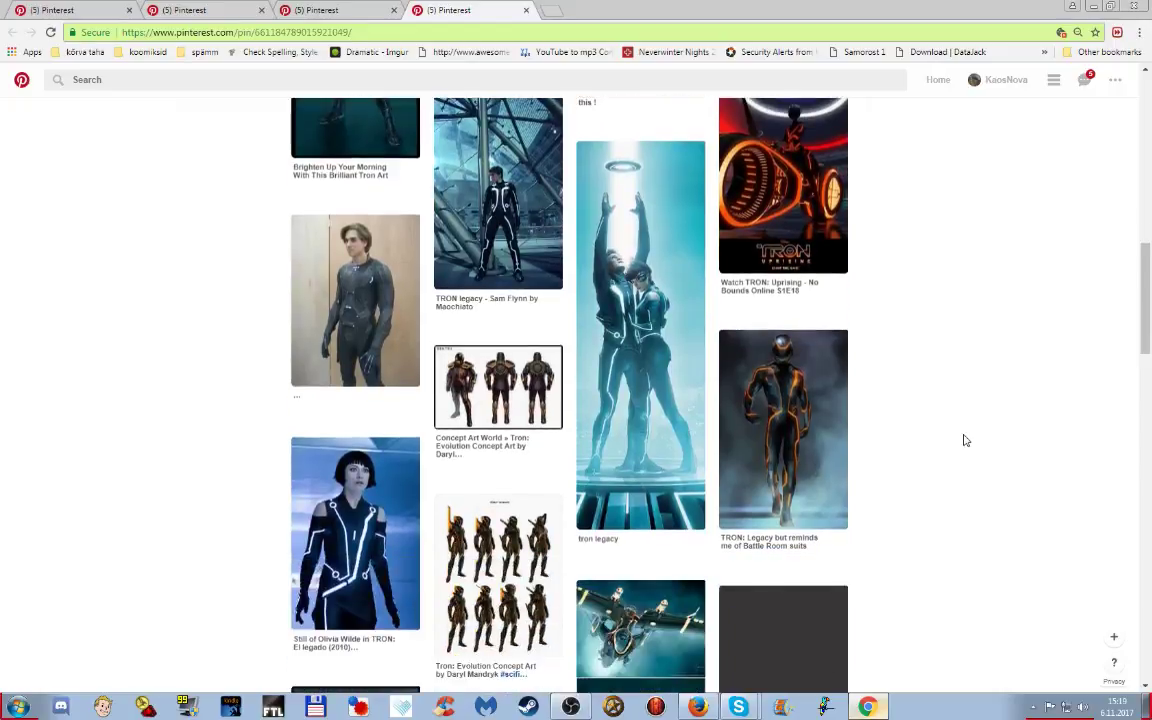
scroll(965, 440, "down", 4)
scroll(965, 440, "down", 4)
scroll(965, 440, "down", 4)
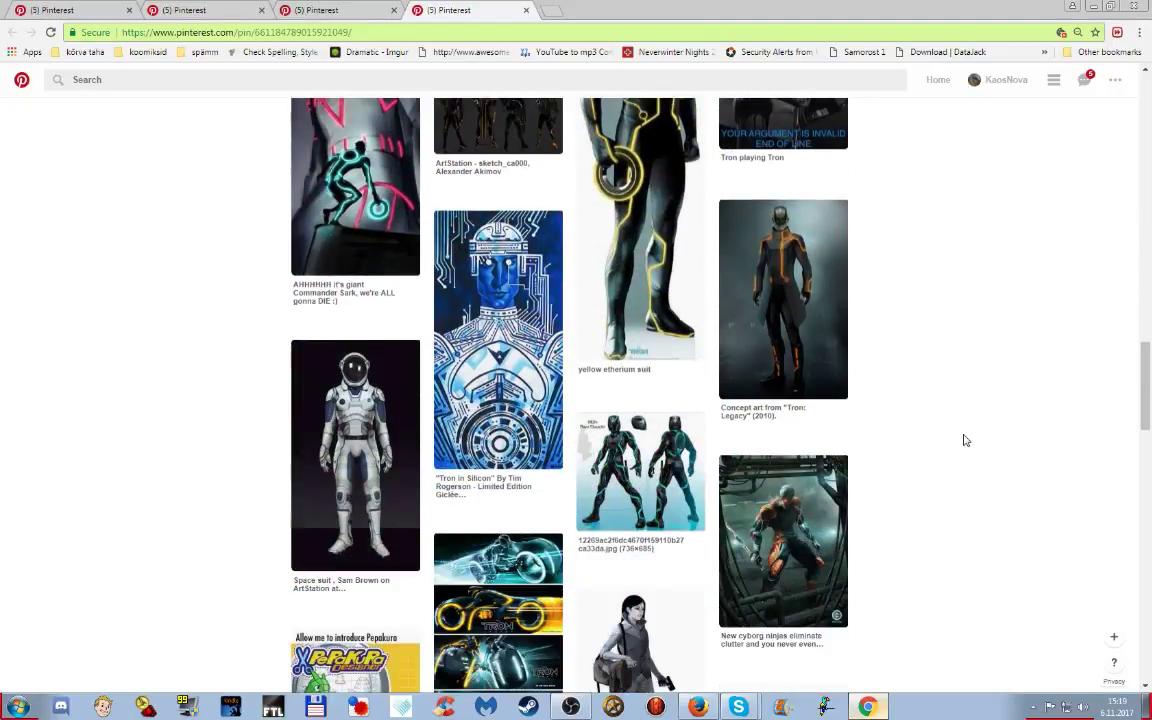
scroll(965, 440, "down", 2)
scroll(965, 440, "down", 2)
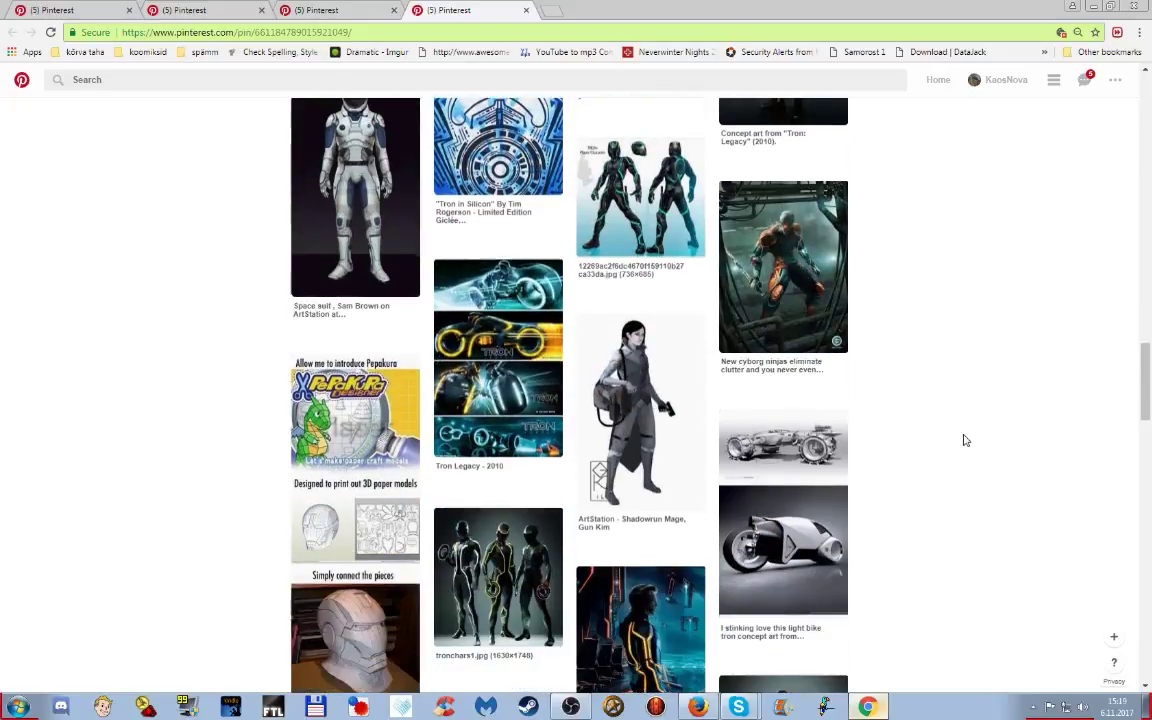
- Open the Shadowrun Mage pin and scroll down to its related pins
left_click(620, 425)
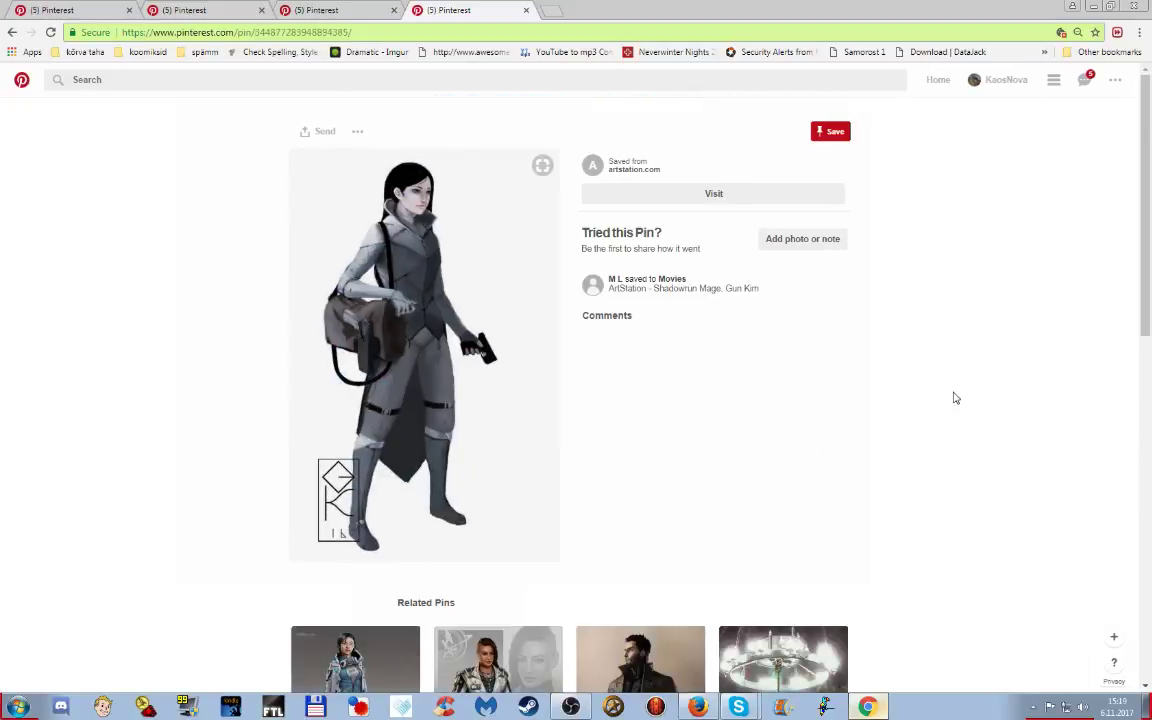
scroll(955, 398, "down", 1)
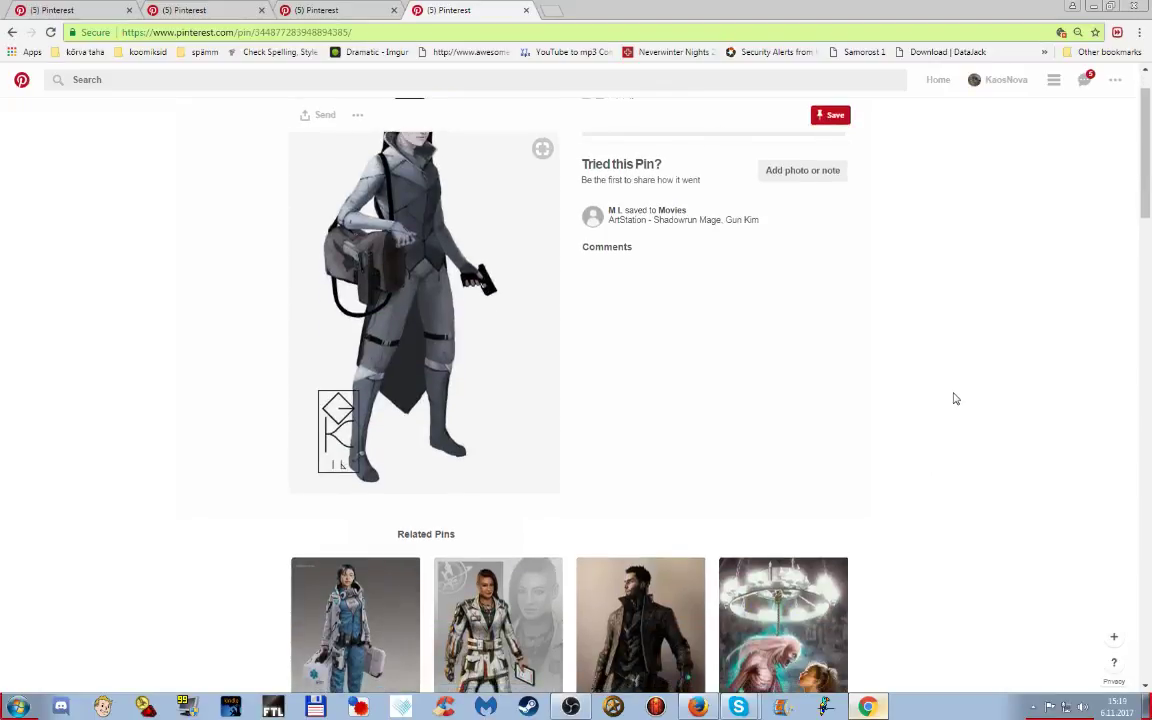
scroll(955, 398, "up", 1)
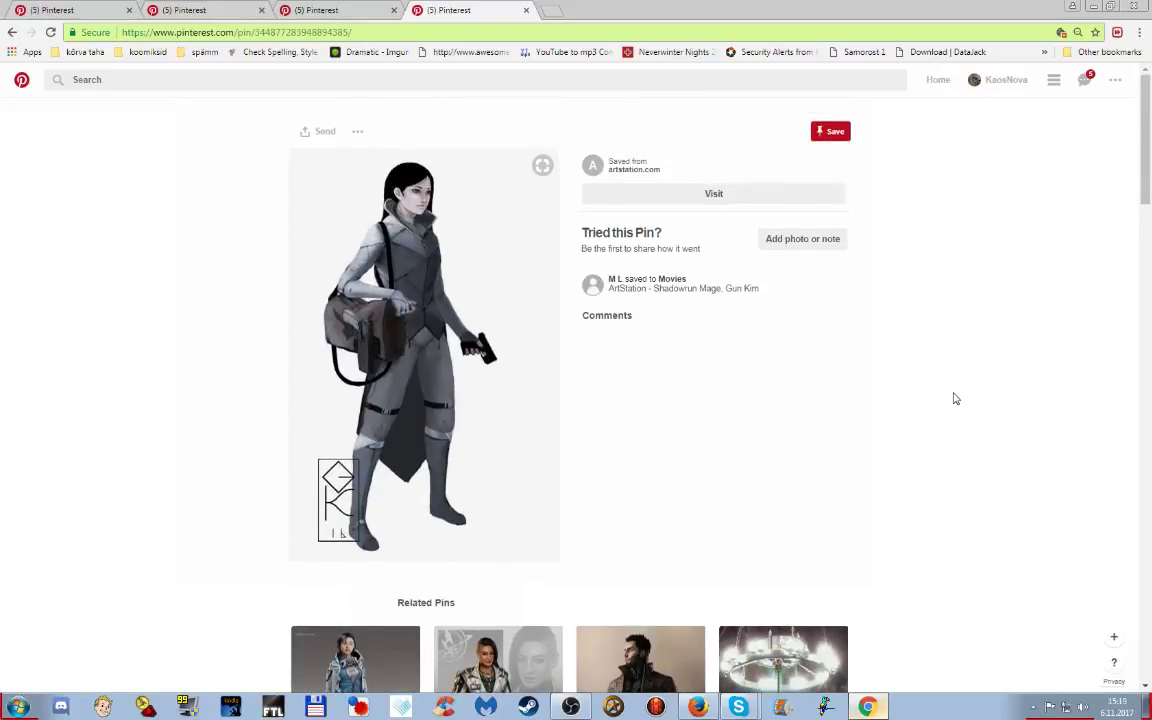
scroll(955, 398, "down", 2)
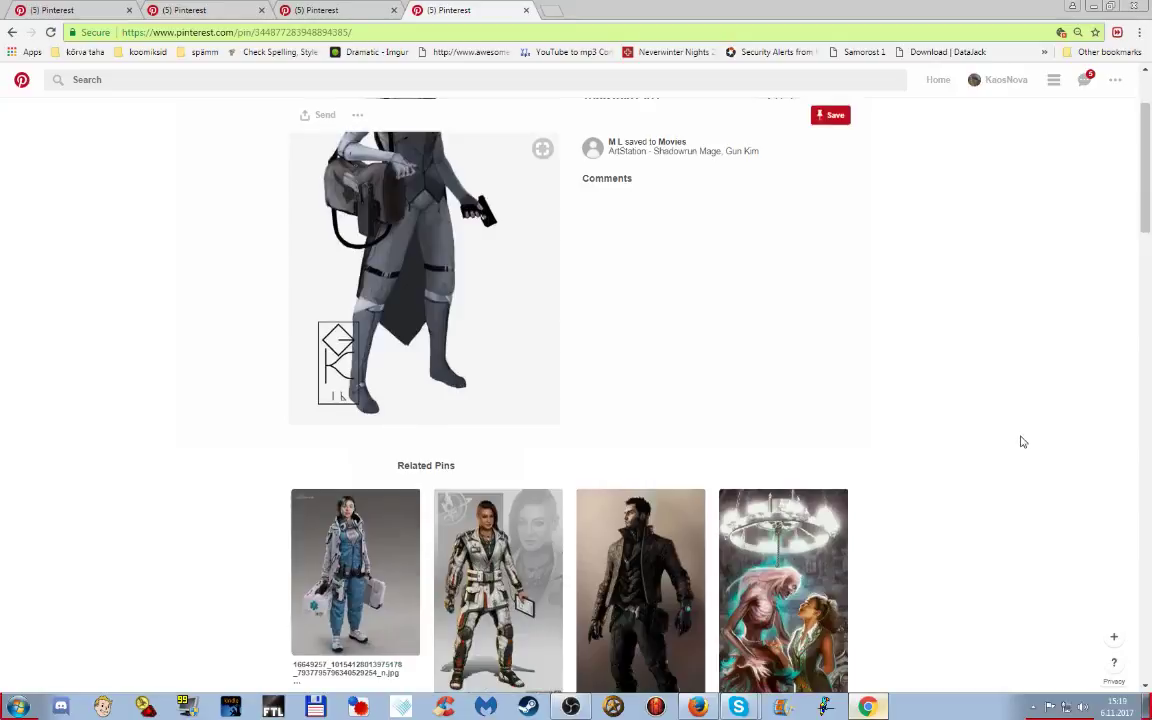
scroll(1018, 477, "down", 2)
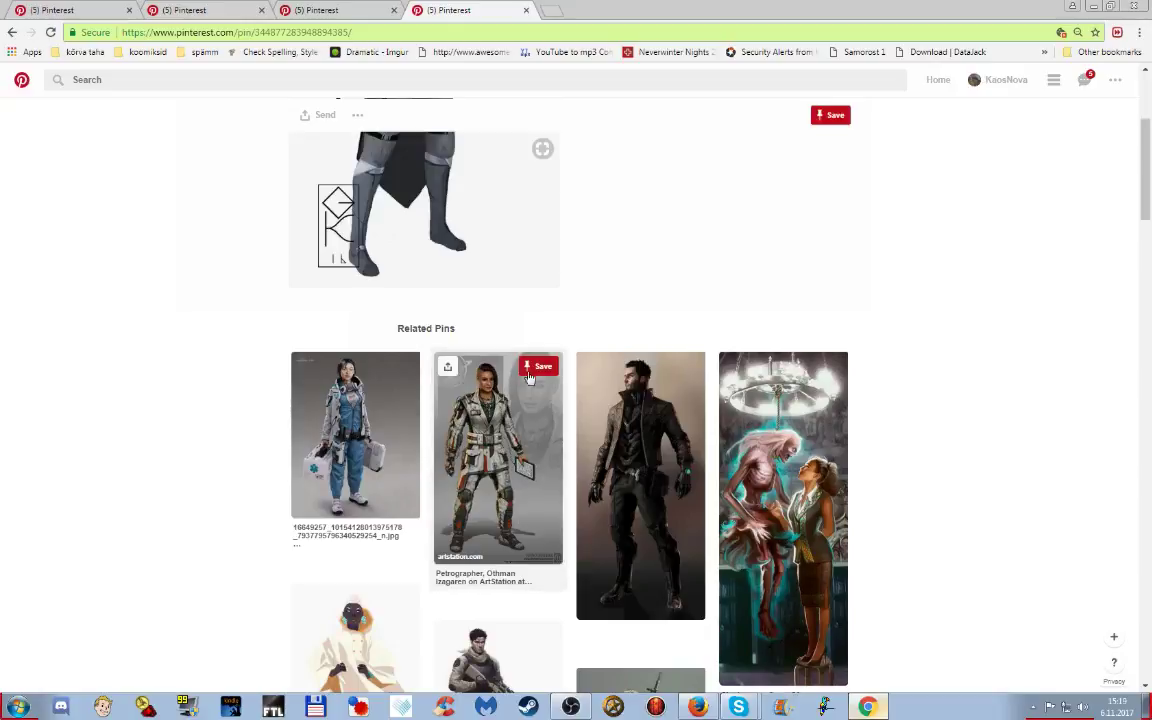
- Save the related Petrographer pin to the 'visuals to jiggle…' sci-fi board
left_click(535, 368)
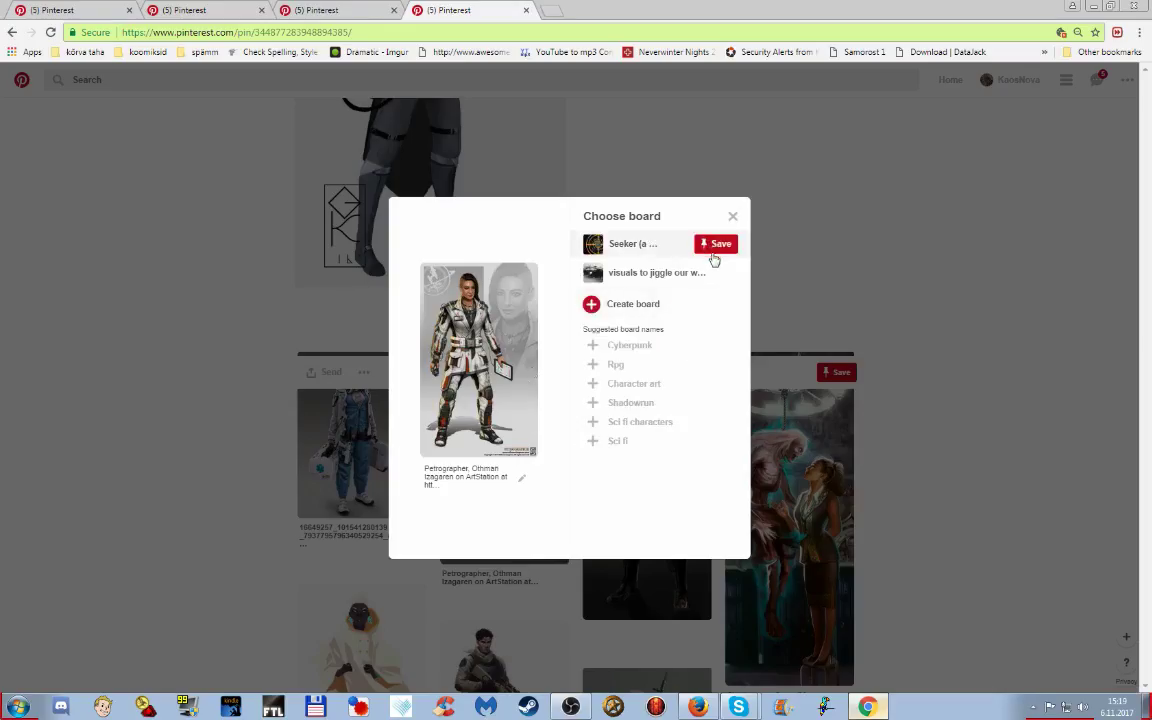
left_click(713, 276)
scroll(995, 400, "down", 3)
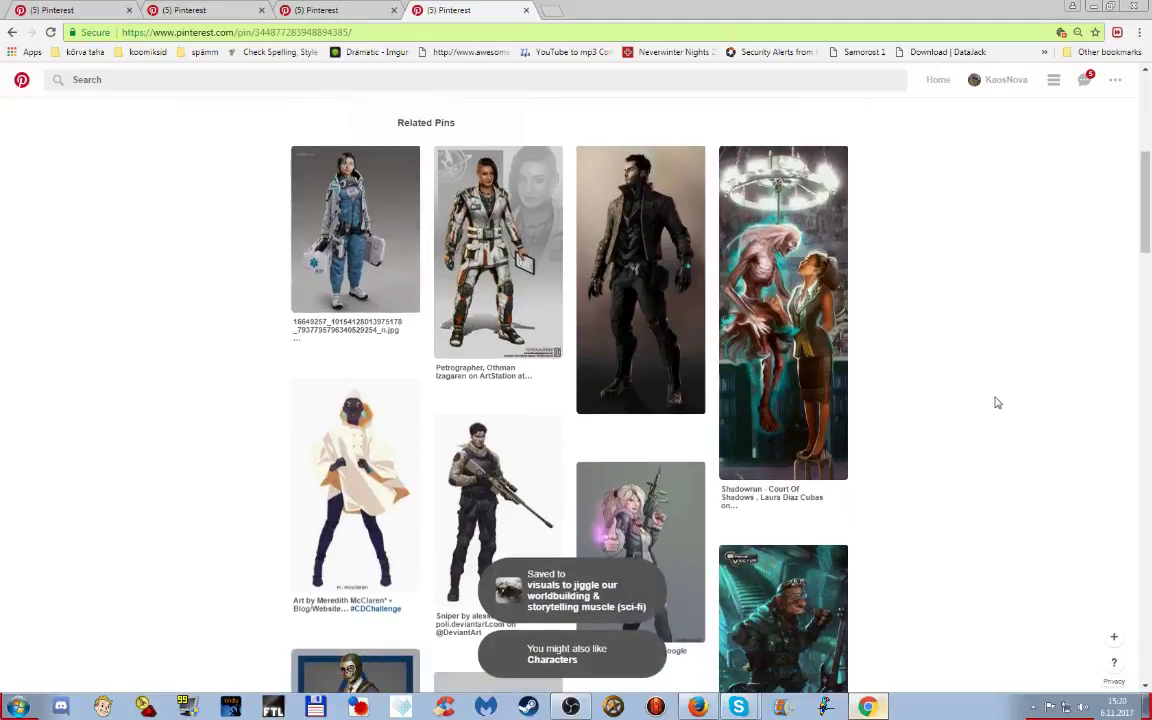
scroll(996, 401, "down", 4)
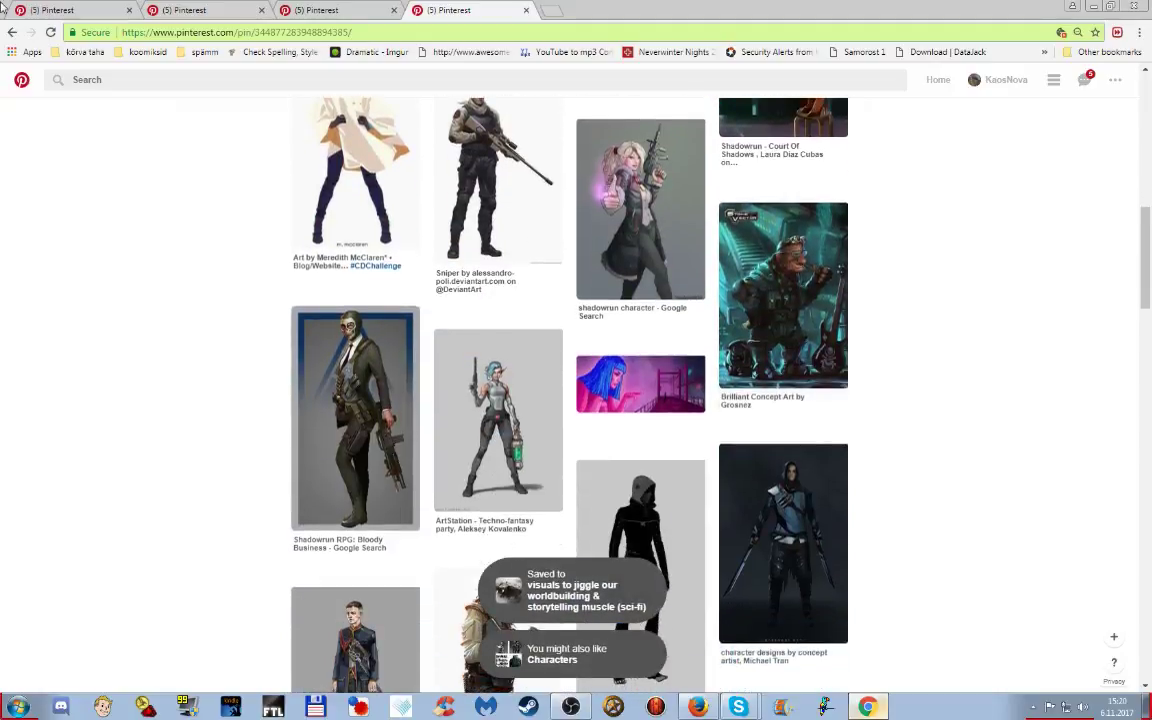
- Return to the sci-fi worldbuilding board grid and scroll down to the hooded 'Hunter' pin
left_click(58, 12)
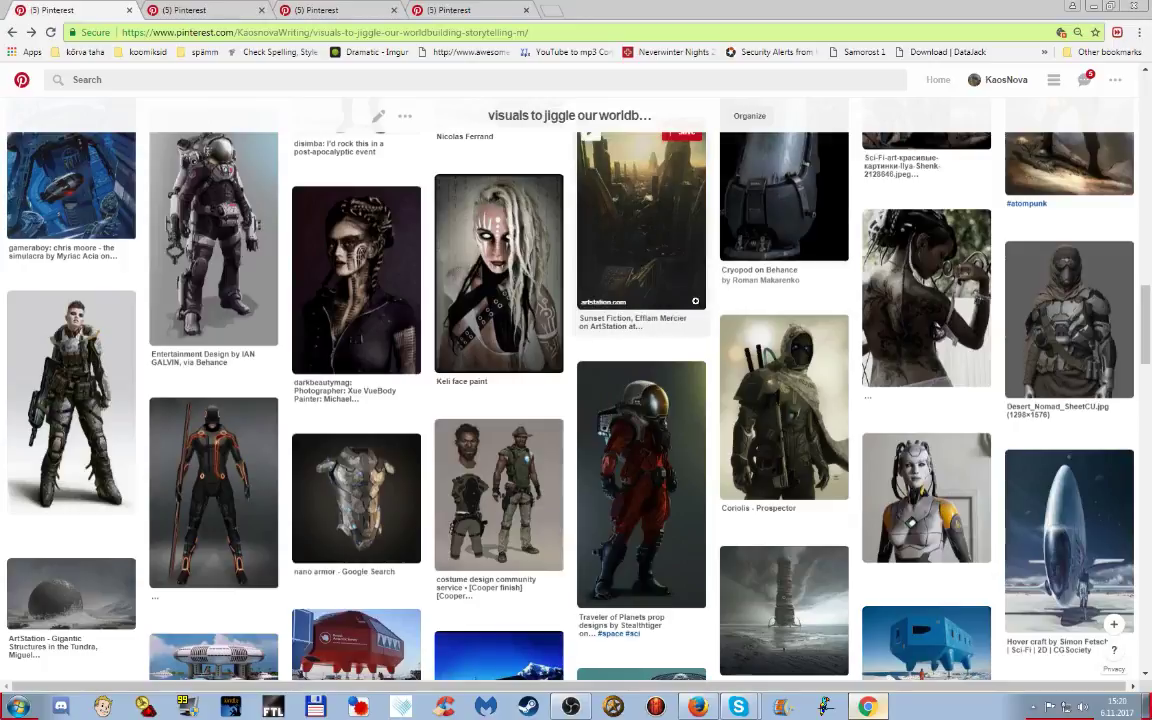
scroll(706, 302, "down", 3)
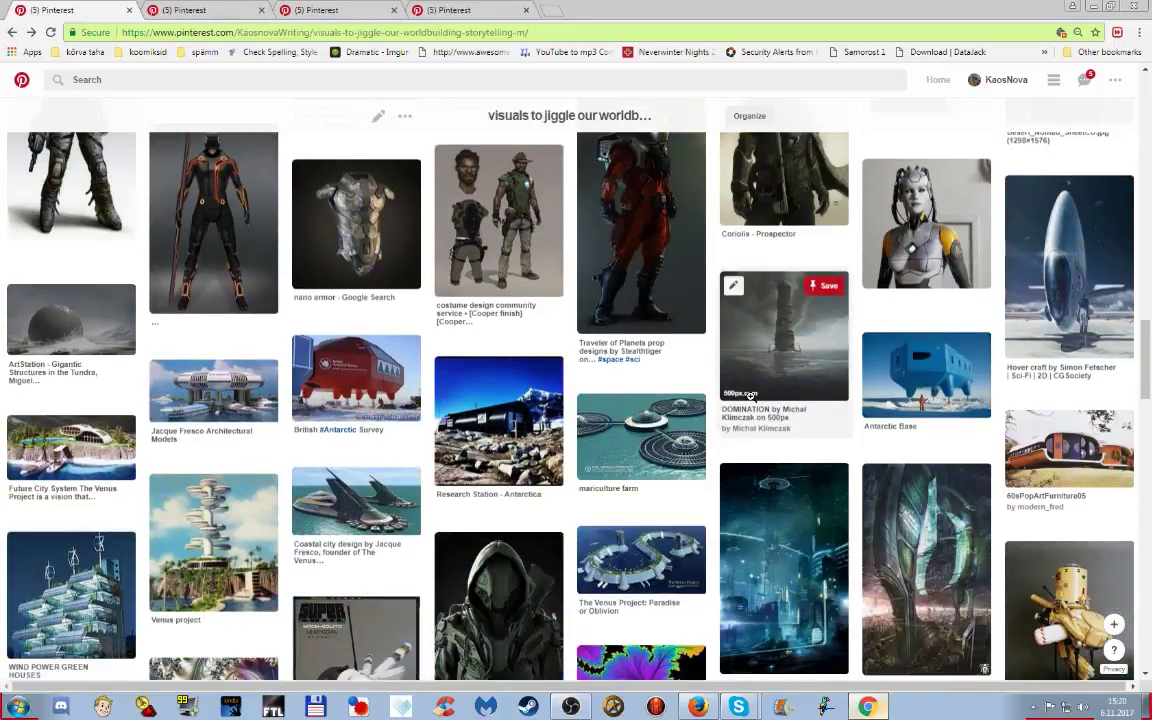
scroll(735, 430, "down", 2)
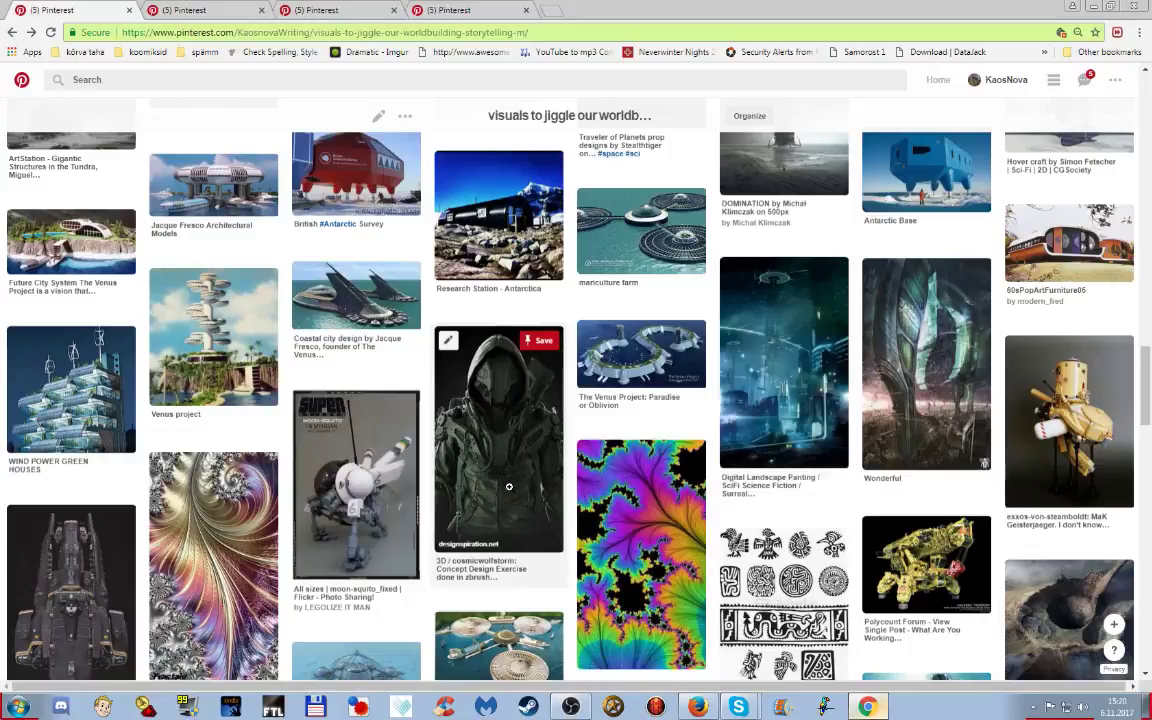
scroll(827, 300, "down", 2)
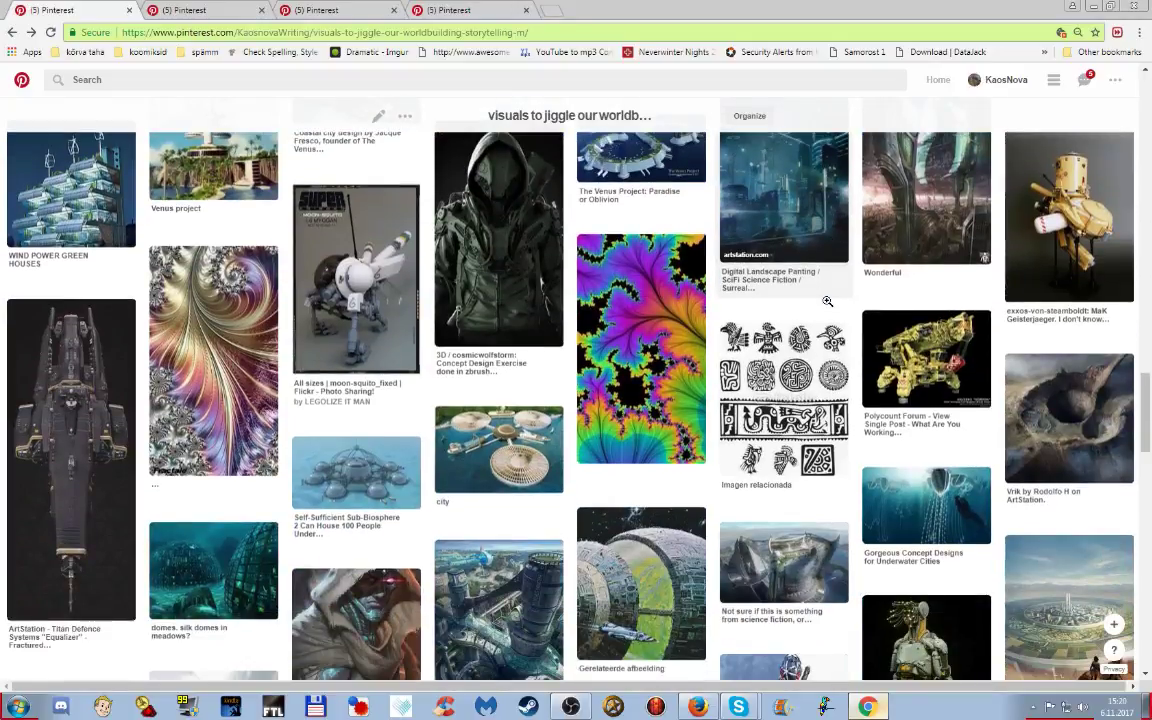
scroll(827, 301, "down", 1)
scroll(827, 301, "down", 2)
scroll(718, 265, "down", 1)
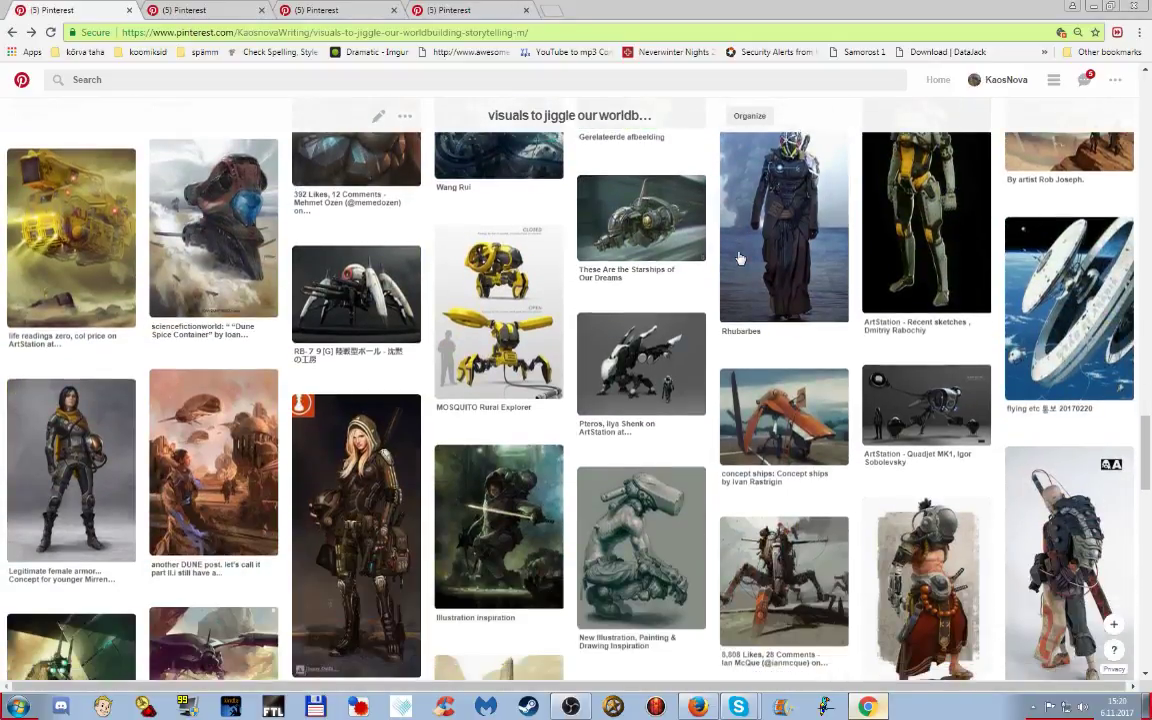
scroll(727, 247, "up", 1)
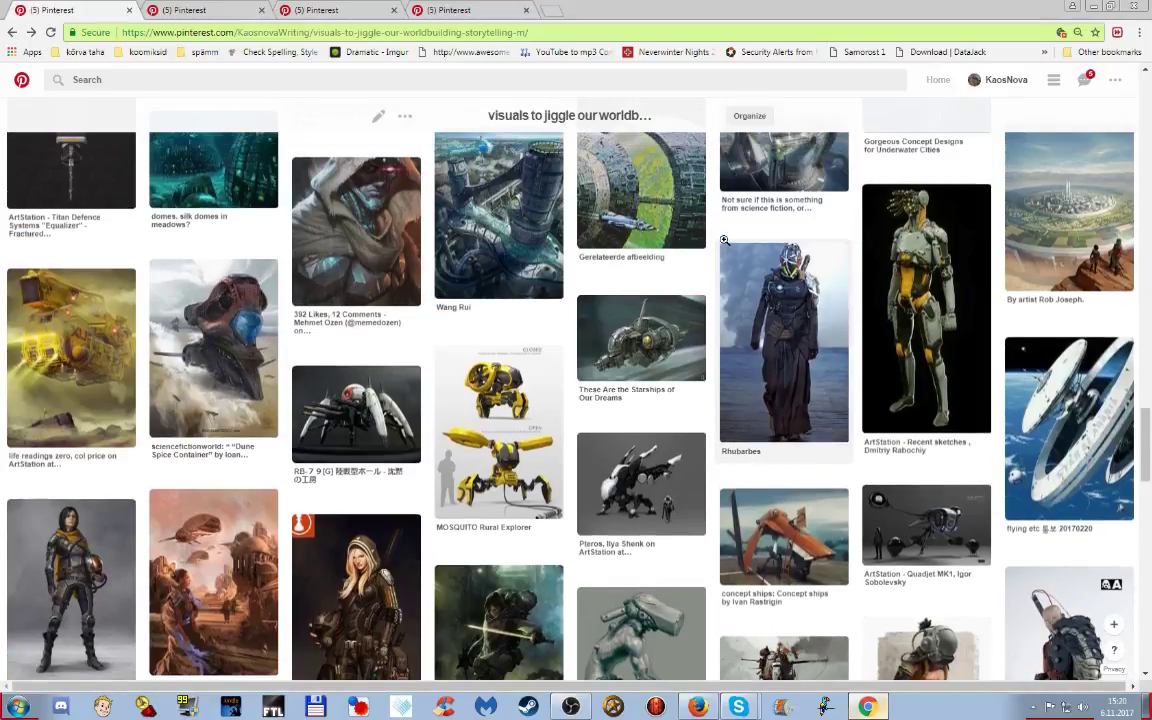
scroll(724, 240, "down", 1)
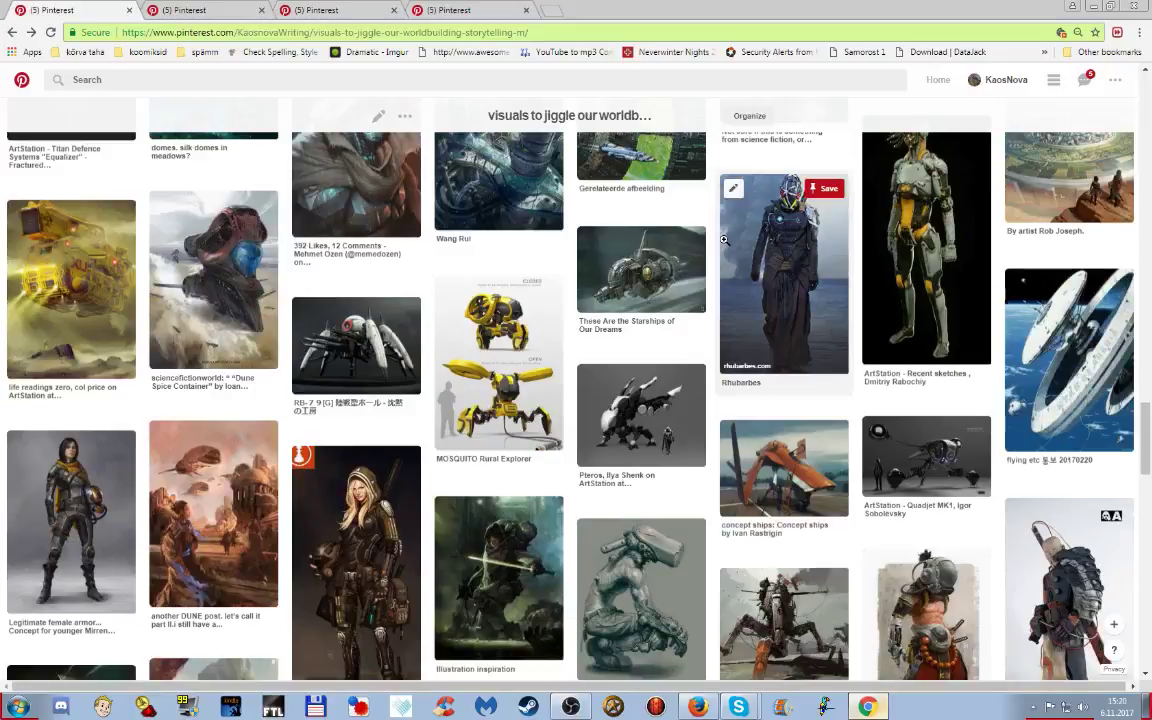
scroll(372, 491, "down", 1)
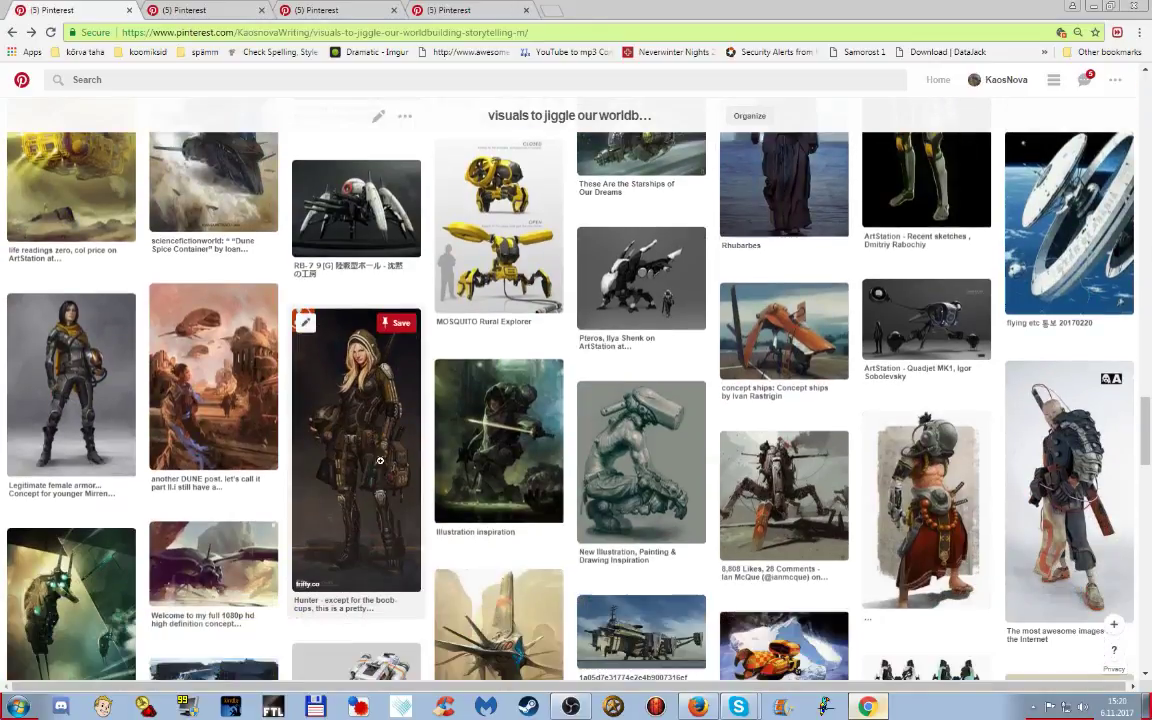
left_click(382, 437)
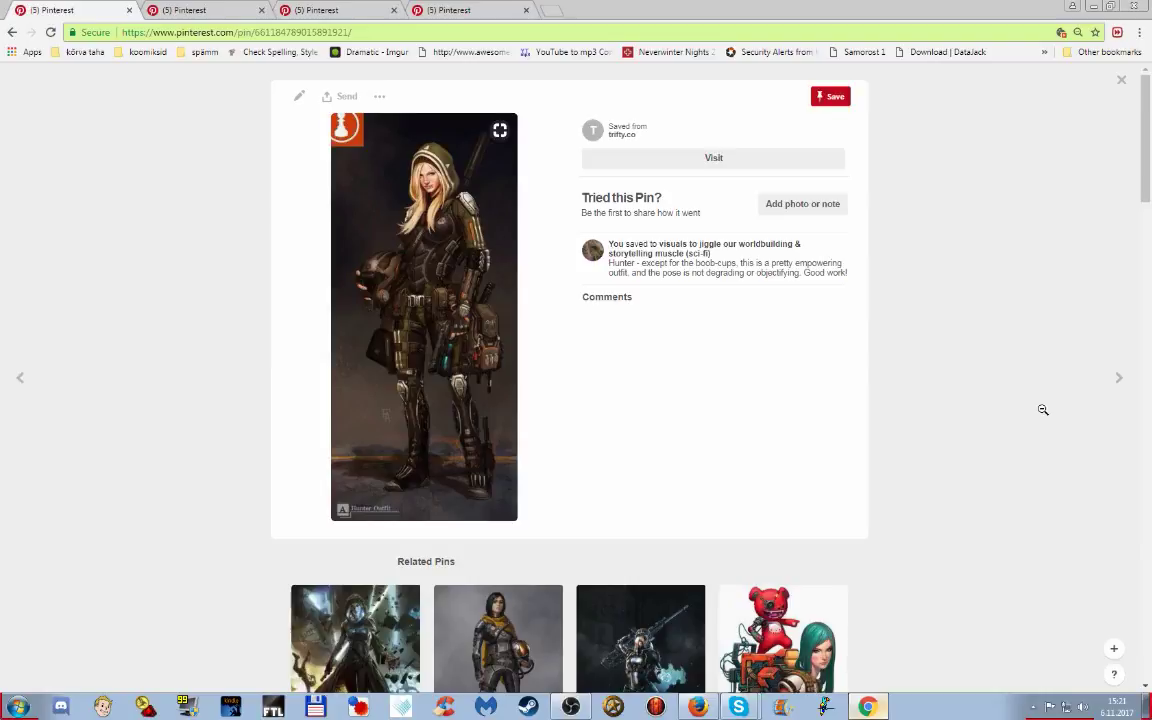
scroll(1034, 293, "down", 1)
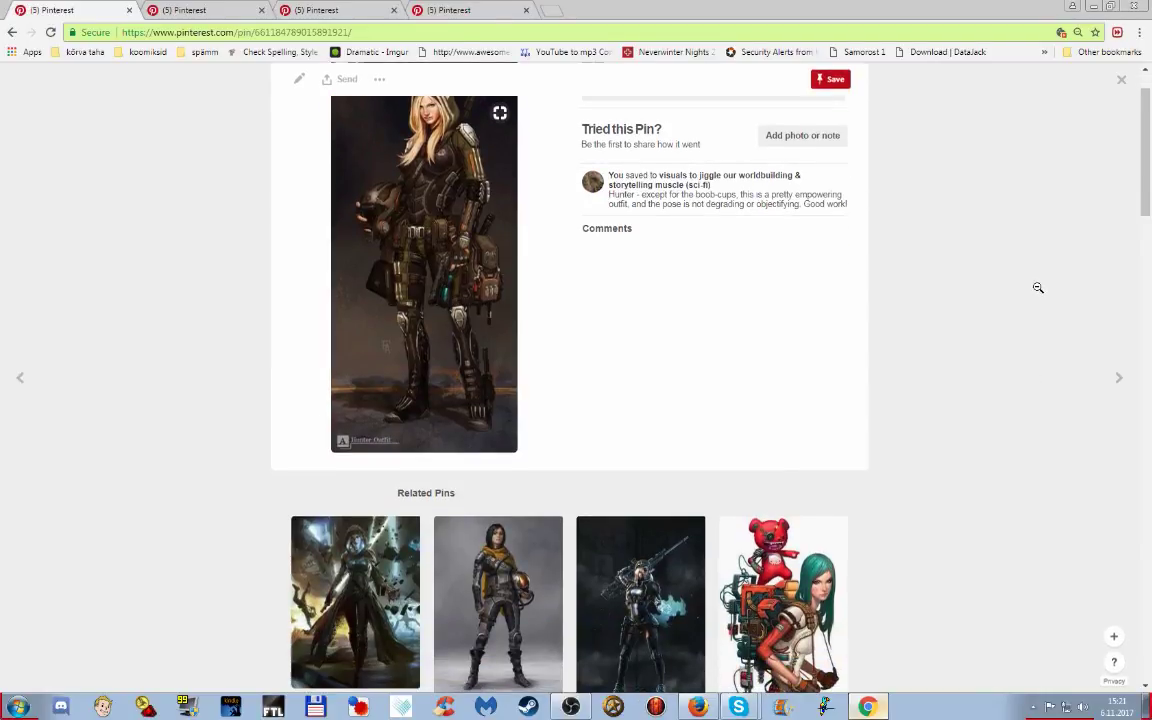
scroll(1038, 287, "down", 2)
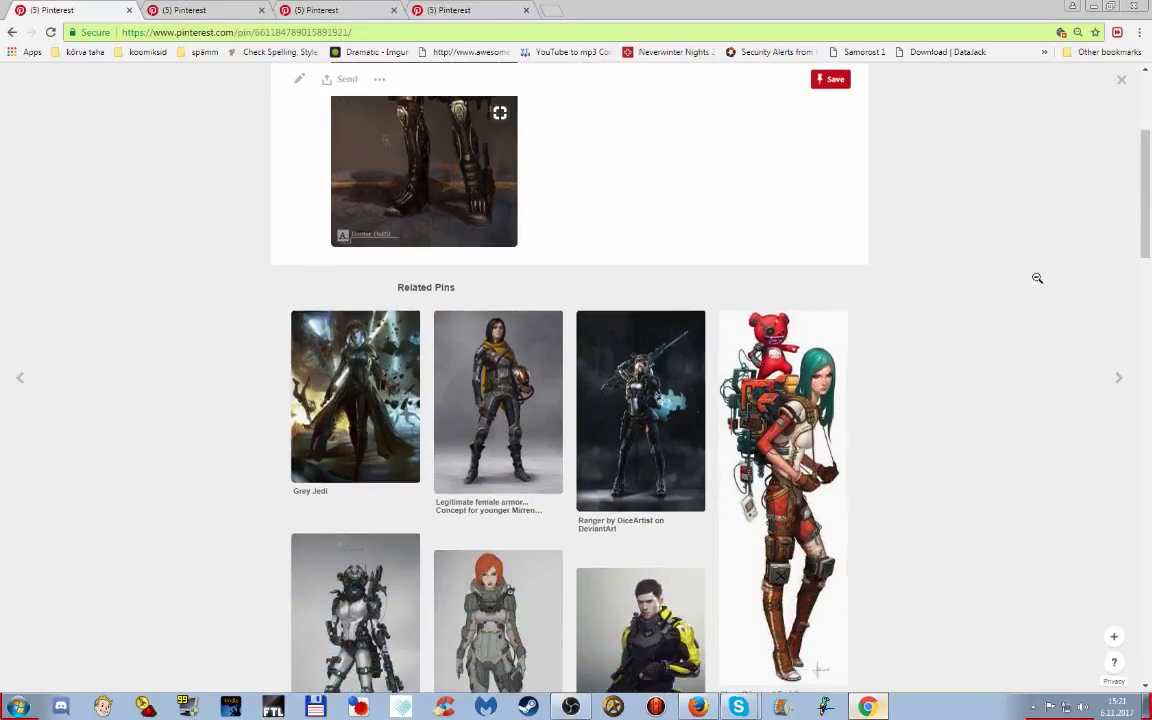
scroll(1037, 267, "down", 1)
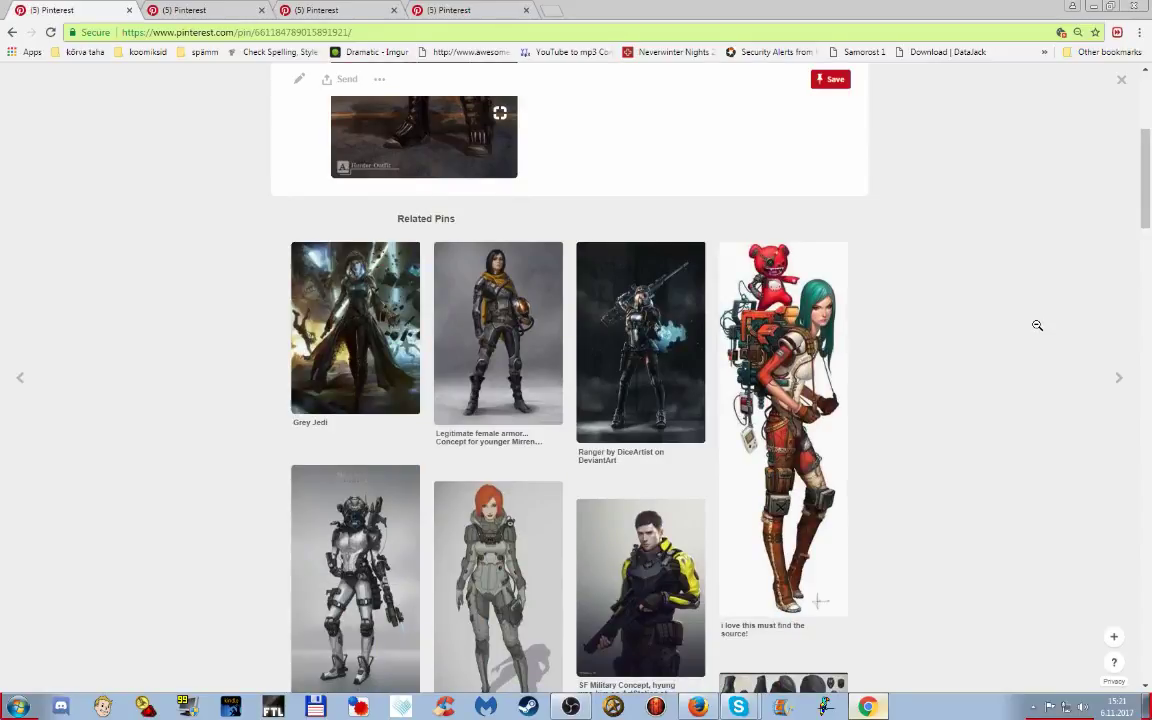
scroll(1038, 325, "up", 3)
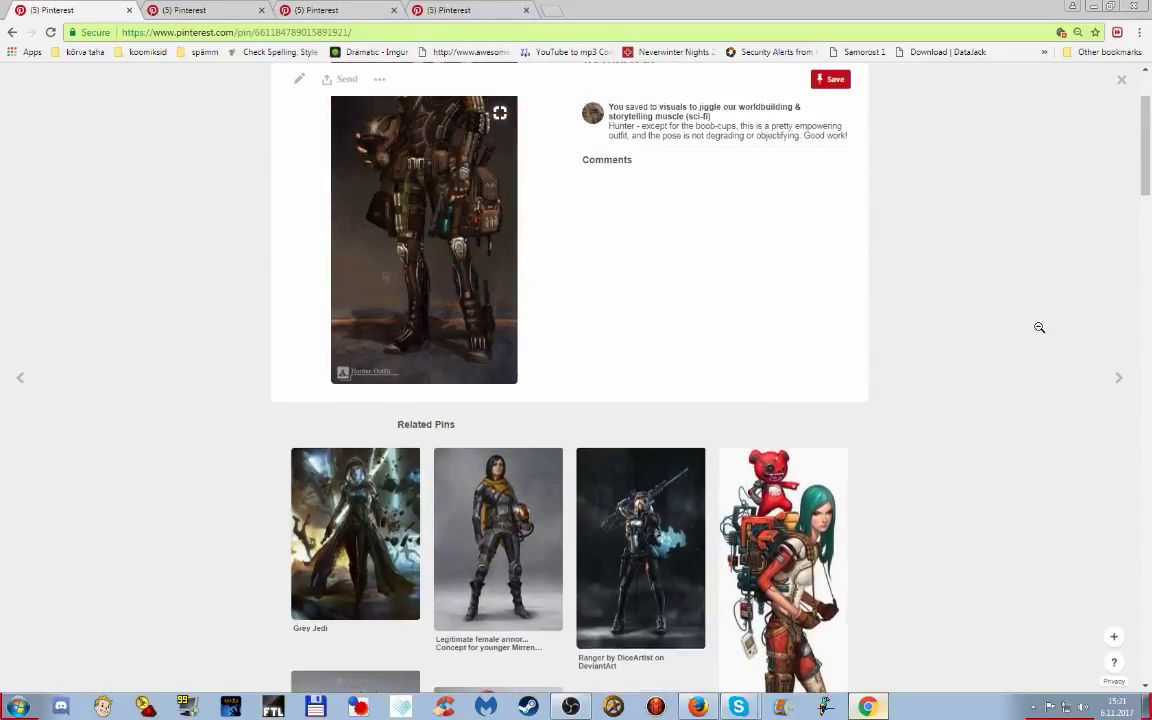
scroll(1039, 327, "up", 2)
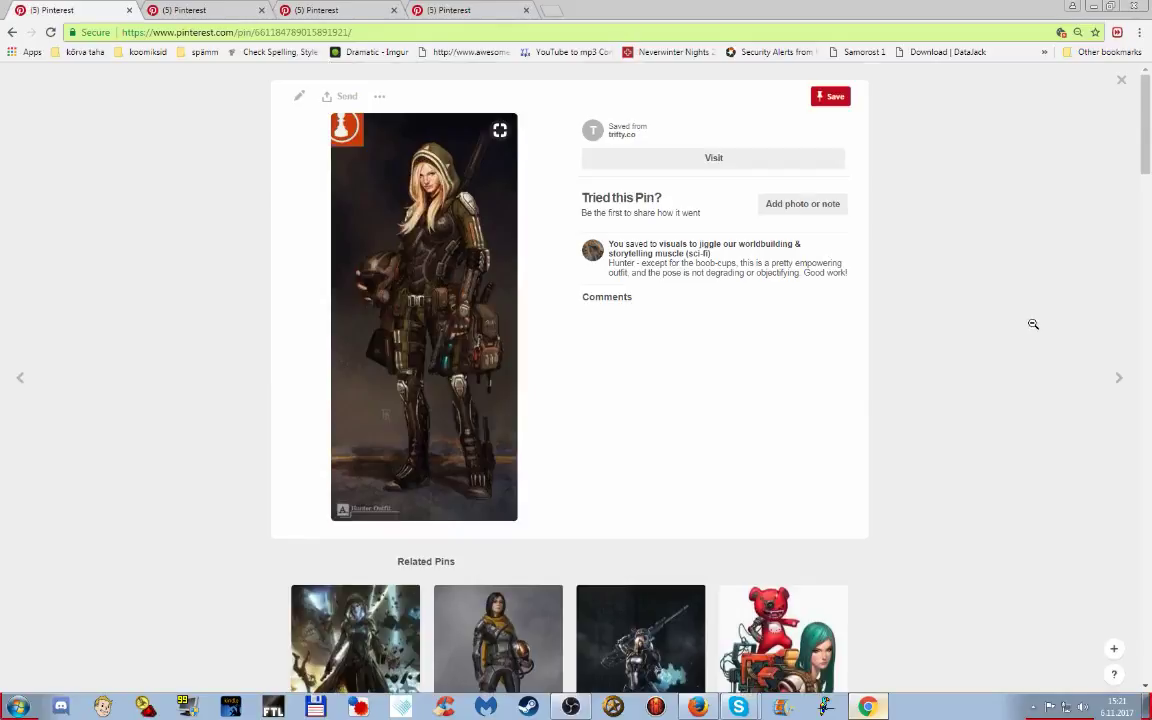
scroll(1033, 324, "down", 3)
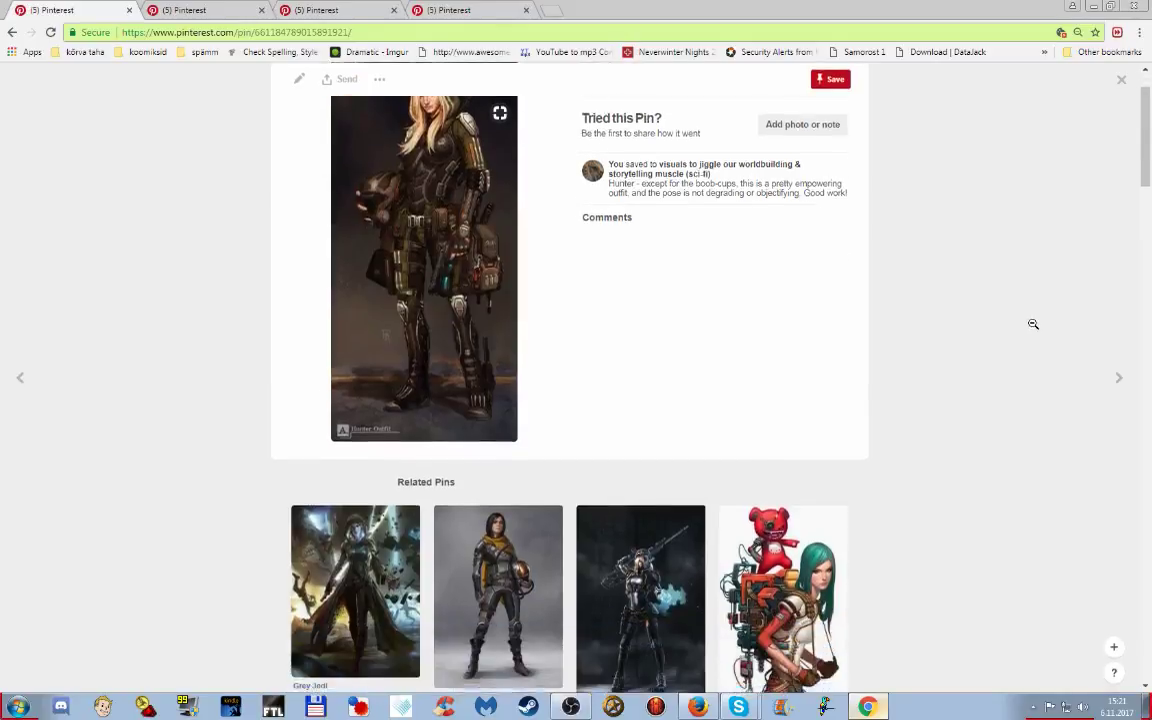
scroll(1036, 329, "up", 3)
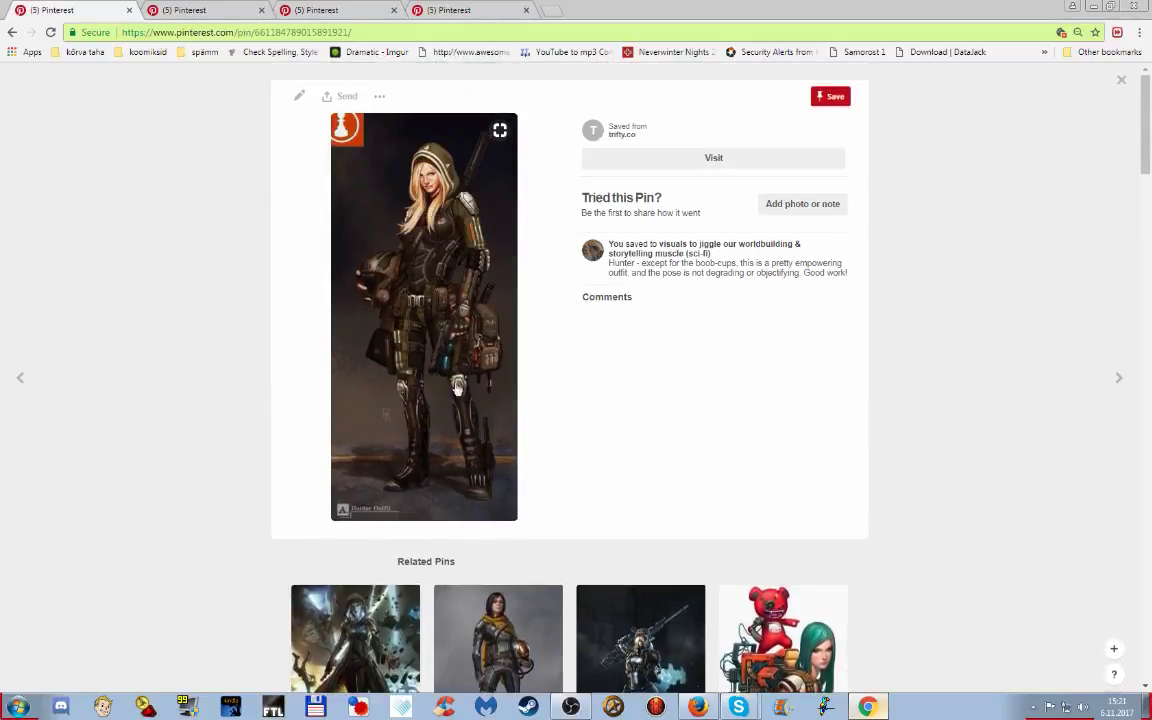
scroll(1020, 535, "down", 1)
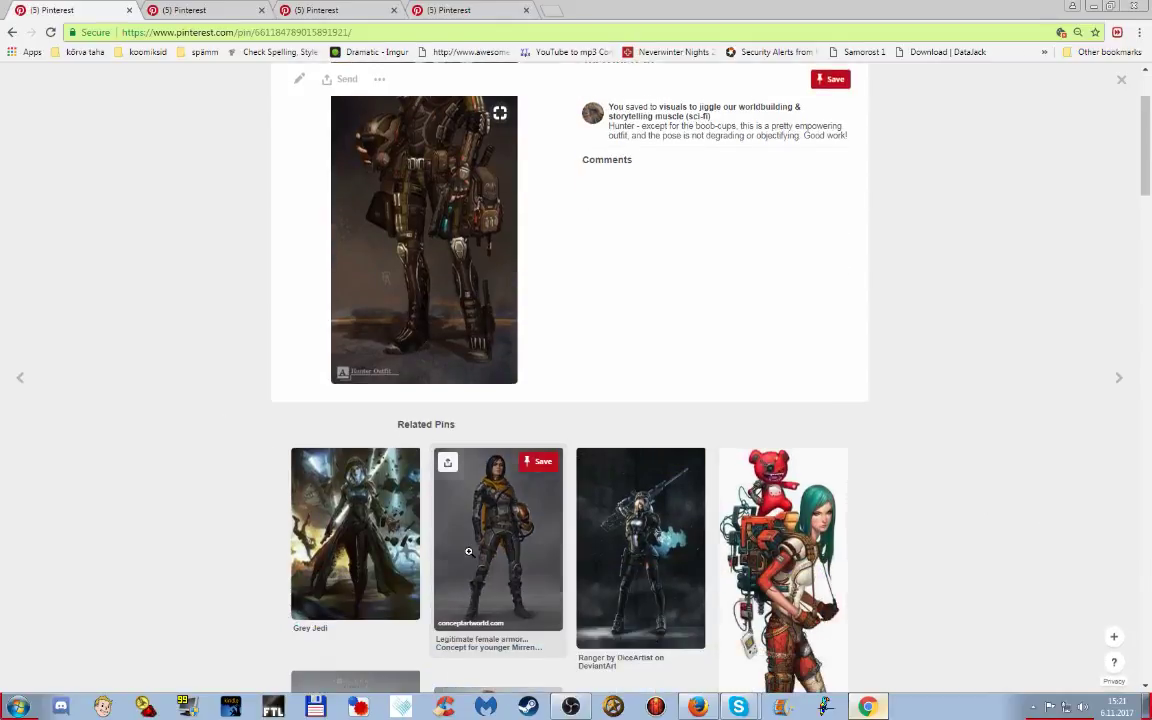
- Open the 'Legitimate female armor' related pin, then the X-Men: Days of Future Past costume pin
left_click(545, 538)
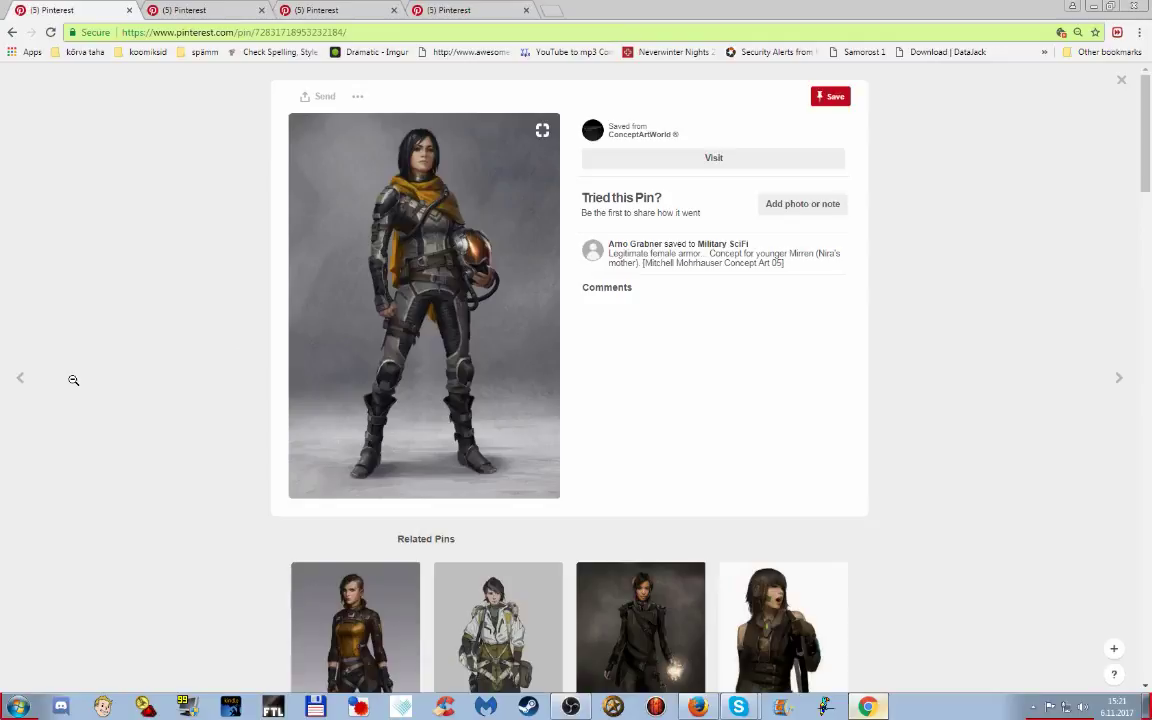
scroll(71, 382, "down", 2)
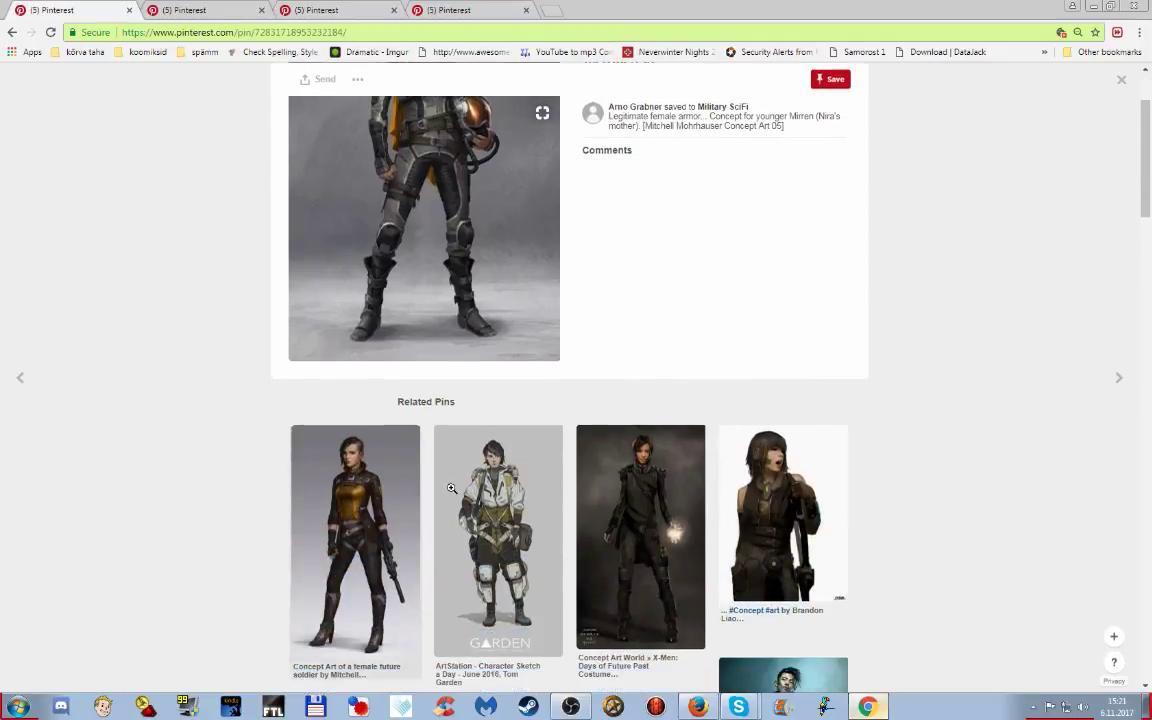
left_click(680, 530)
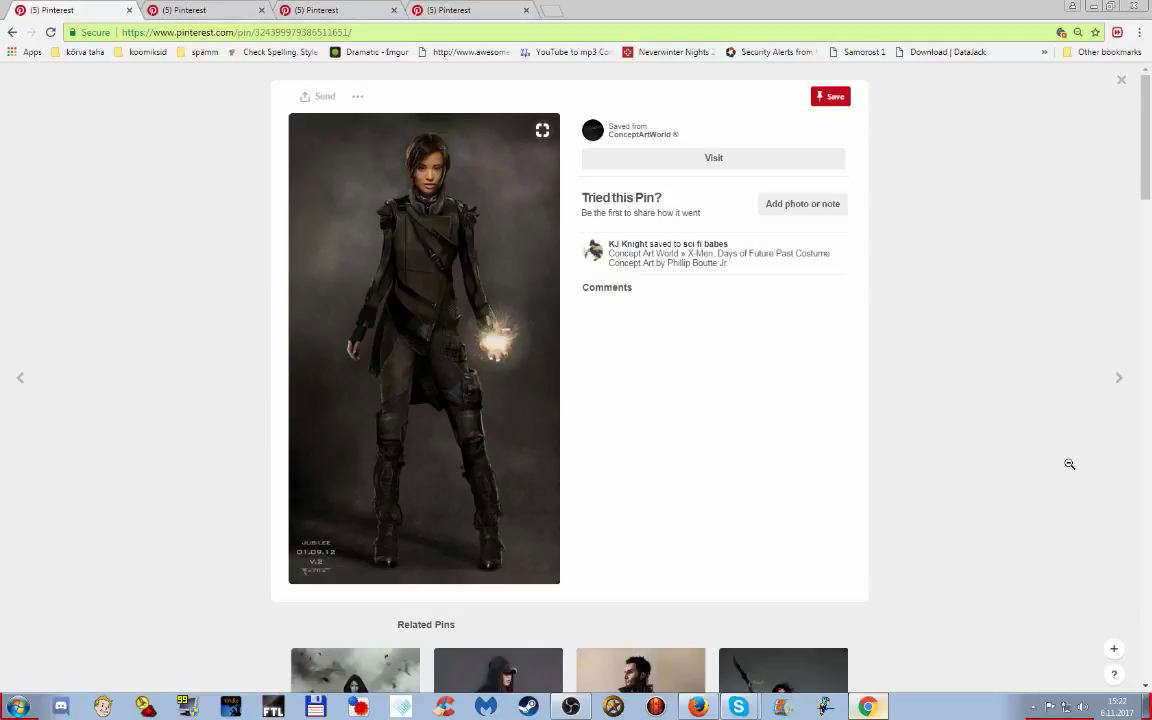
scroll(1069, 429, "down", 1)
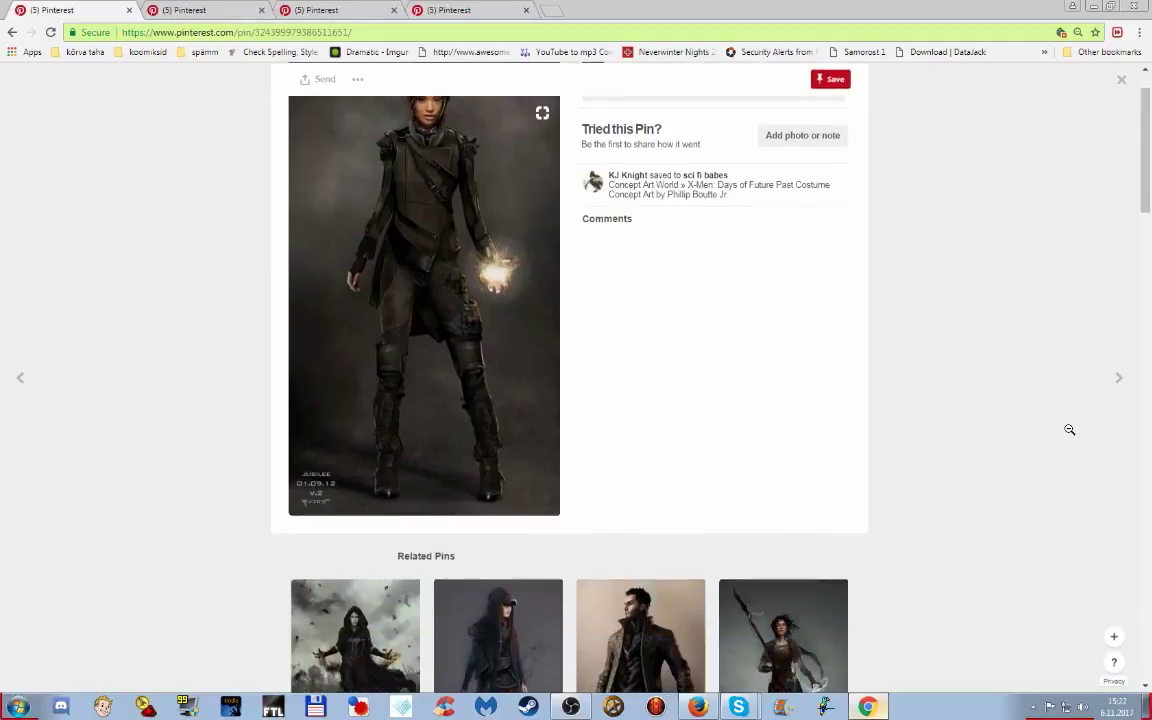
scroll(1036, 409, "up", 1)
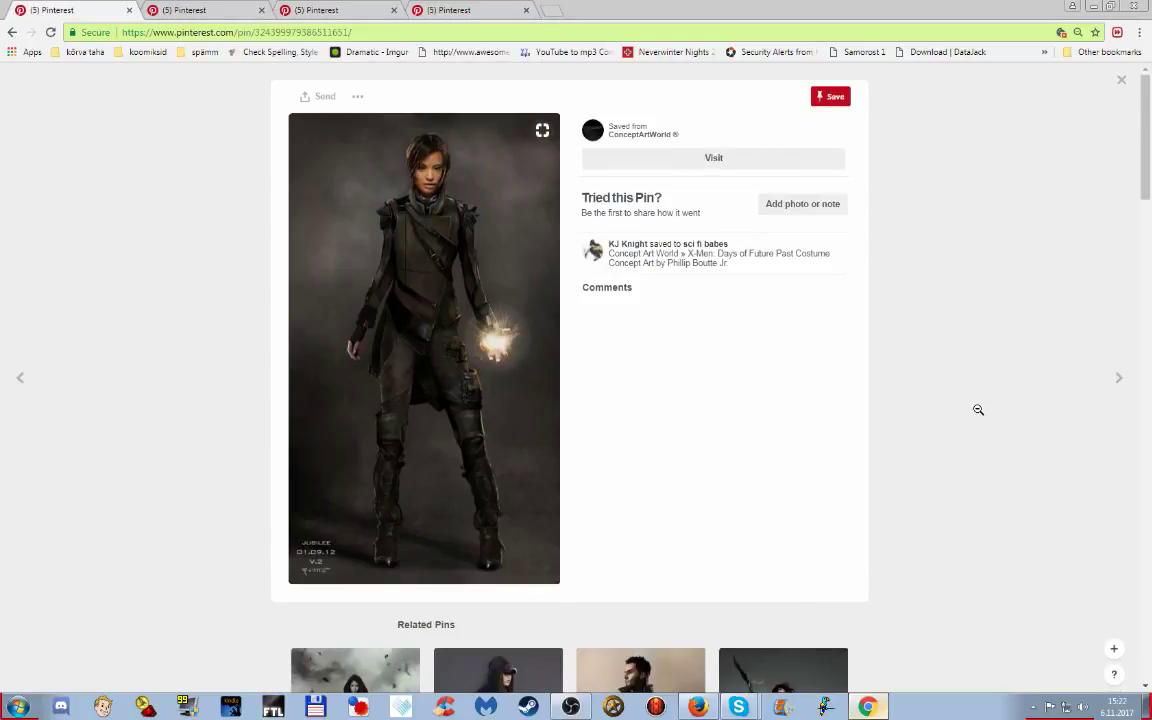
scroll(991, 389, "down", 2)
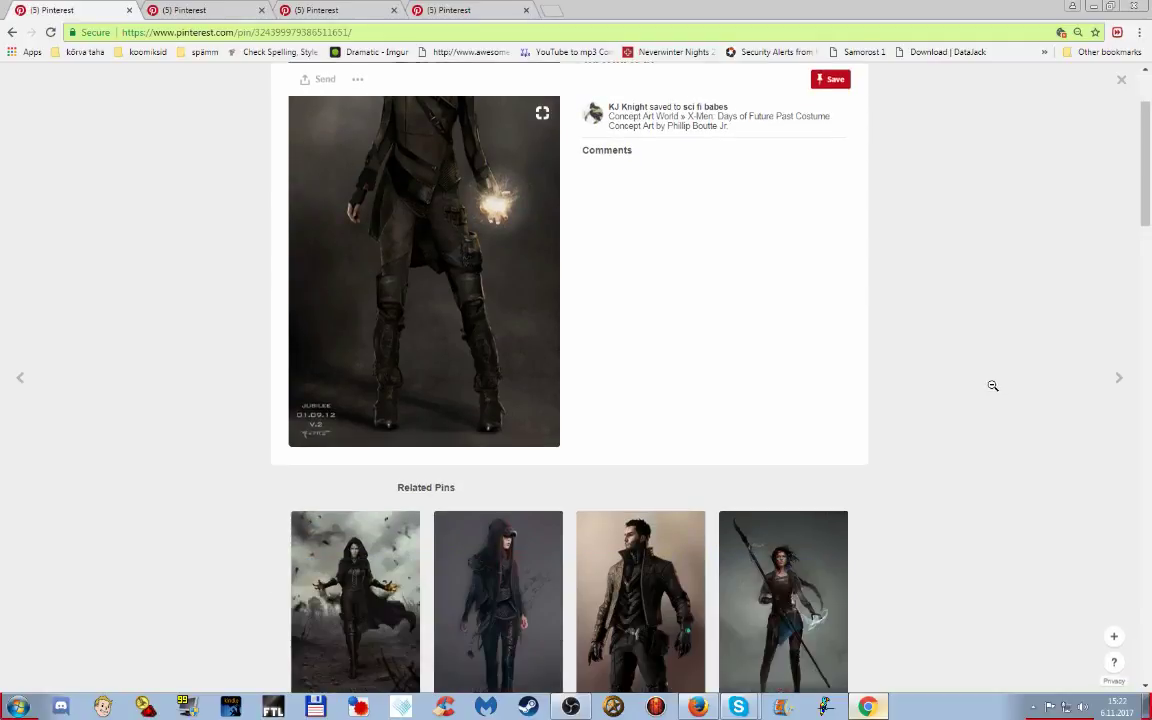
scroll(992, 385, "down", 4)
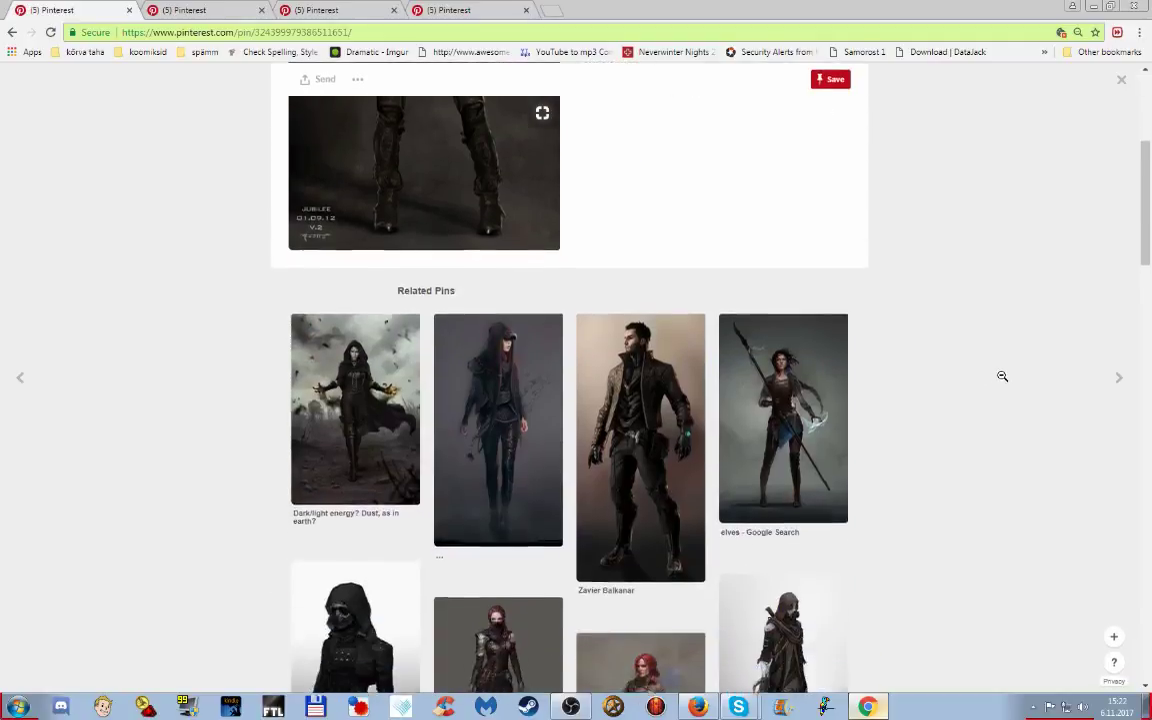
- Open the dark-robed related pin in a new tab and browse it
right_click(345, 338)
left_click(370, 348)
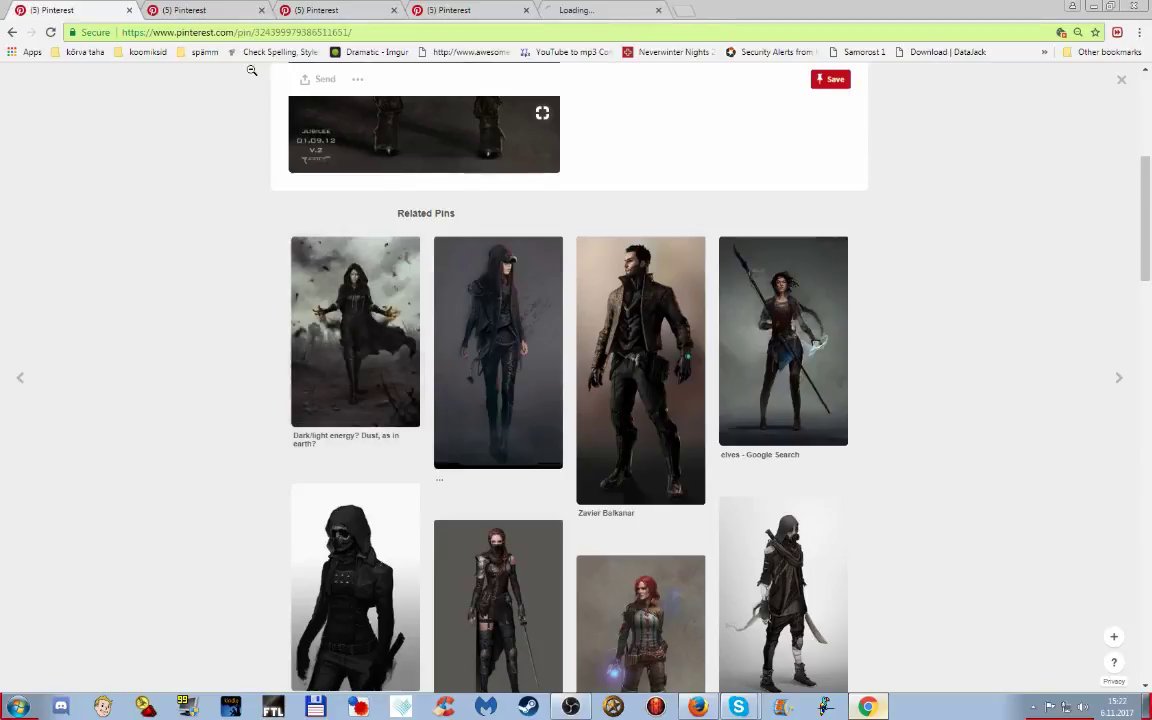
left_click(582, 11)
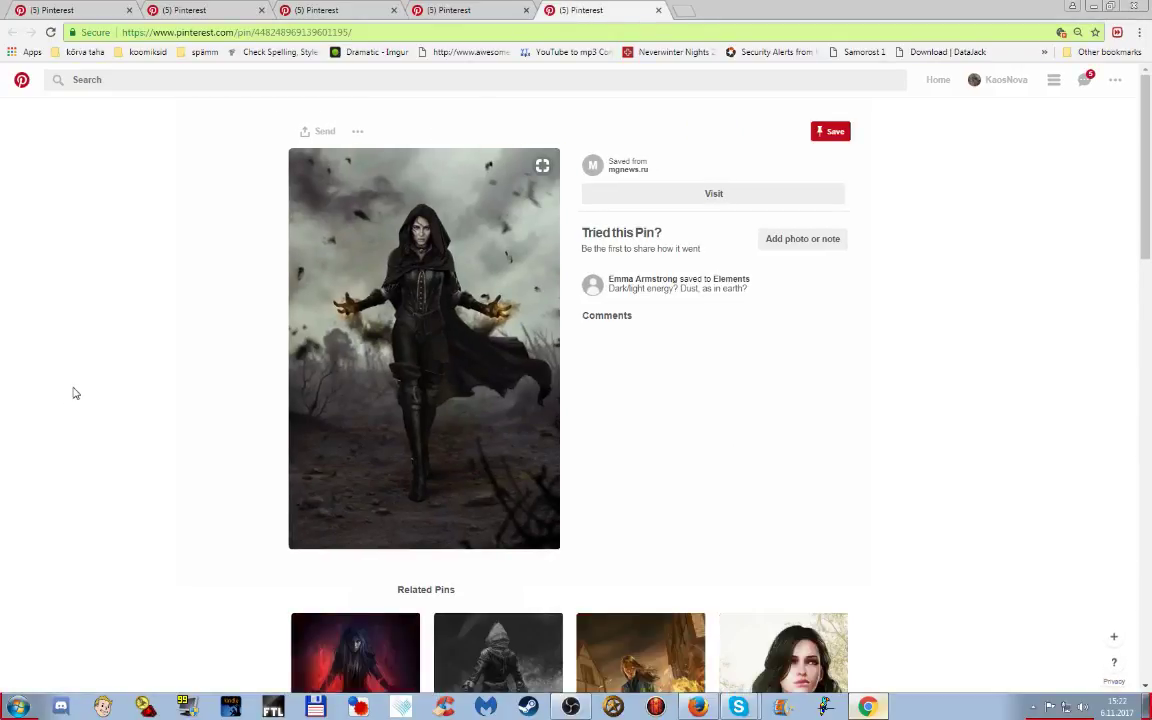
scroll(73, 394, "down", 1)
scroll(73, 394, "down", 1)
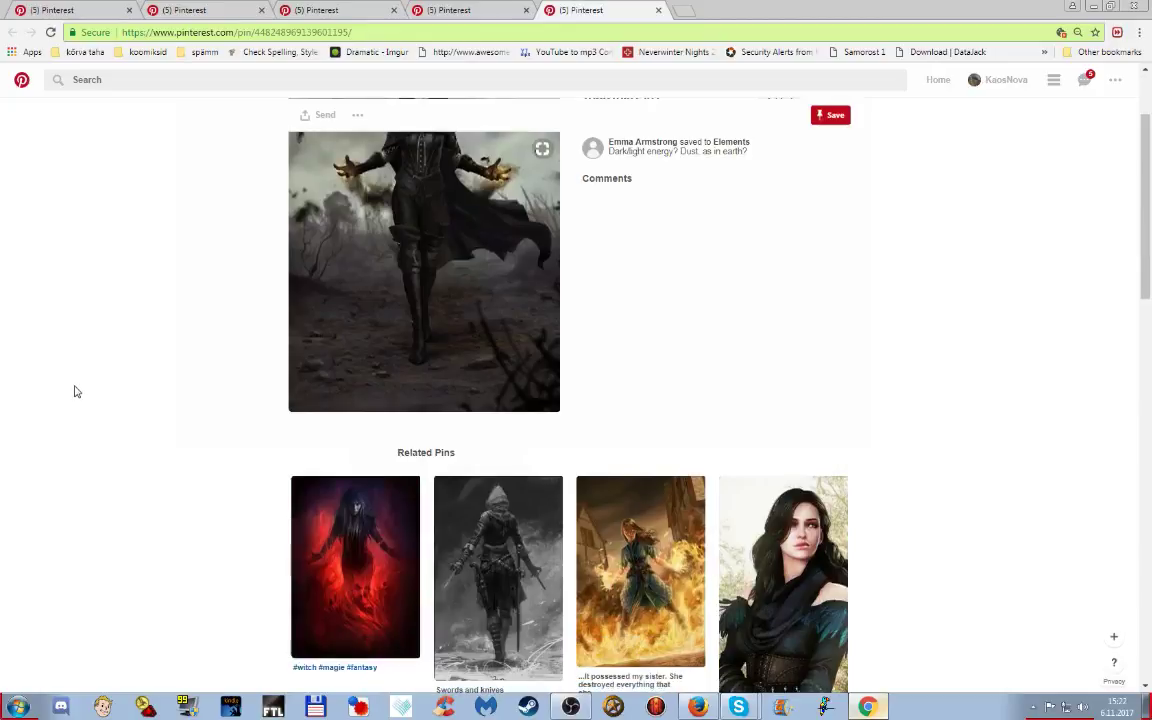
- Close the second Pinterest tab, dismiss the CyberClays board picker, and close another extra tab
left_click(240, 14)
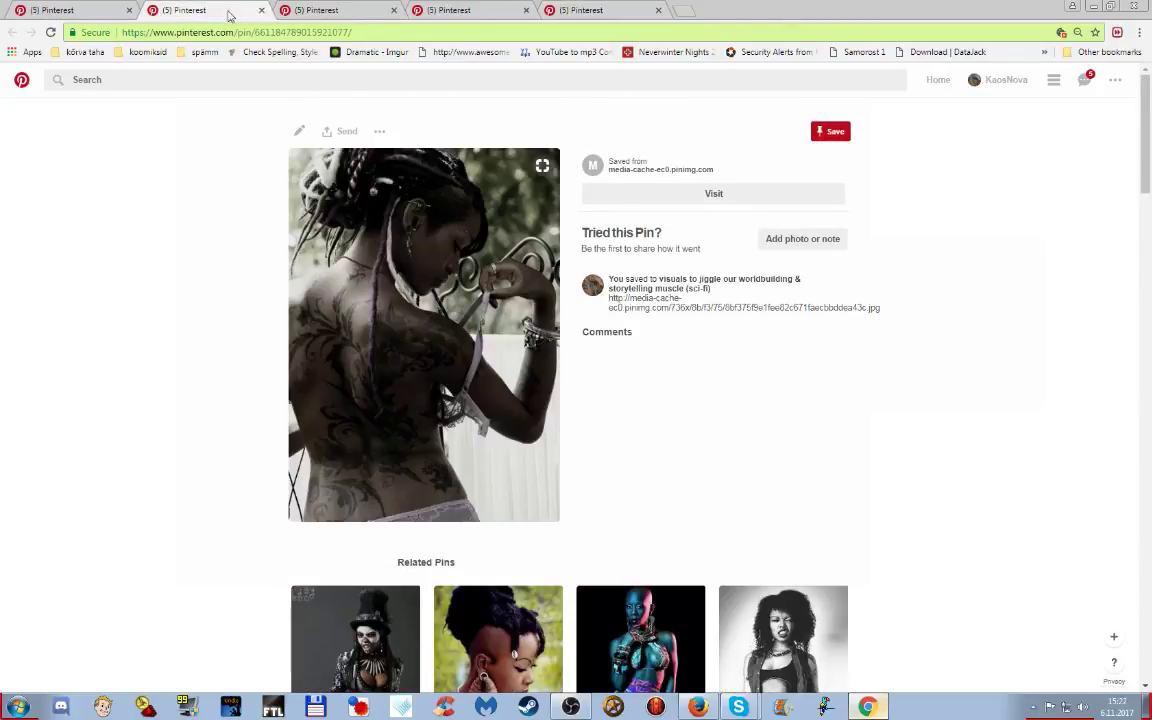
left_click(261, 11)
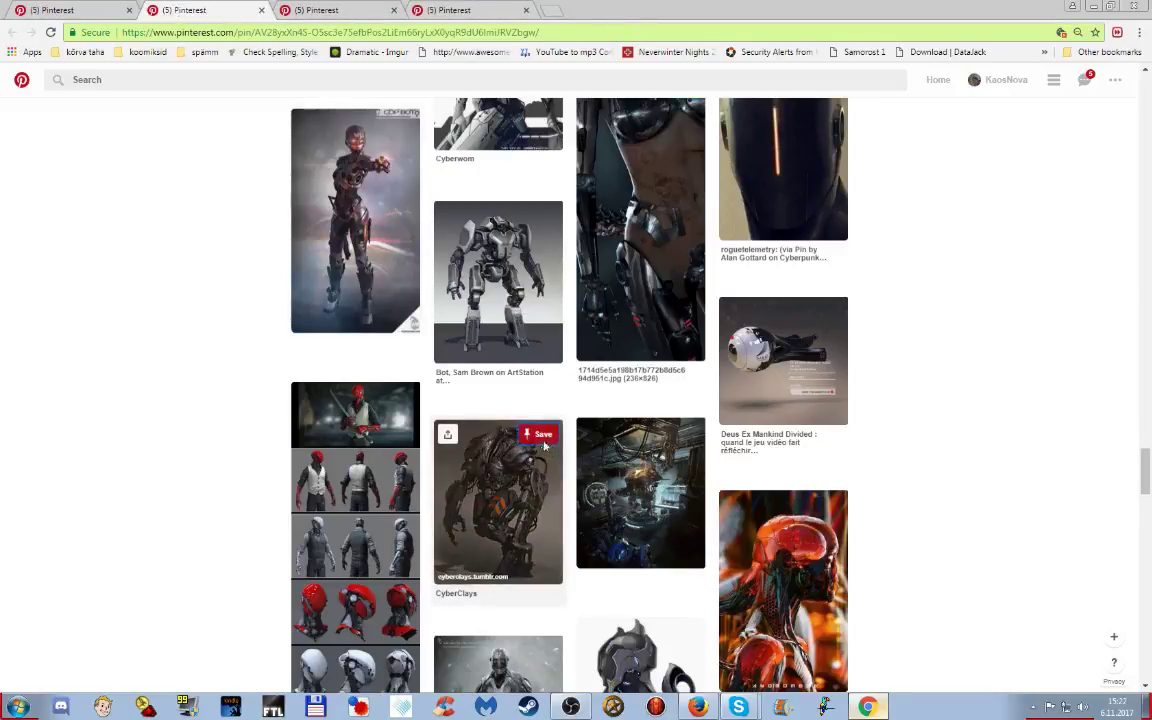
left_click(538, 433)
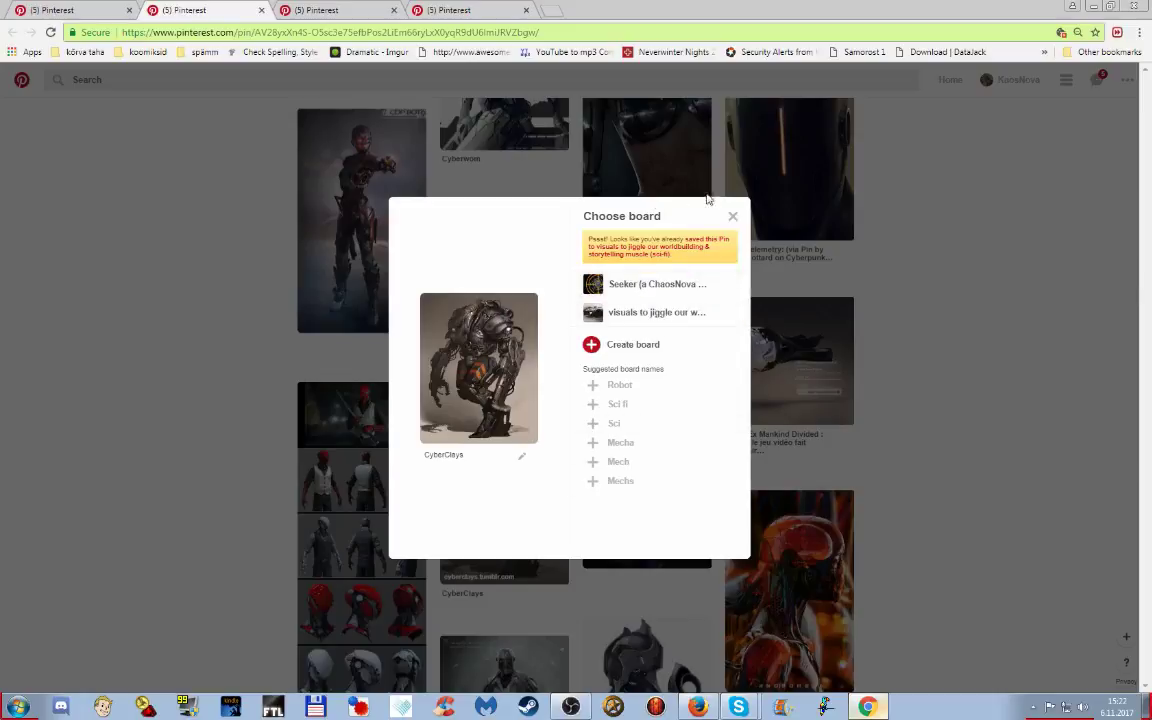
left_click(734, 217)
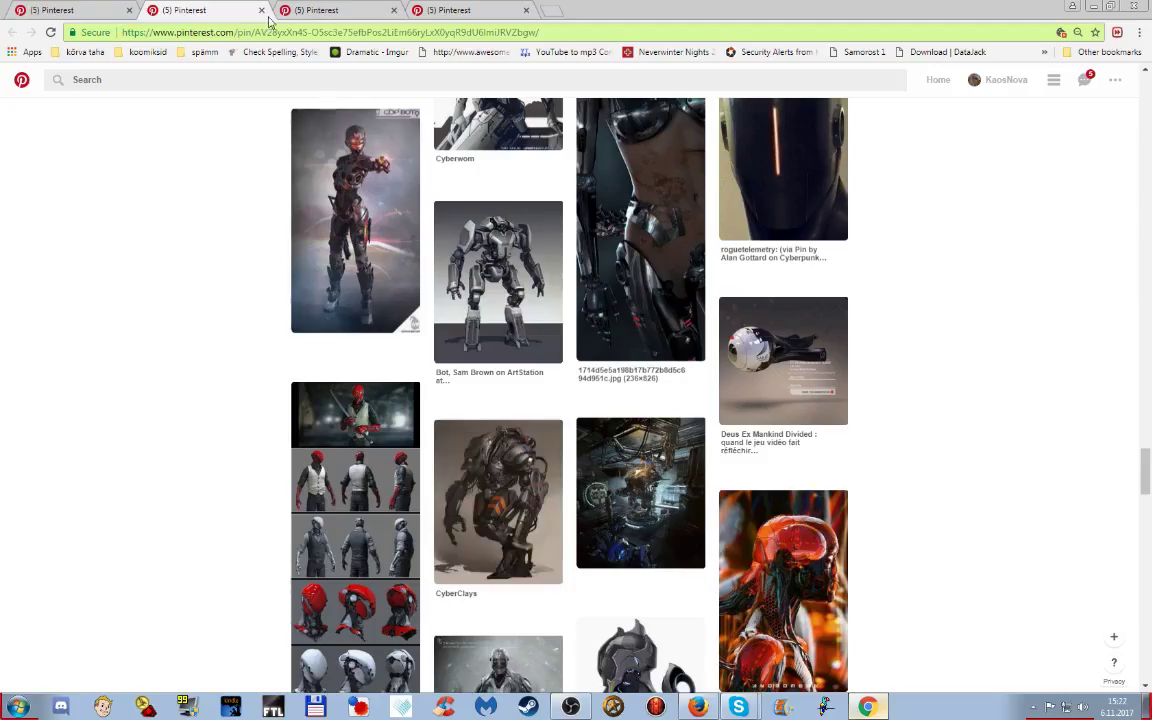
middle_click(175, 10)
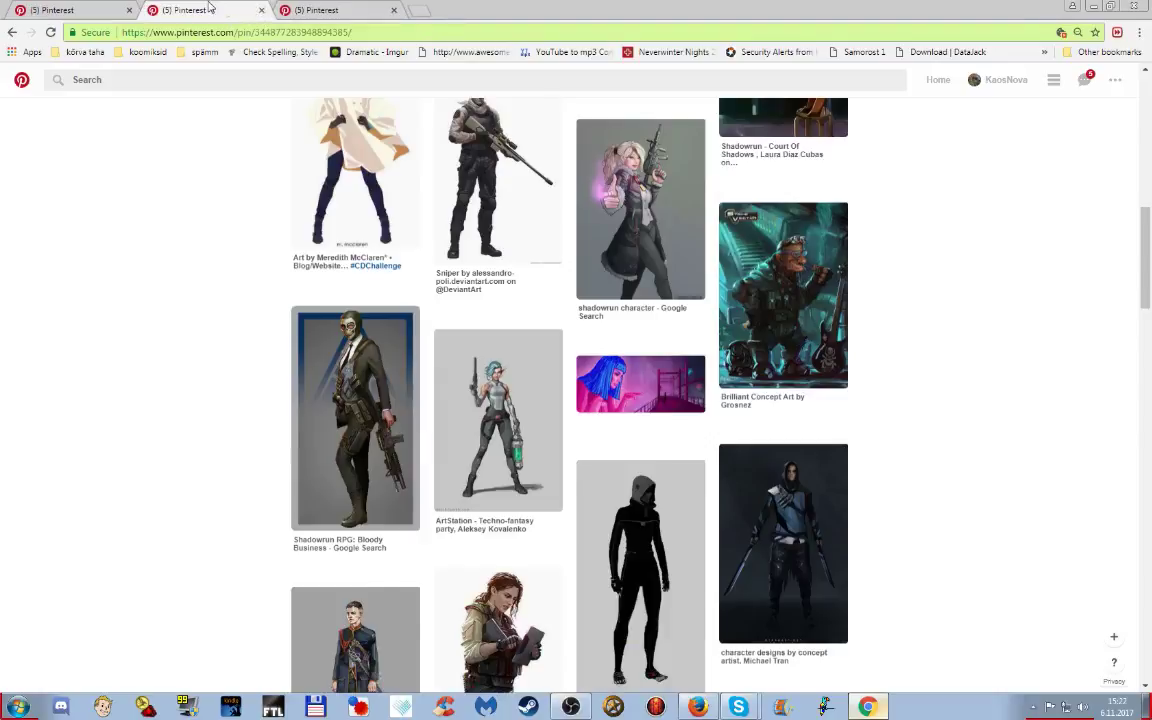
- Close another extra tab and open the hooded masked figure pin in a new tab
left_click(259, 9)
left_click(259, 9)
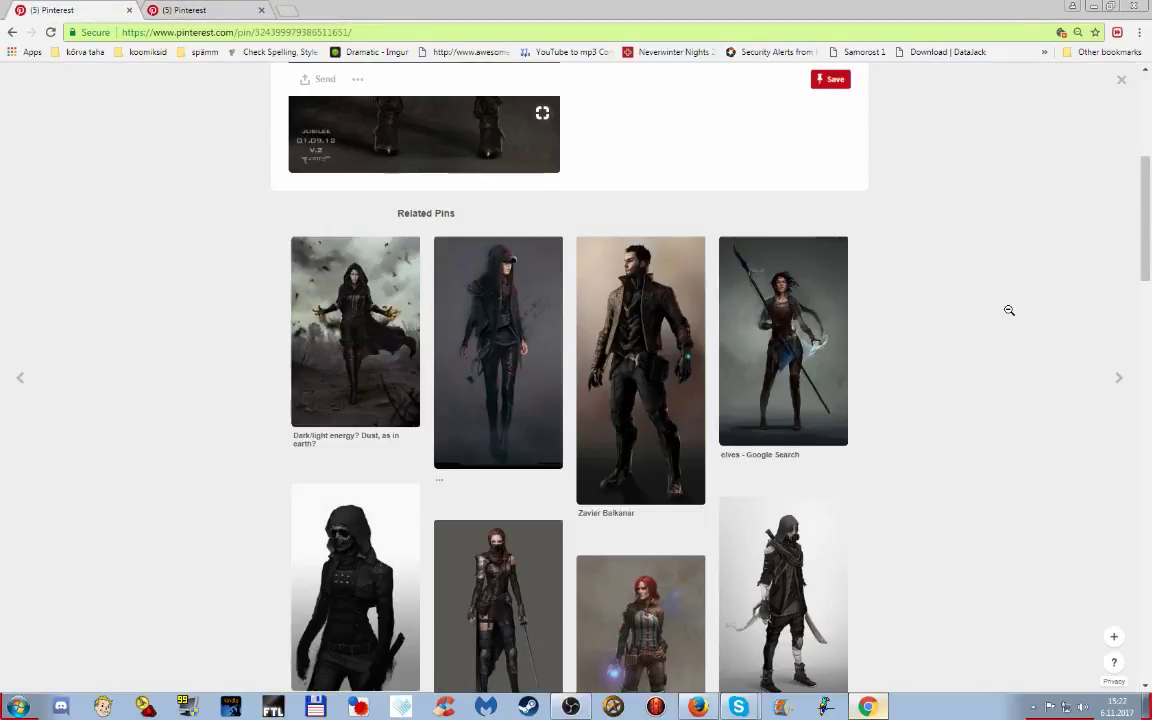
scroll(460, 415, "down", 1)
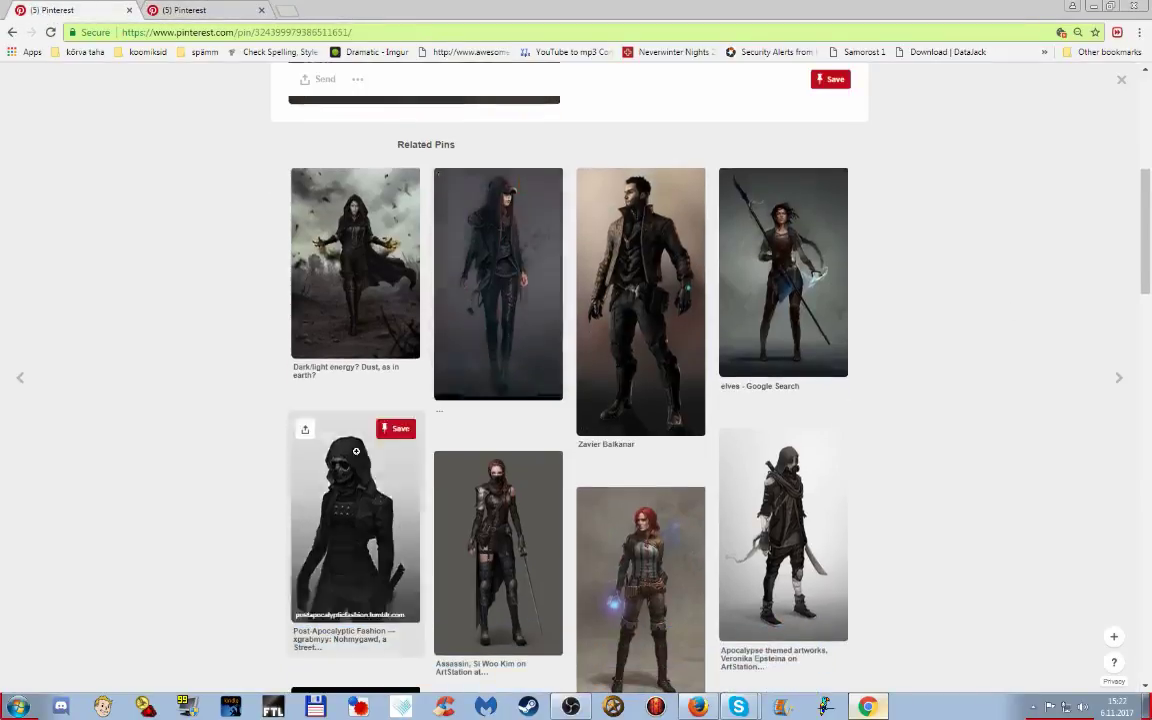
right_click(366, 503)
left_click(408, 512)
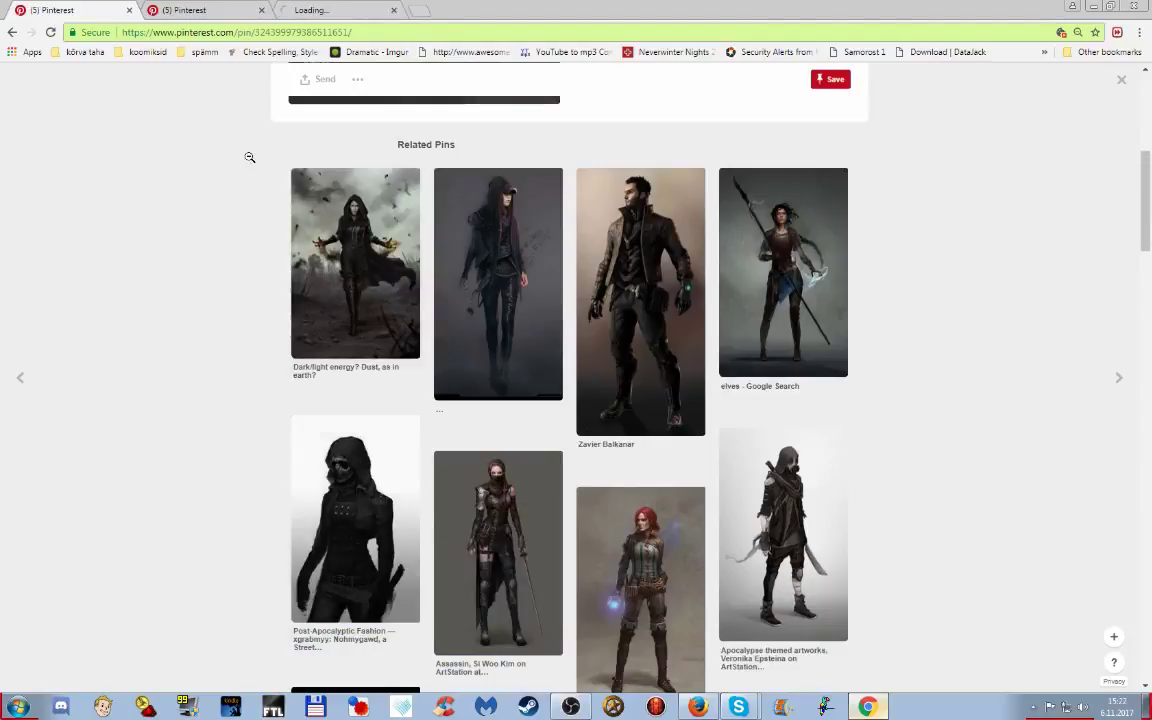
left_click(300, 9)
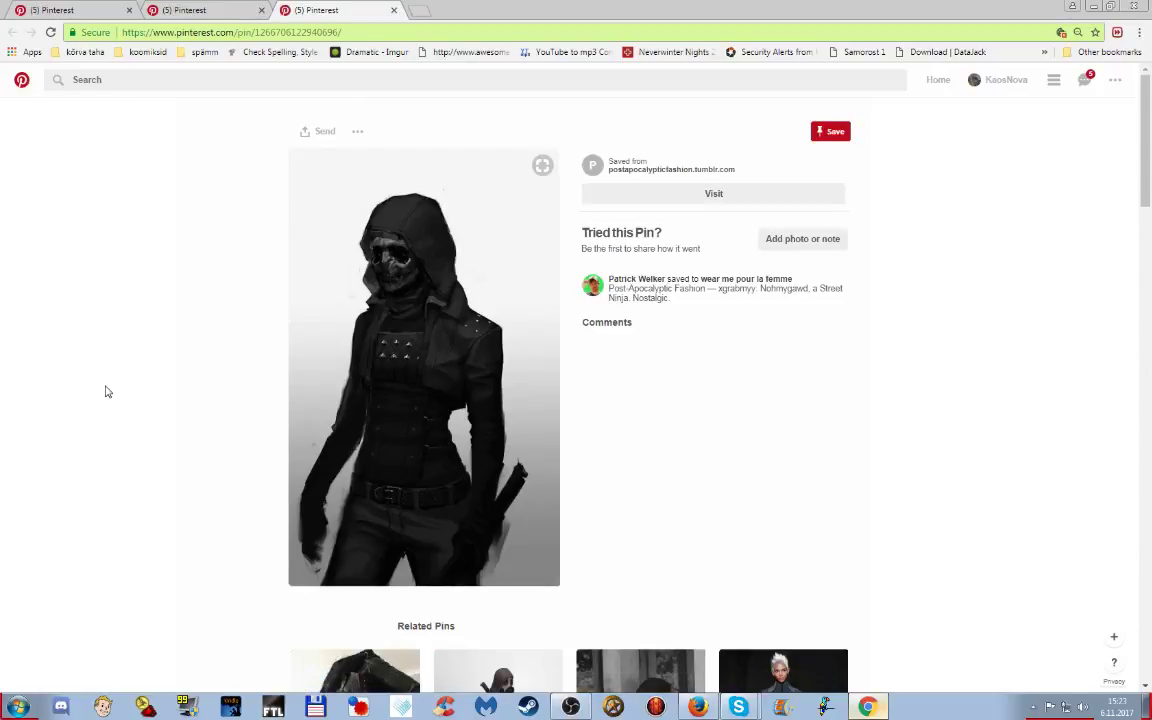
- Scroll through the hooded figure pin's related pins
scroll(108, 392, "down", 1)
scroll(108, 392, "down", 2)
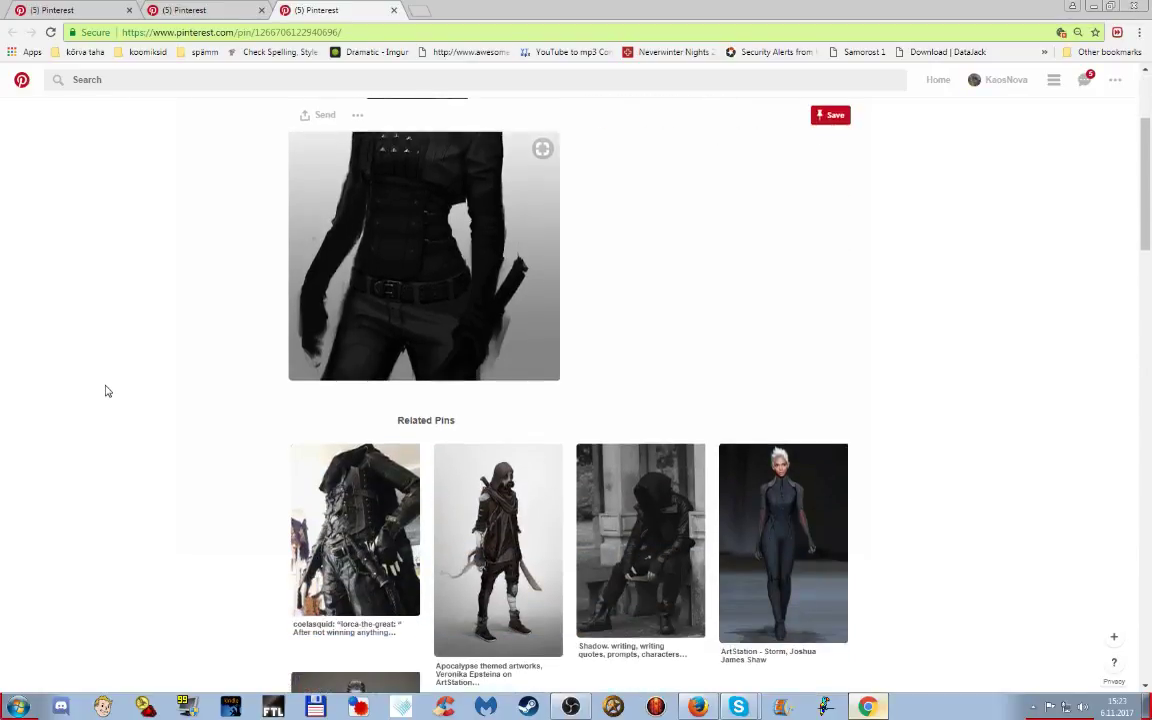
scroll(108, 391, "down", 2)
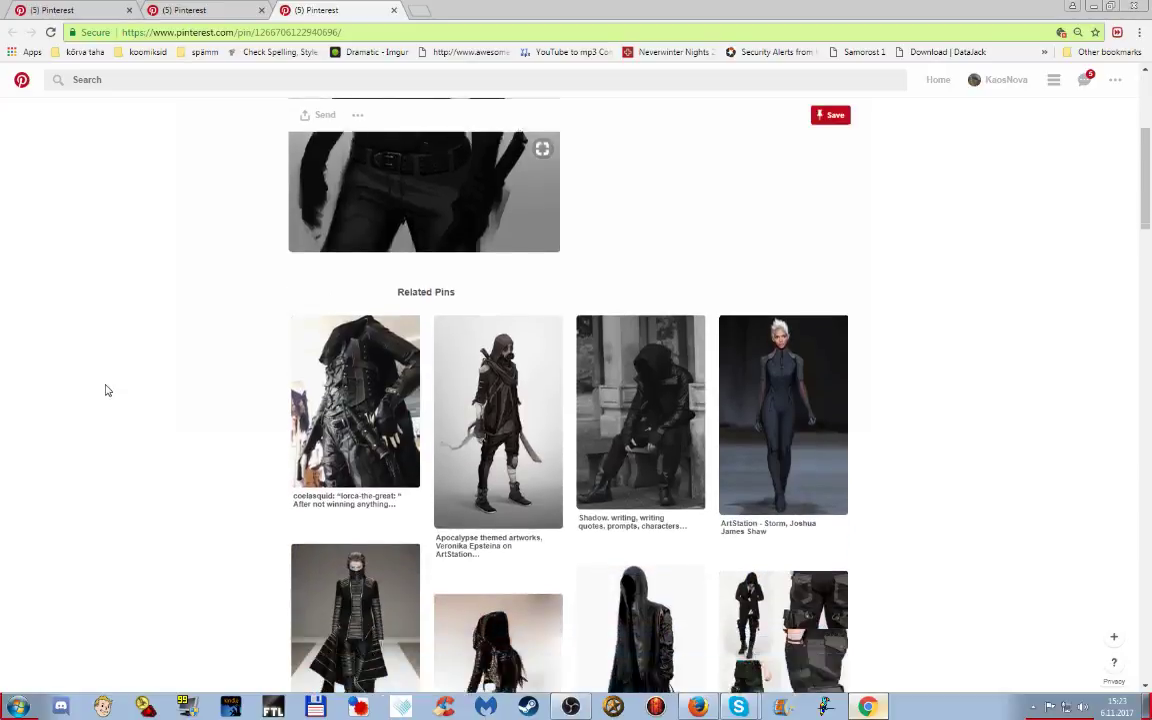
scroll(108, 391, "down", 2)
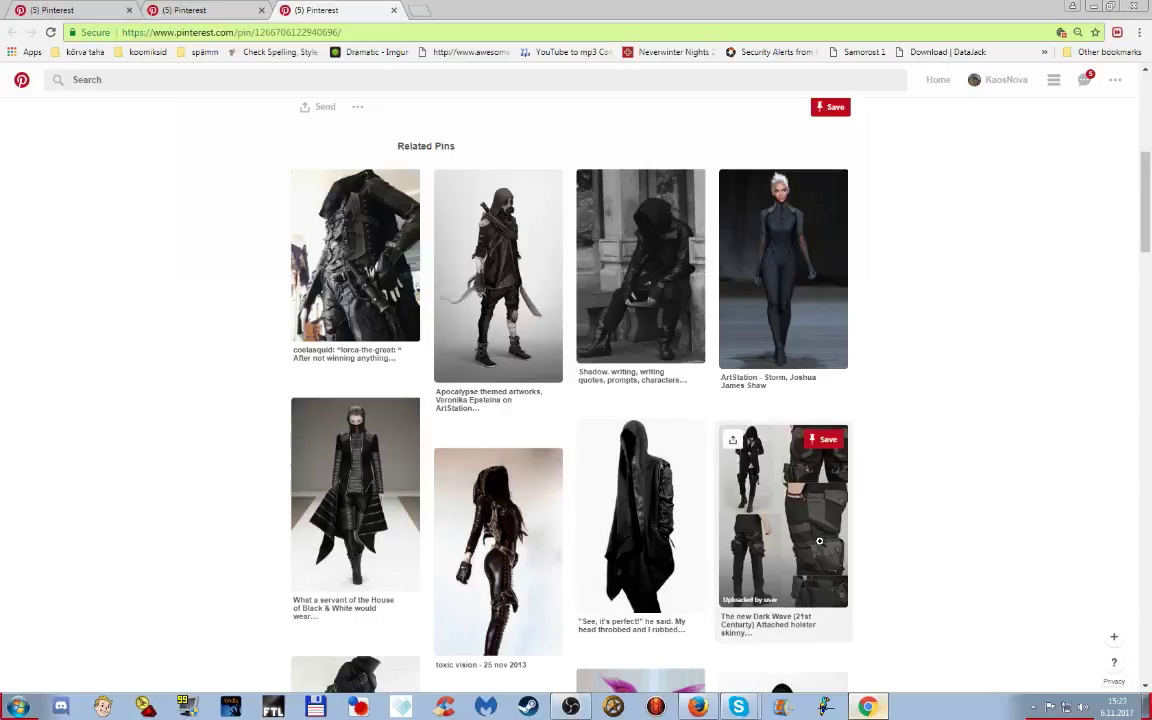
- Open the holster trousers pin and save The Dark Hux jacket and Auto-mail pins to the sci-fi board
left_click(822, 546)
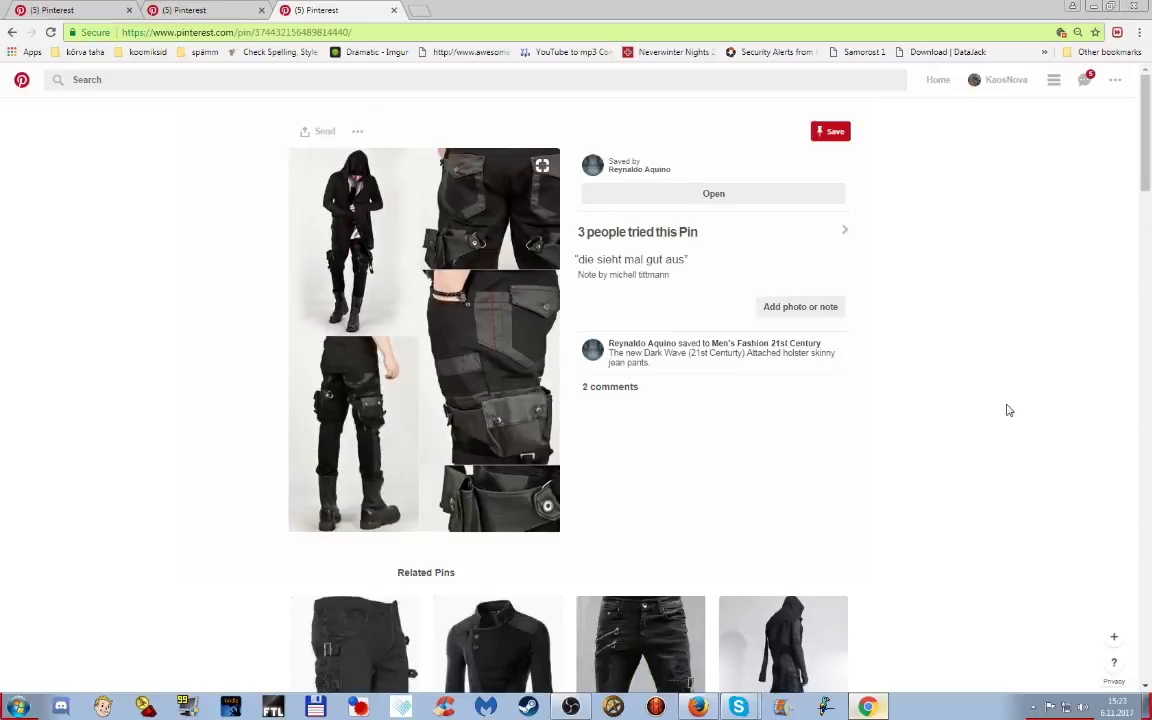
scroll(1008, 408, "down", 4)
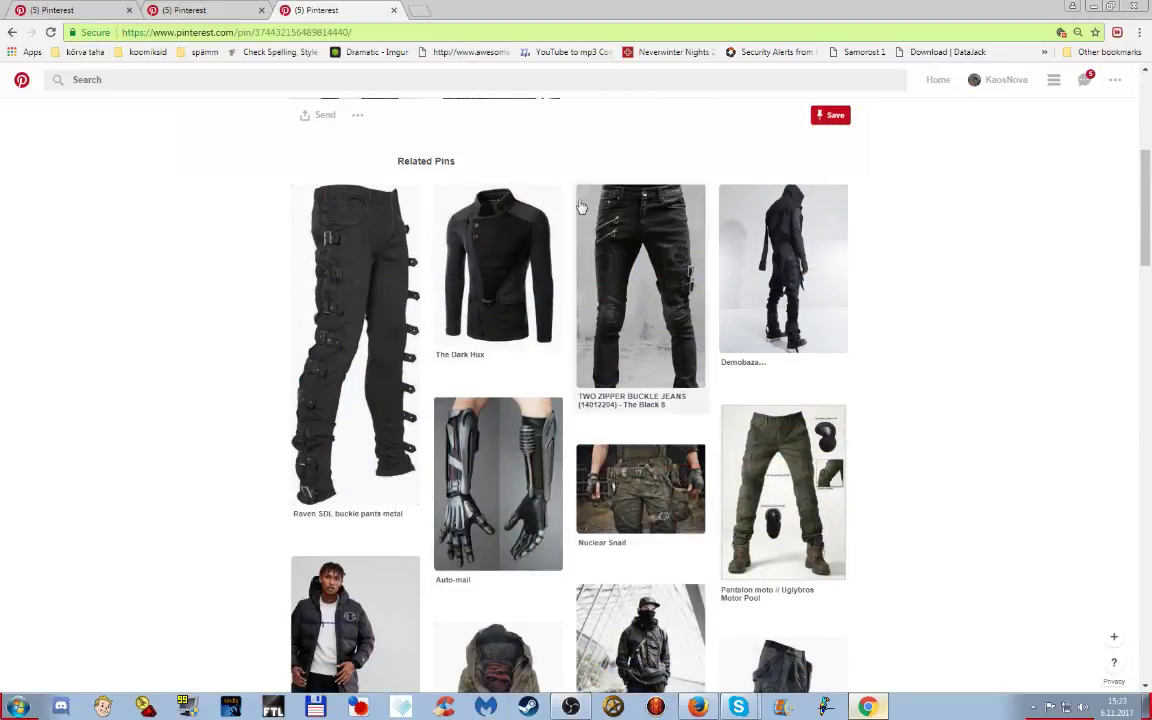
left_click(547, 205)
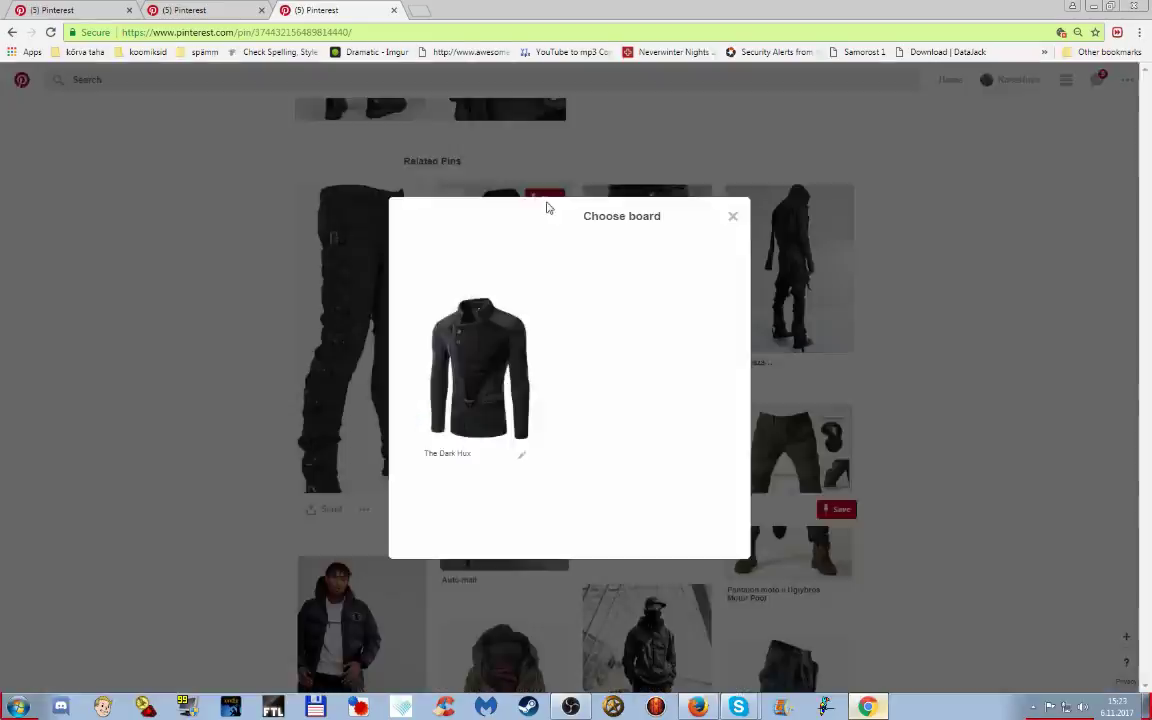
left_click(707, 287)
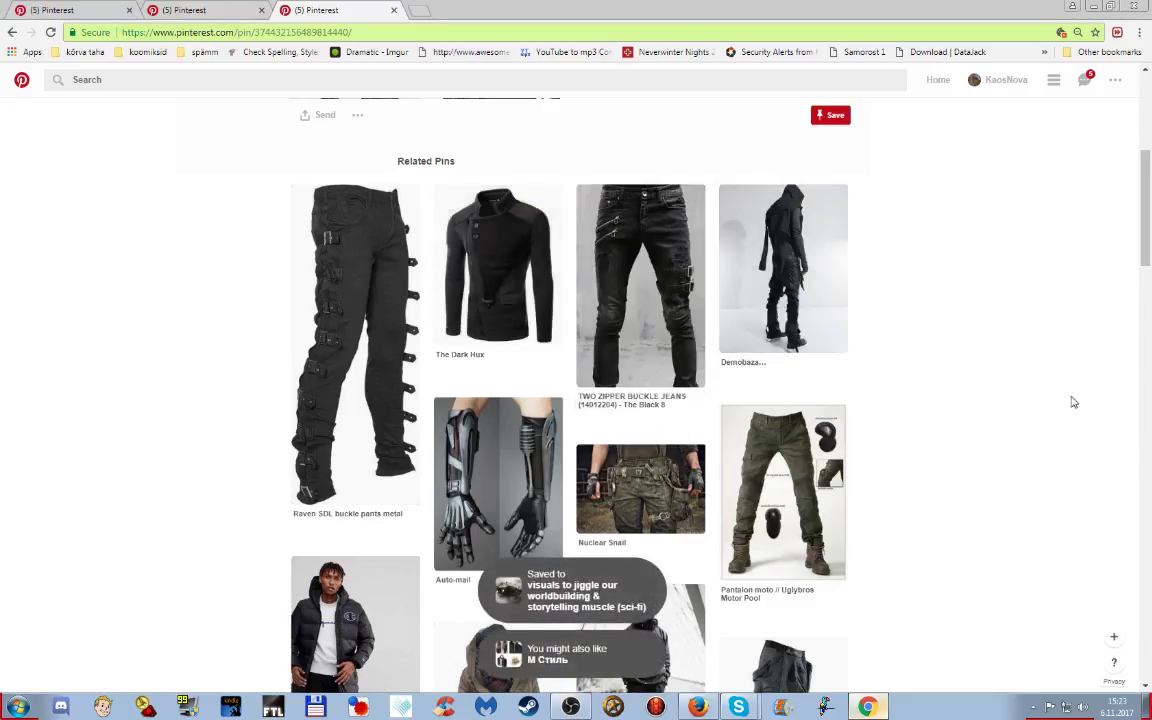
scroll(1010, 400, "down", 1)
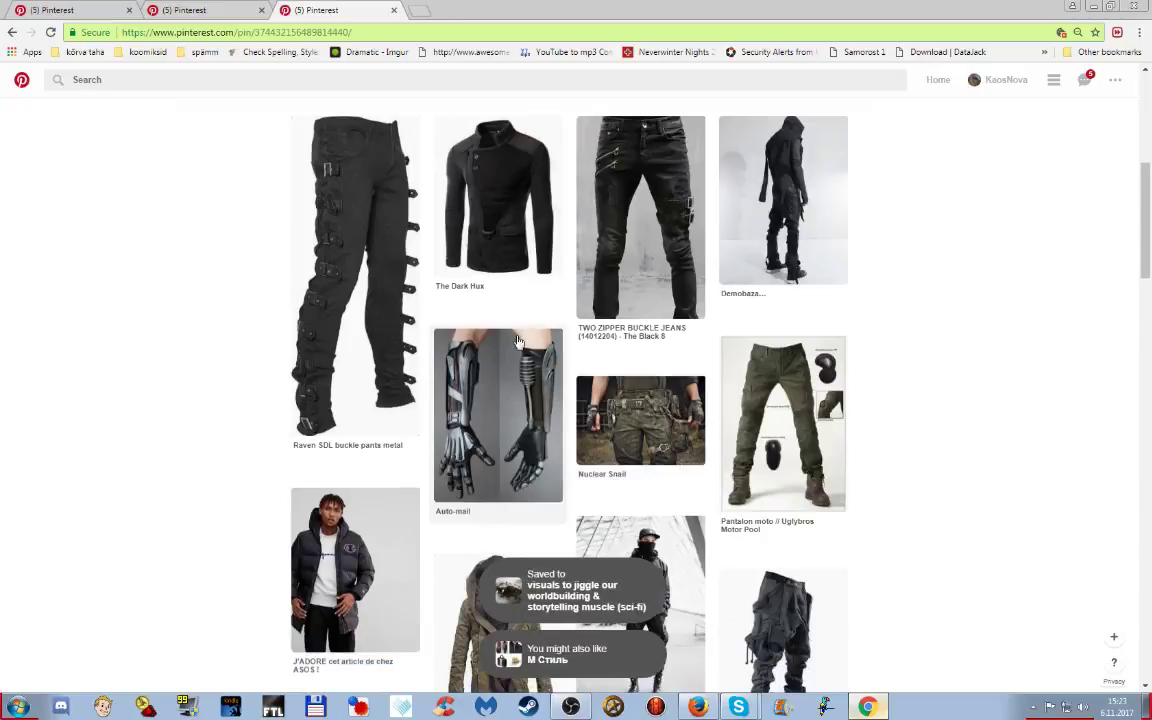
left_click(548, 340)
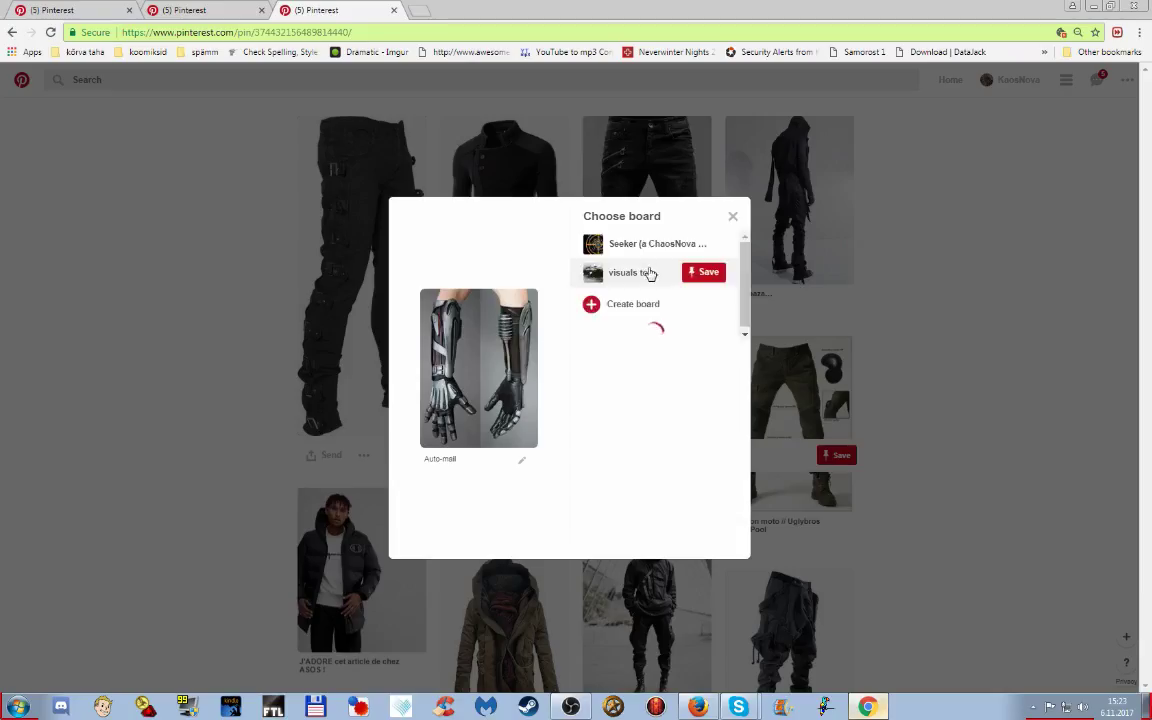
left_click(715, 277)
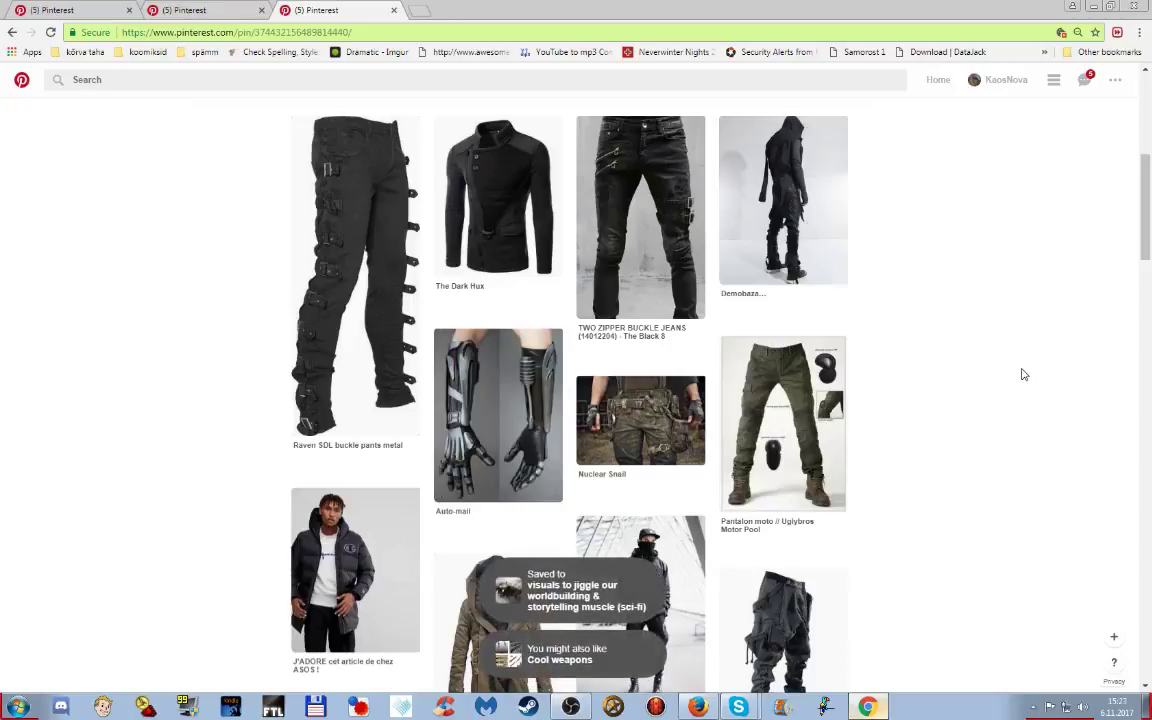
- Save the tactical hooded figure and Army Pants pins to the sci-fi worldbuilding board
scroll(1022, 374, "down", 1)
scroll(1022, 374, "down", 1)
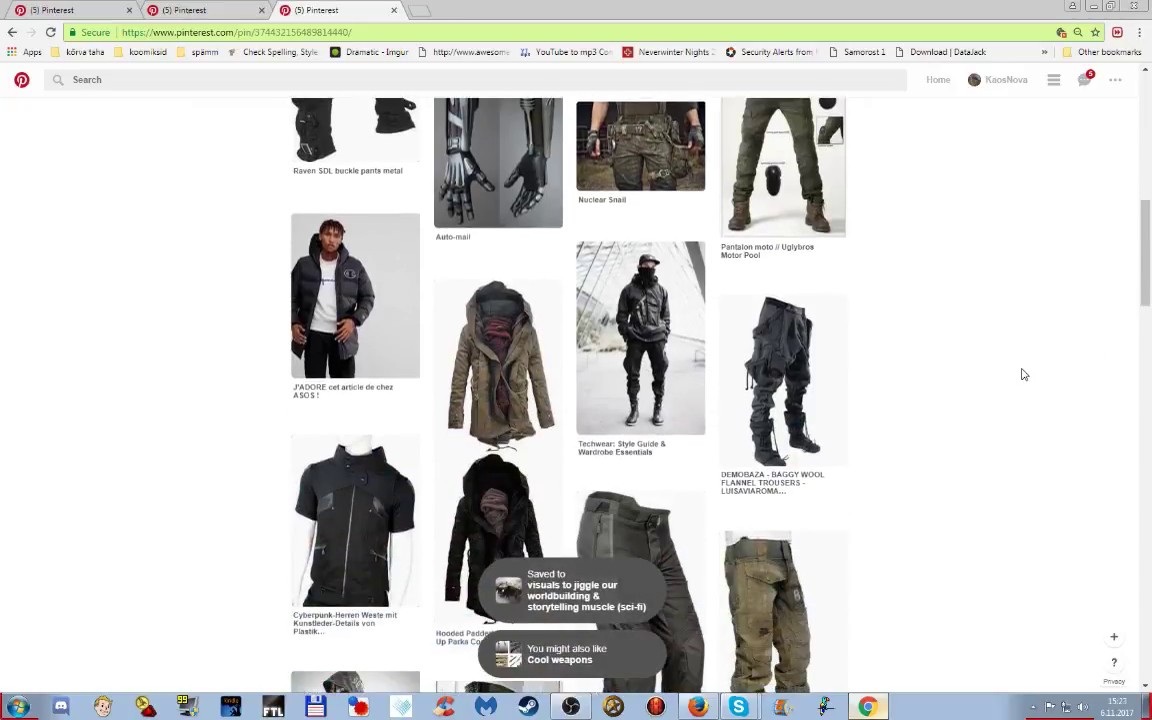
scroll(1022, 374, "down", 1)
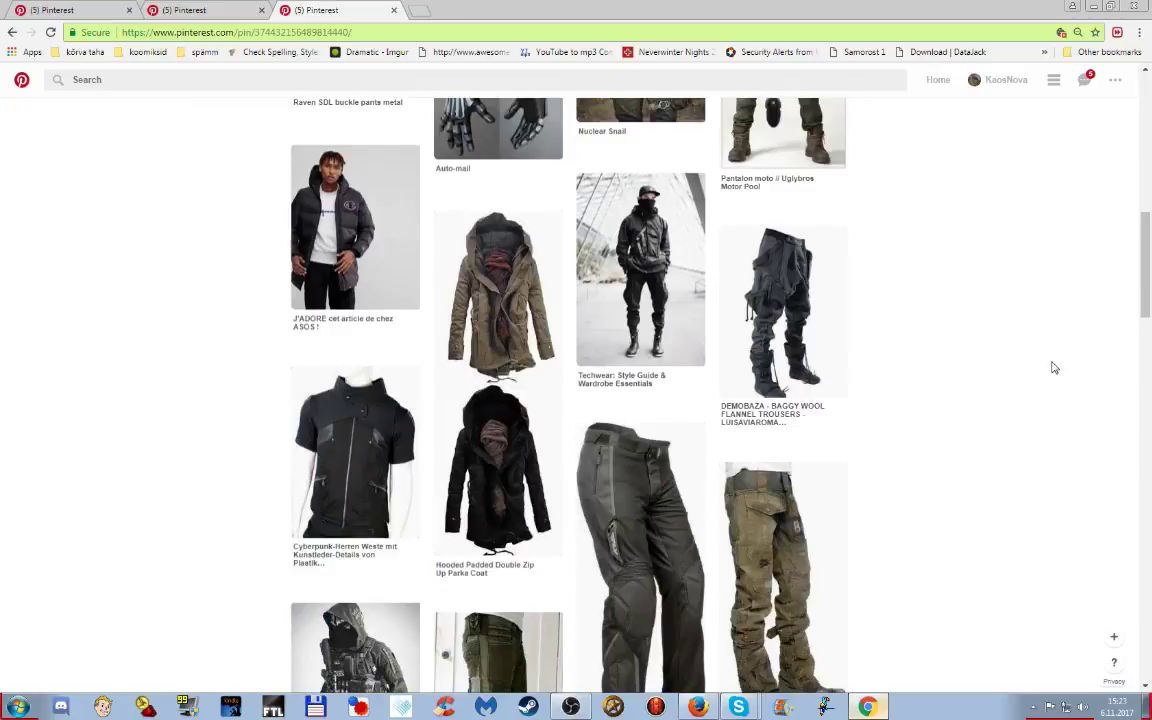
scroll(1005, 307, "down", 1)
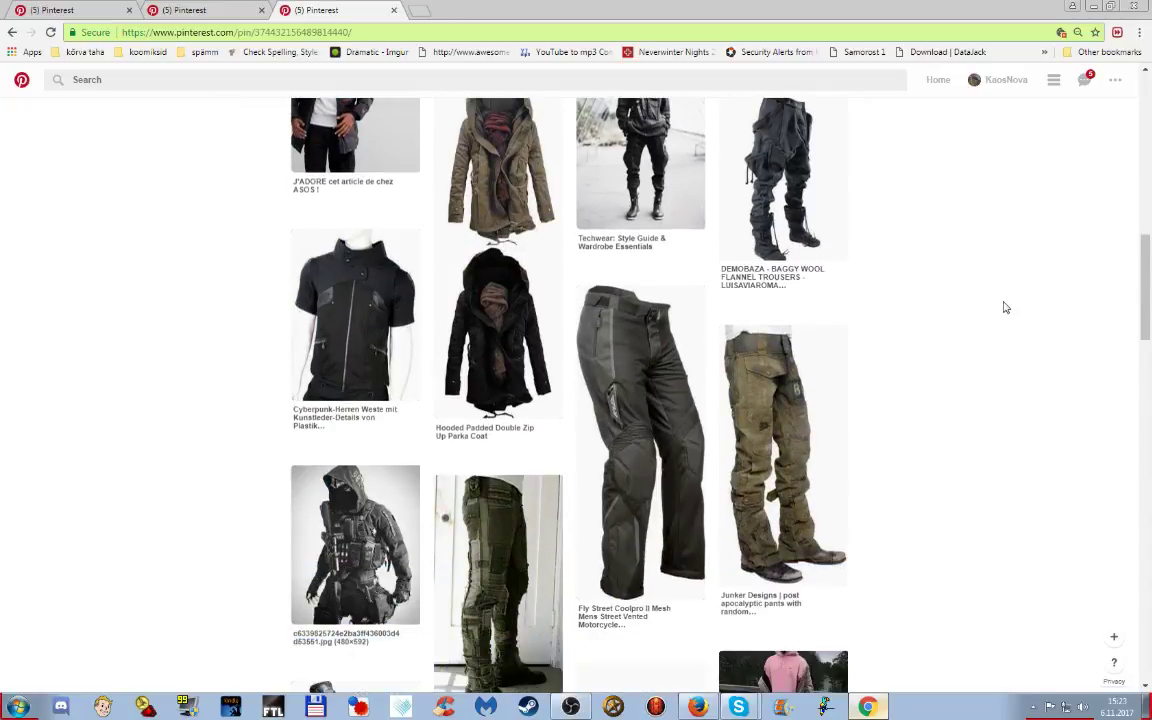
scroll(1005, 307, "up", 1)
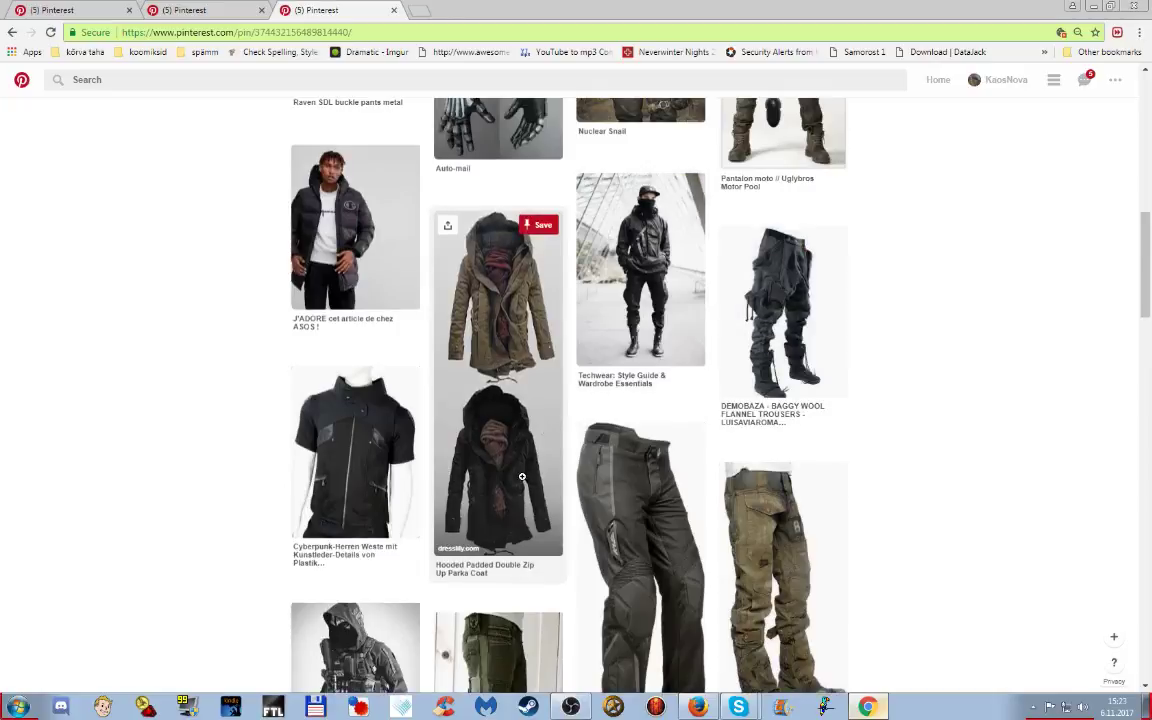
scroll(1060, 535, "down", 3)
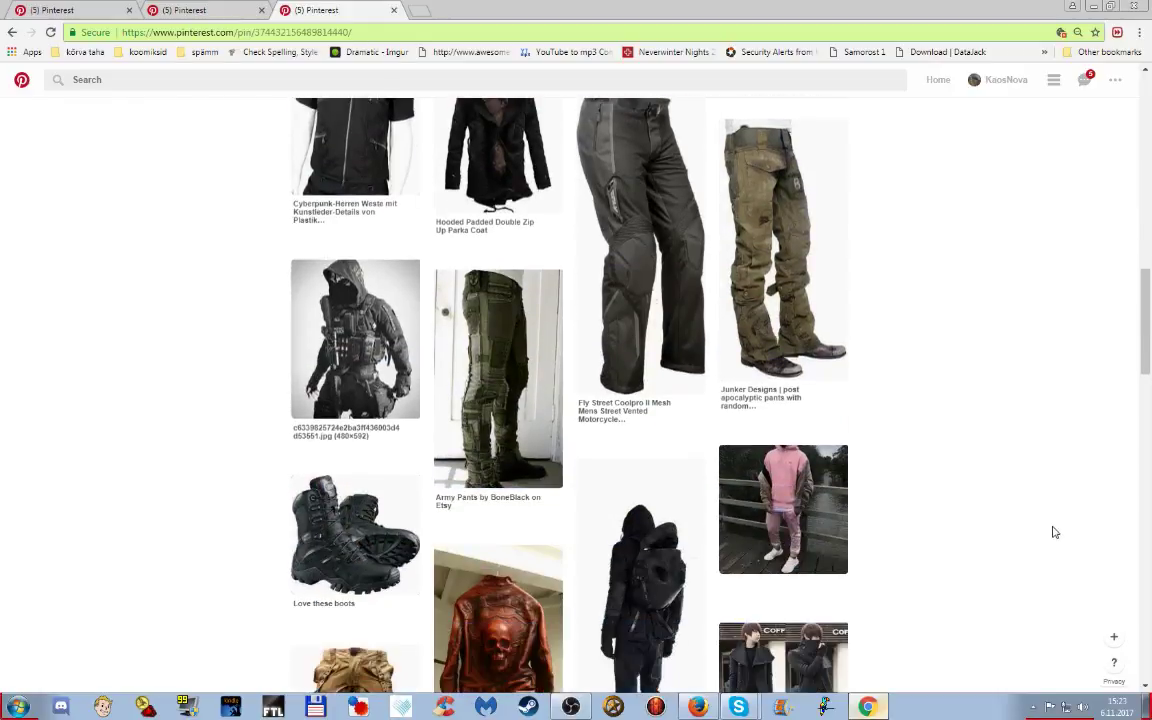
mouse_move(400, 277)
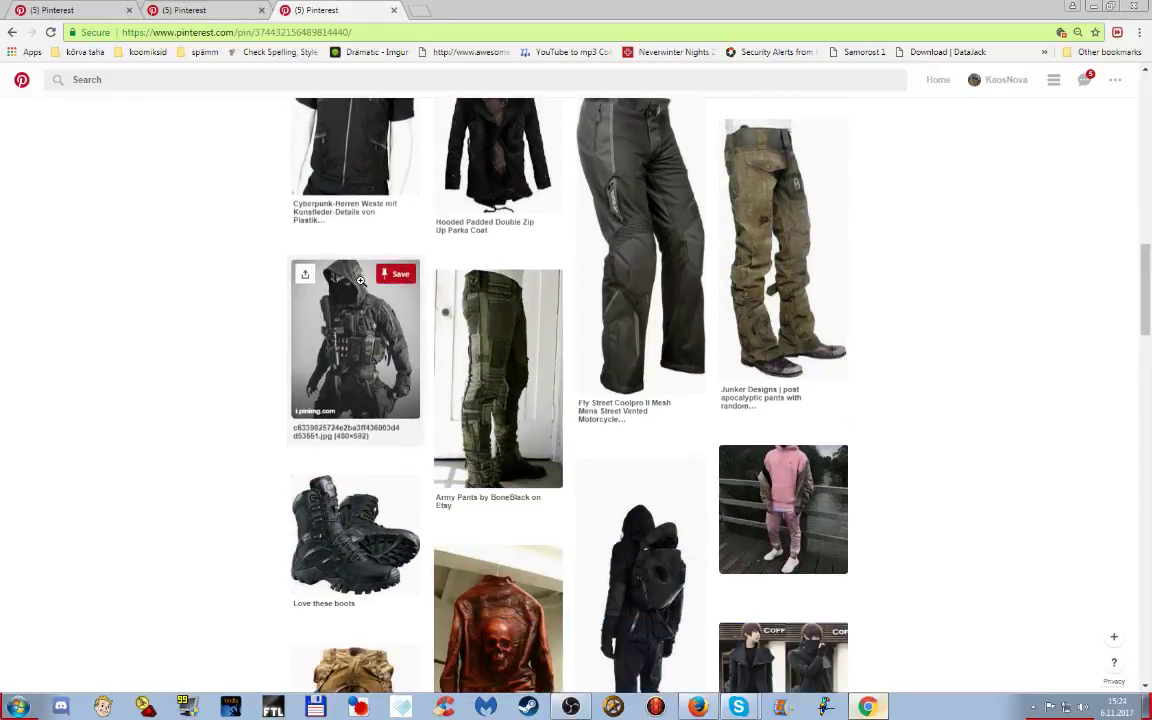
left_click(396, 274)
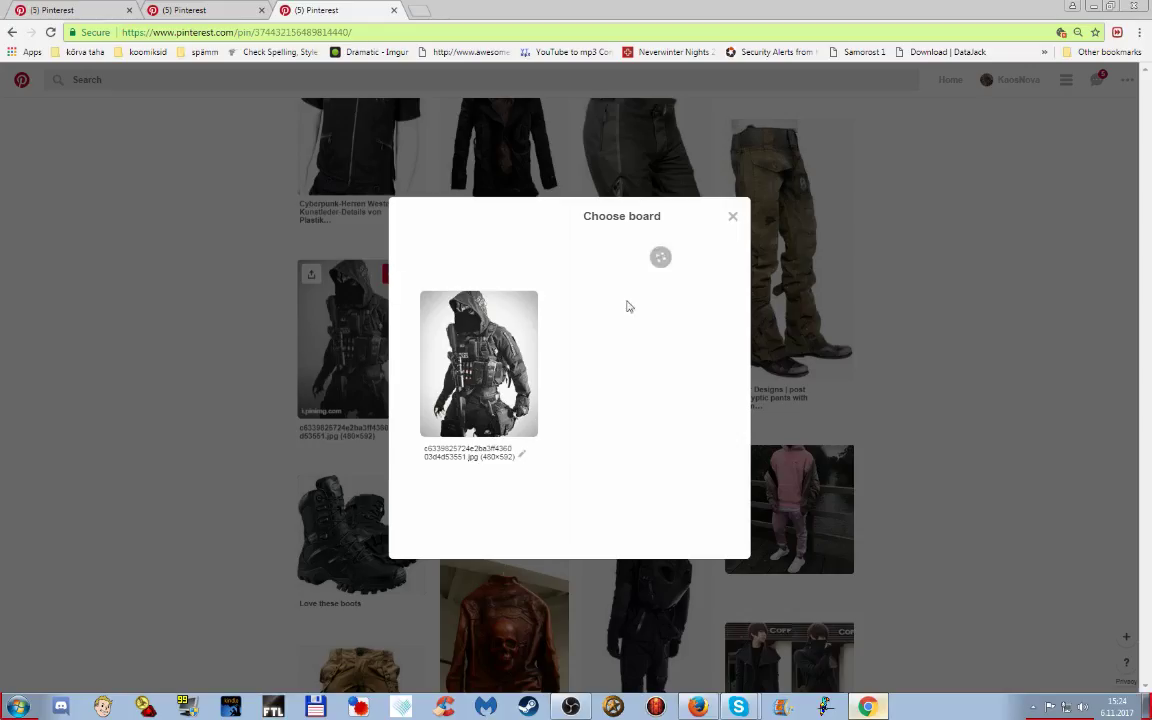
left_click(1069, 421)
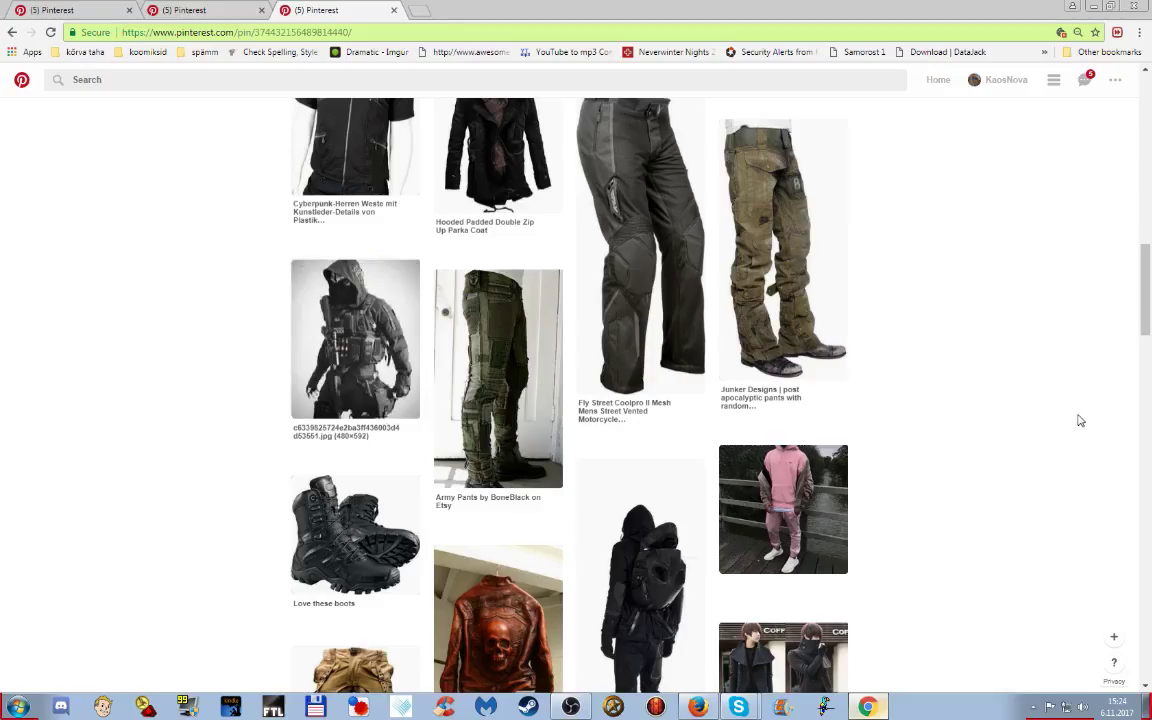
scroll(1069, 421, "down", 2)
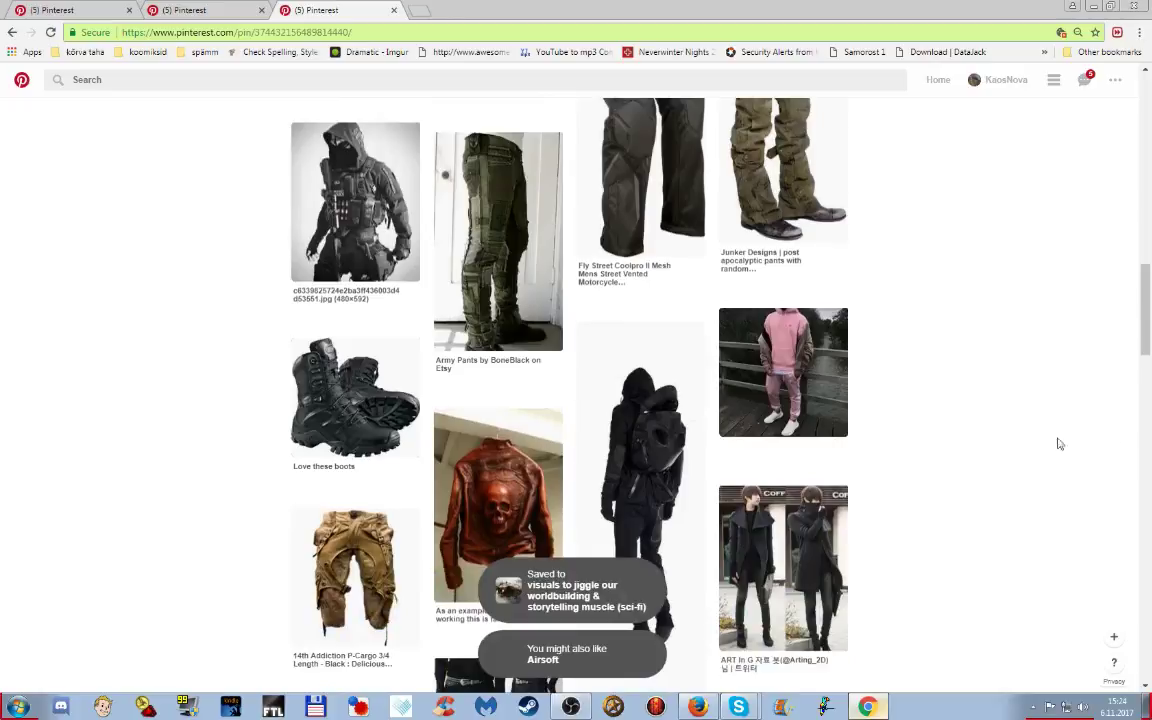
left_click(541, 148)
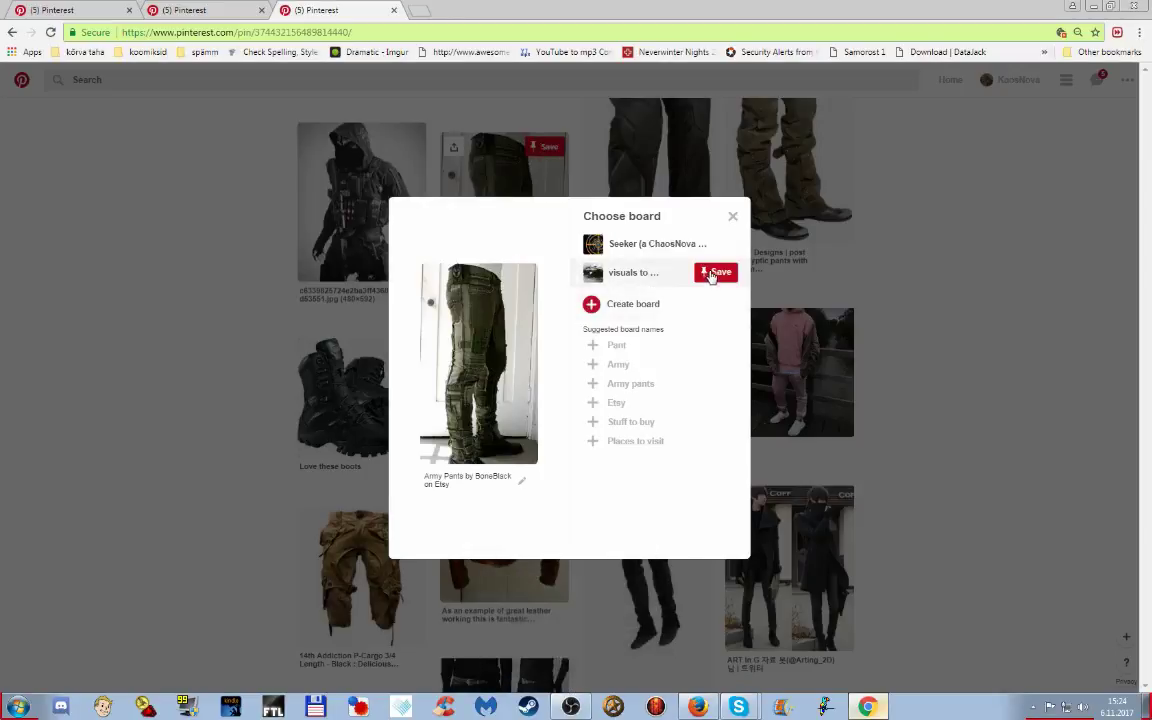
left_click(714, 273)
scroll(982, 410, "down", 2)
- Scroll the pin grid down to the Hooded Ninja Turtle Tee-Hoodie pin
scroll(977, 406, "down", 2)
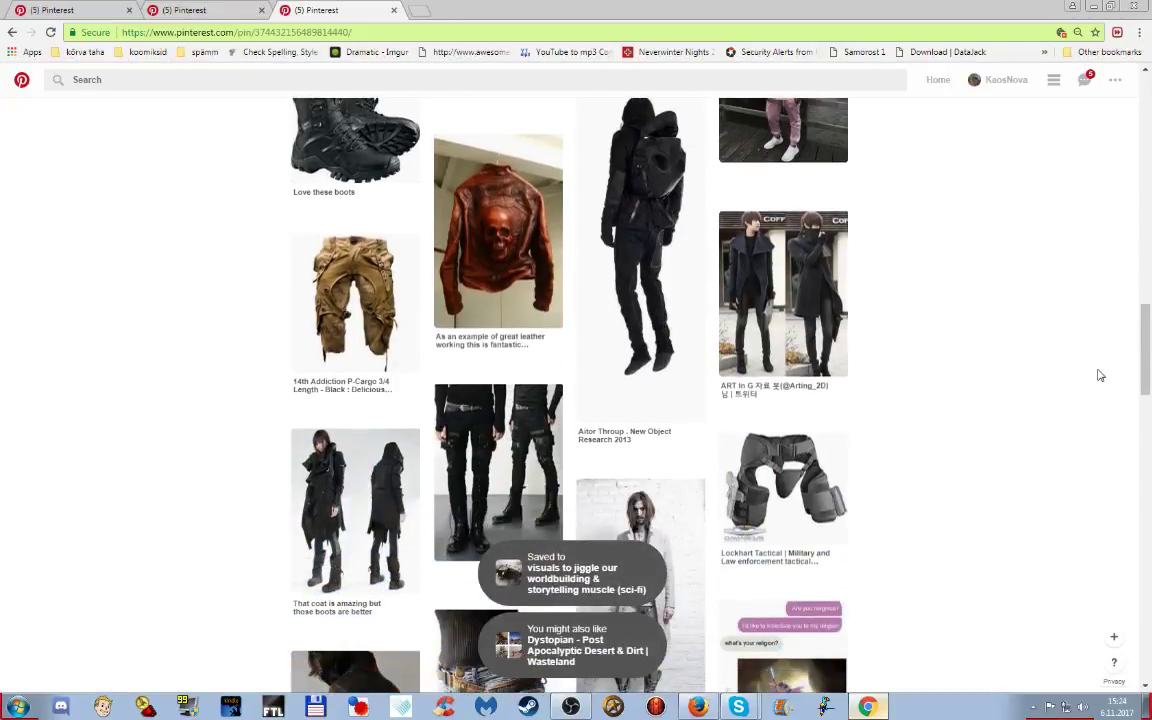
scroll(1006, 373, "down", 2)
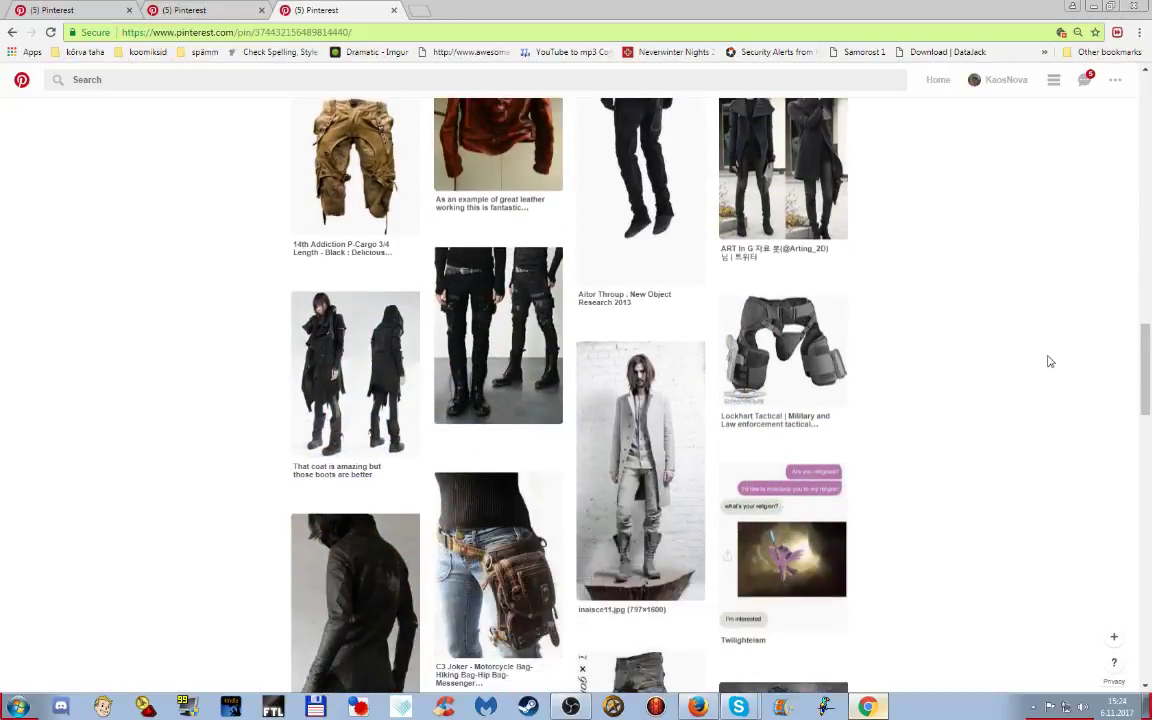
scroll(1050, 361, "down", 4)
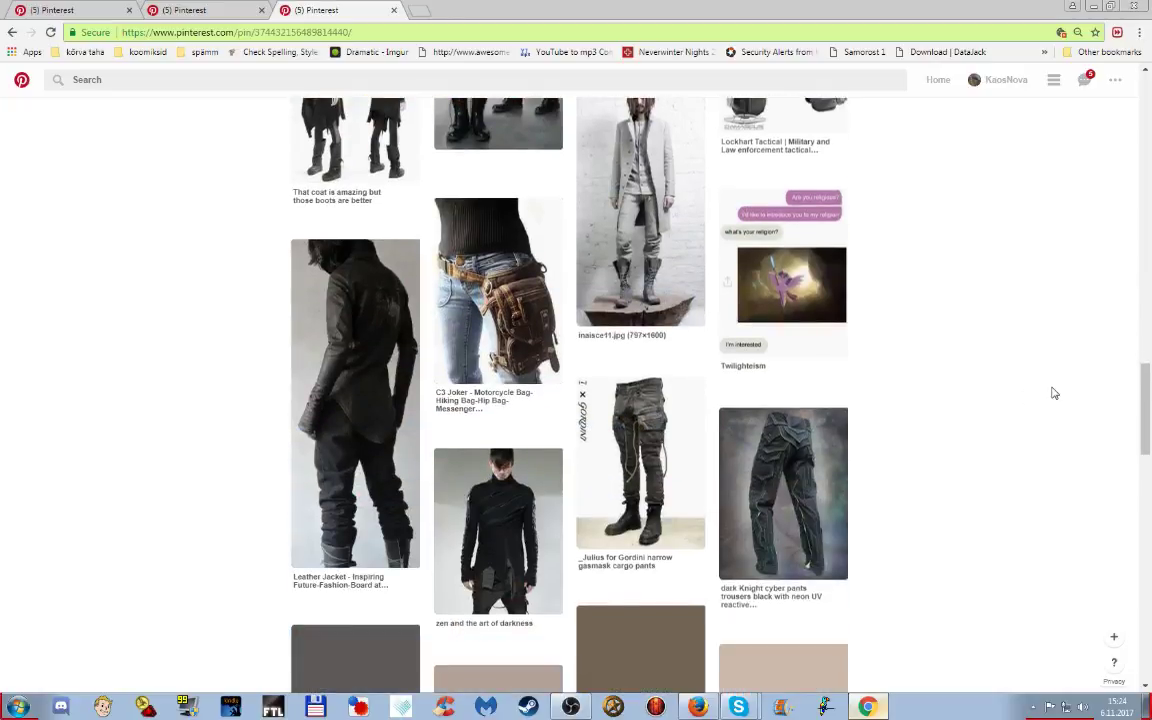
scroll(1053, 393, "down", 1)
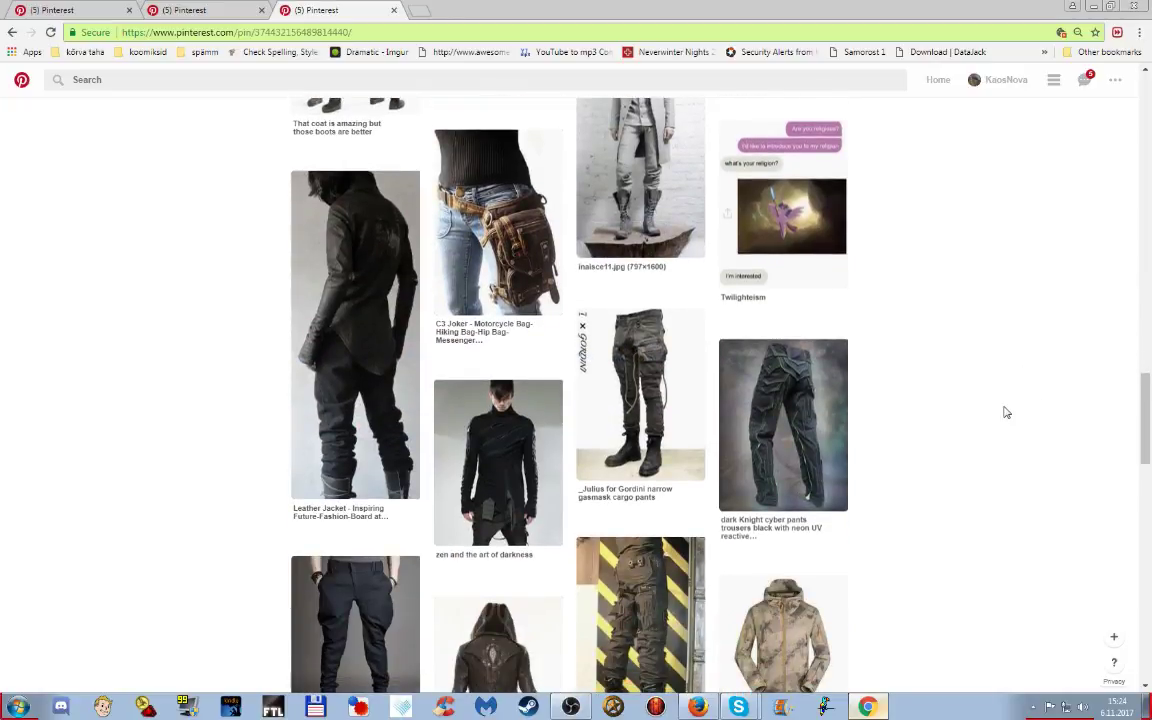
scroll(1007, 408, "up", 3)
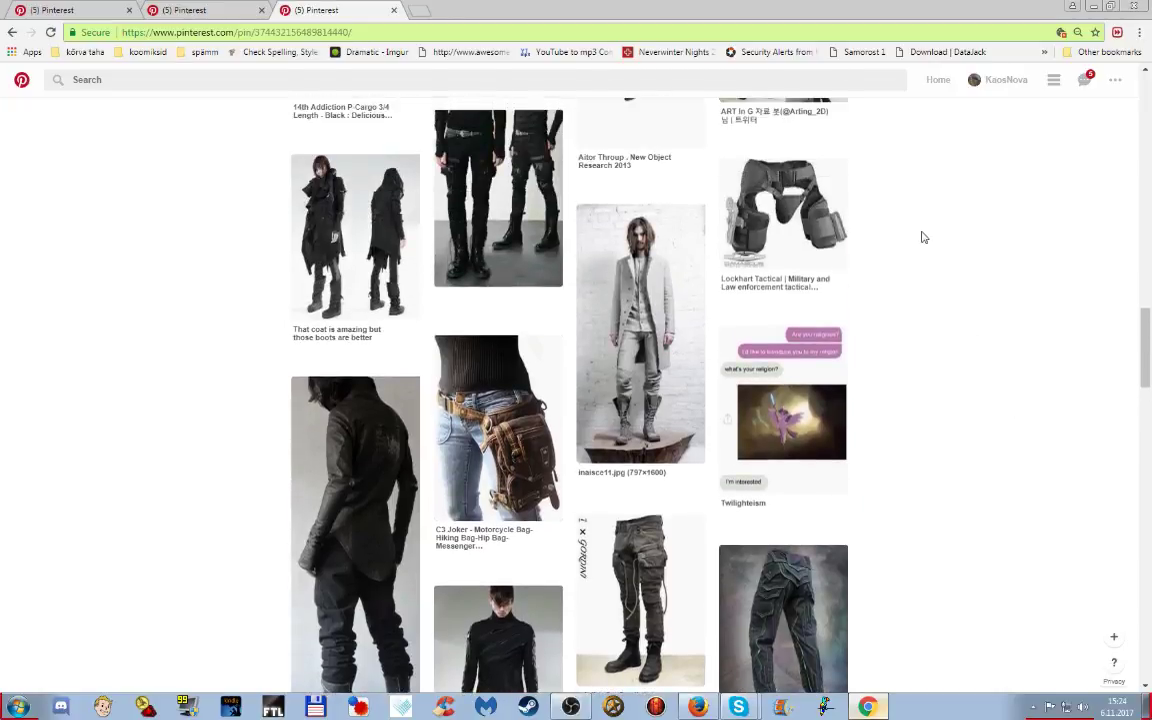
mouse_move(807, 218)
mouse_move(761, 288)
scroll(1039, 478, "down", 3)
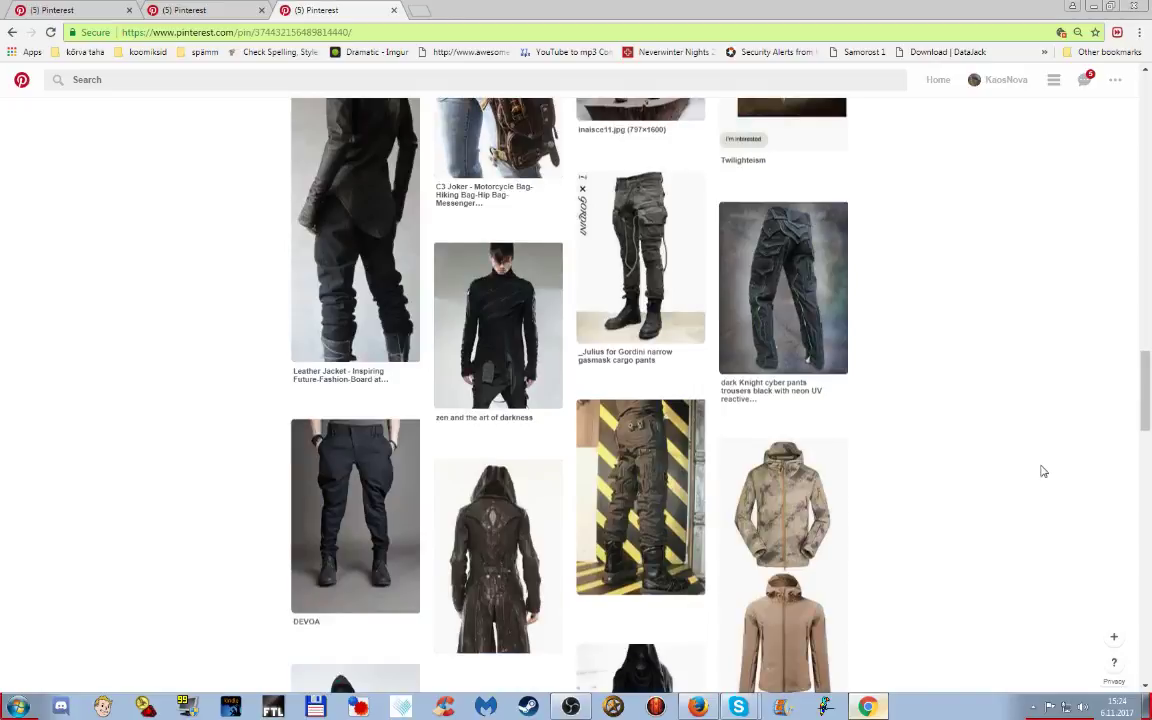
scroll(1036, 470, "down", 1)
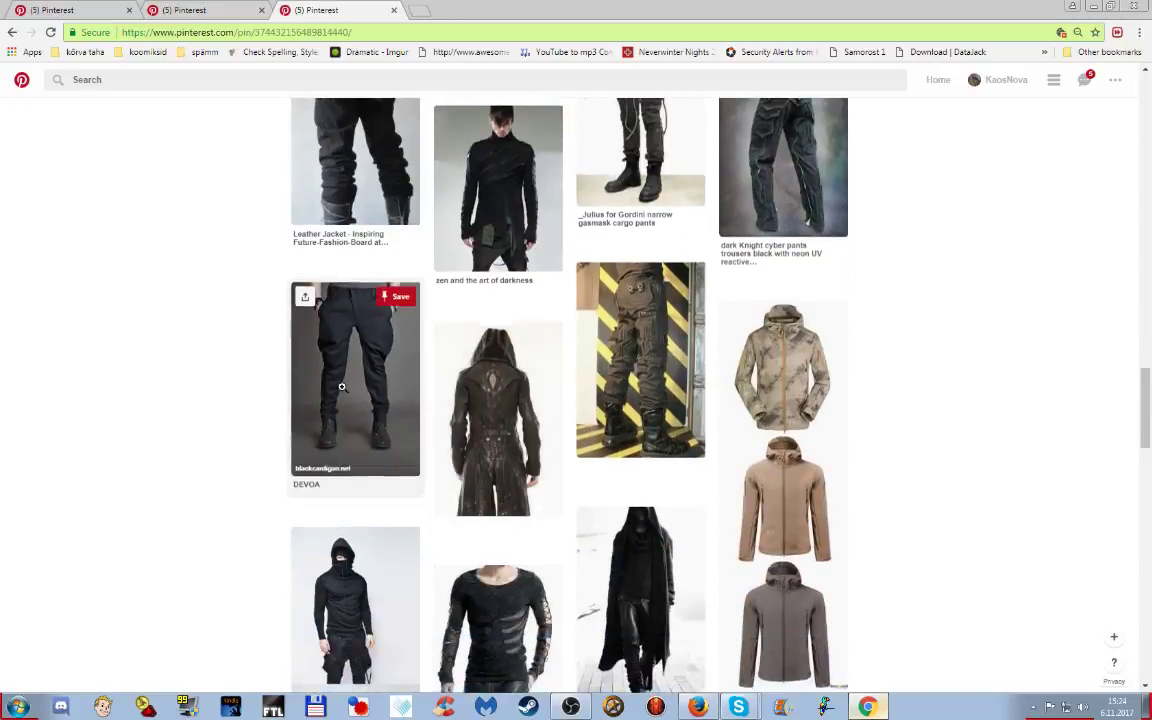
scroll(334, 404, "down", 2)
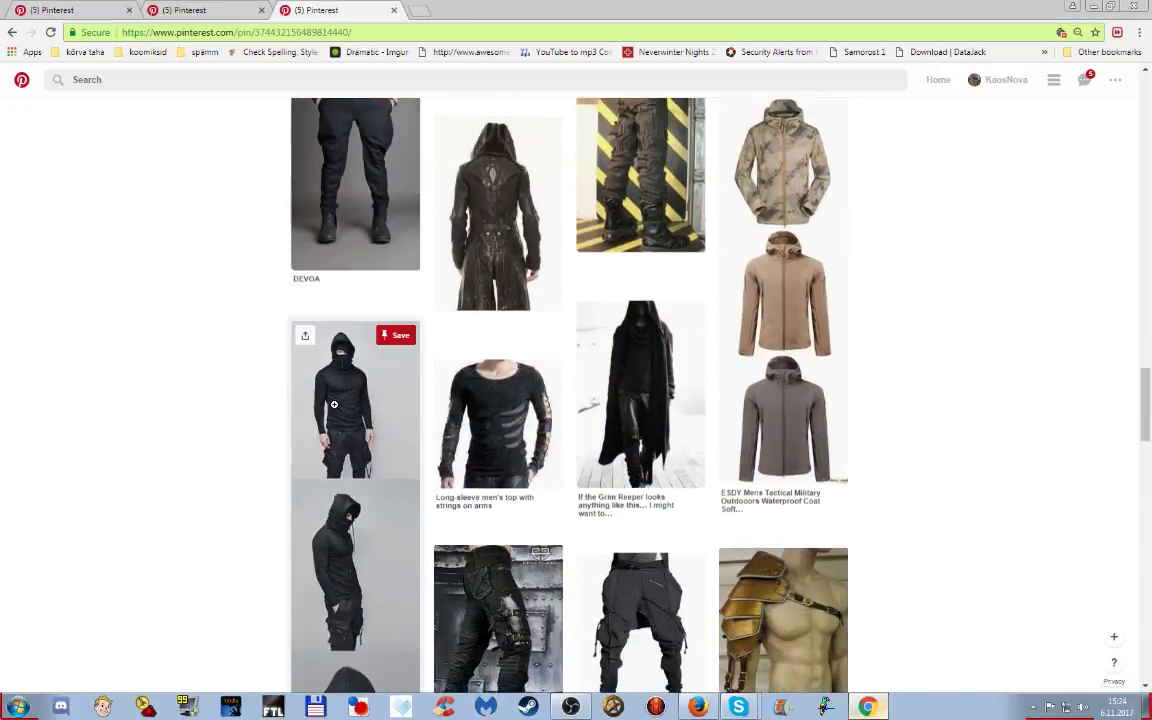
scroll(180, 420, "down", 1)
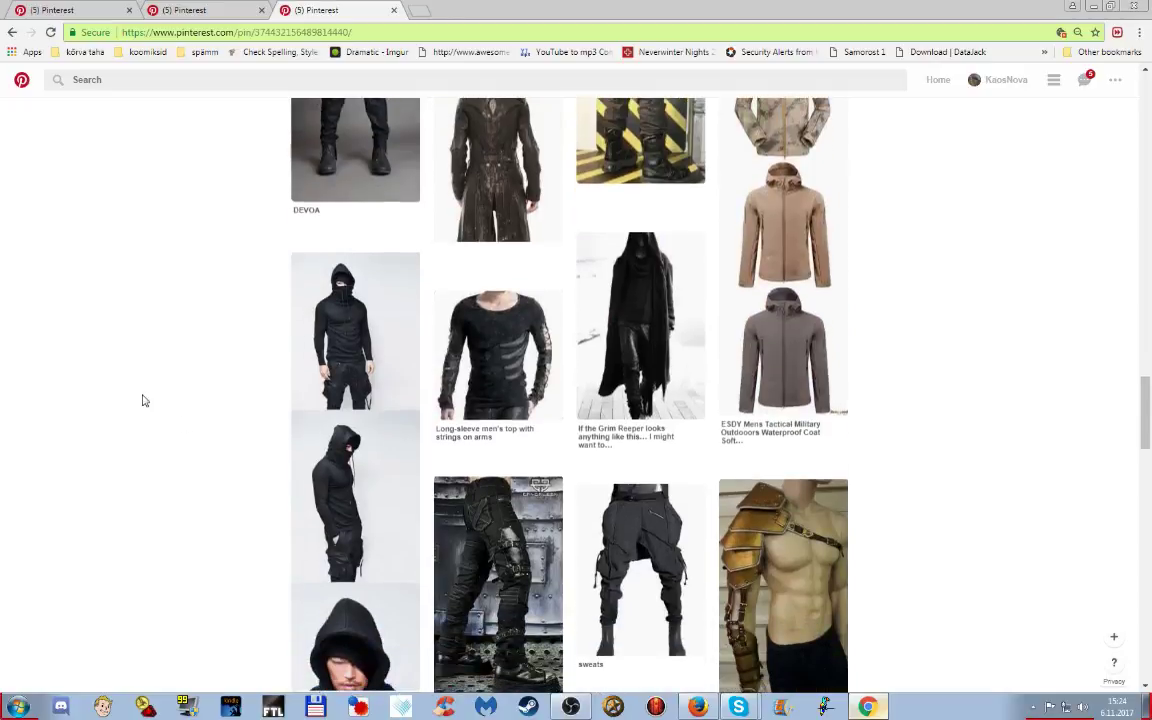
scroll(150, 395, "down", 2)
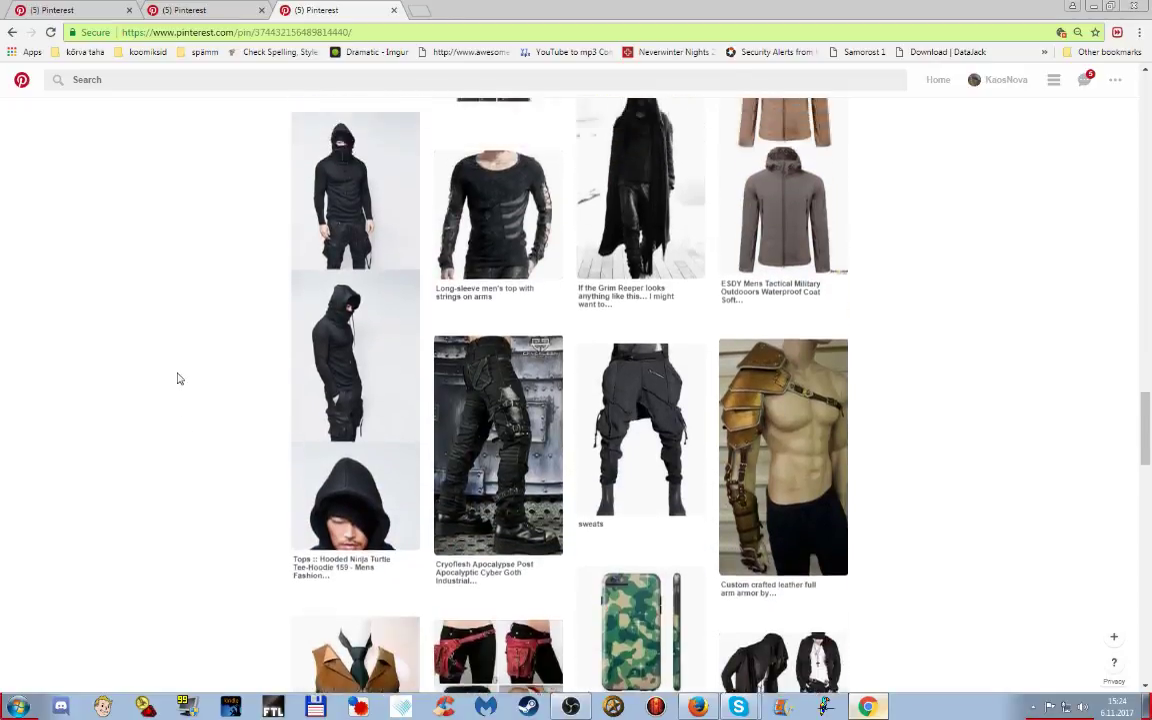
- Open the hooded ninja top pin and scroll through its related pins
left_click(330, 254)
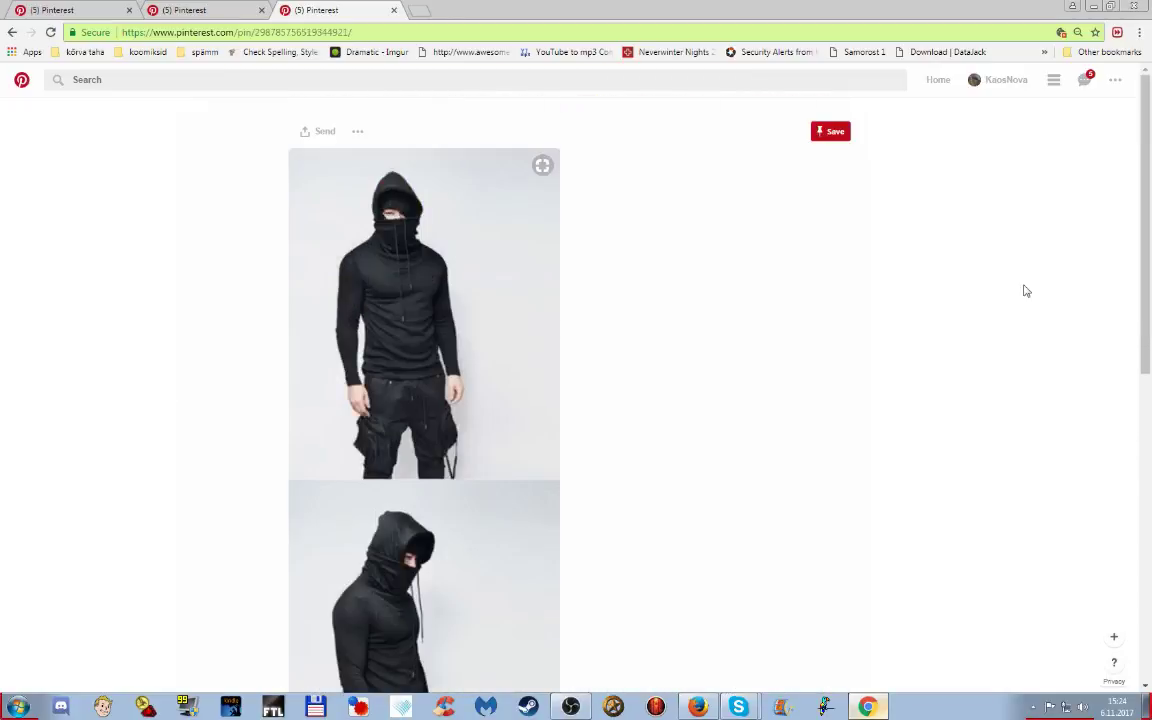
scroll(897, 483, "down", 2)
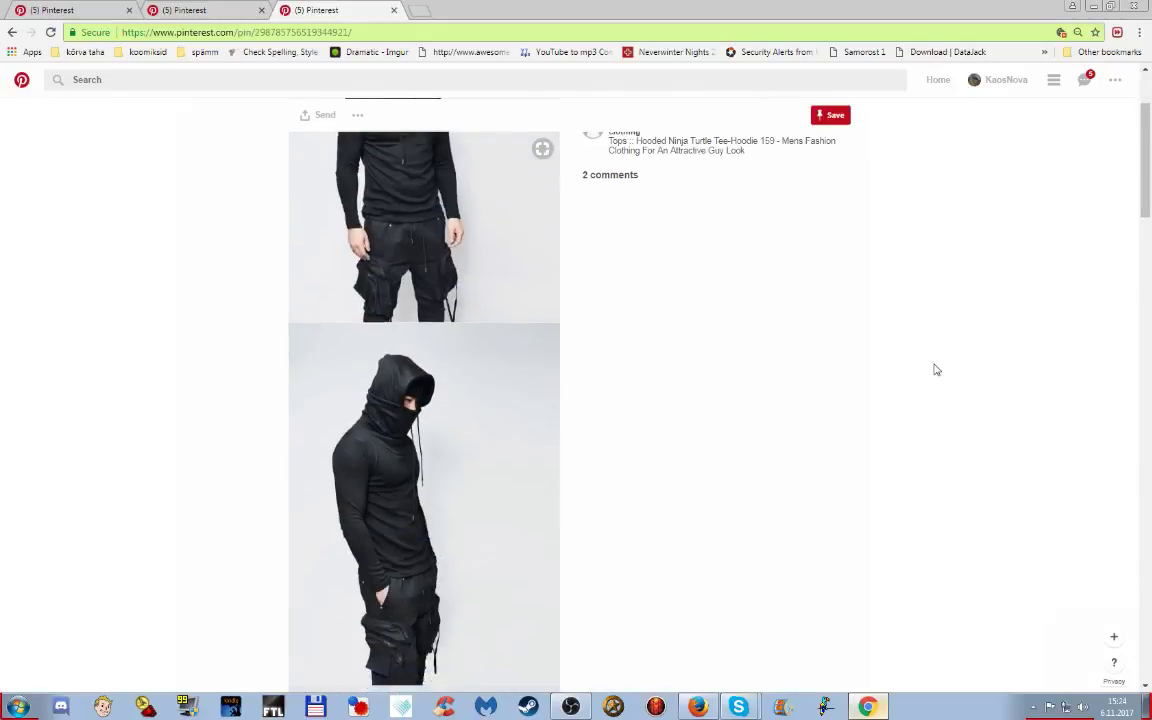
scroll(902, 360, "down", 4)
scroll(920, 362, "down", 3)
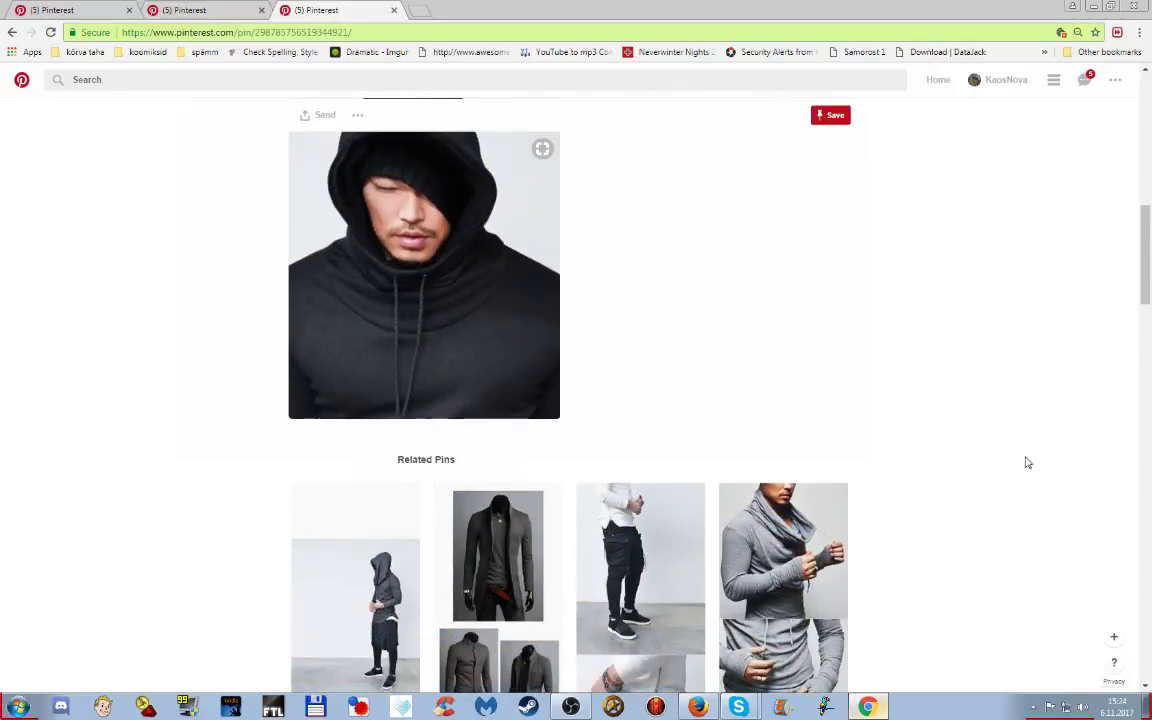
scroll(1025, 475, "down", 2)
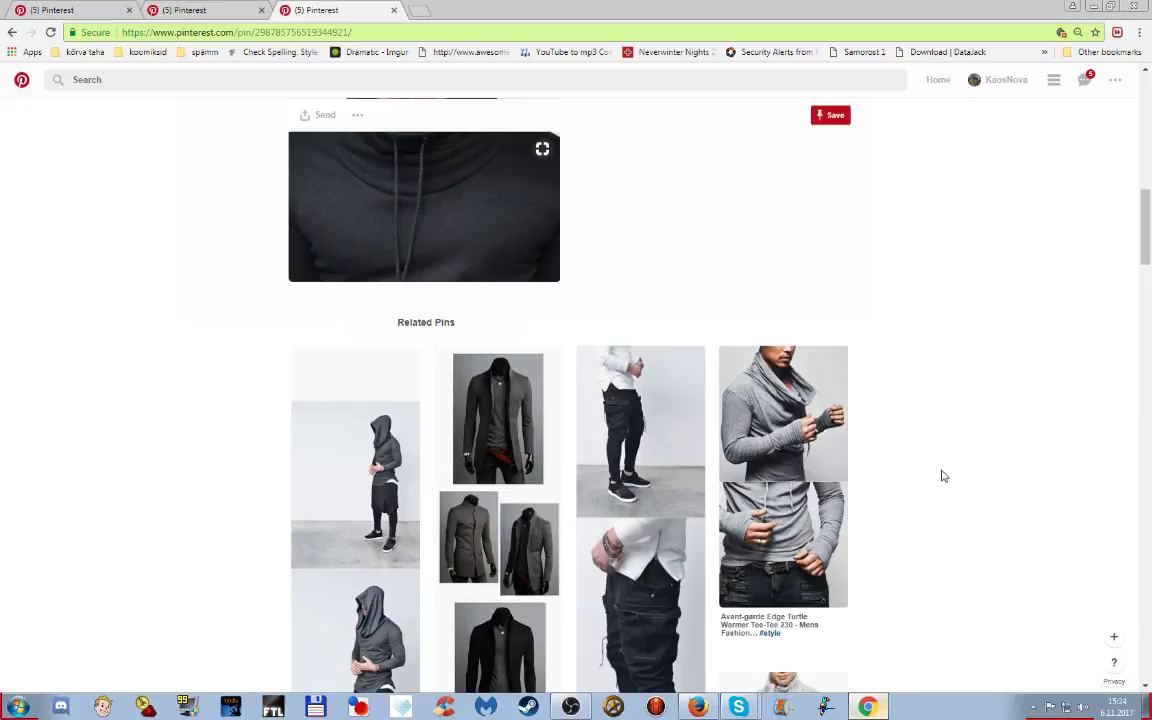
scroll(935, 466, "down", 2)
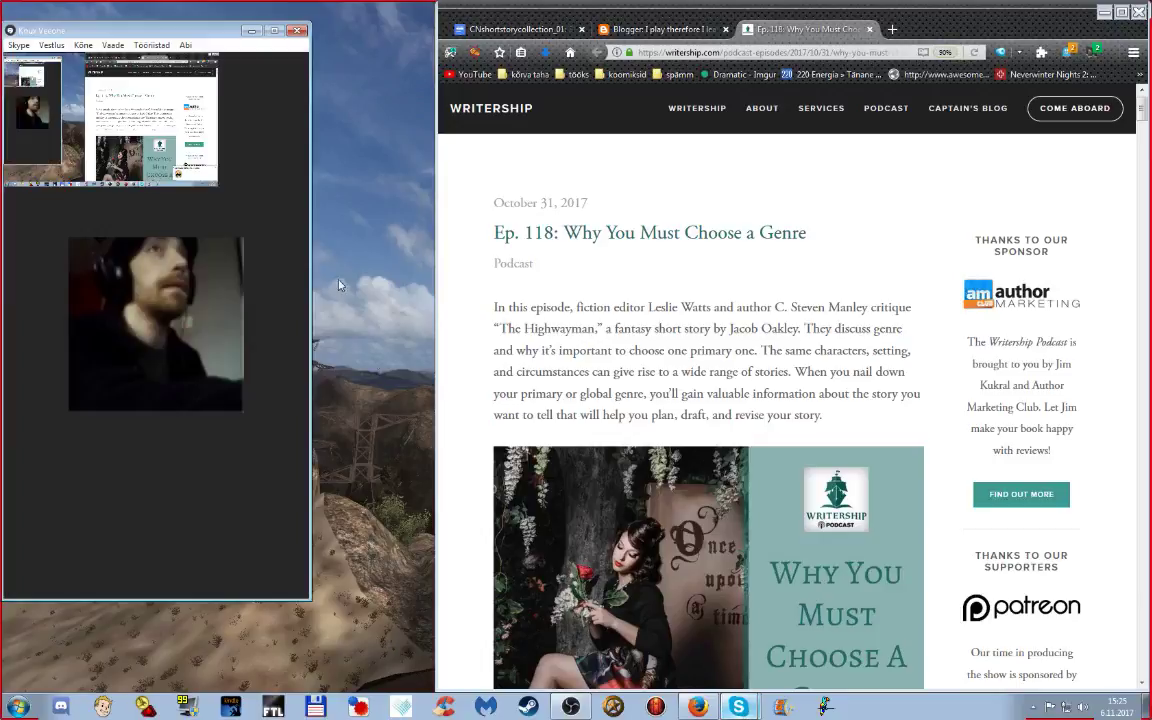
- Stop the Skype screen share via Kõne > Katkesta ekraani jagamine and close the Writership article
left_click(148, 45)
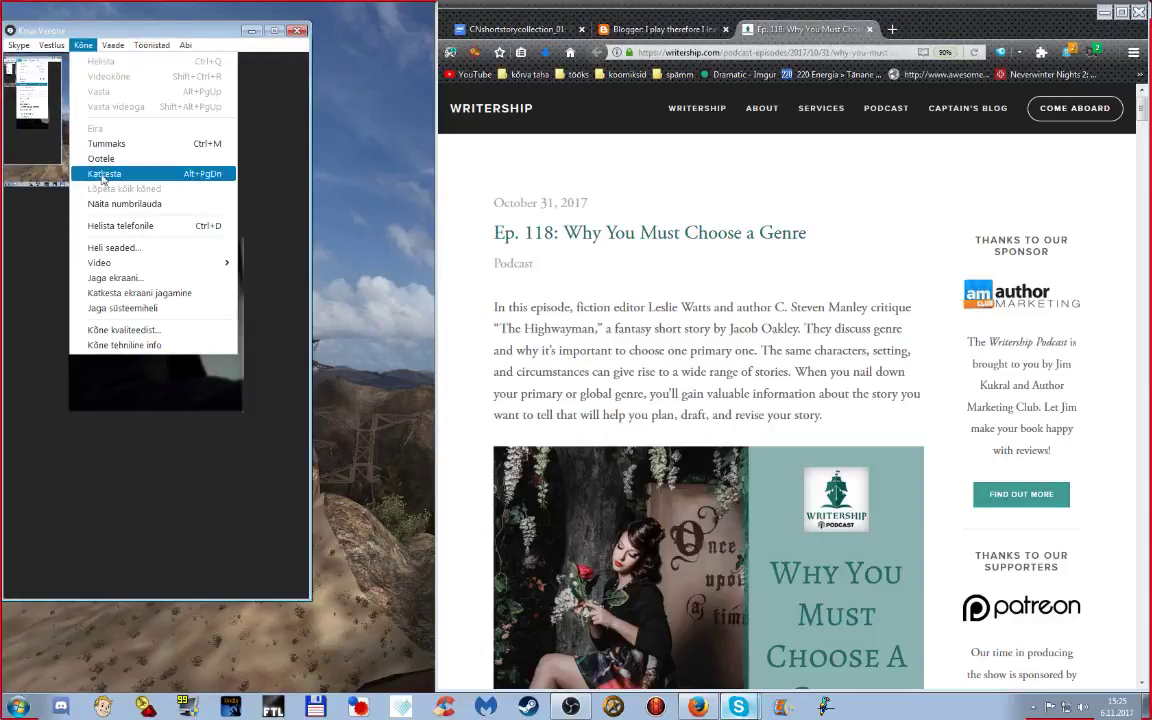
left_click(148, 293)
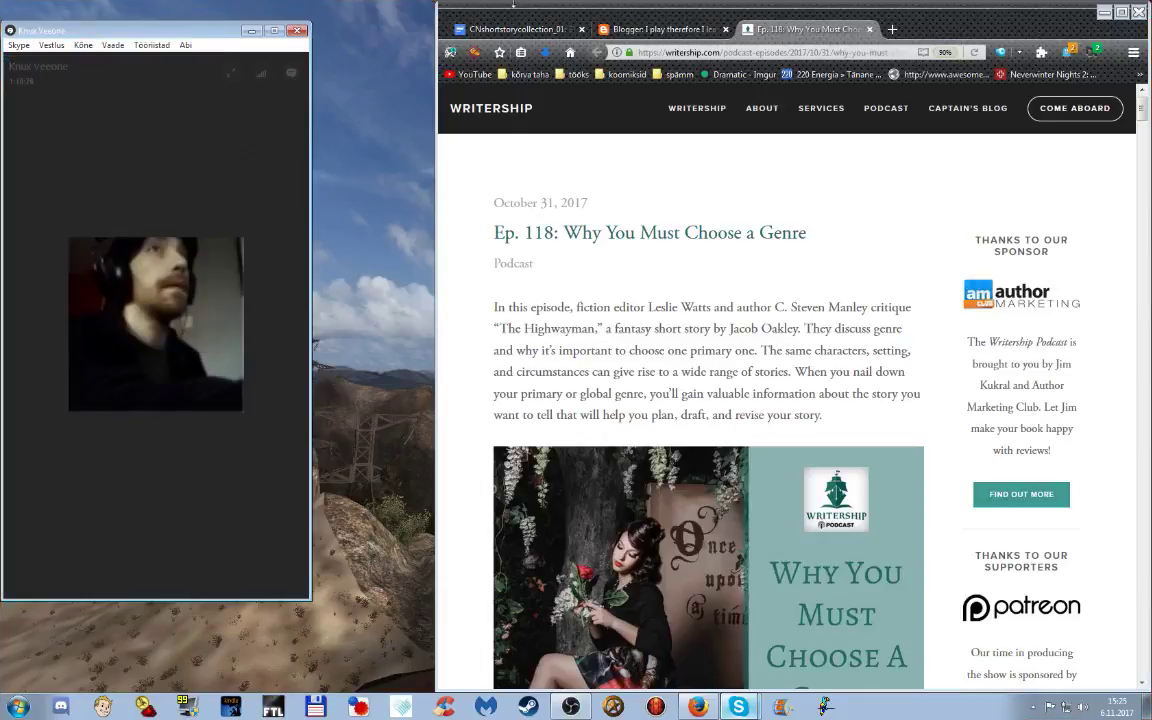
left_click(870, 30)
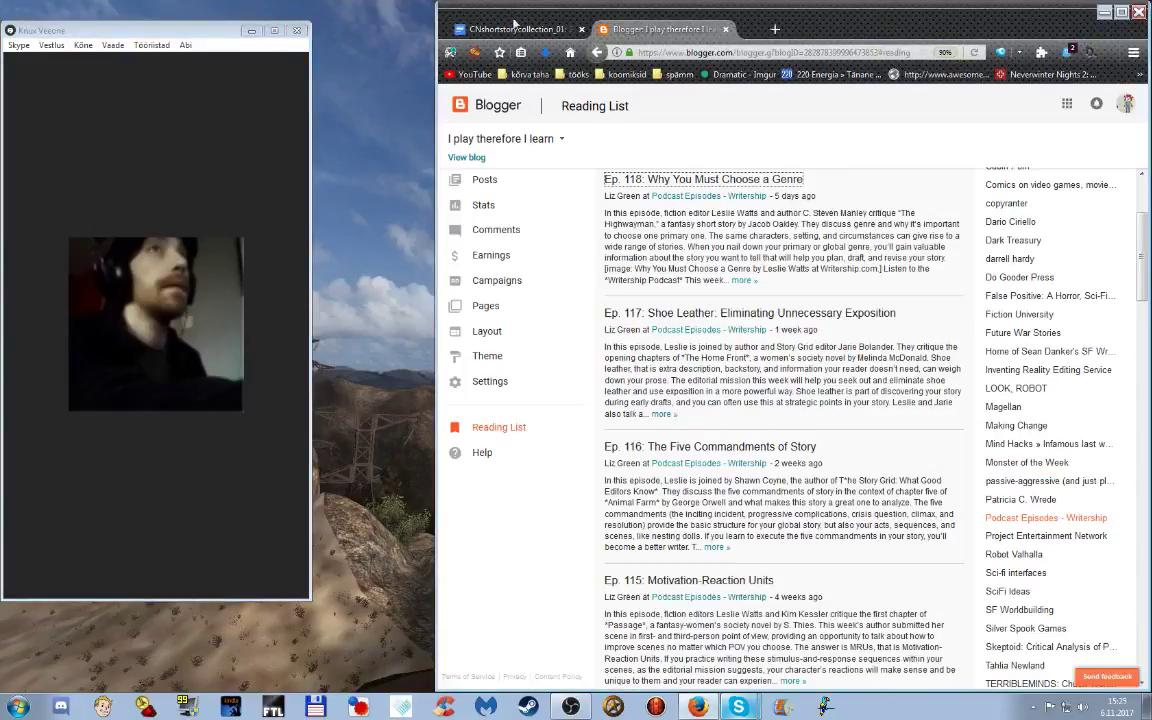
- Switch to the 'CNshortstorycollection_01: SP1 The Warning' story draft tab
left_click(505, 30)
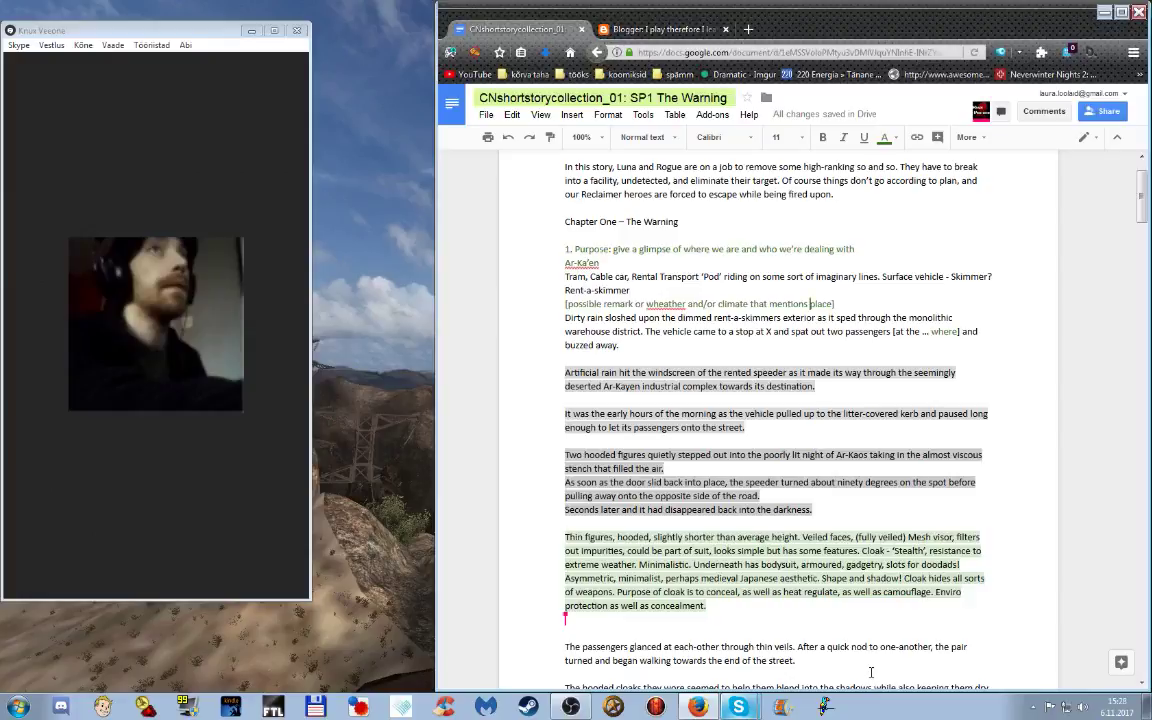
scroll(871, 672, "down", 3)
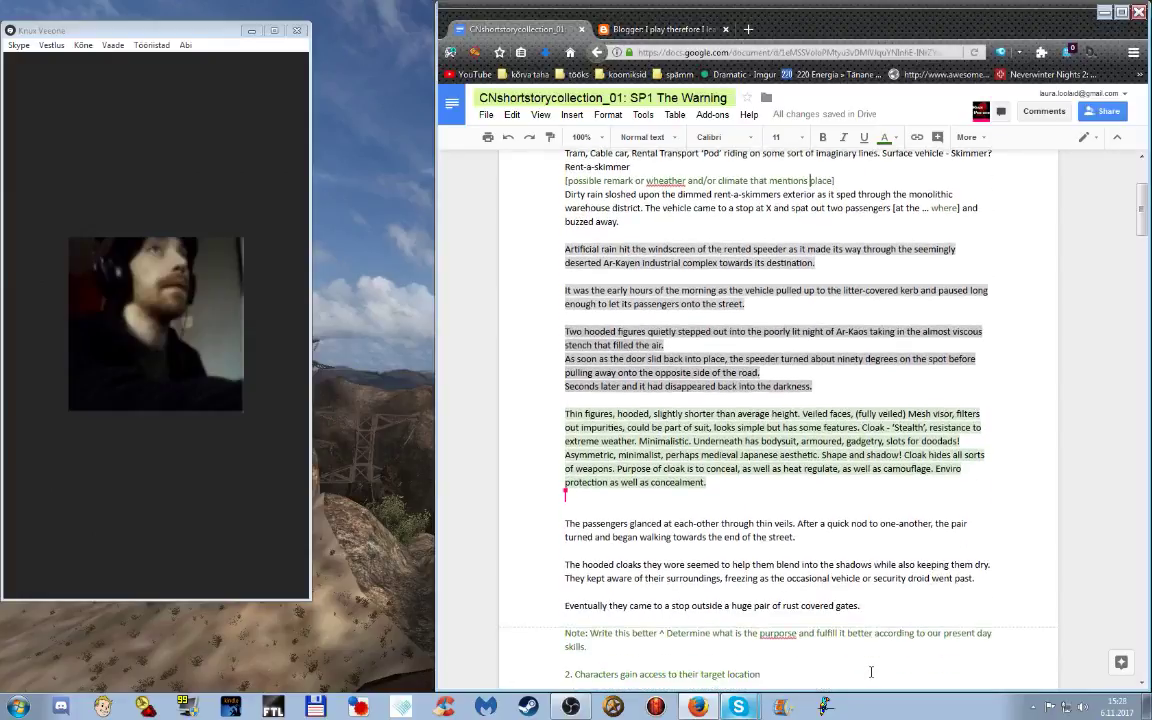
scroll(825, 528, "up", 1)
scroll(825, 528, "up", 4)
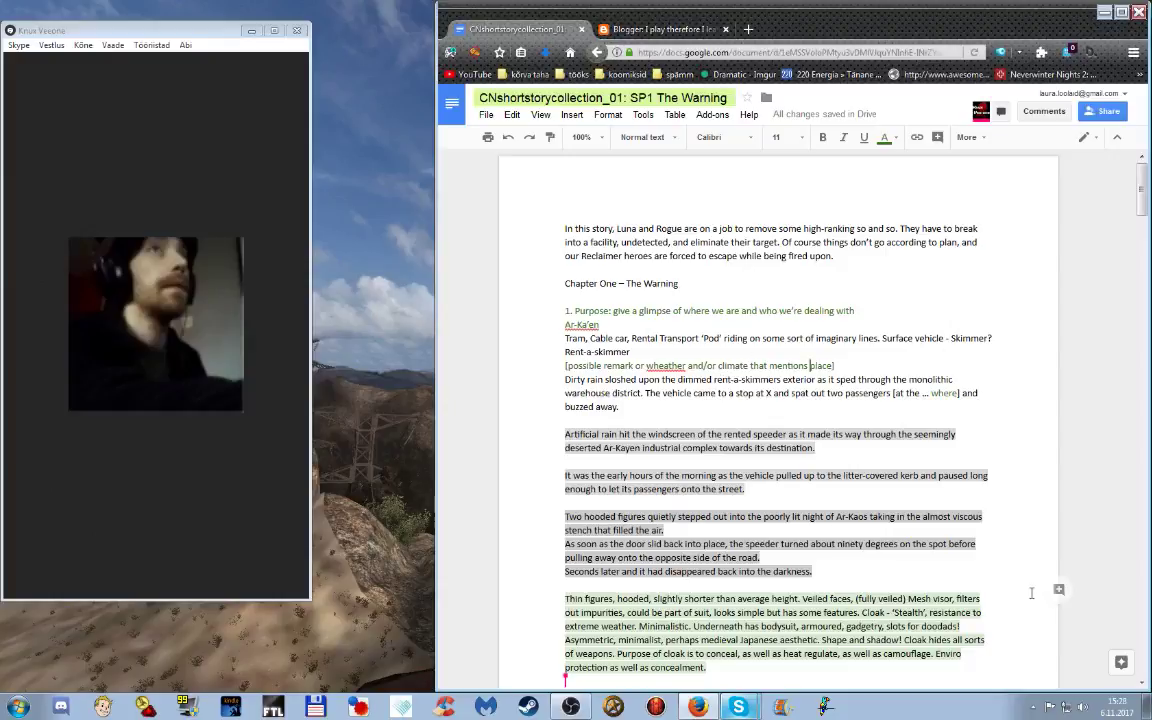
scroll(866, 467, "down", 3)
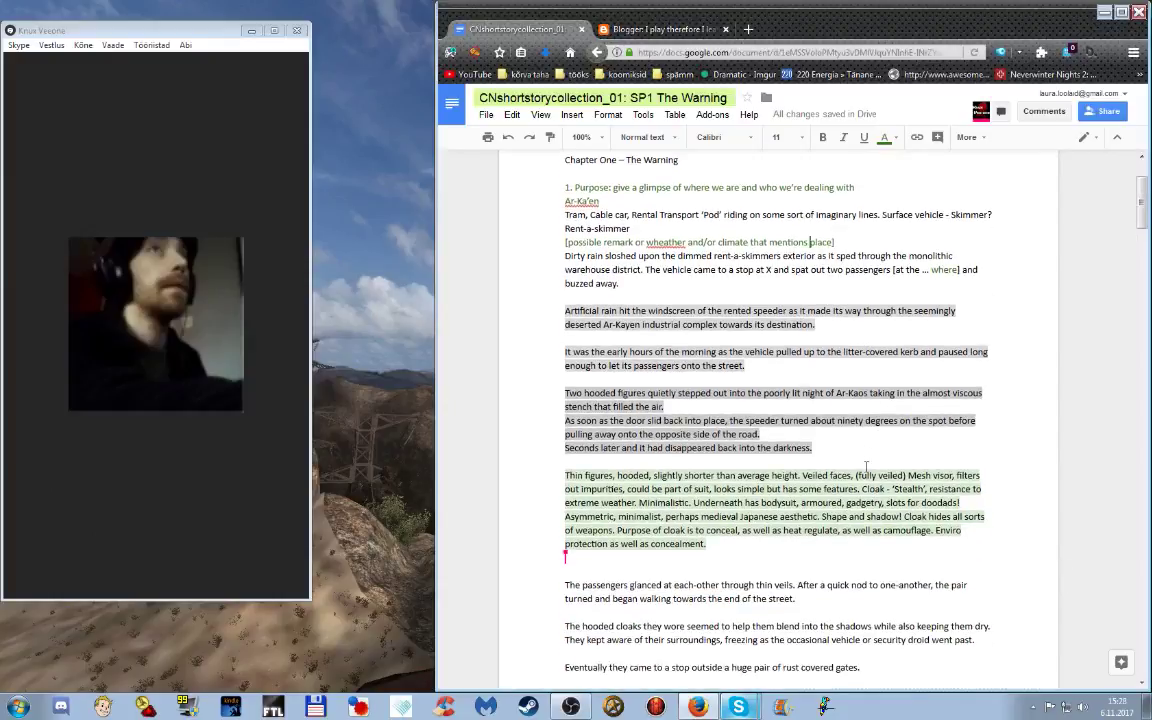
scroll(866, 467, "down", 1)
scroll(864, 469, "down", 3)
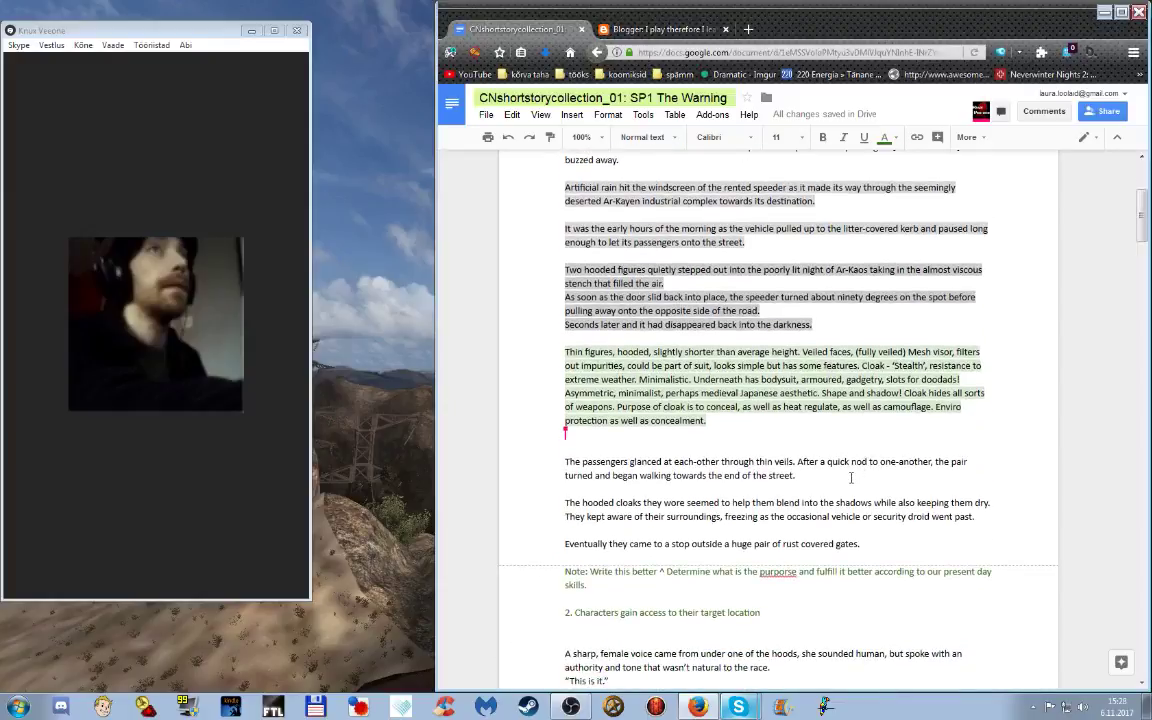
scroll(851, 478, "down", 5)
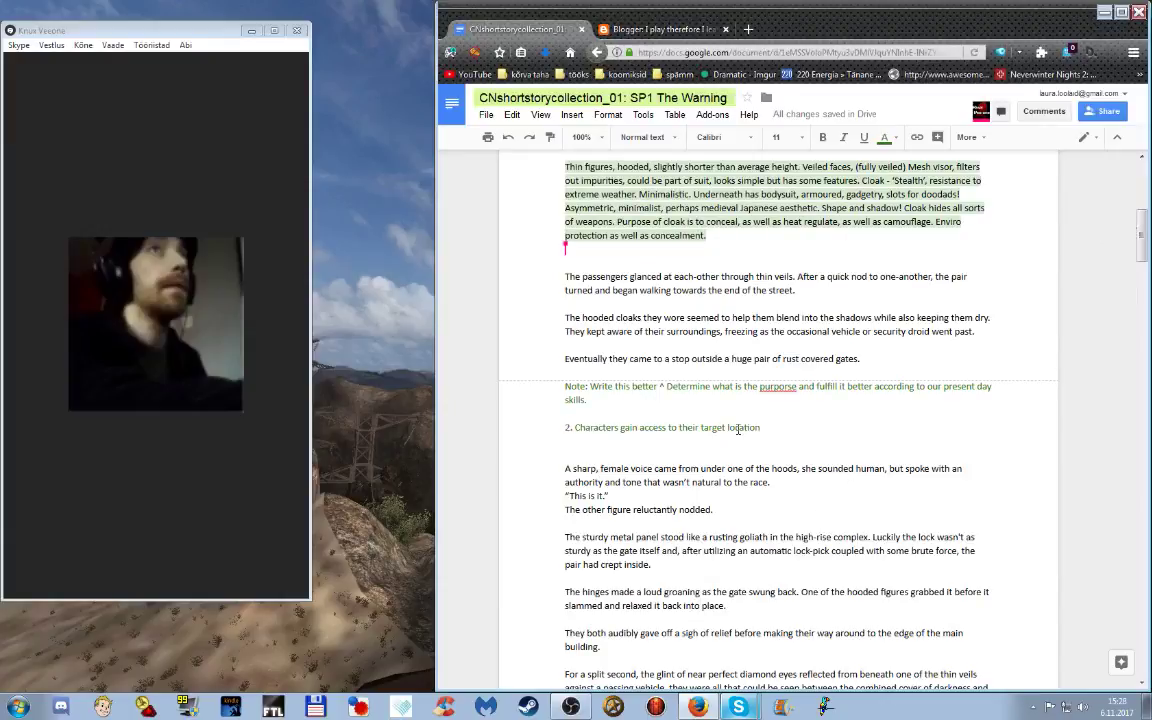
scroll(760, 440, "down", 3)
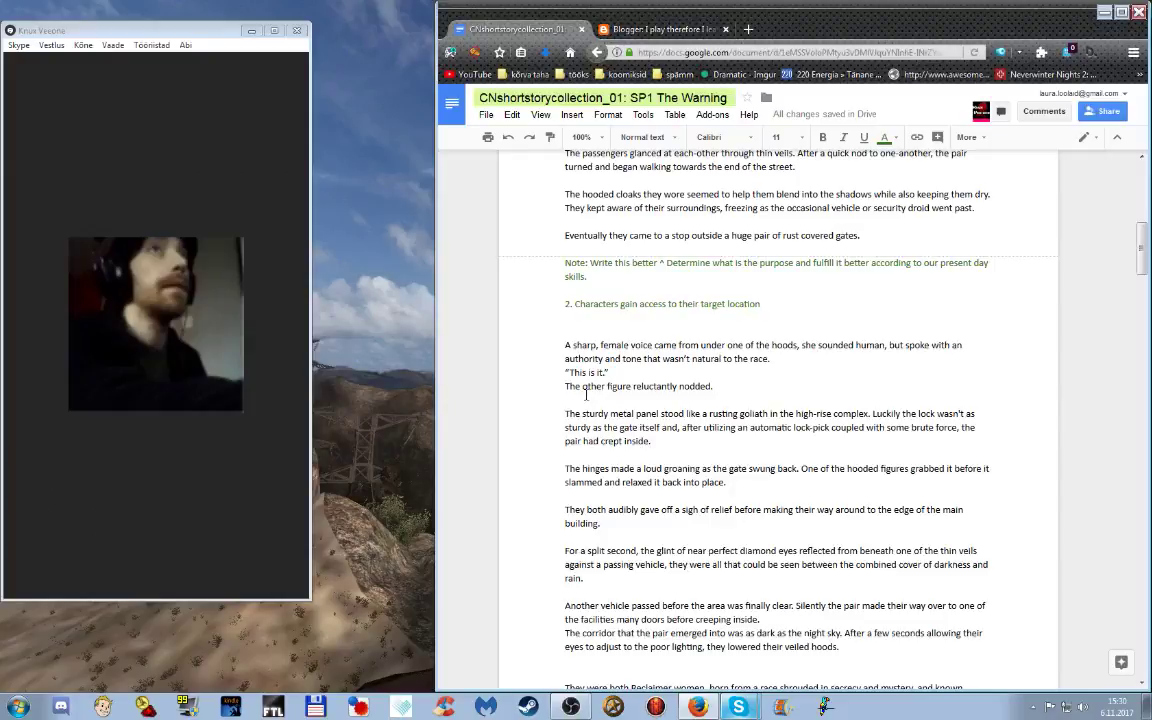
scroll(586, 395, "up", 1)
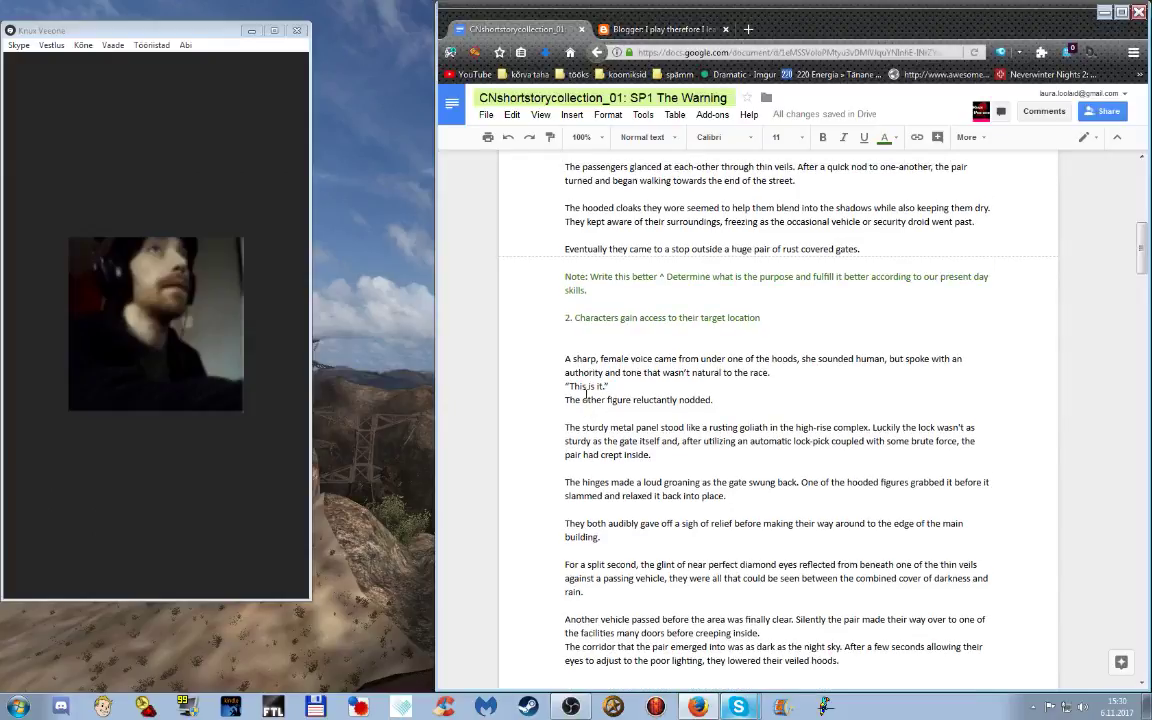
scroll(586, 395, "up", 1)
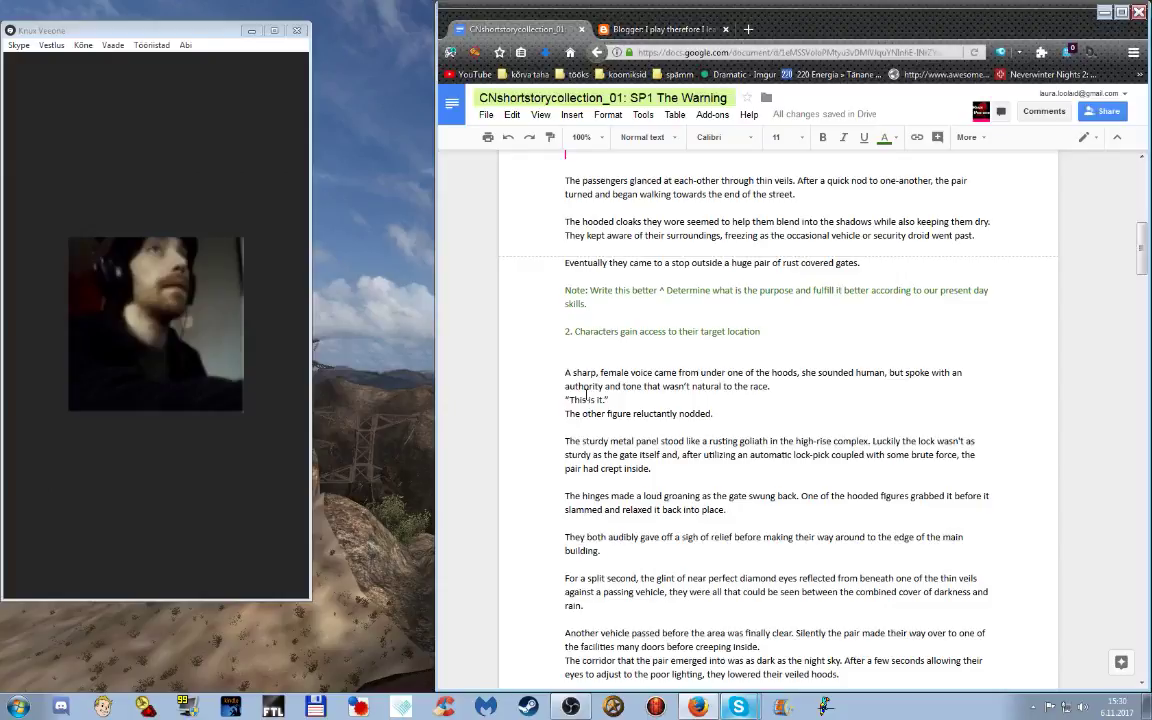
- Type 'Shitty district in the context of actual world that happens elsewhere. Surrounding space port', fixing typos
type("Shitty district,")
key("BackSpace")
type("in the q")
key("BackSpace")
type("context of")
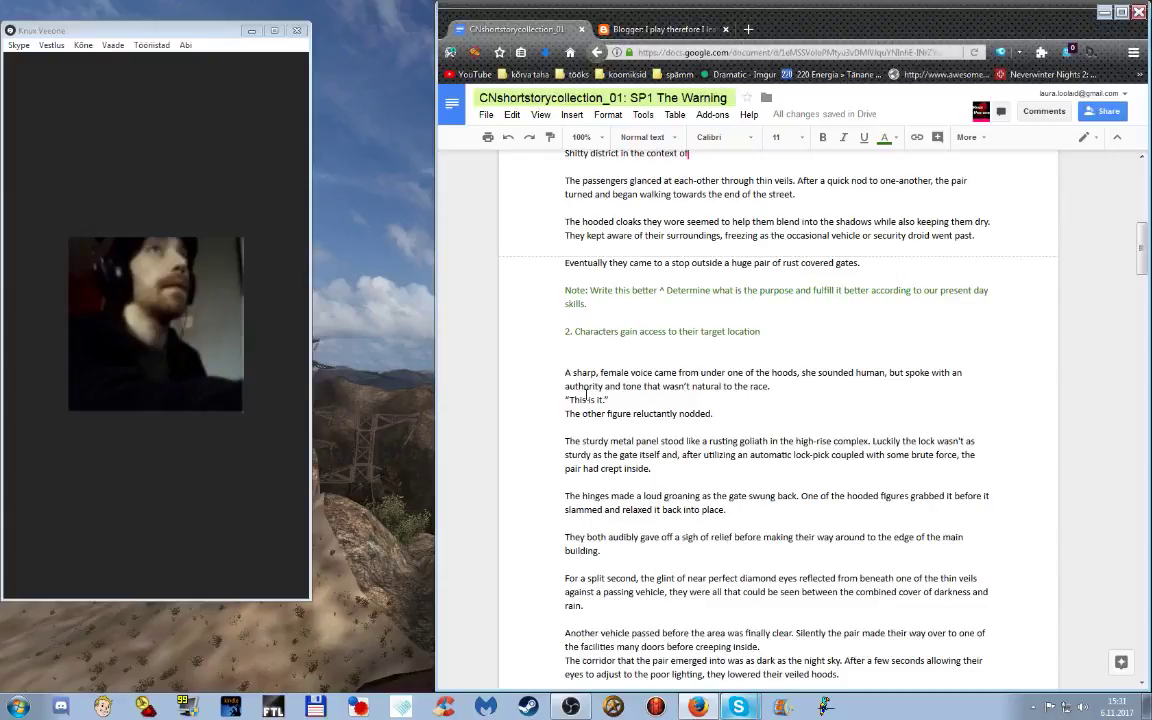
type(" actual world that happens elsewhere.")
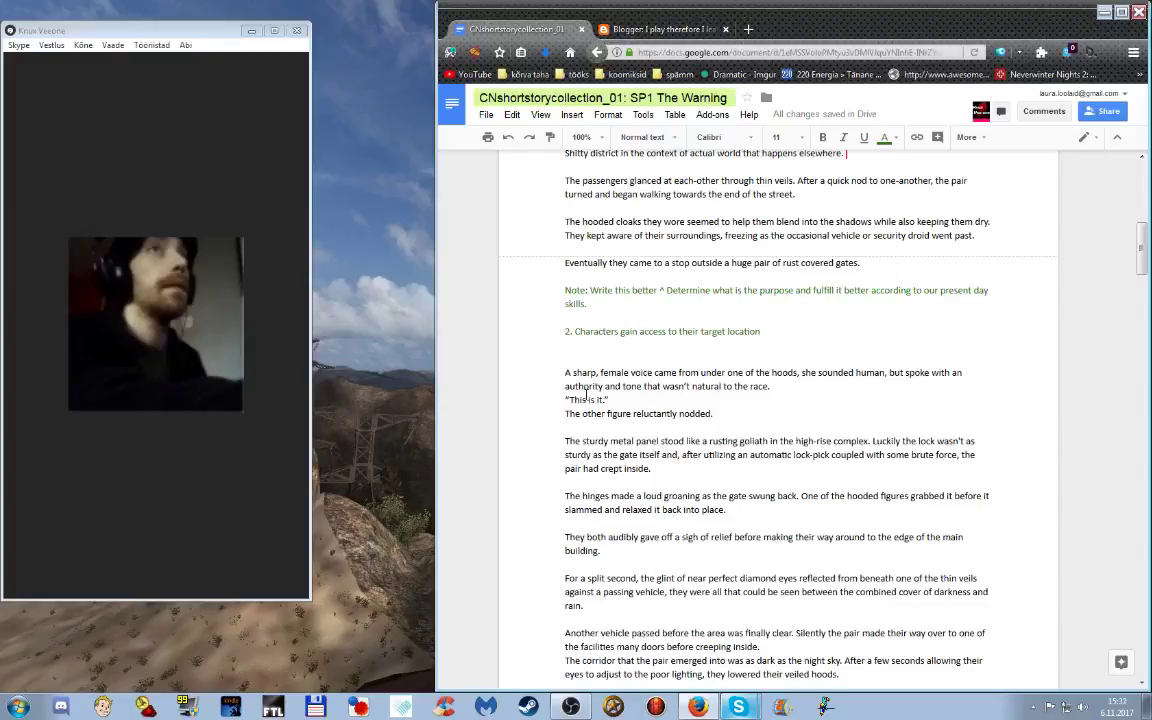
type("Surrounding space port? R")
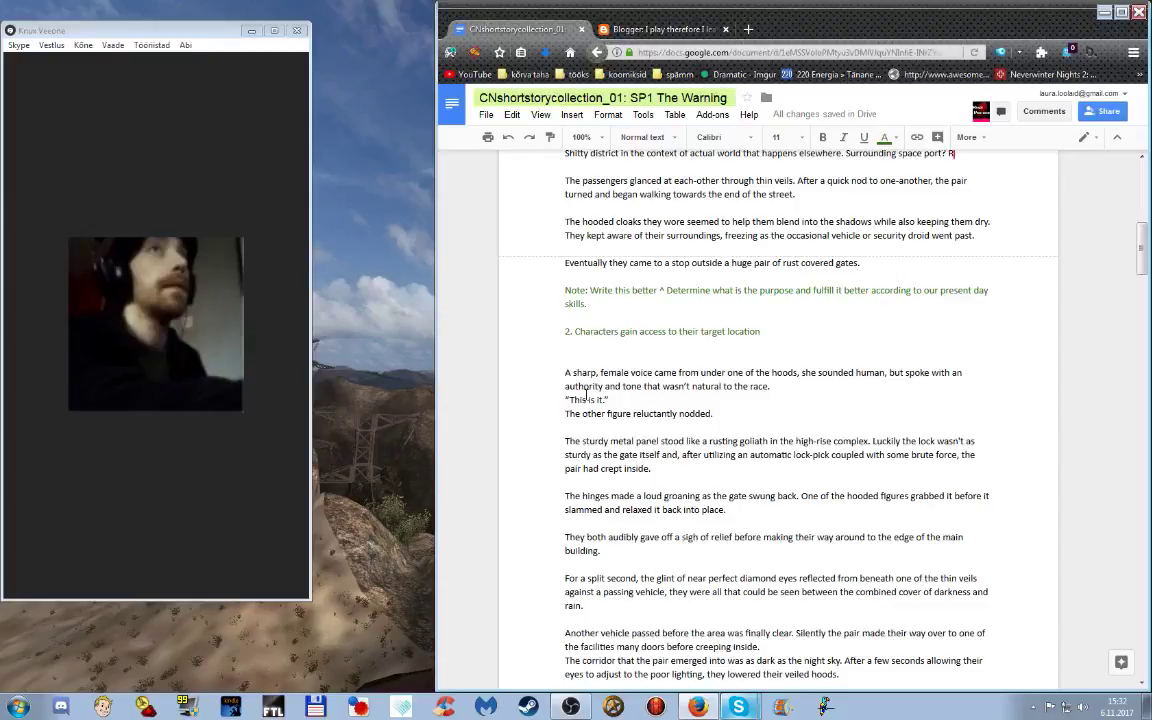
- Add 'Rent-a-skimmer returns to Space port that looms on the horizon, Lights up the horizon.'
type("ent-a-skimmer f")
type("eturns to Space port that looms on the horizon, Lightsu")
key("BackSpace")
type("up")
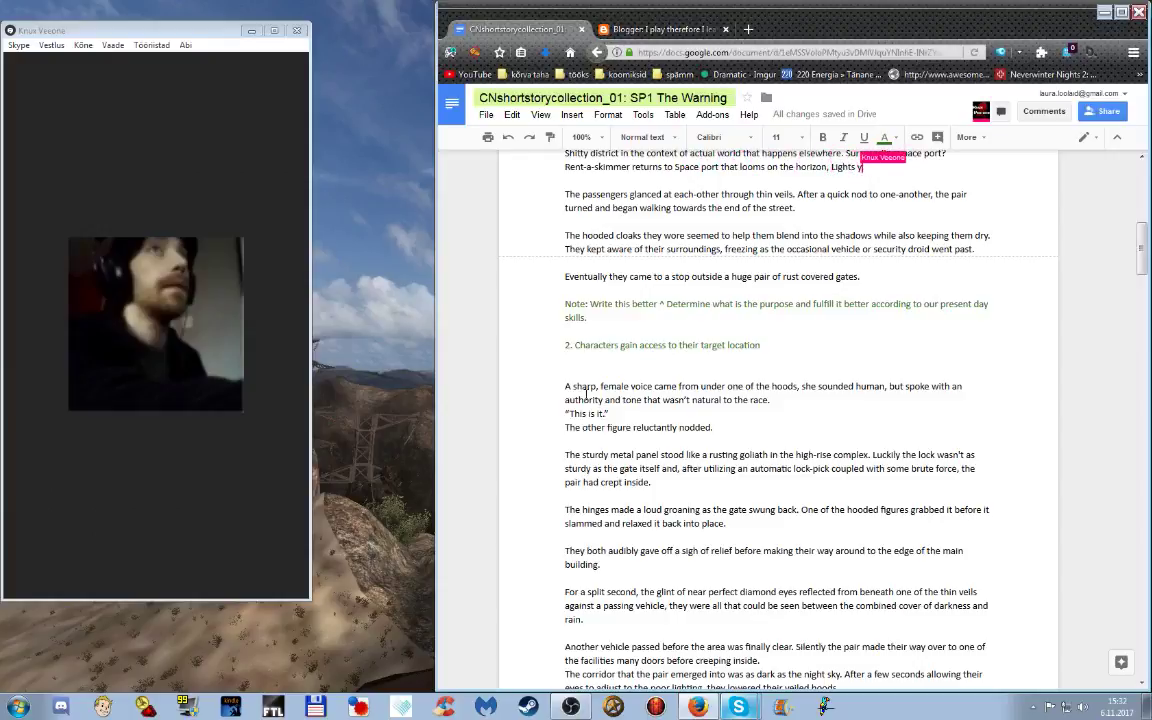
type(" the horizon.")
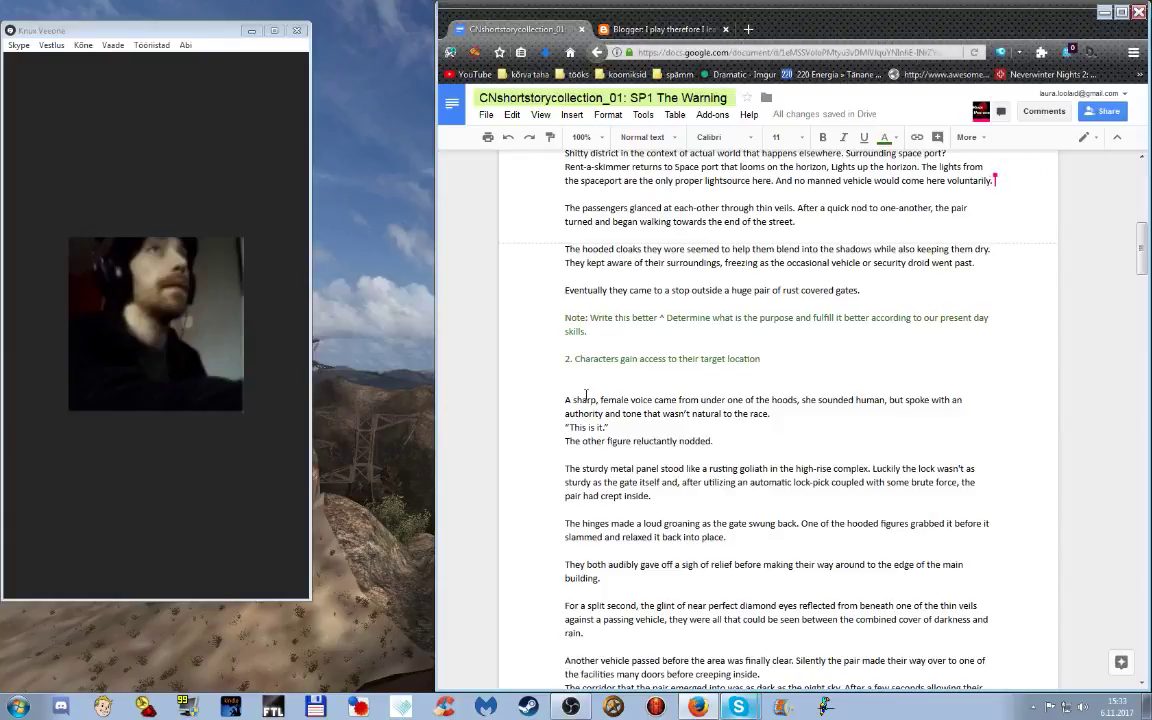
- Delete the period after 'voluntarily' in the planning note
key("BackSpace")
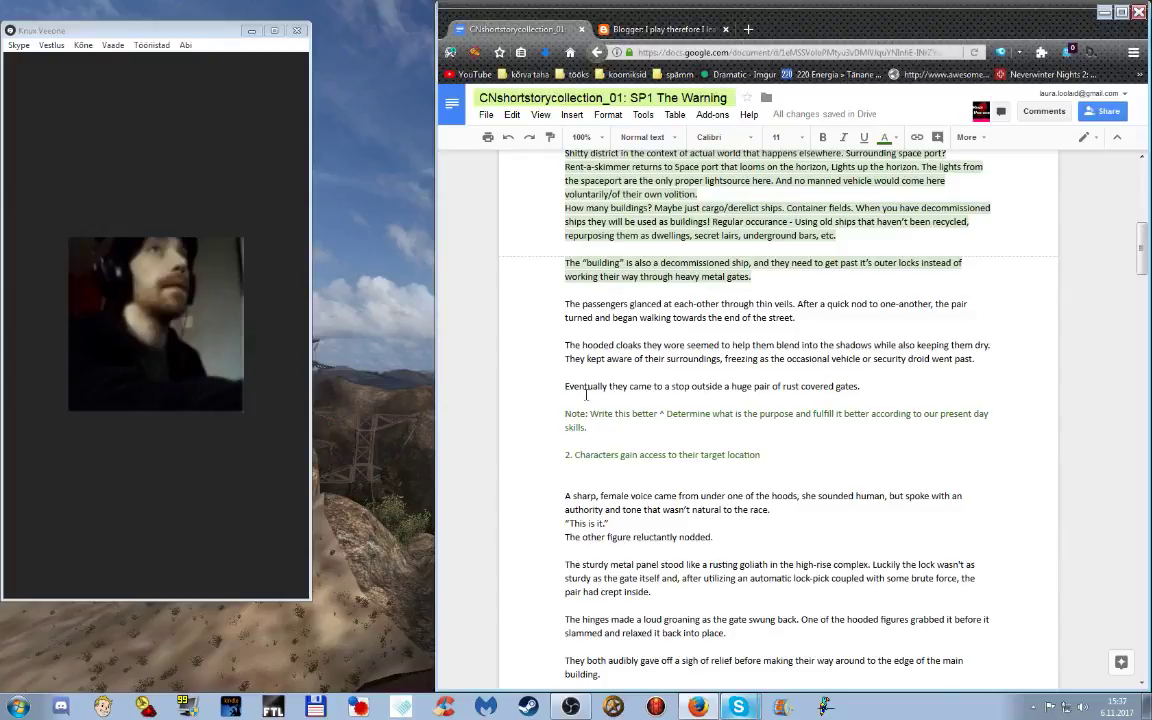
- Scroll through the draft to review the highlighted notes near Chapter One
scroll(825, 373, "up", 5)
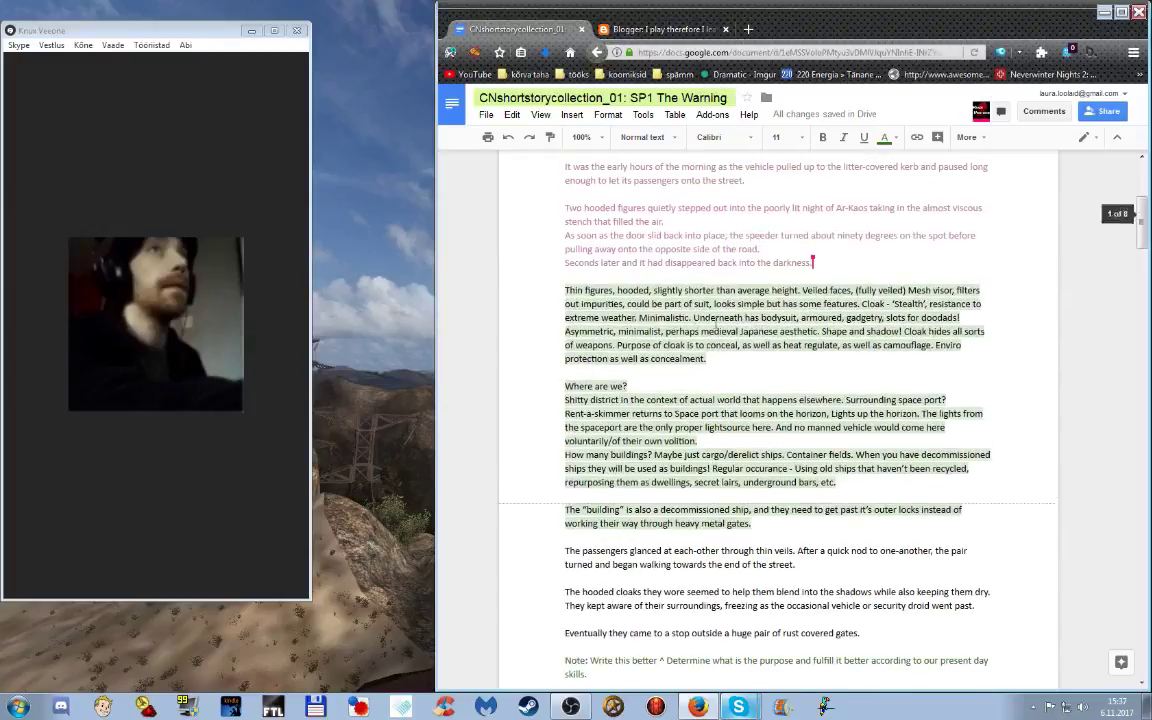
scroll(825, 373, "down", 1)
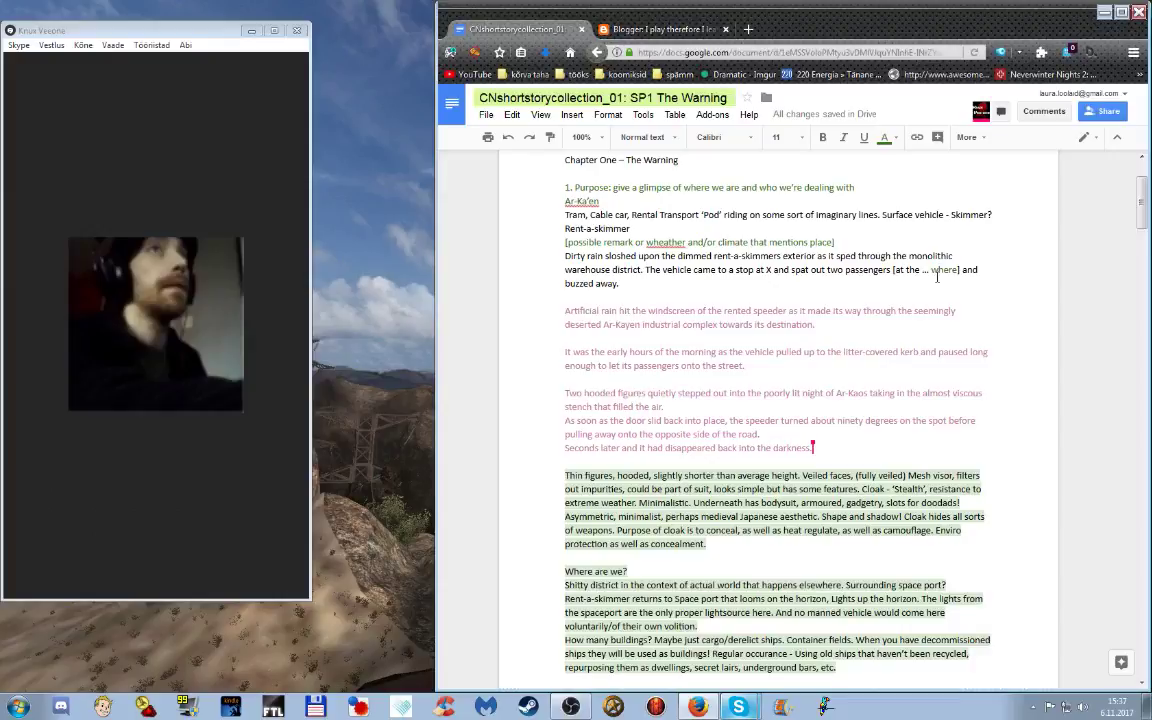
- Place the cursor after the cloak description and scroll through the old paragraphs and notes
left_click(708, 543)
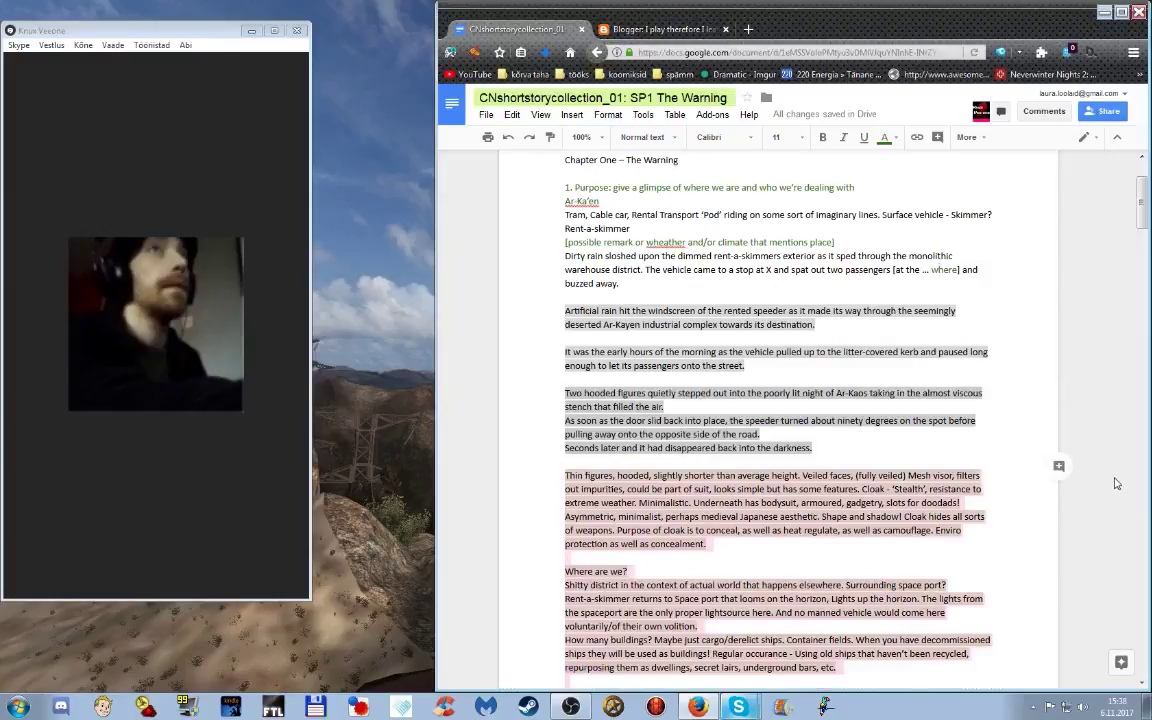
scroll(1116, 534, "down", 2)
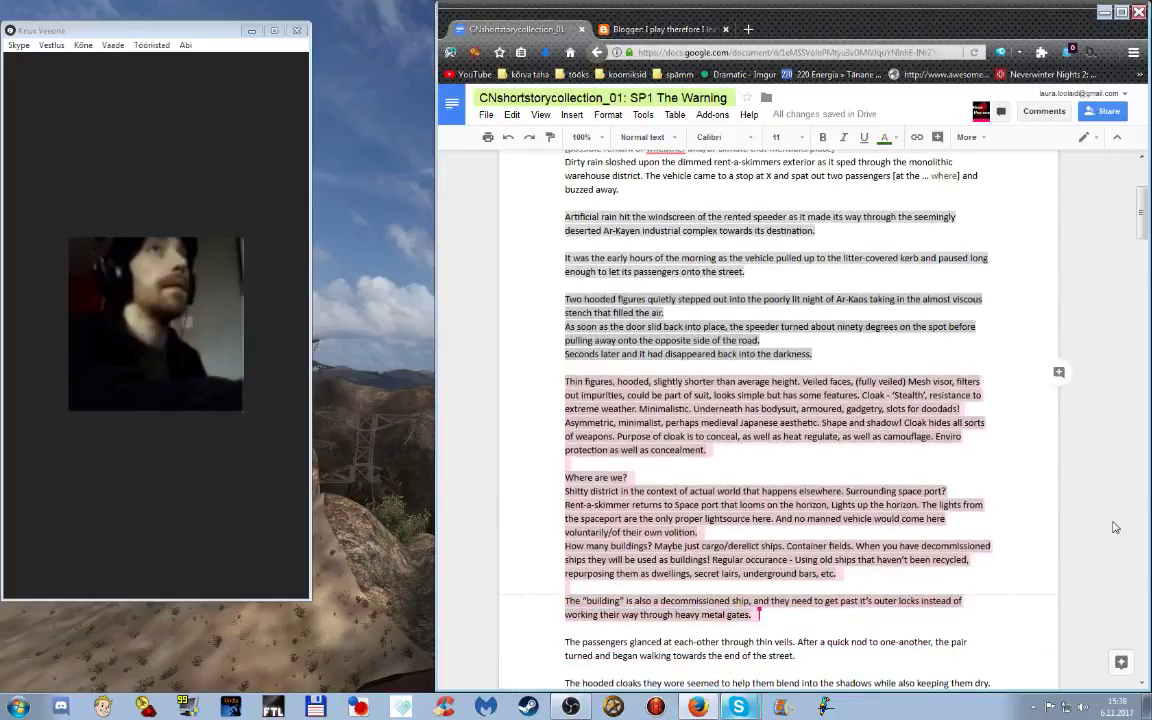
scroll(1116, 529, "down", 1)
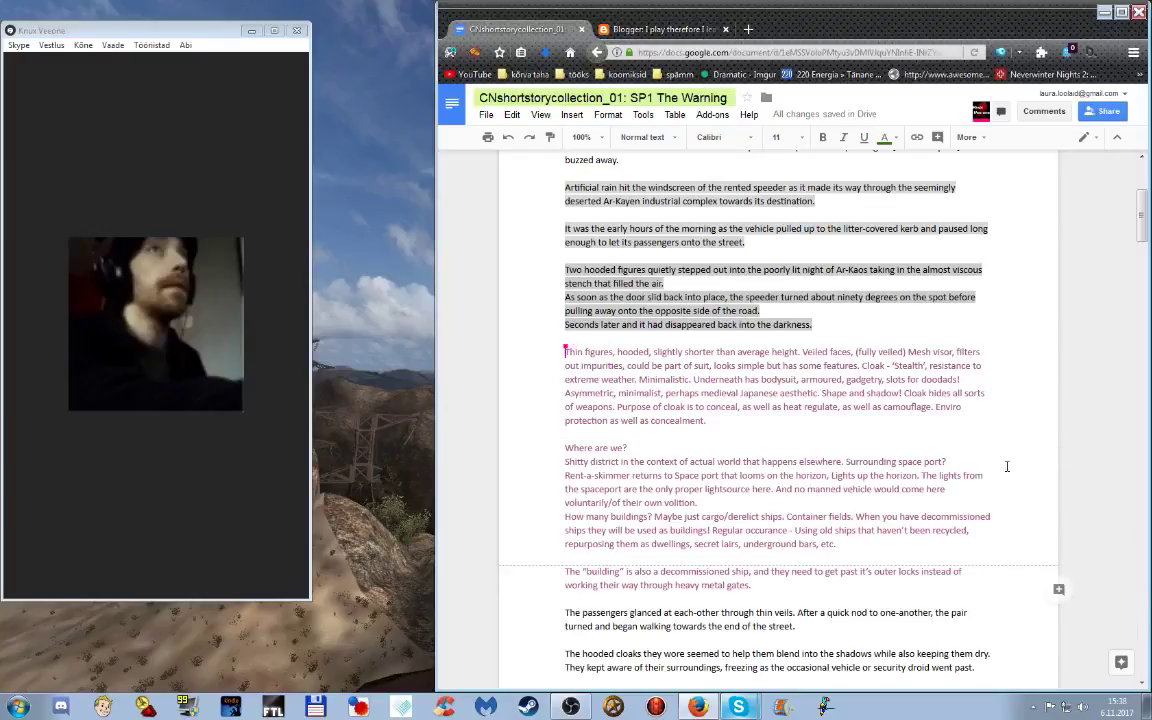
scroll(1007, 466, "down", 3)
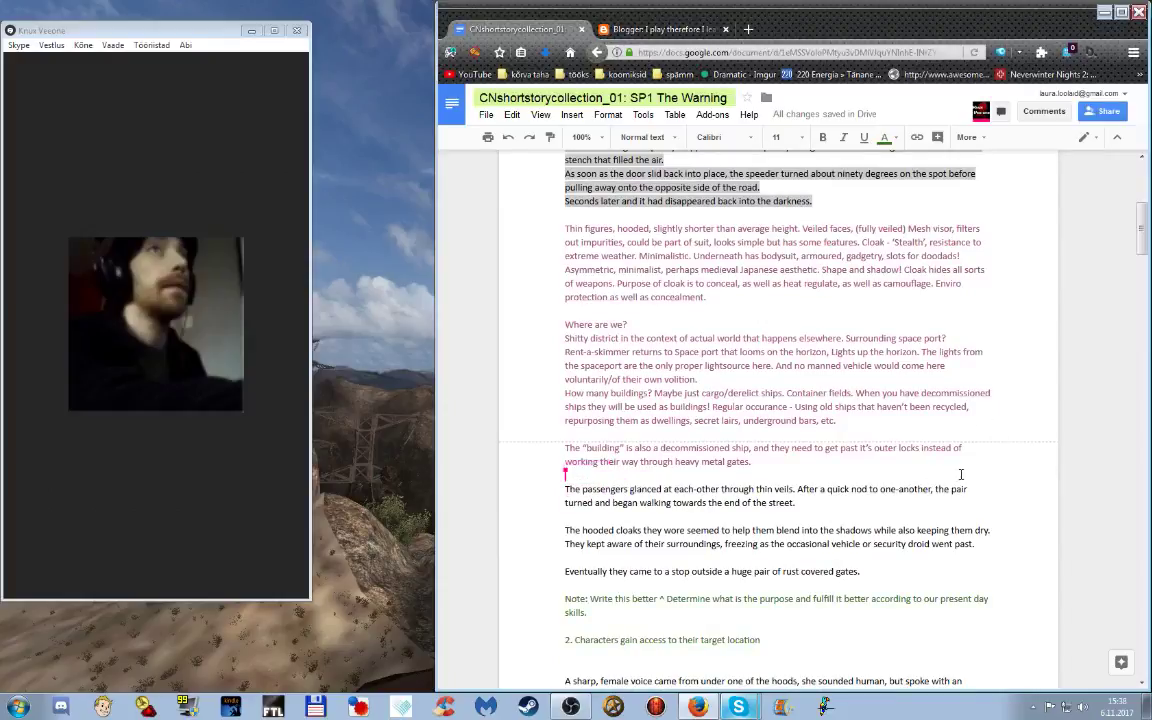
scroll(960, 475, "up", 1)
scroll(960, 475, "up", 2)
scroll(958, 478, "down", 4)
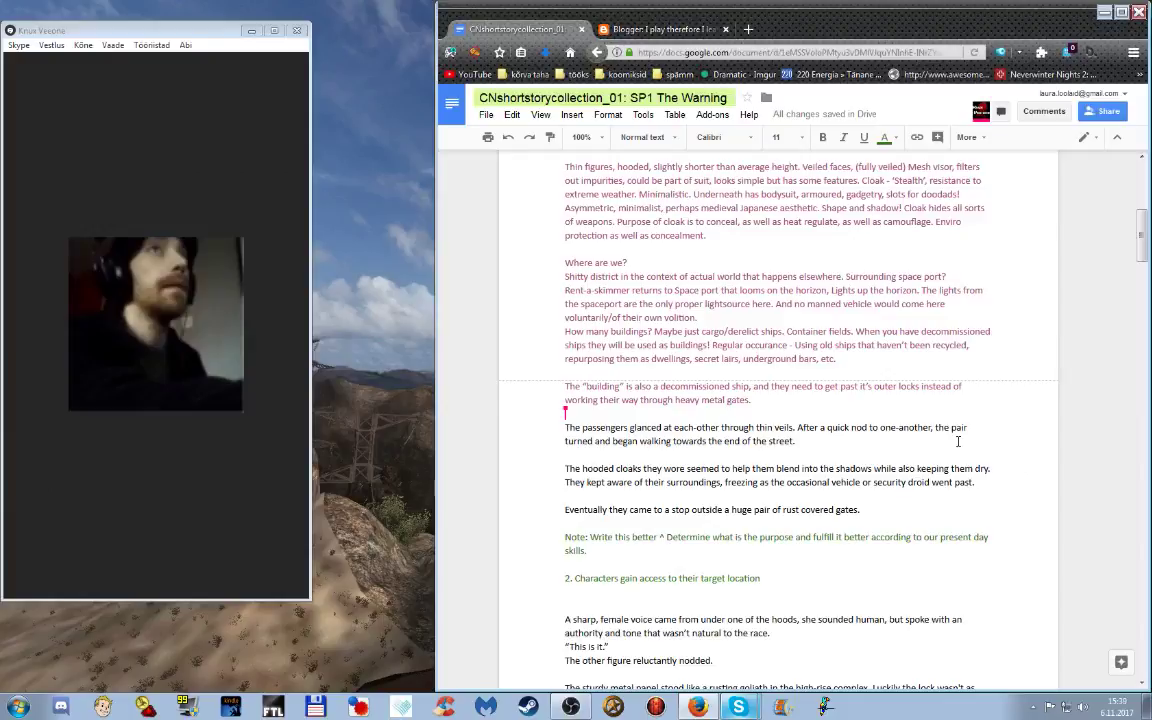
- Scroll through the draft to locate the 'Thin figures' character notes
scroll(924, 426, "up", 5)
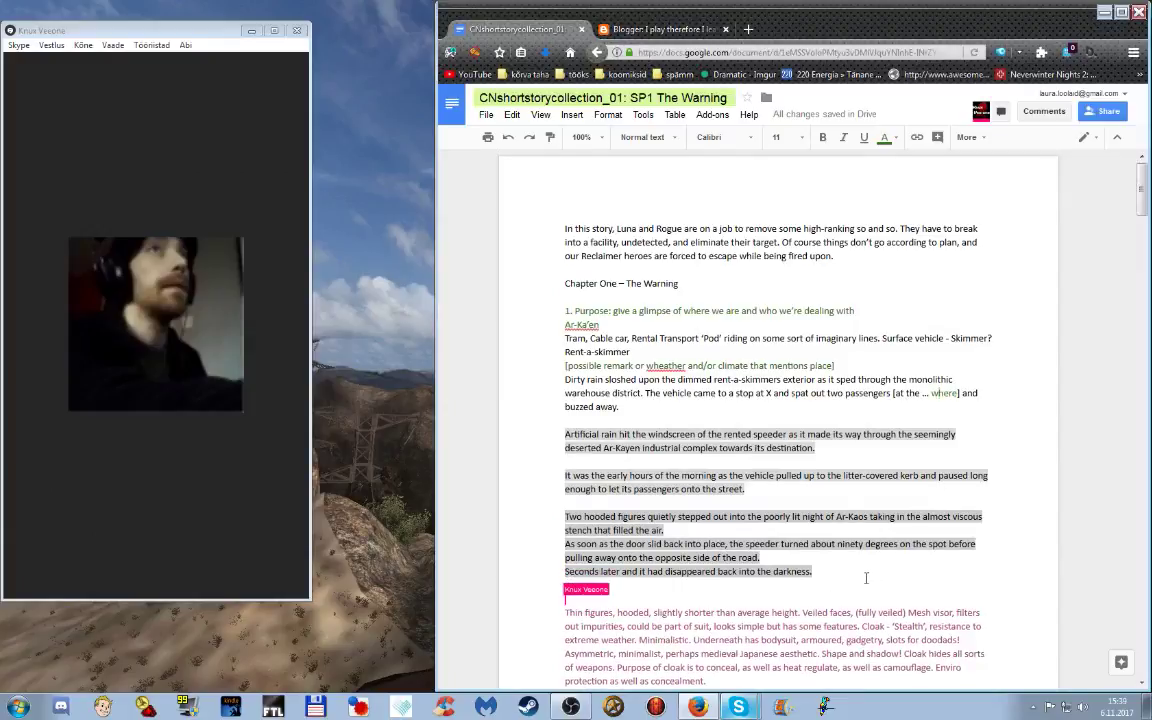
scroll(867, 579, "down", 3)
scroll(944, 575, "down", 3)
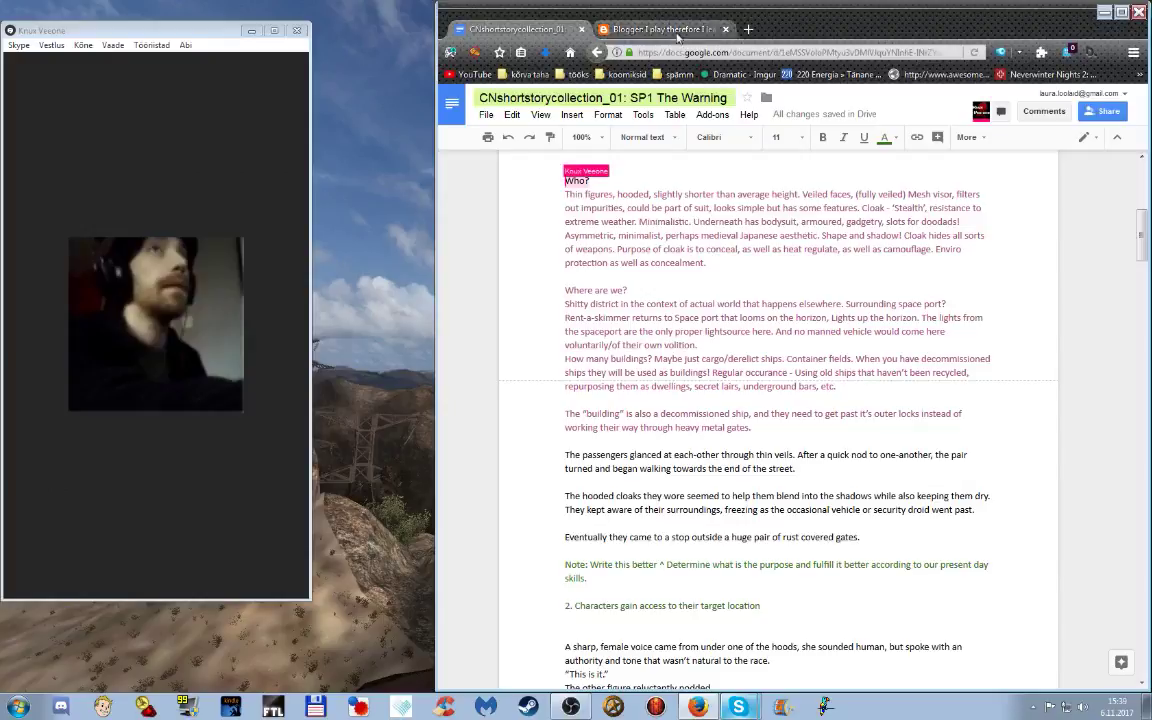
scroll(730, 305, "up", 3)
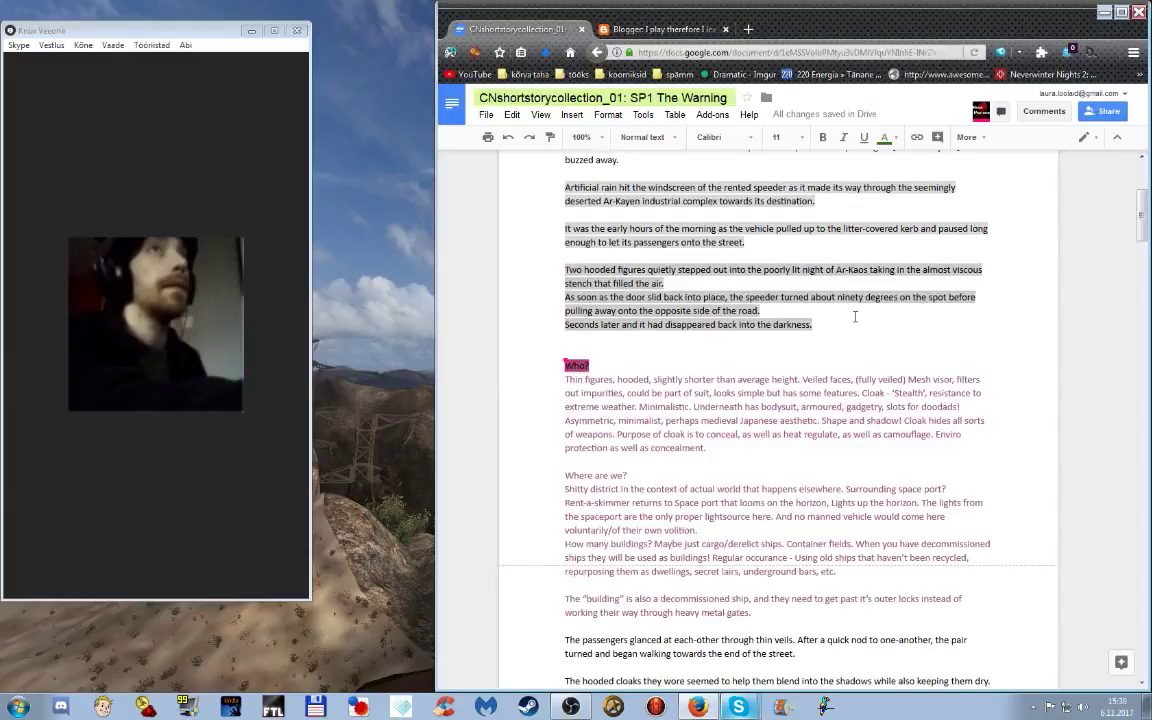
scroll(854, 327, "up", 3)
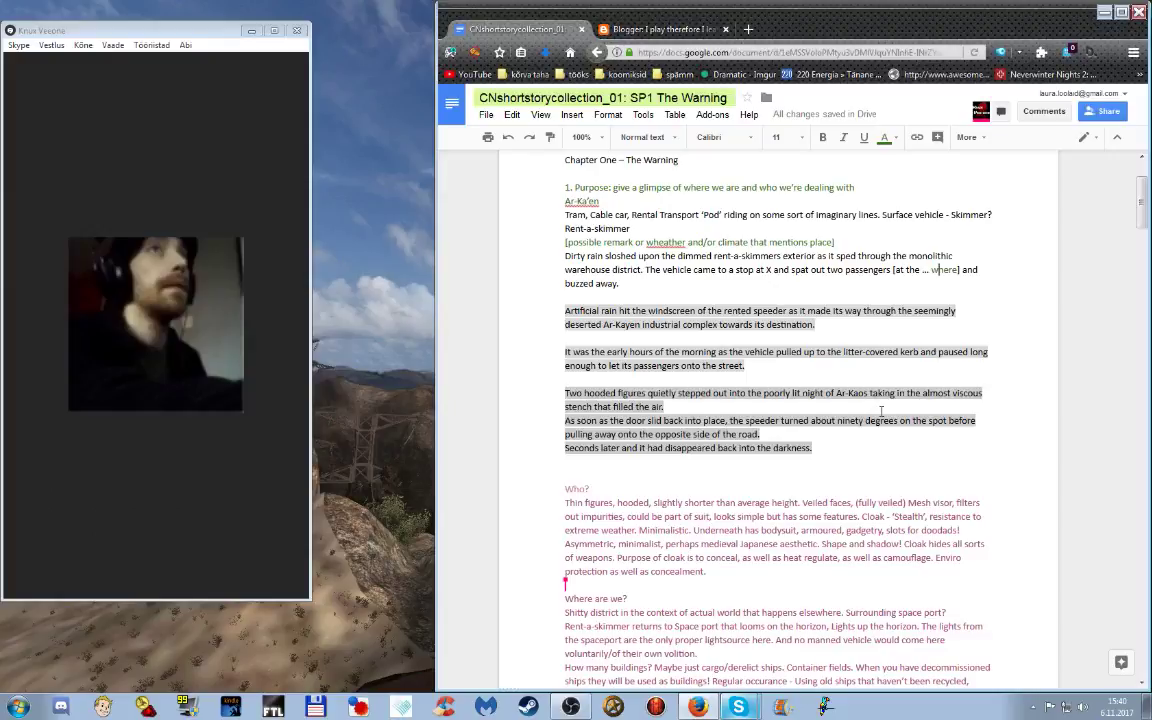
- Put the cursor in the 'Two hooded figures' line, then switch to the OBS recording window
left_click(868, 398)
key("alt+Tab")
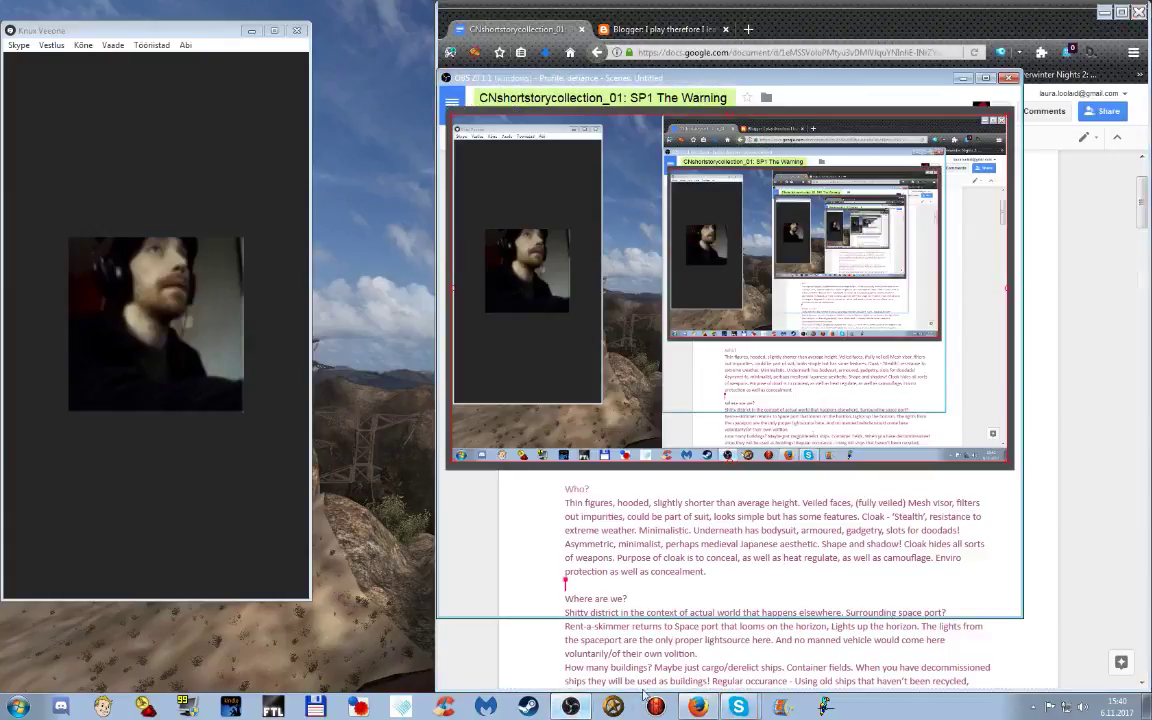